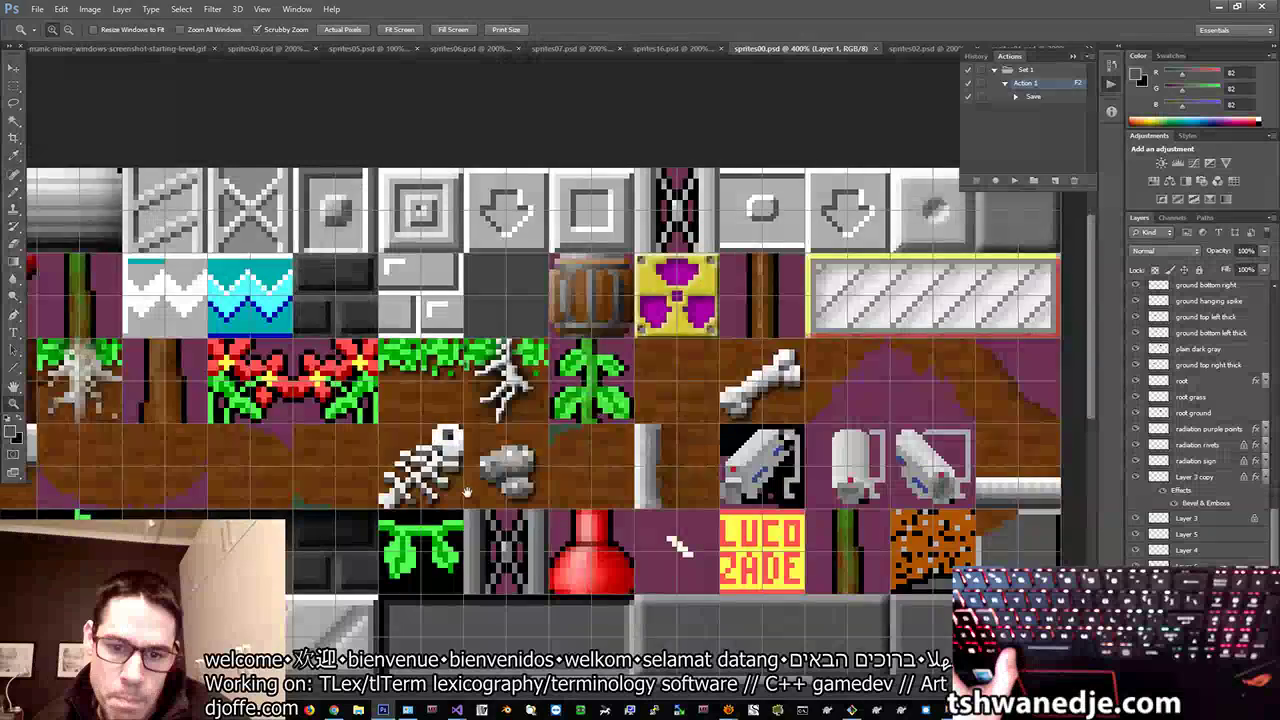
Step: Sample the red at the base of the red flask sprite and select the sprite's light layer
left_click_drag(586, 595, 575, 481)
scroll(516, 471, "up", 3)
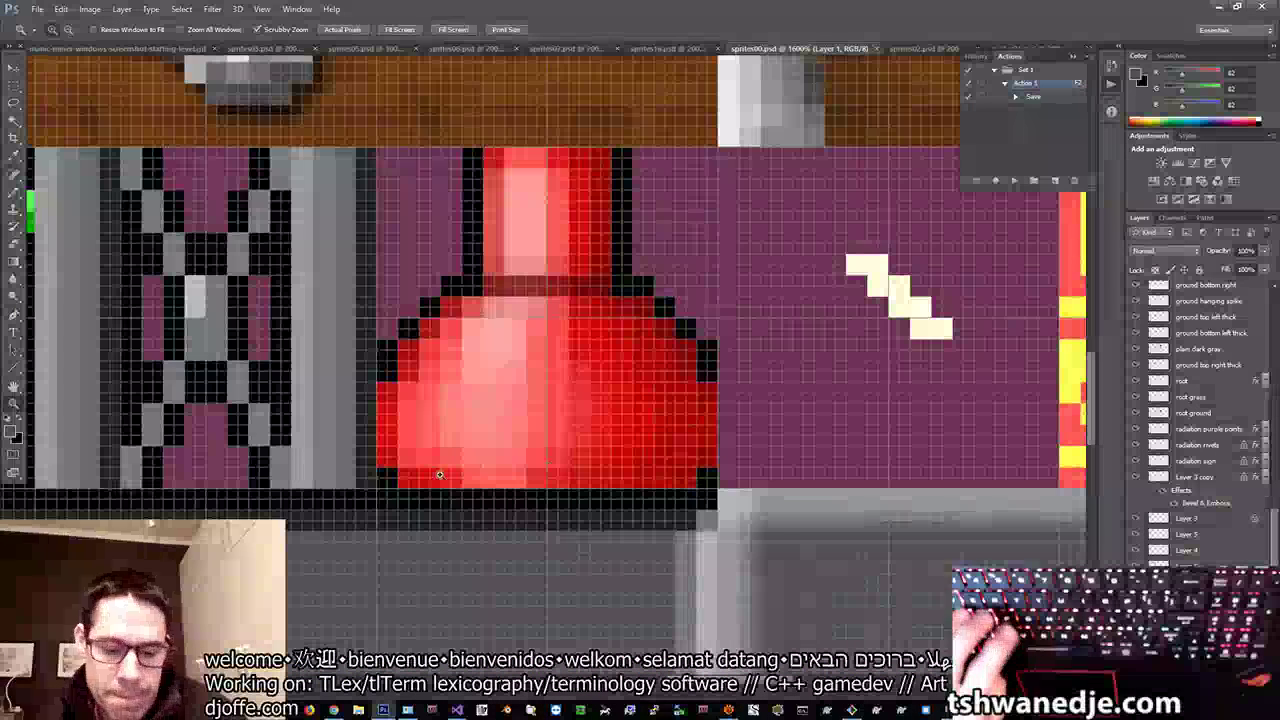
key("b")
left_click(414, 476, "alt")
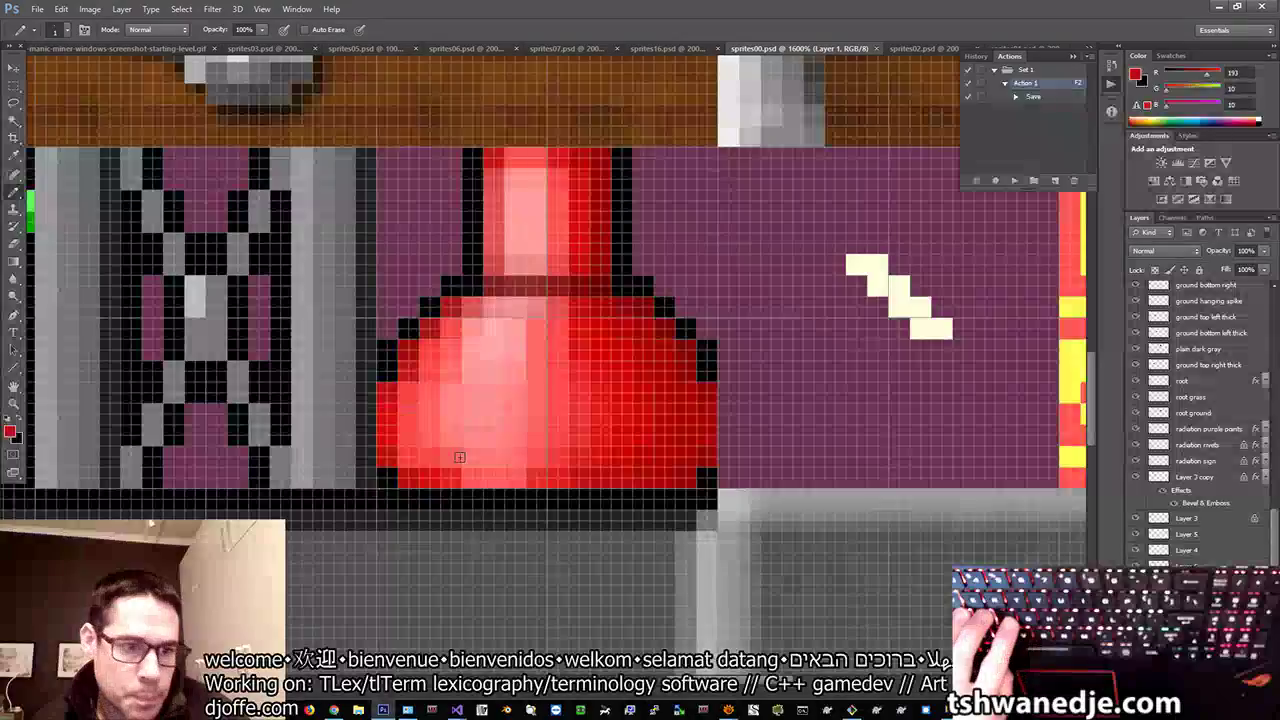
key("v")
right_click(475, 420)
left_click(500, 418)
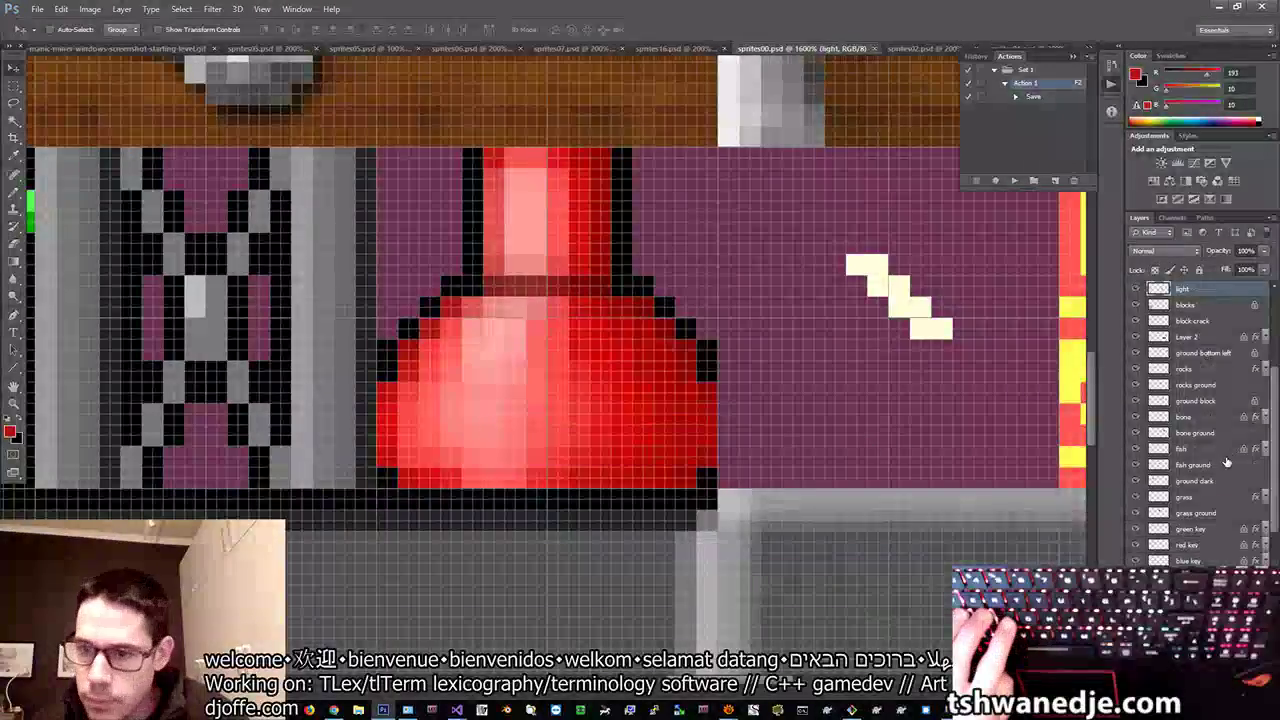
Step: Toggle the visibility of the light layer to compare the flask with and without its smoothed shading
key("ctrl+e")
left_click(1136, 321)
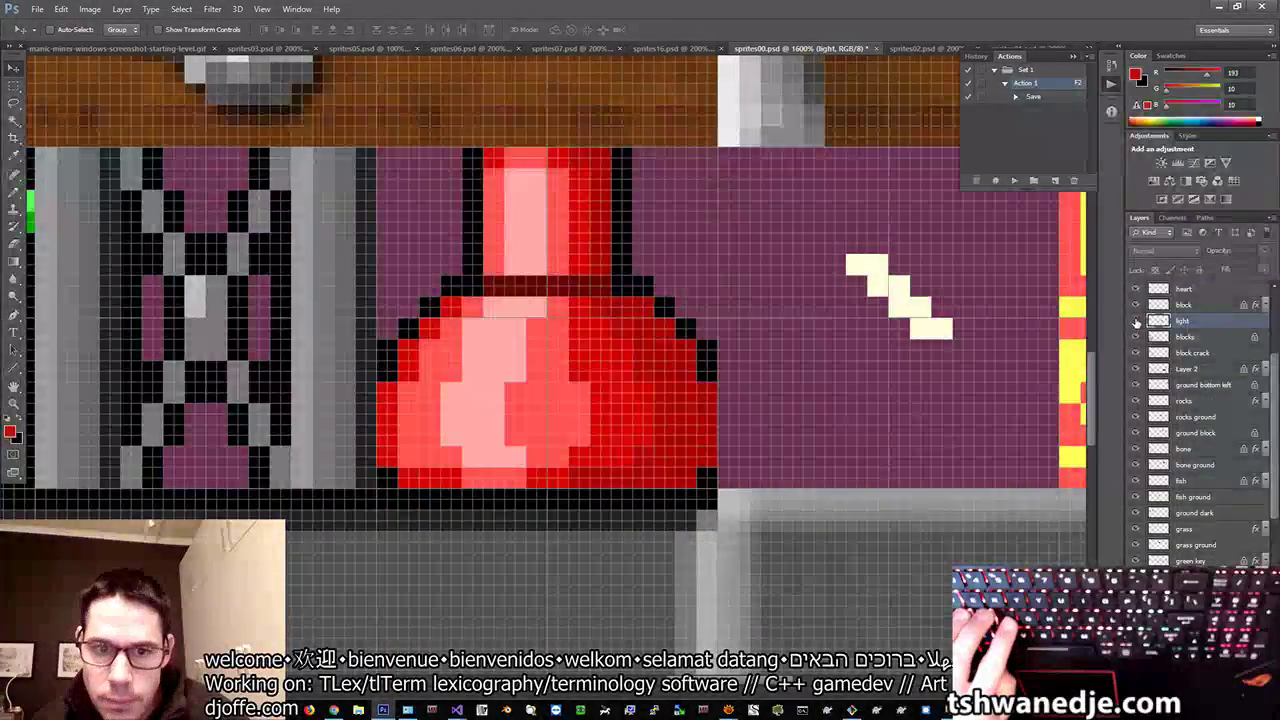
left_click(1136, 321)
left_click(1136, 322)
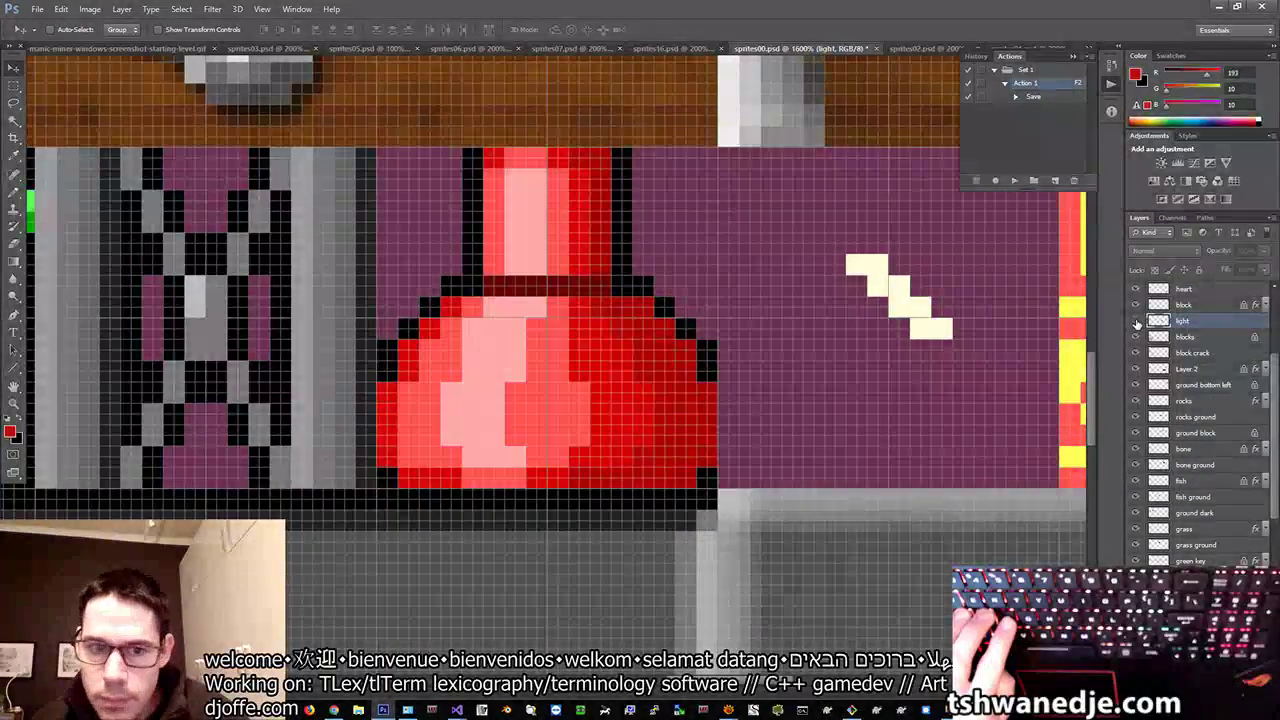
left_click(1136, 322)
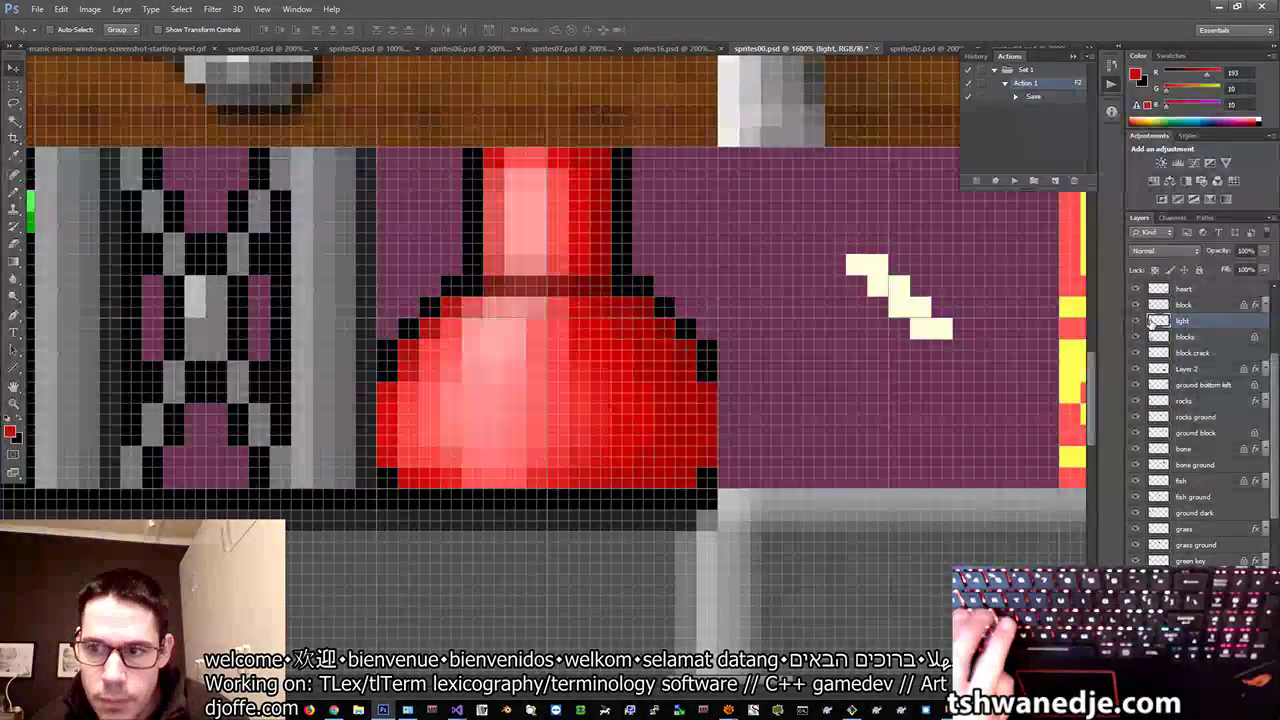
Step: Compare the light layer's effect again, load its outline as a selection, and check the flask's shape in the Alpha 1 channel
left_click(1158, 321, "ctrl")
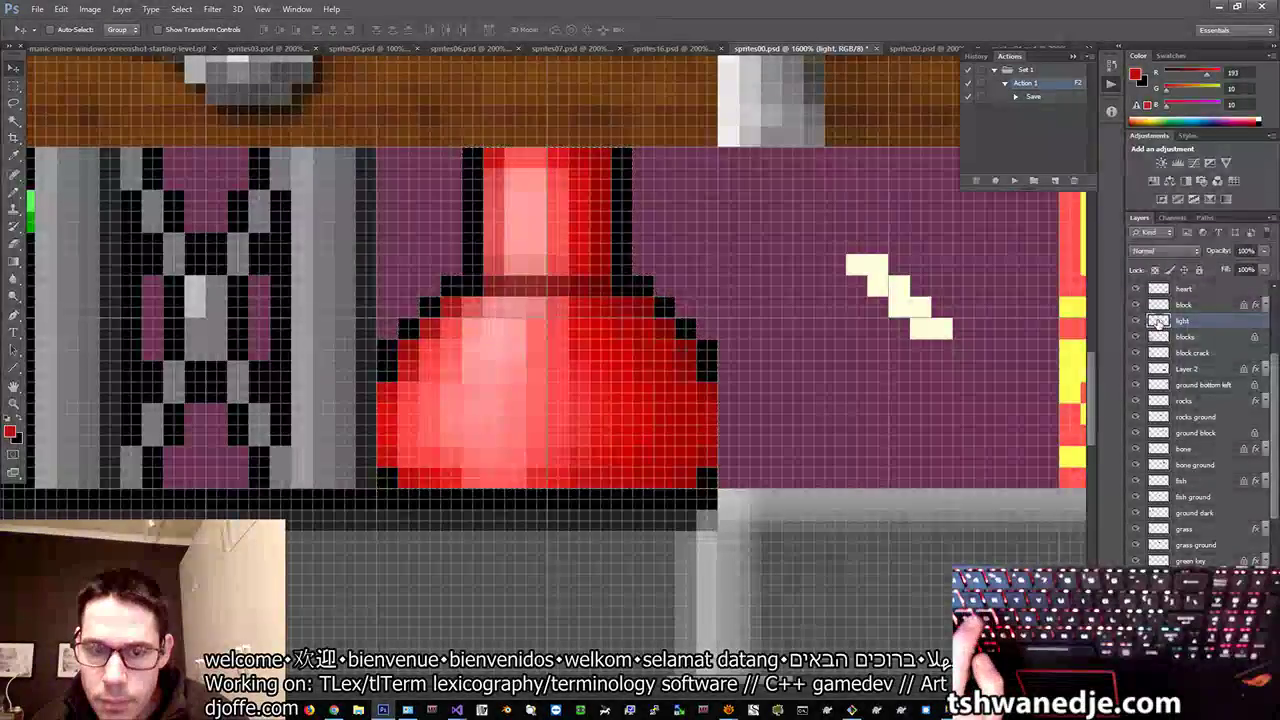
key("ctrl+6")
key("ctrl+2")
key("b")
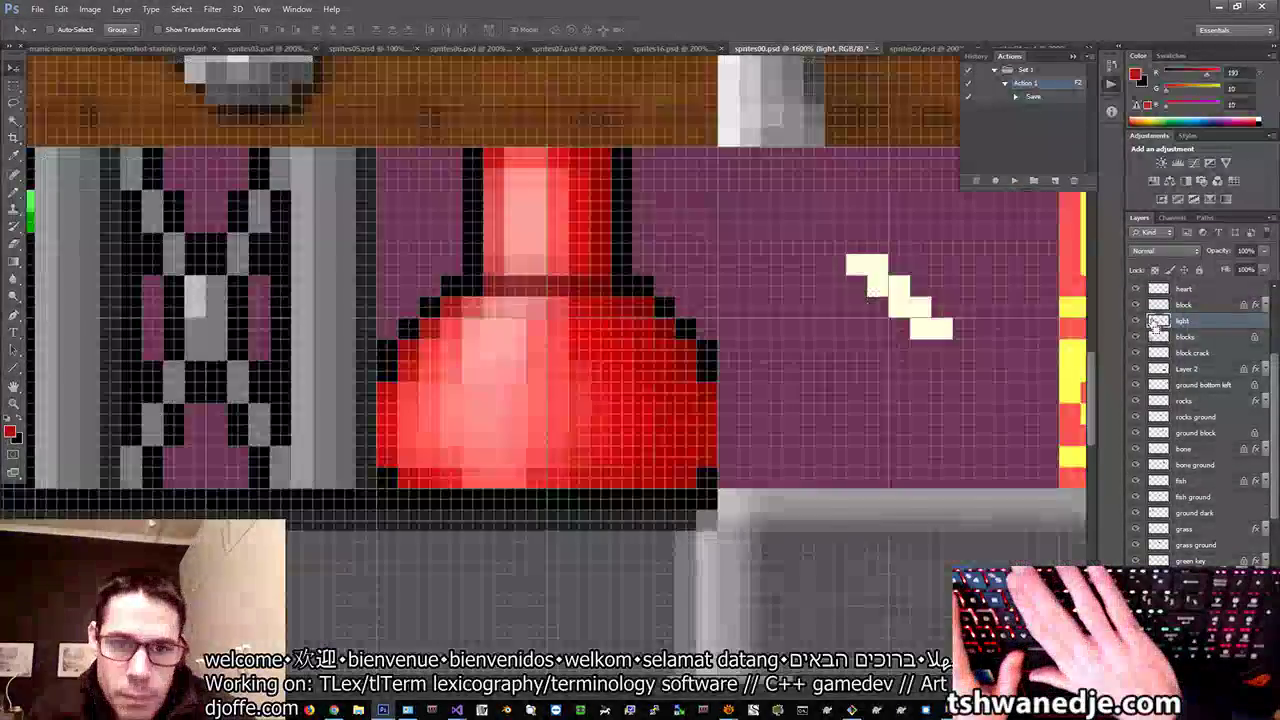
left_click(1136, 322)
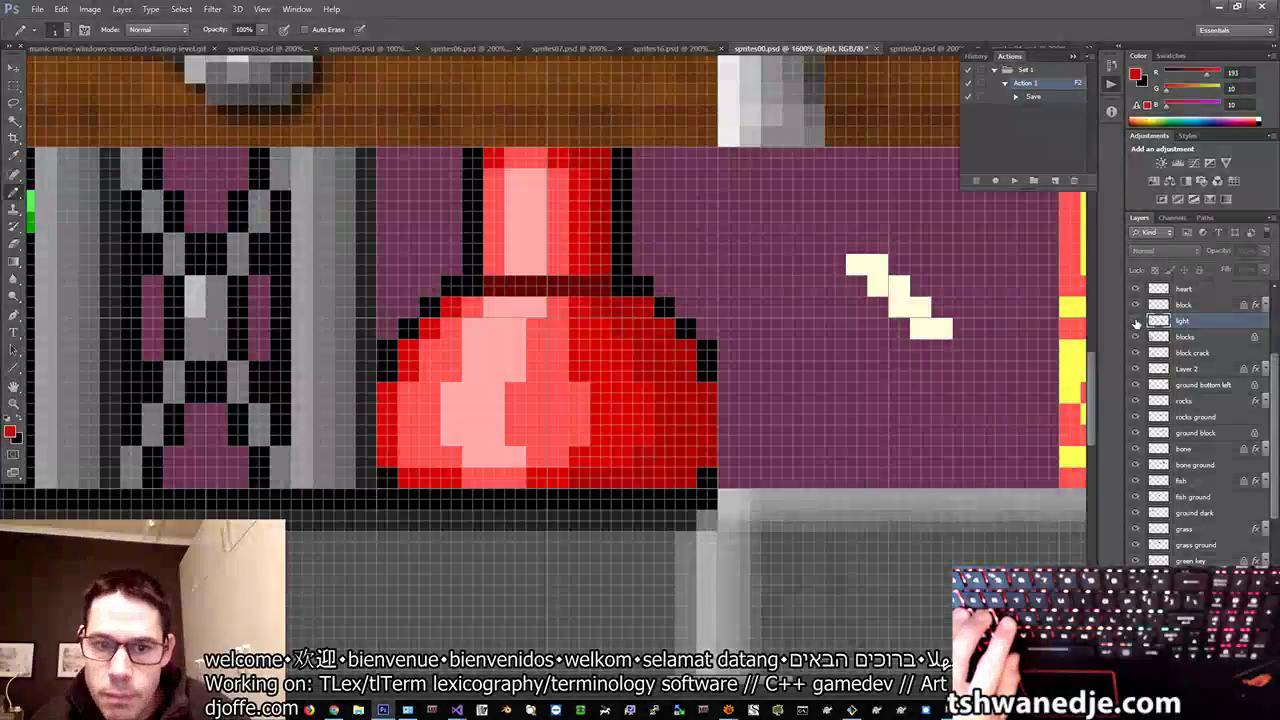
left_click(1136, 322)
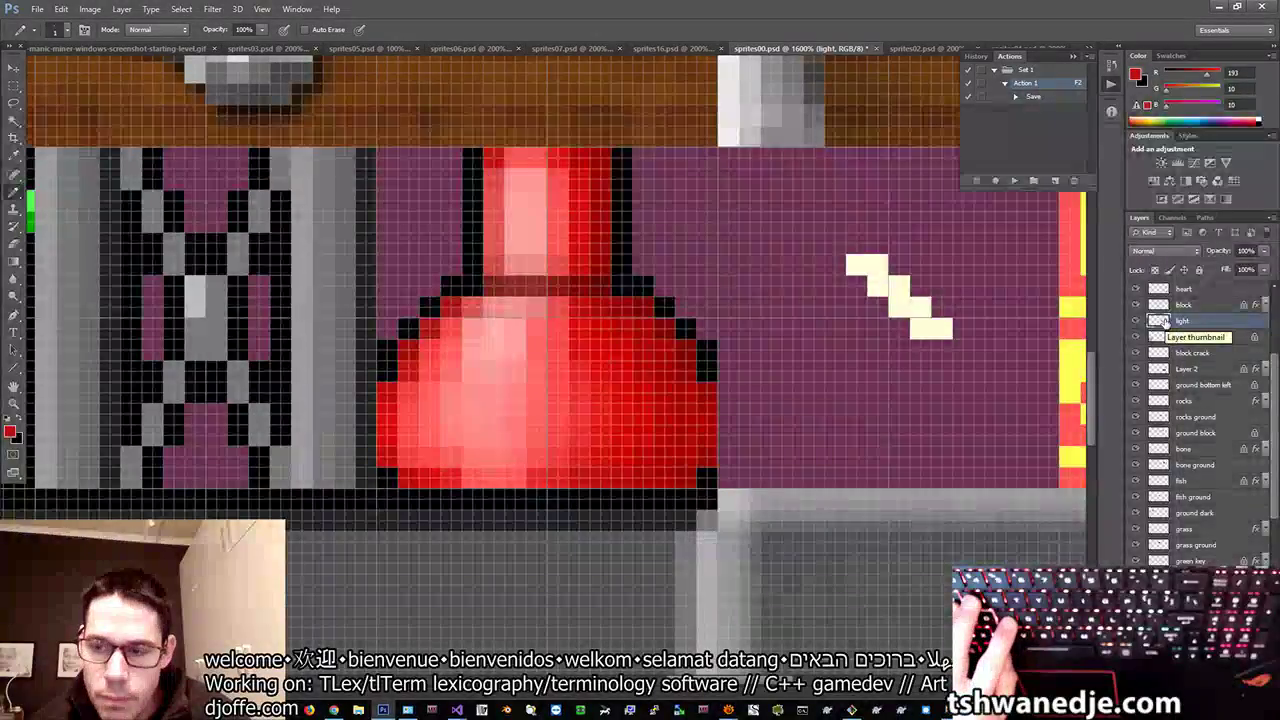
left_click(1158, 322, "ctrl")
key("ctrl+6")
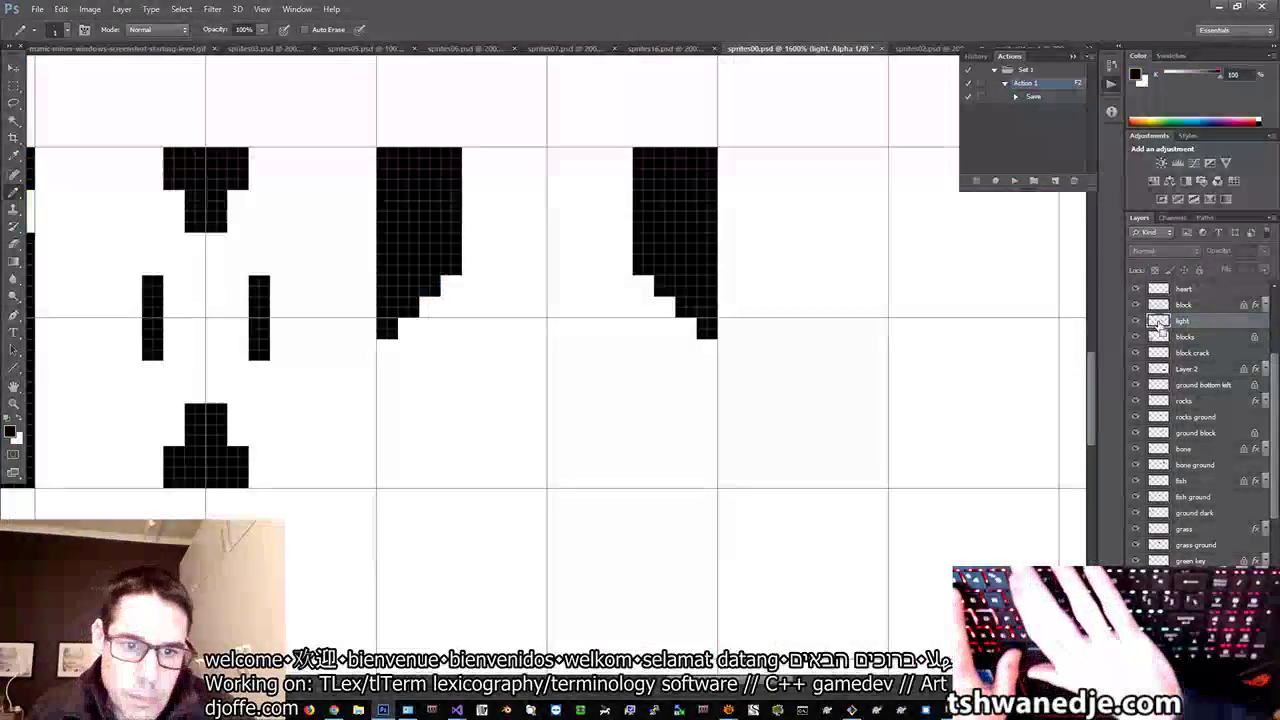
key("ctrl+2")
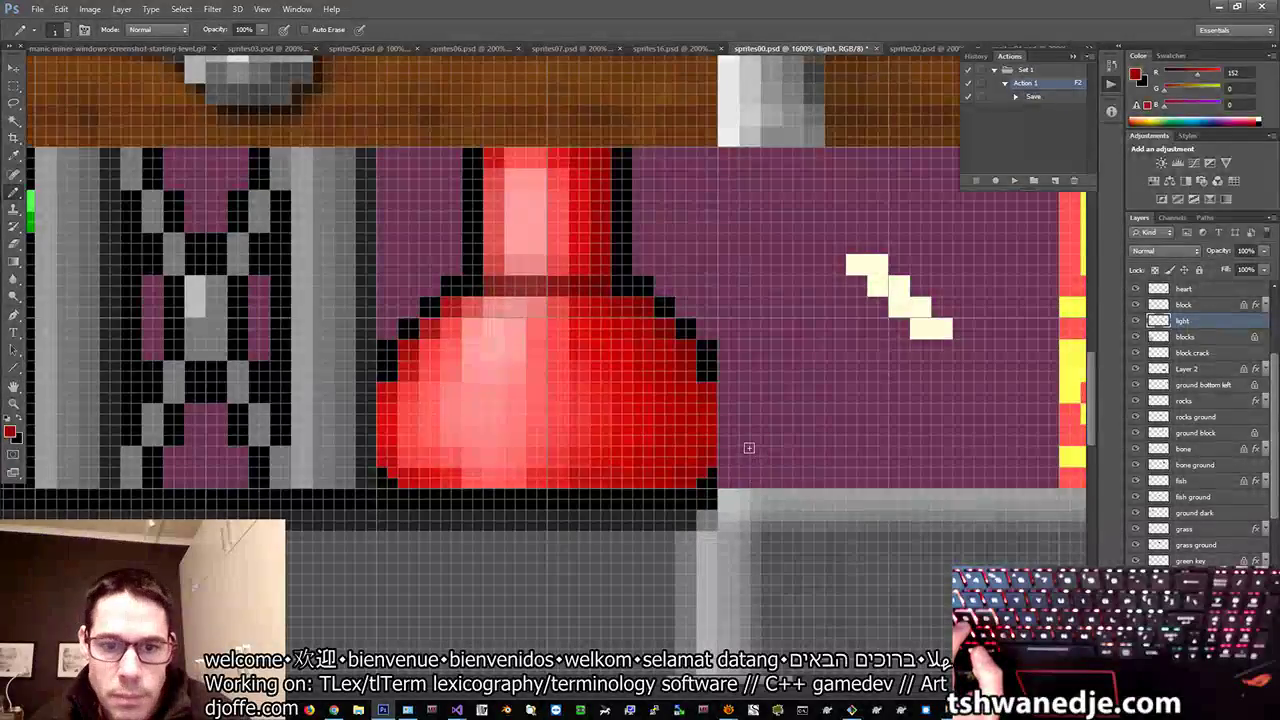
Step: Repaint the flask's outline corner pixels in dark red and blur the shading across its body at 50% strength
left_click(388, 383, "alt")
left_click(392, 377)
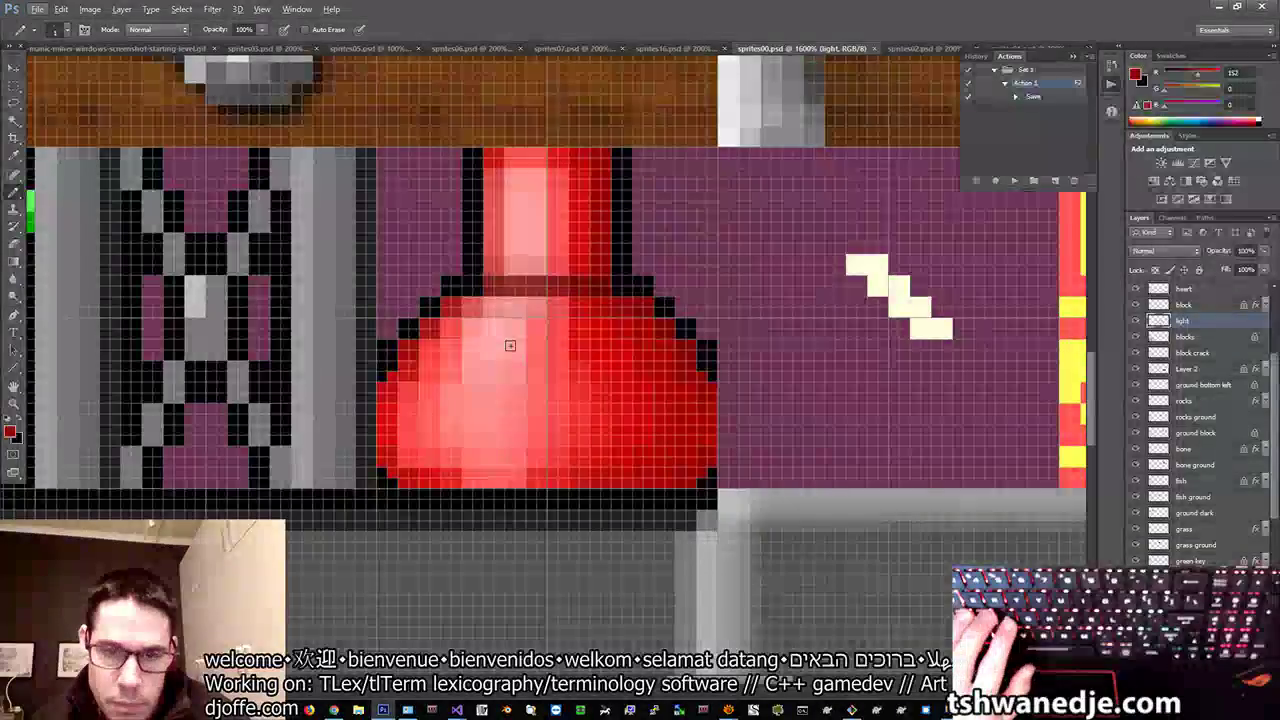
left_click(14, 283)
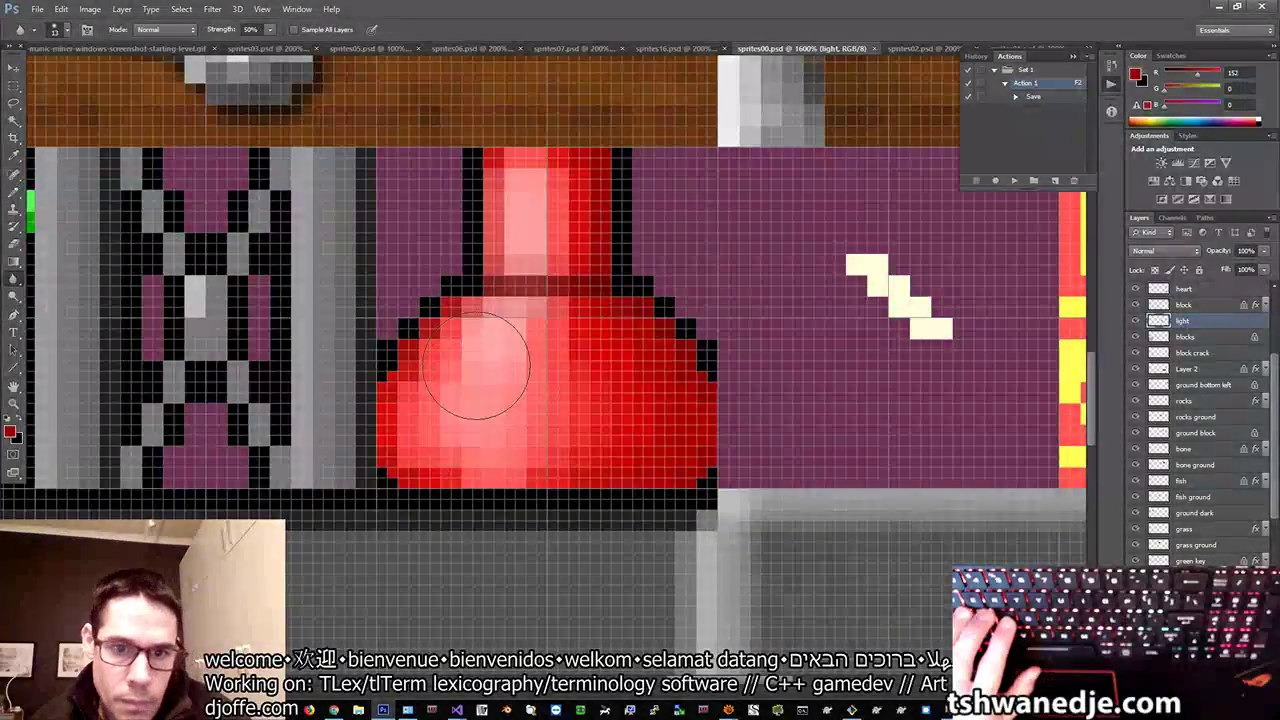
mouse_move(443, 389)
left_mouse_down()
mouse_move(482, 337)
mouse_move(534, 415)
mouse_move(450, 433)
mouse_move(472, 435)
mouse_move(442, 453)
mouse_move(452, 460)
mouse_move(569, 360)
mouse_move(566, 320)
mouse_move(524, 335)
mouse_move(546, 373)
mouse_move(527, 257)
mouse_move(560, 345)
left_mouse_up()
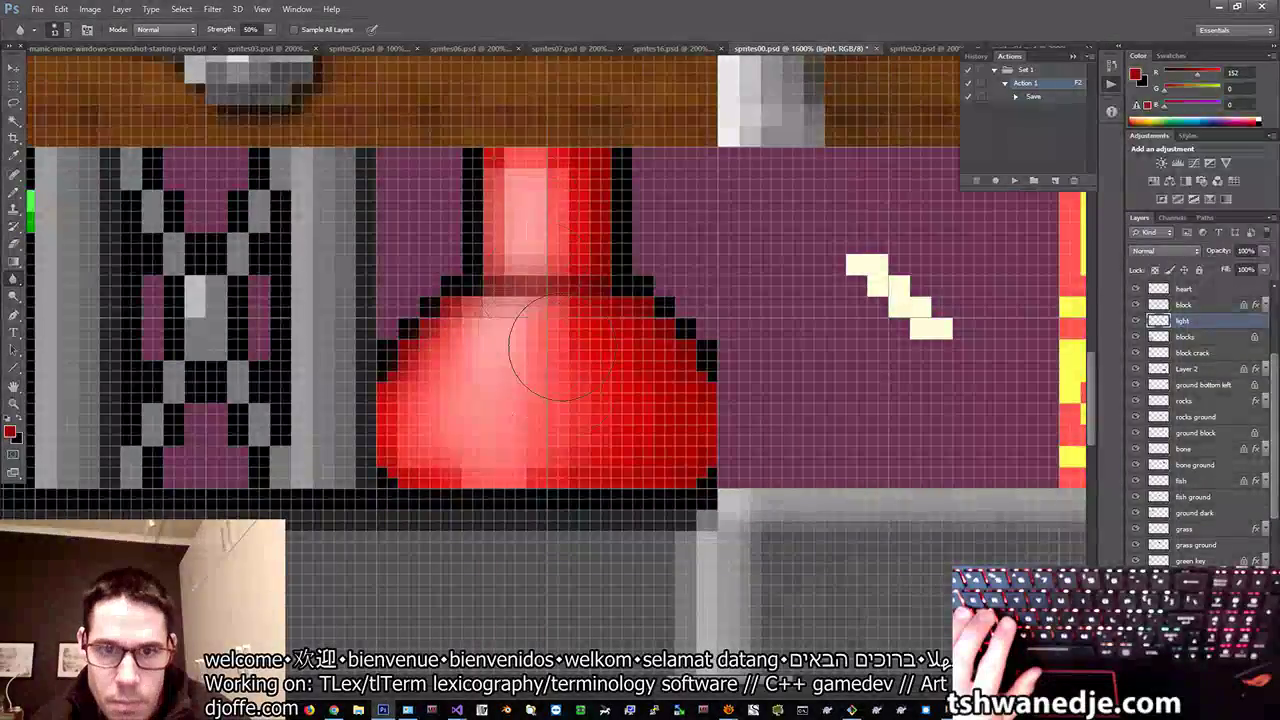
mouse_move(570, 398)
left_mouse_down()
mouse_move(649, 419)
mouse_move(630, 378)
mouse_move(648, 430)
left_mouse_up()
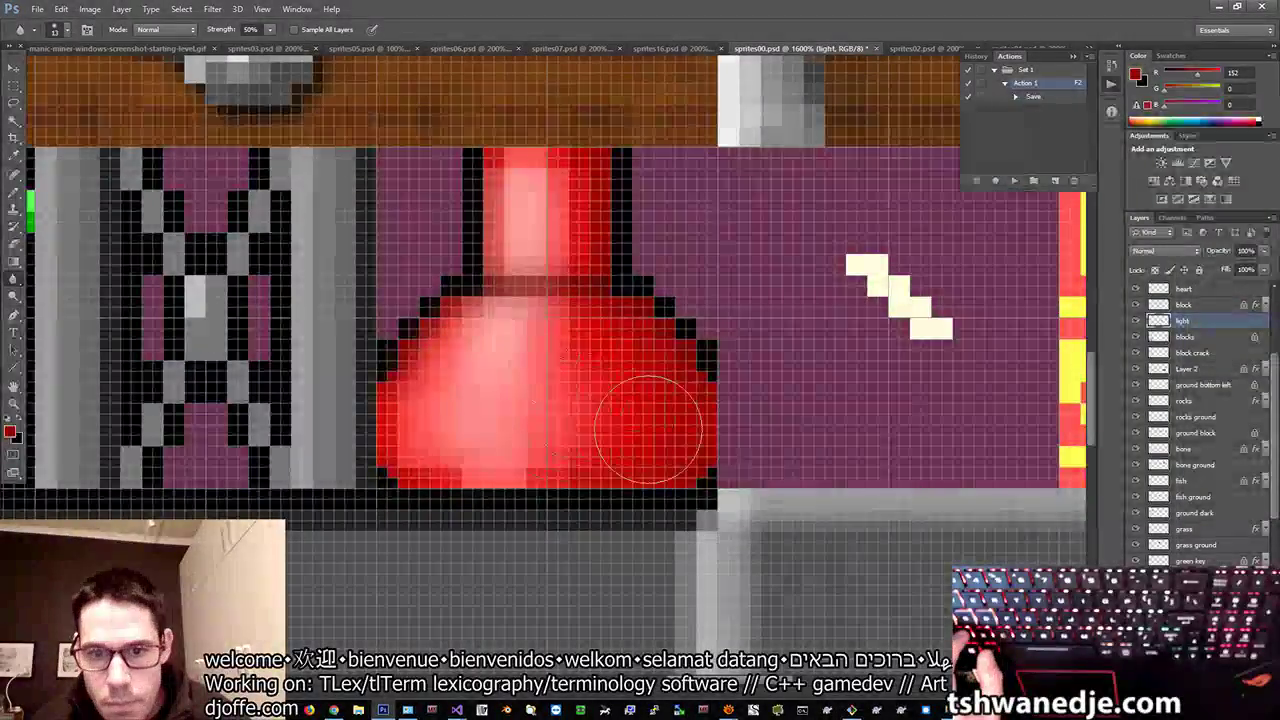
mouse_move(493, 463)
left_mouse_down()
mouse_move(559, 464)
mouse_move(488, 426)
left_mouse_up()
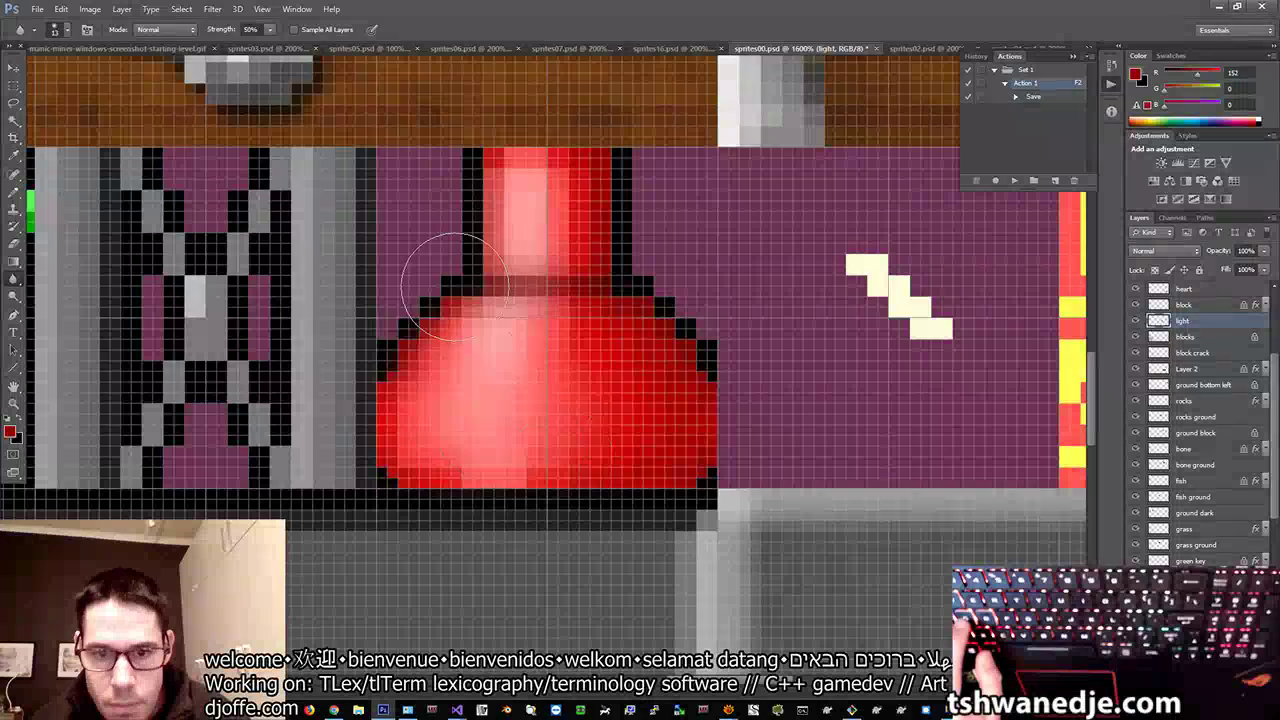
key("ctrl+minus")
key("ctrl+minus")
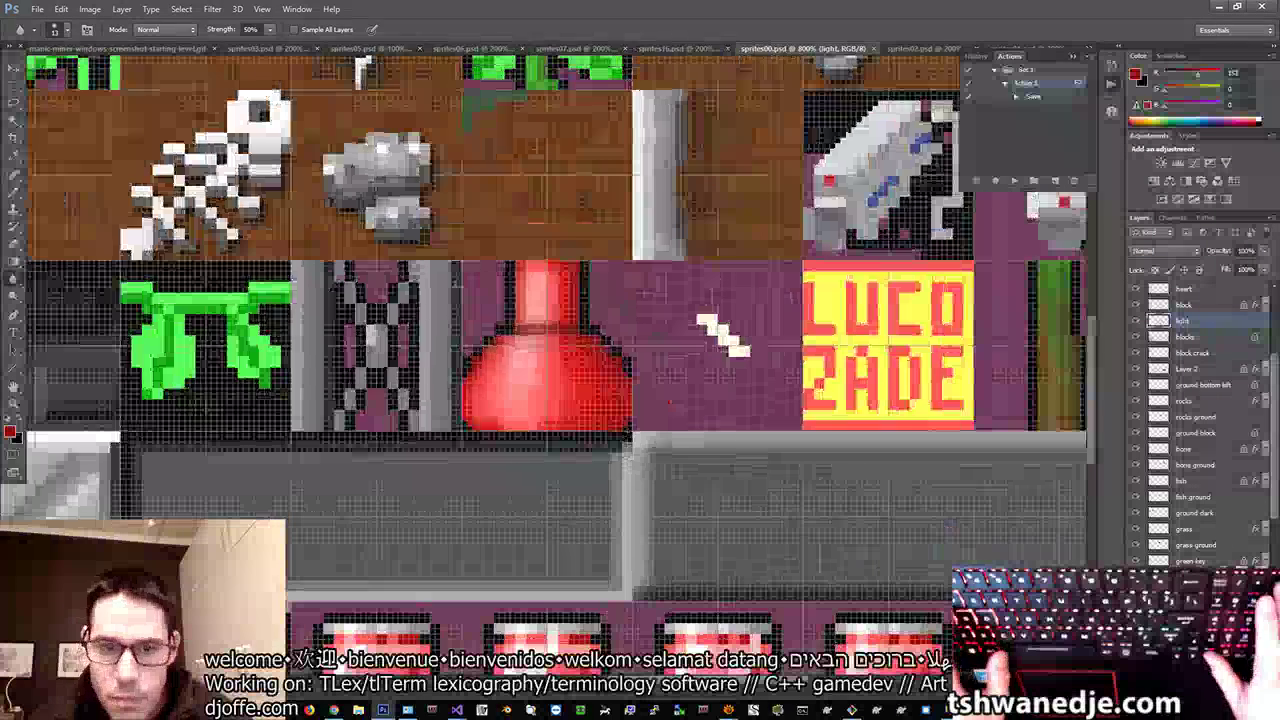
Step: Pencil red sampled from the flask's base over the pink highlight pixels along its bottom edge at 10% opacity
key("b")
key("ctrl+plus")
key("ctrl+plus")
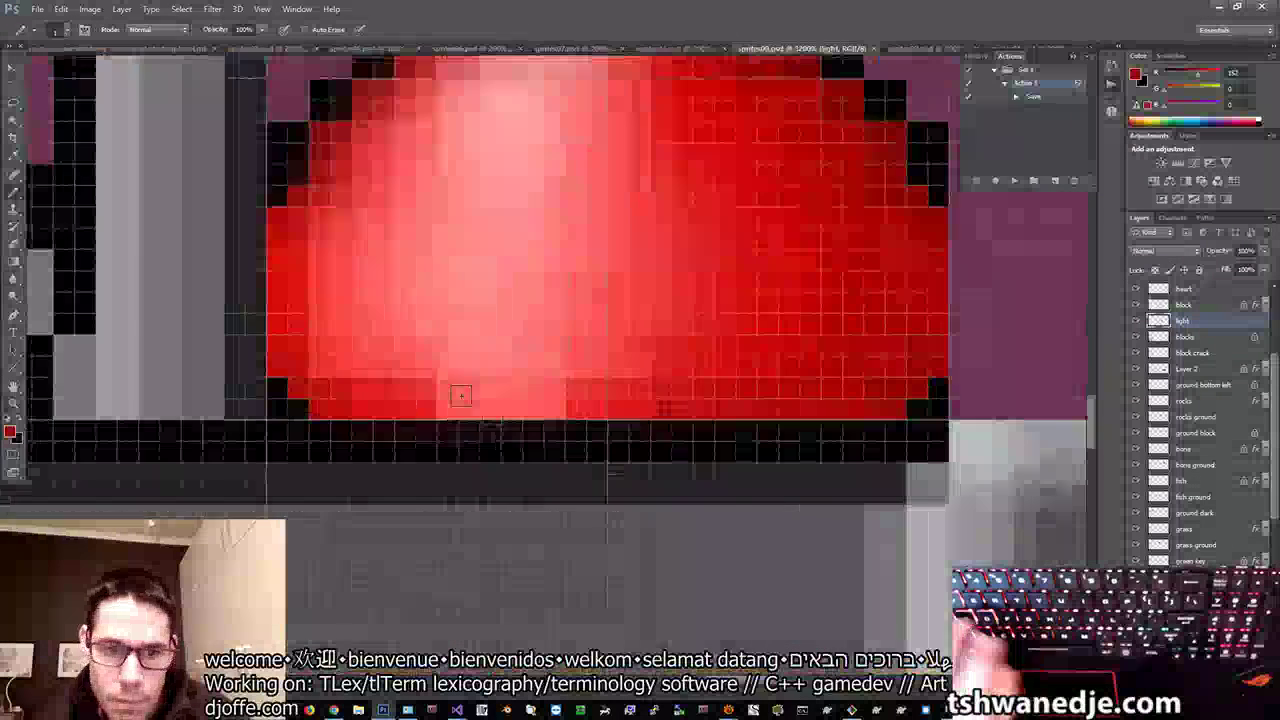
left_click(415, 404, "alt")
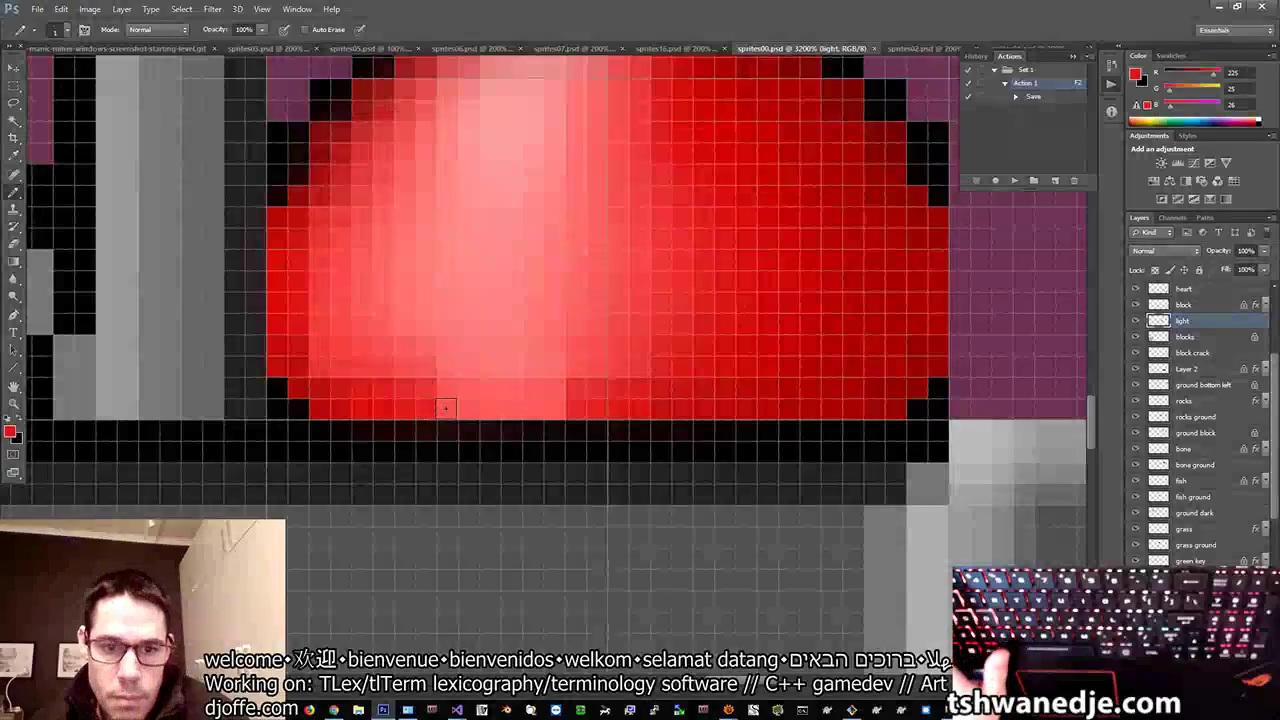
left_click_drag(596, 408, 448, 408)
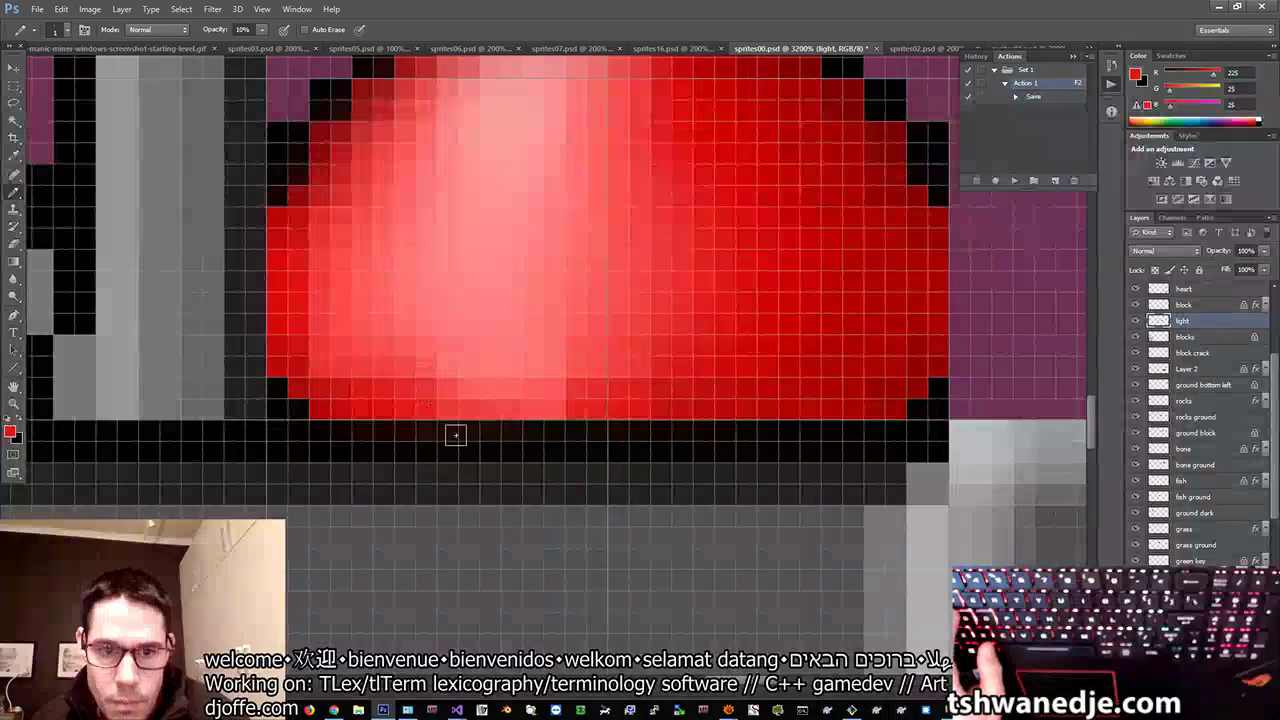
Step: Blend the flask's bottom edge and lower corners at 10% opacity with light and dark reds sampled from the neighbouring shading
scroll(490, 402, "down", 2)
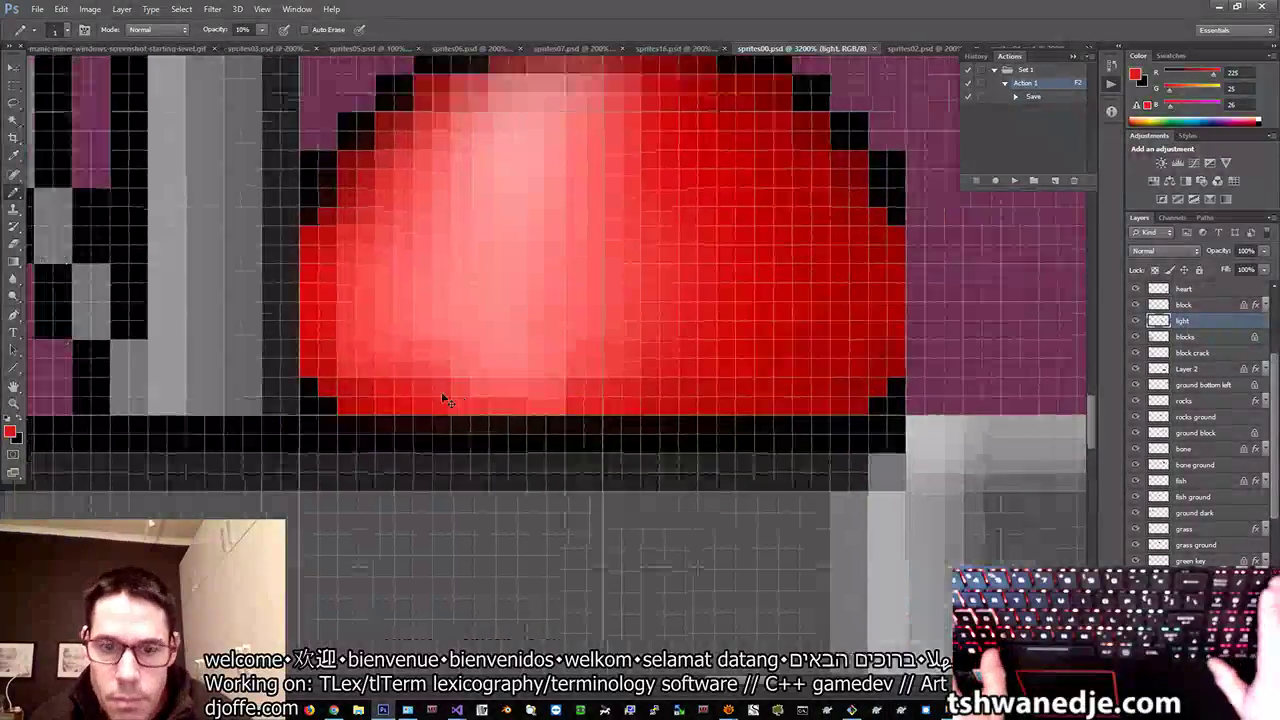
left_click(574, 360, "alt")
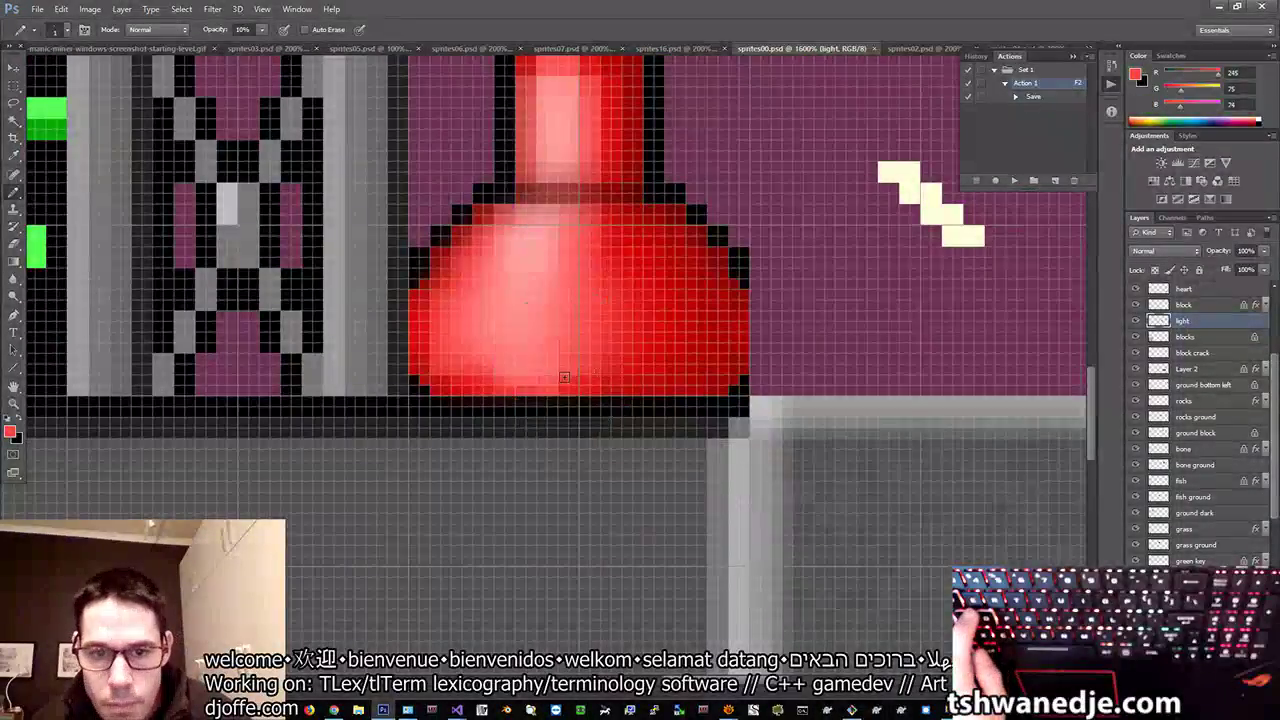
left_click(631, 388, "alt")
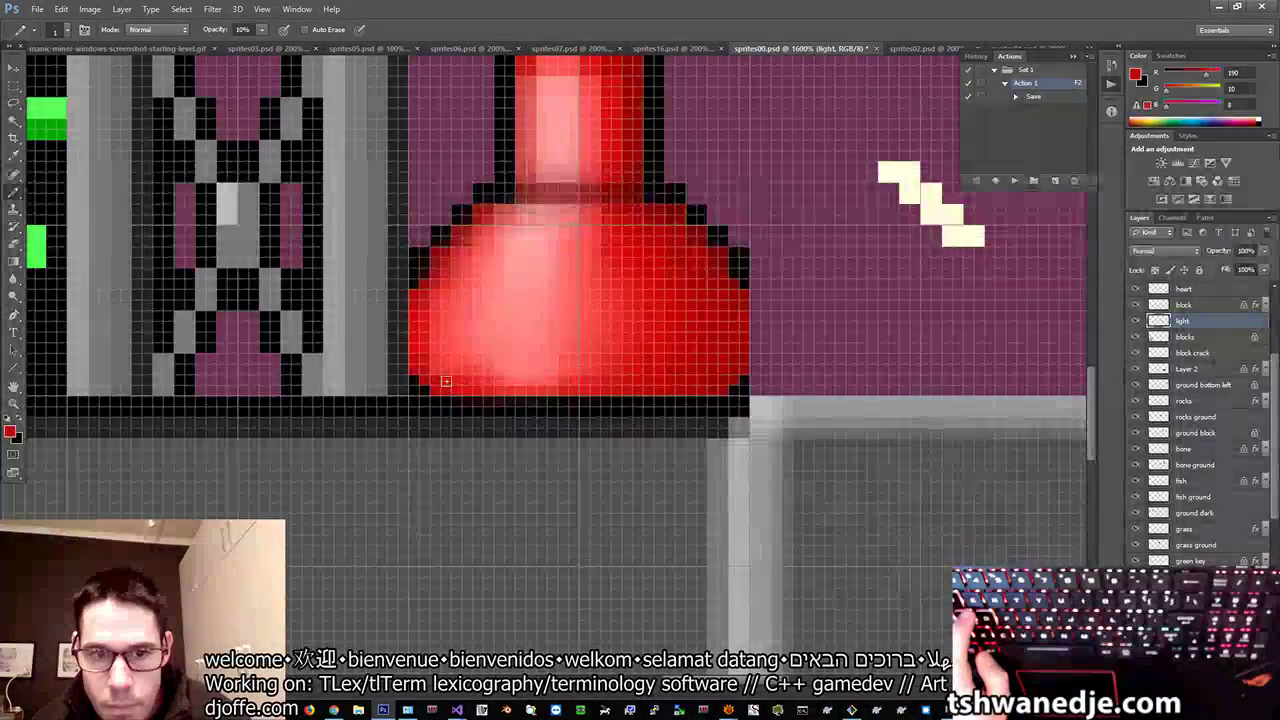
left_click(430, 377, "alt")
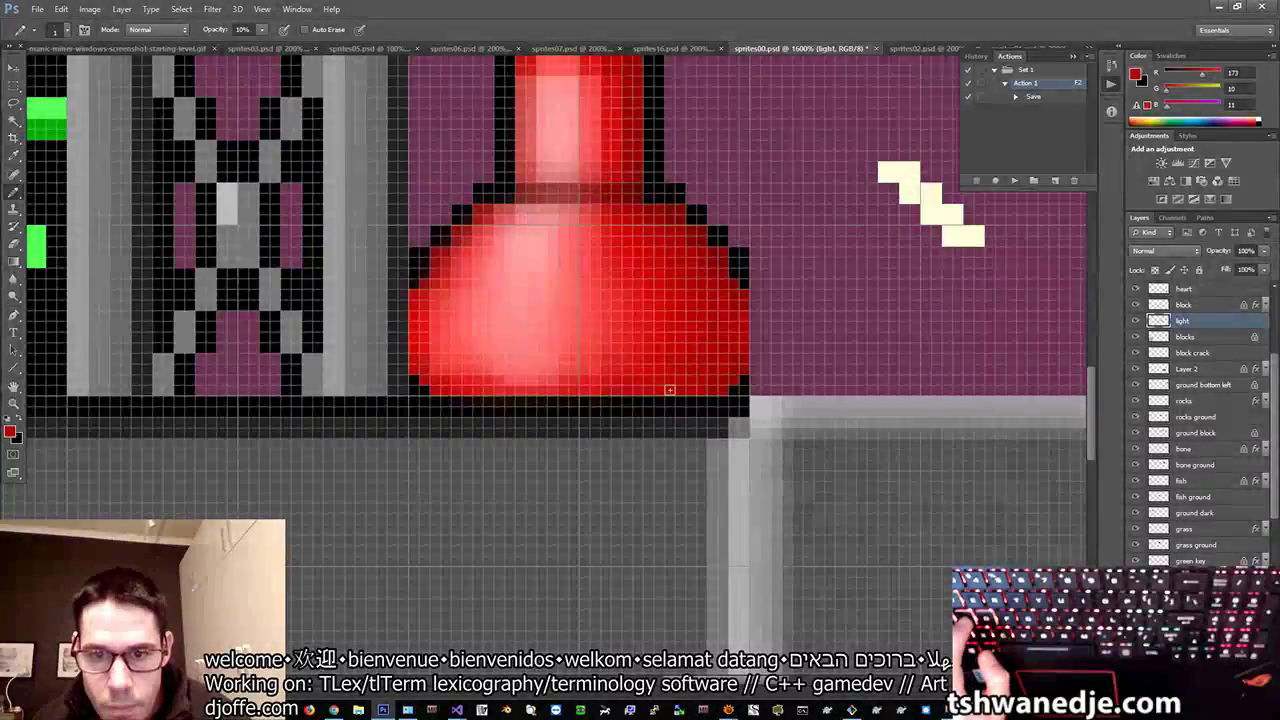
left_click(728, 371, "alt")
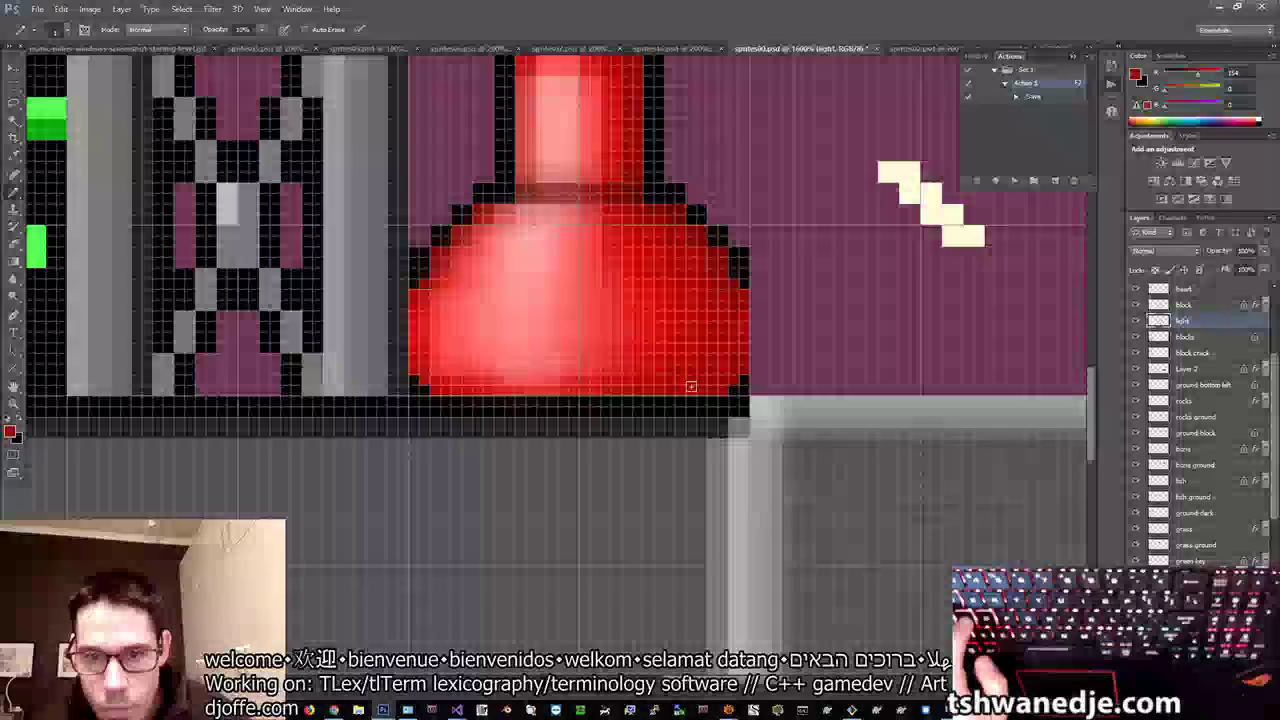
Step: Touch up the lower highlight of the flask's body with sampled pink and save the sprite sheet using Action 1
scroll(690, 385, "down", 3)
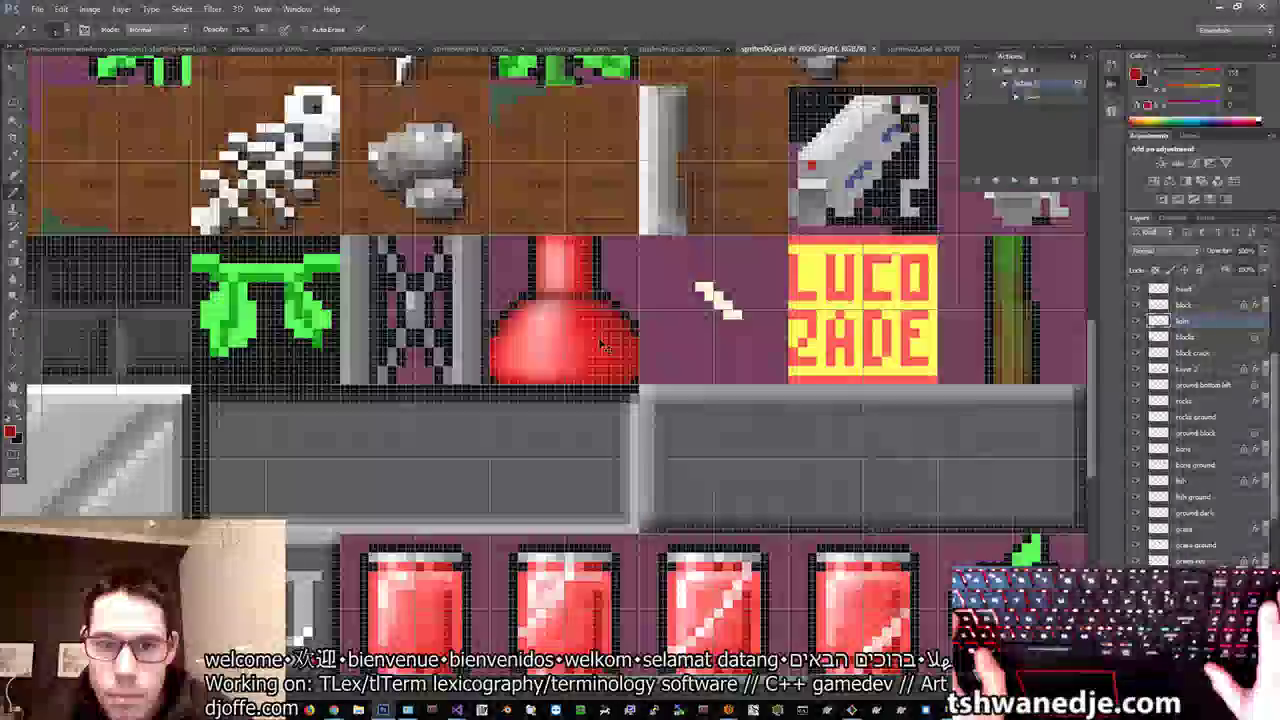
left_click(554, 345, "ctrl")
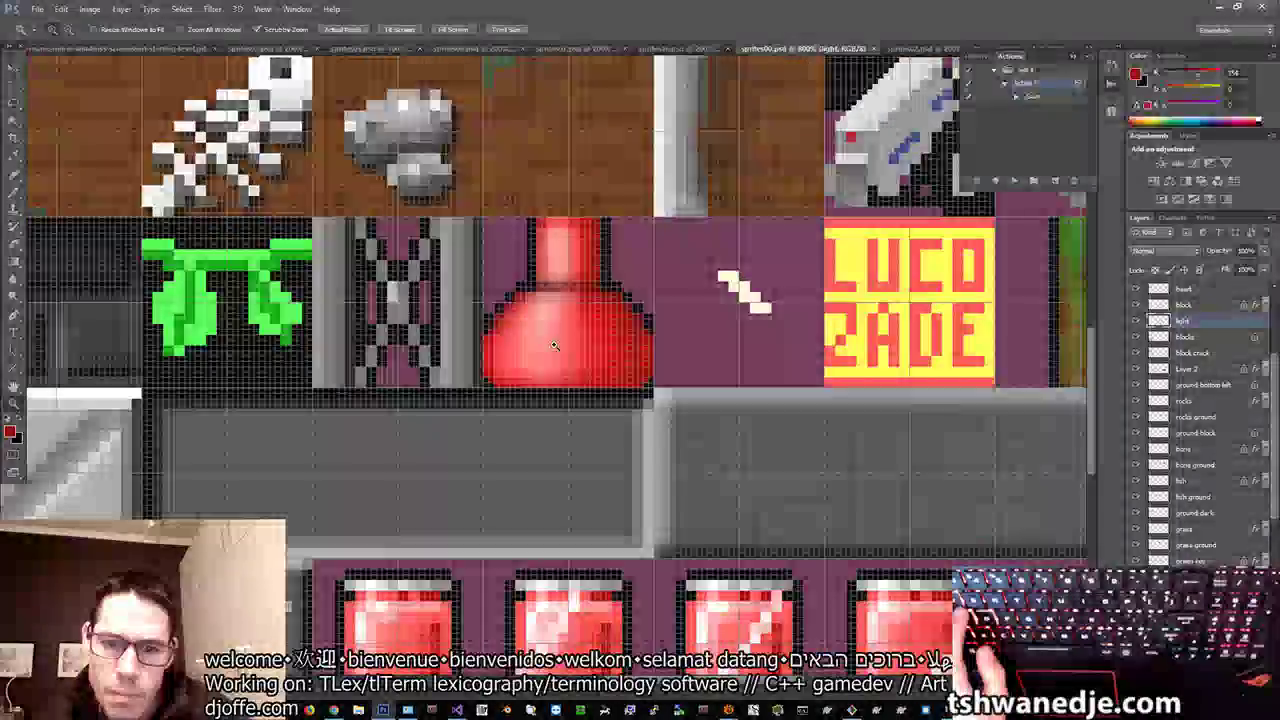
scroll(554, 345, "up", 5)
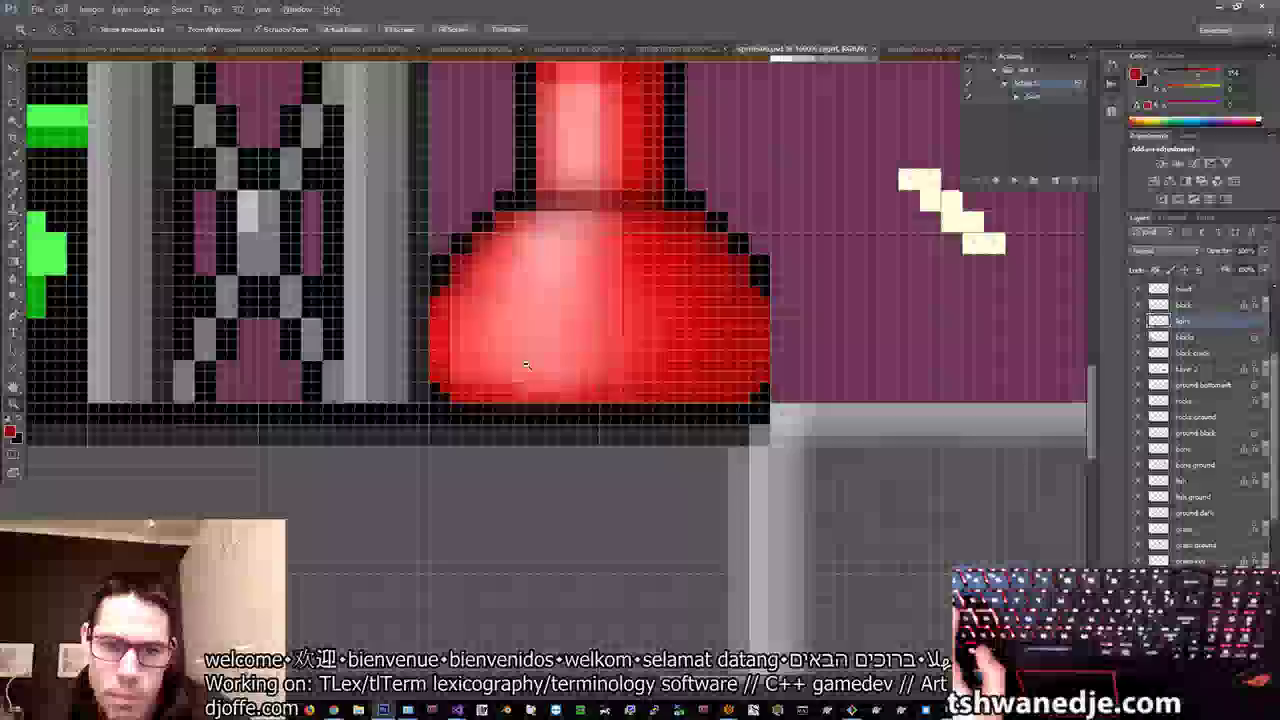
left_click(526, 365, "alt")
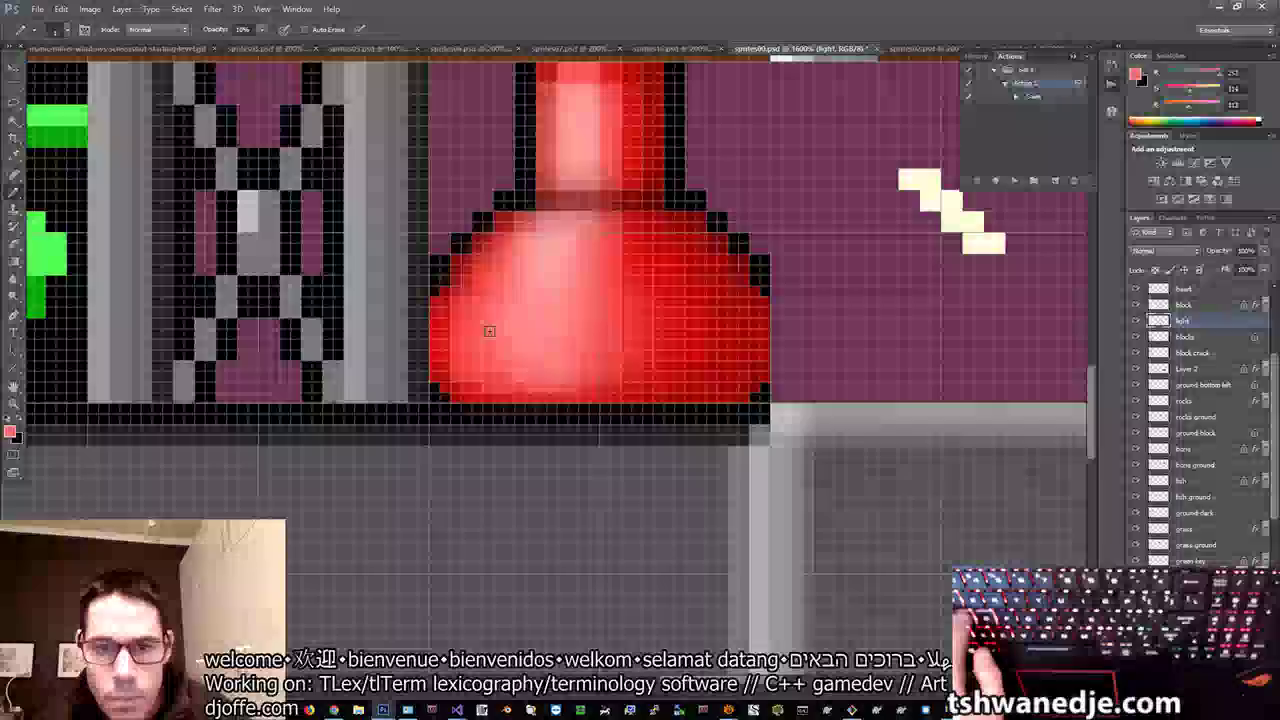
key("F2")
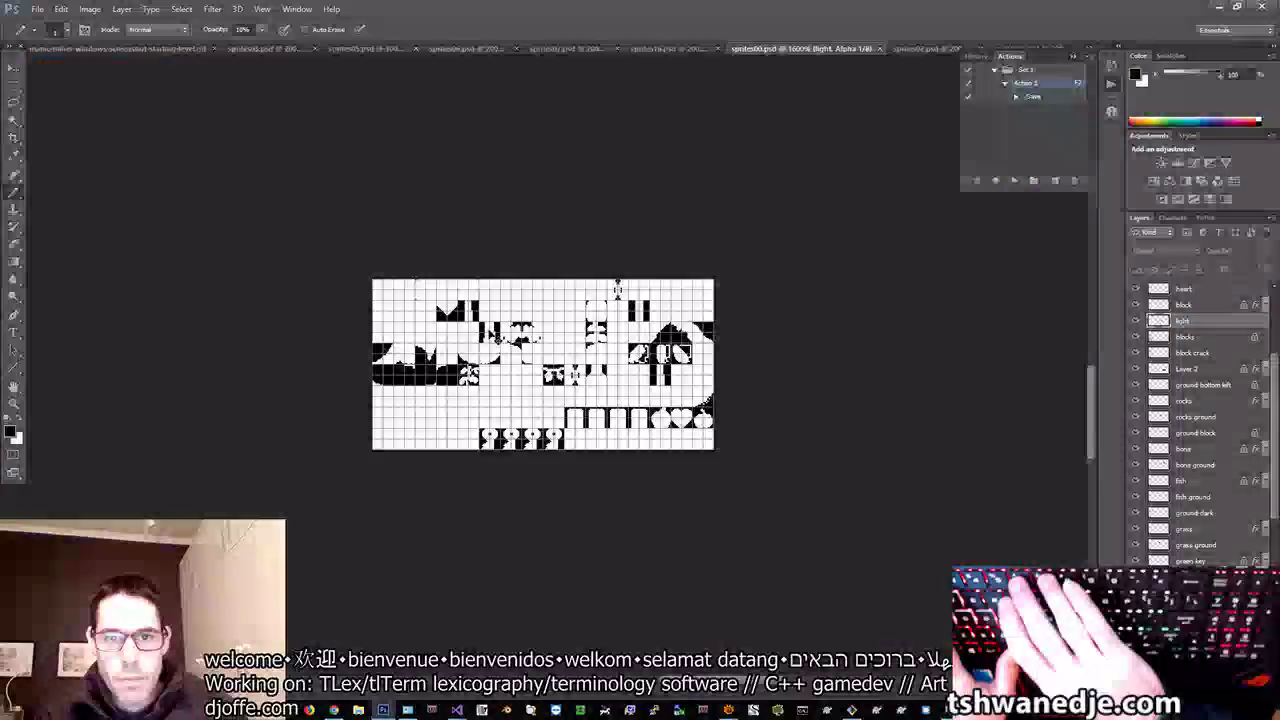
Step: Inspect the whole sheet's Alpha 1 channel, return to the RGB view, and examine the finished flask up close
key("z")
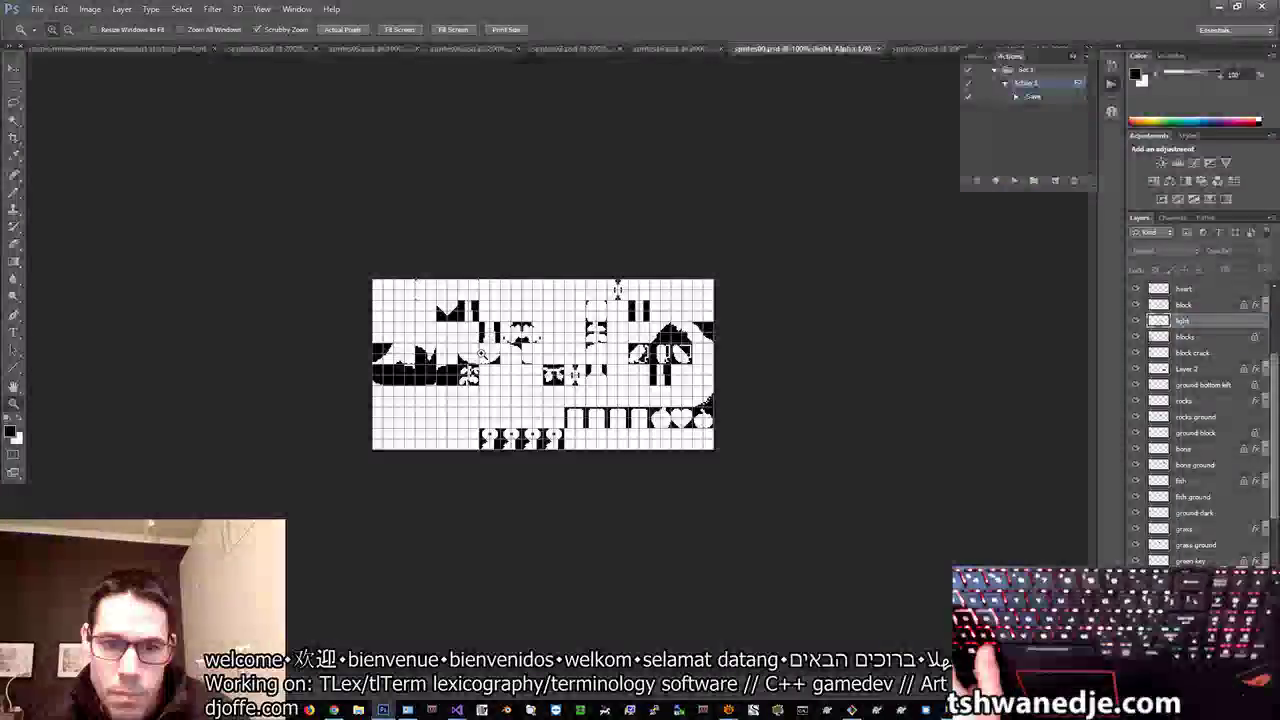
left_click(481, 353)
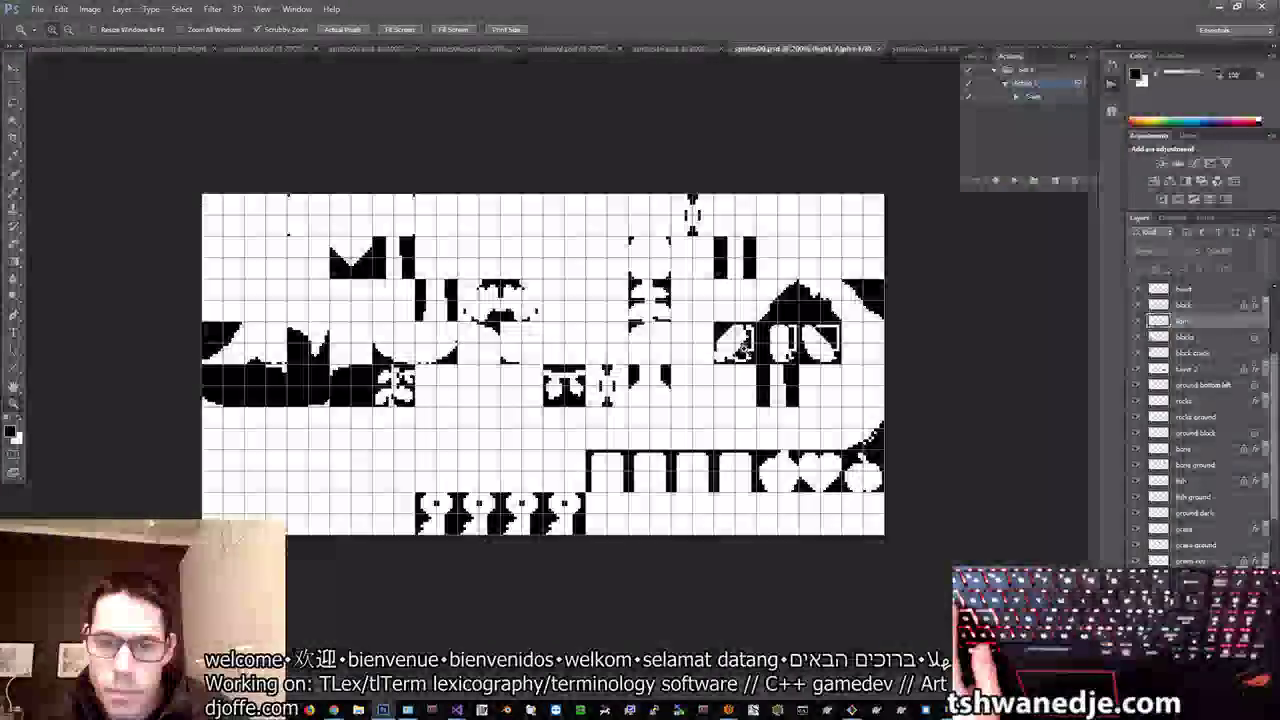
key("ctrl+2")
left_click(655, 398)
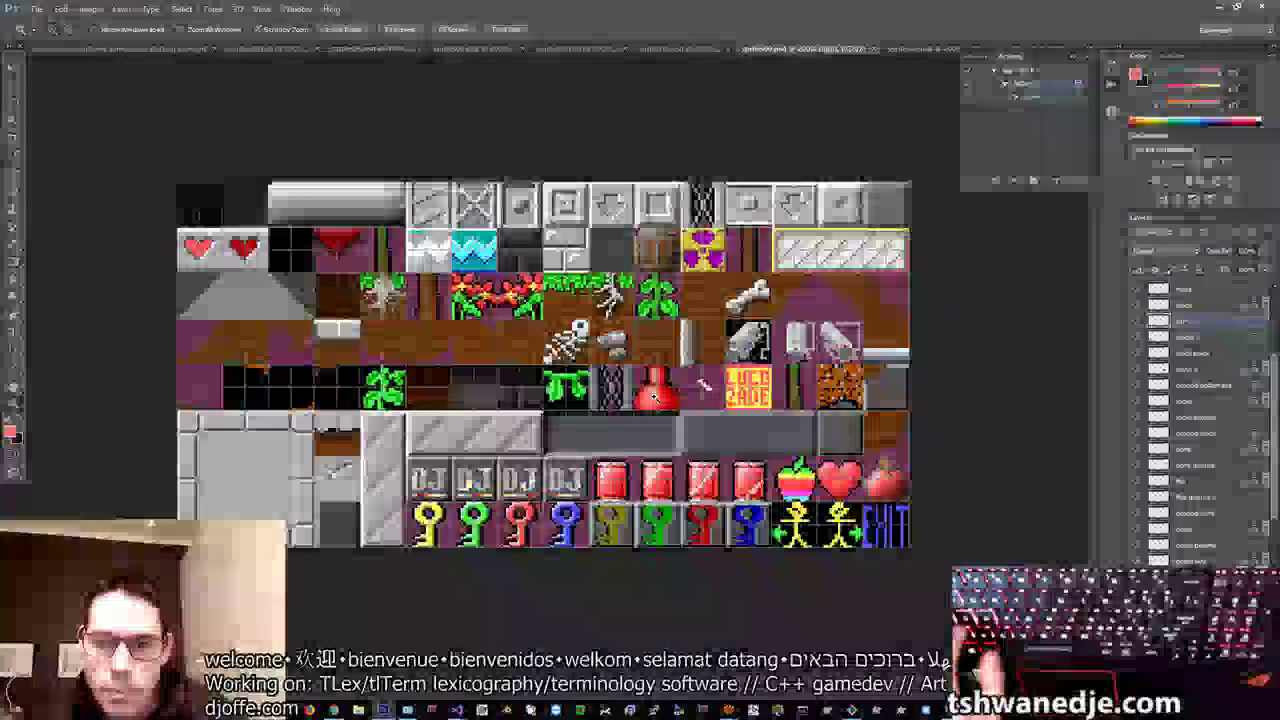
left_click_drag(654, 397, 714, 412)
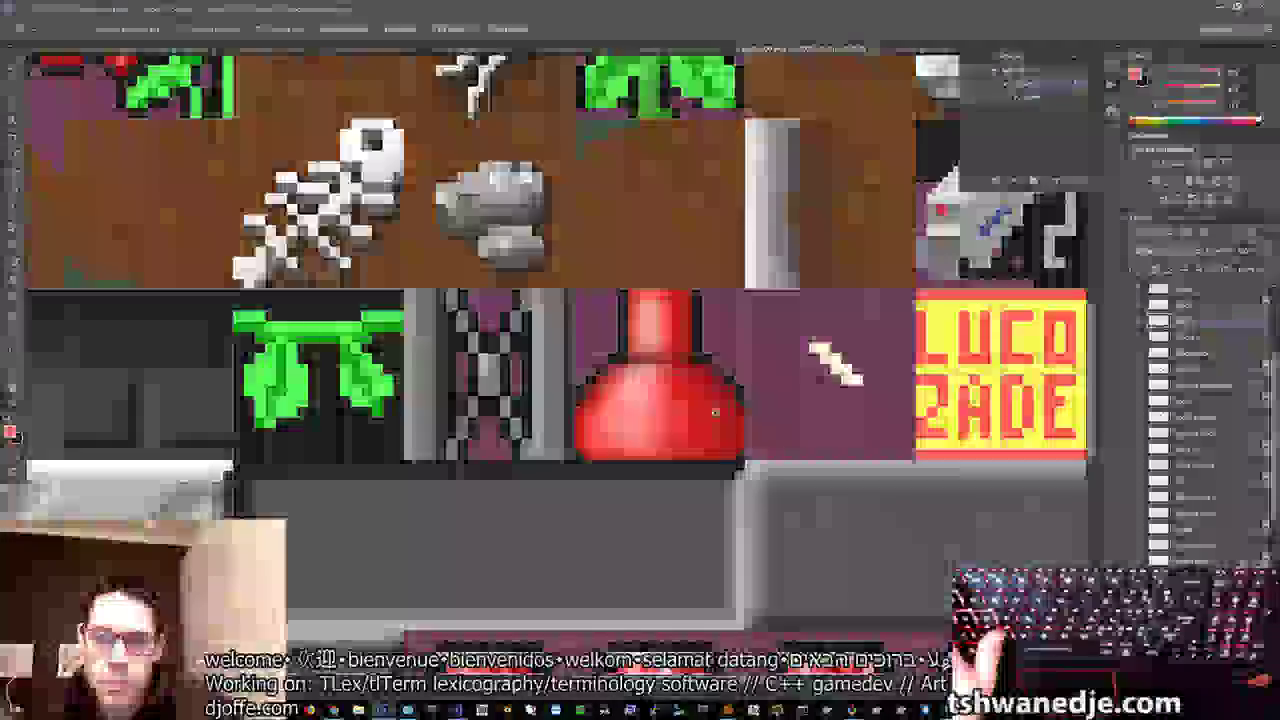
Step: Switch to Visual Studio's running Dave Gnukem build and examine the red lamp sprite hanging in the level
key("alt+Tab")
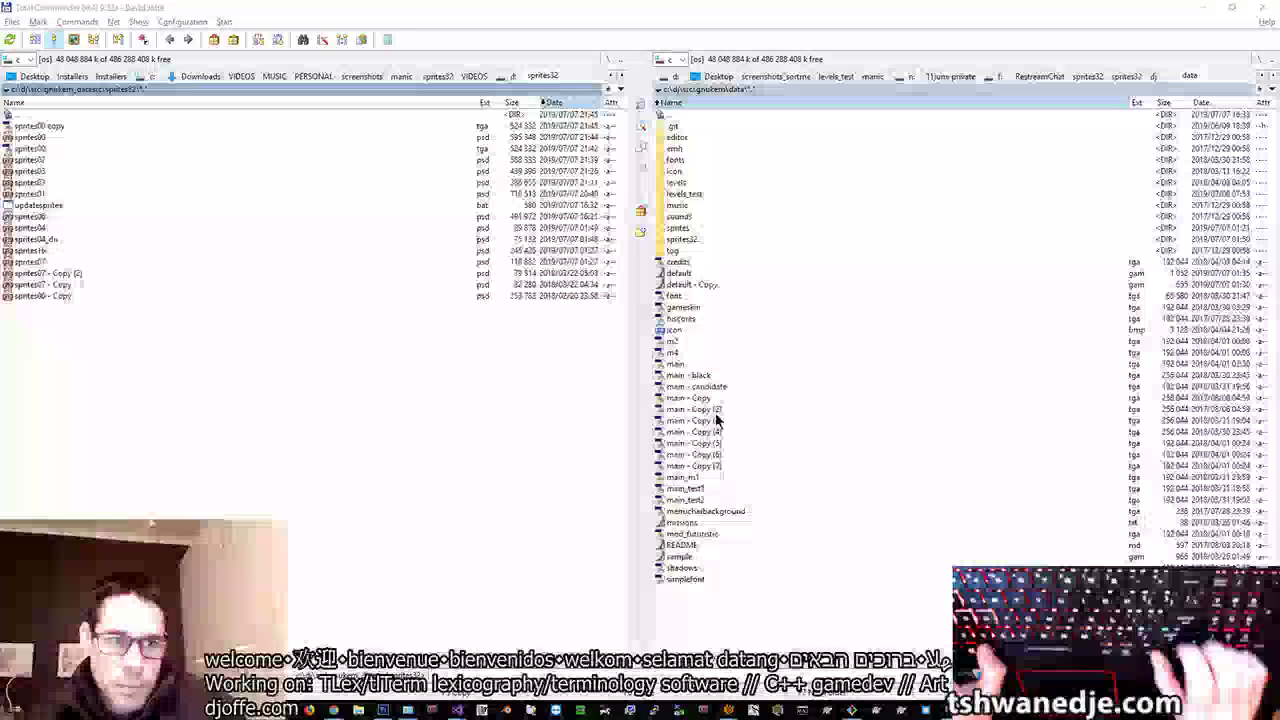
key("alt+Tab")
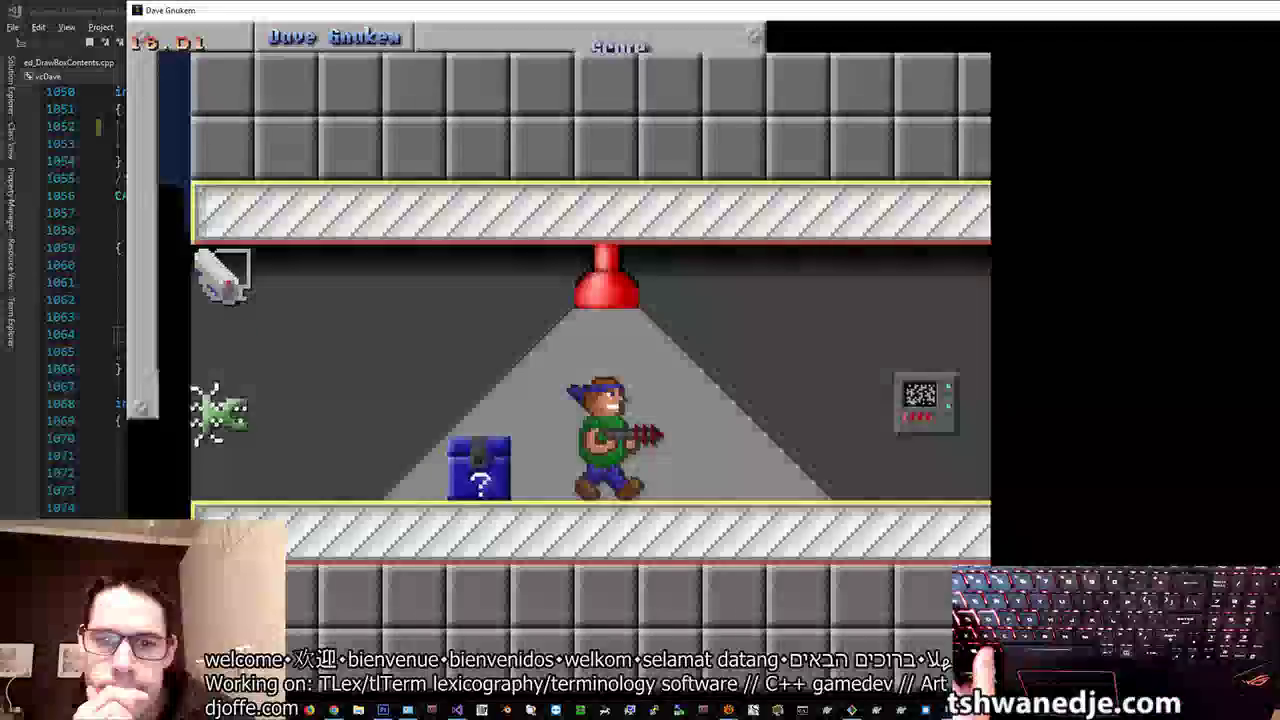
key("alt+Tab")
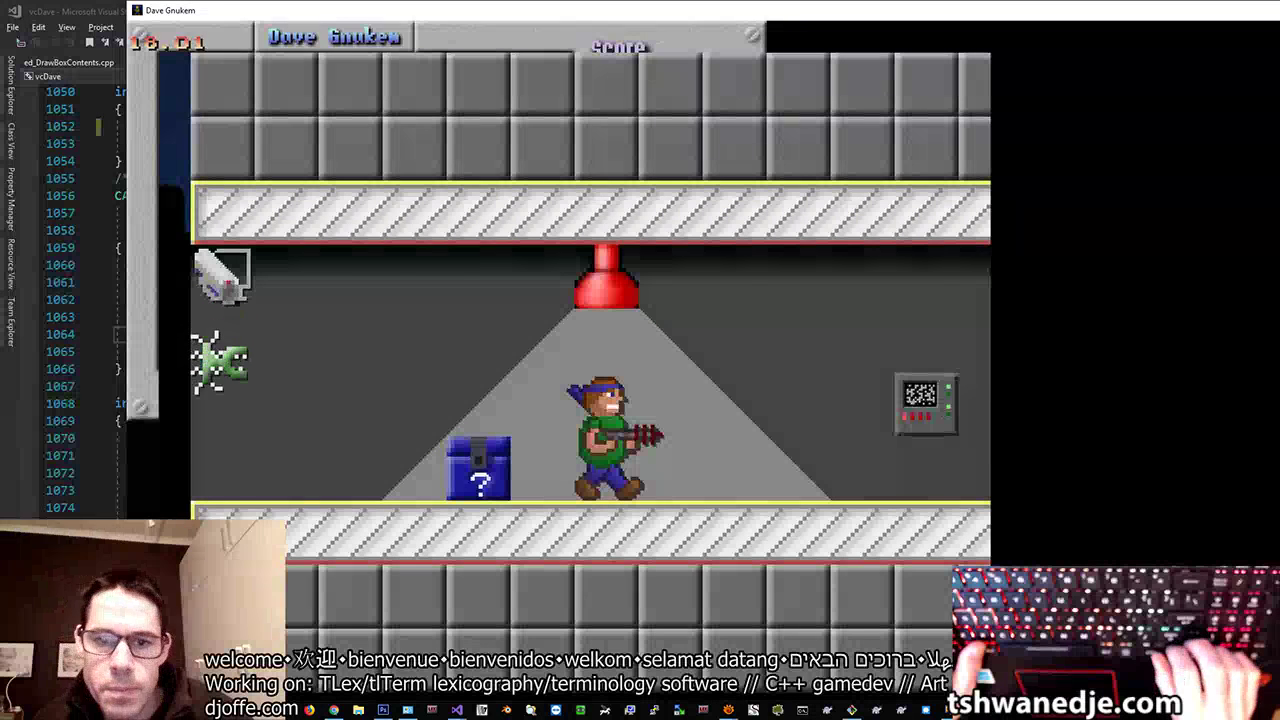
Step: Abort the current game, quit Dave Gnukem, and switch back to sprites00.psd in Photoshop
key("Escape")
key("Up")
key("Return")
key("Up")
key("Return")
key("alt+Tab")
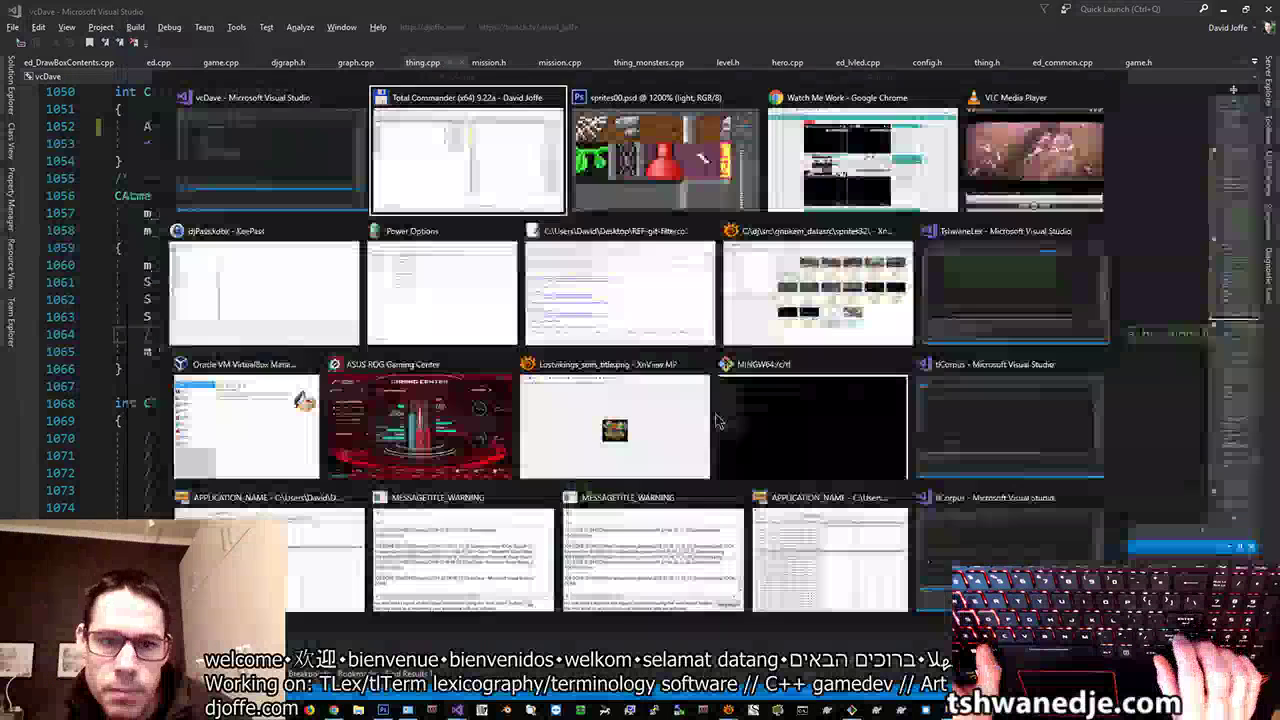
key("alt+Tab")
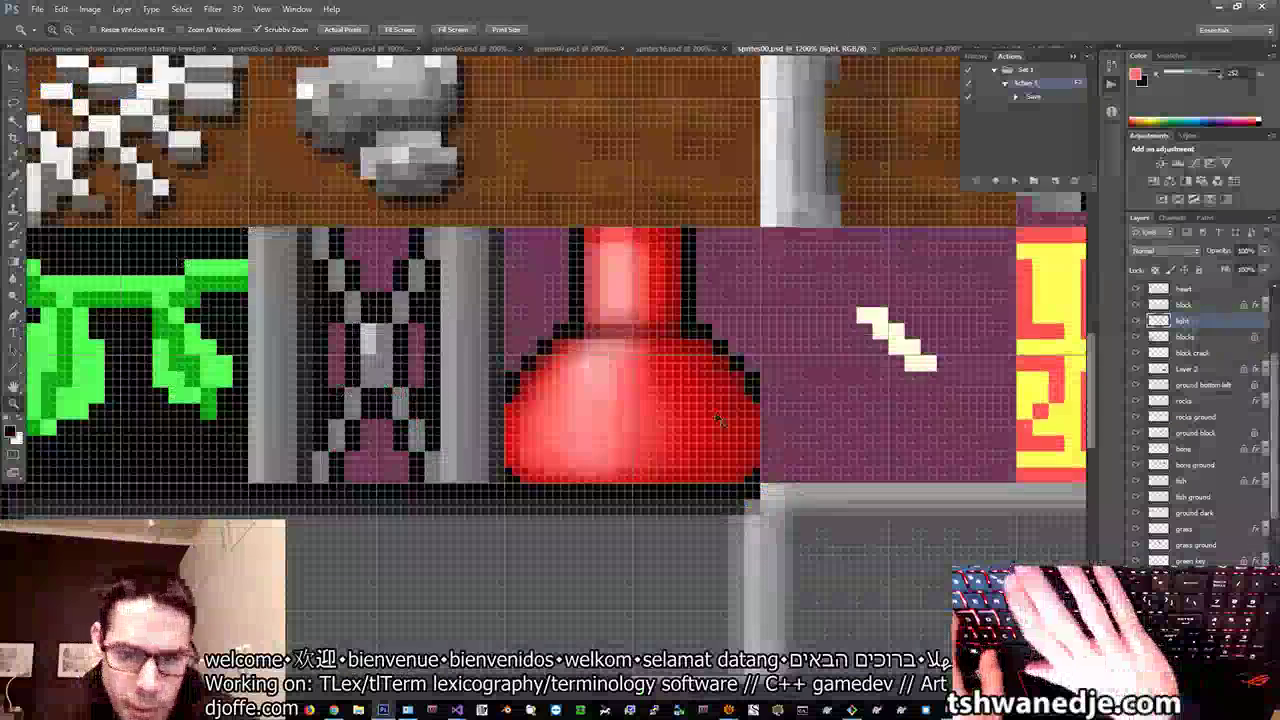
Step: In the Alpha 1 channel, pencil the flask's two bottom corner pixels black at 100% opacity
key("ctrl+6")
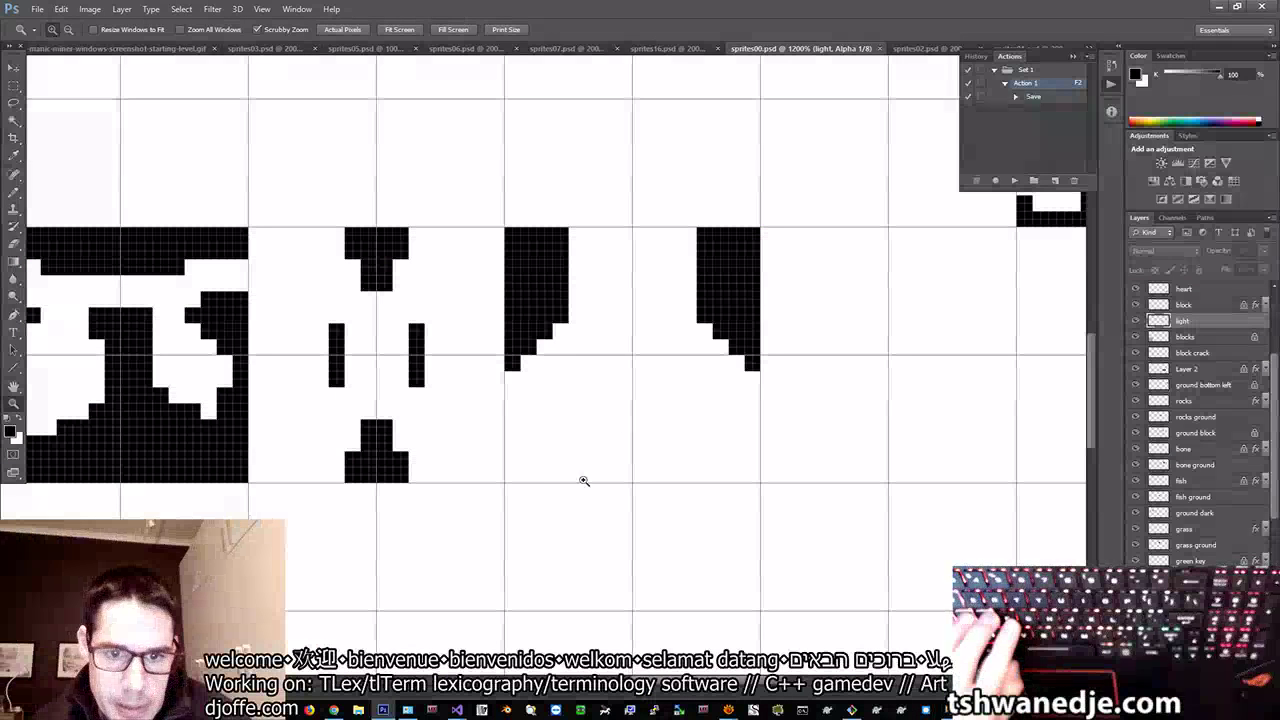
key("b")
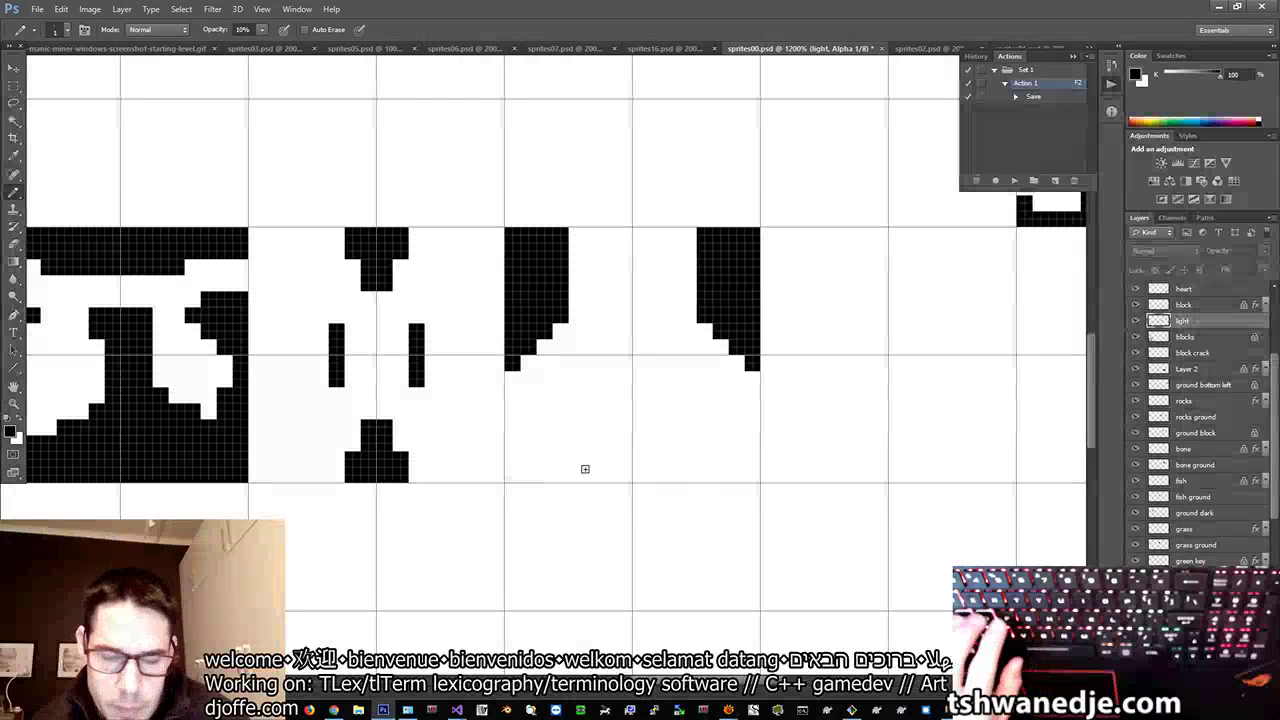
key("0")
left_click(508, 479)
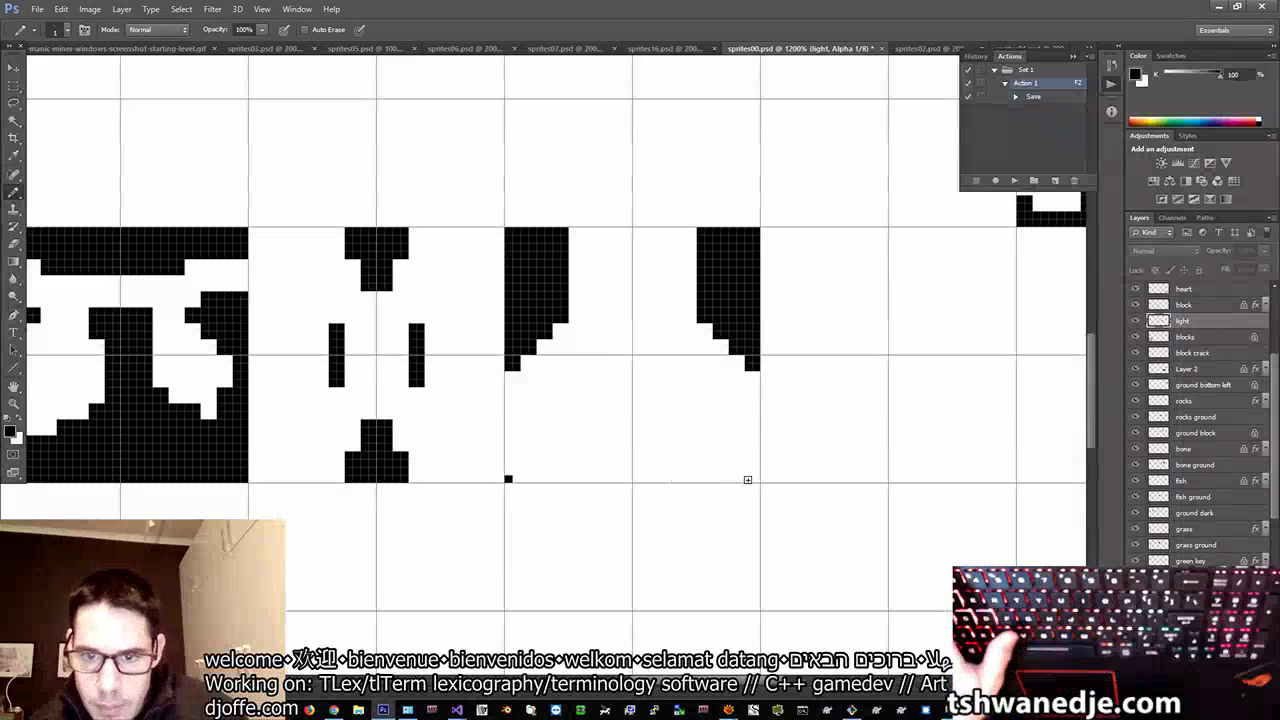
Step: Run Dave Gnukem from Visual Studio, start a game, and examine the red lamp sprite in the level
key("alt+Tab")
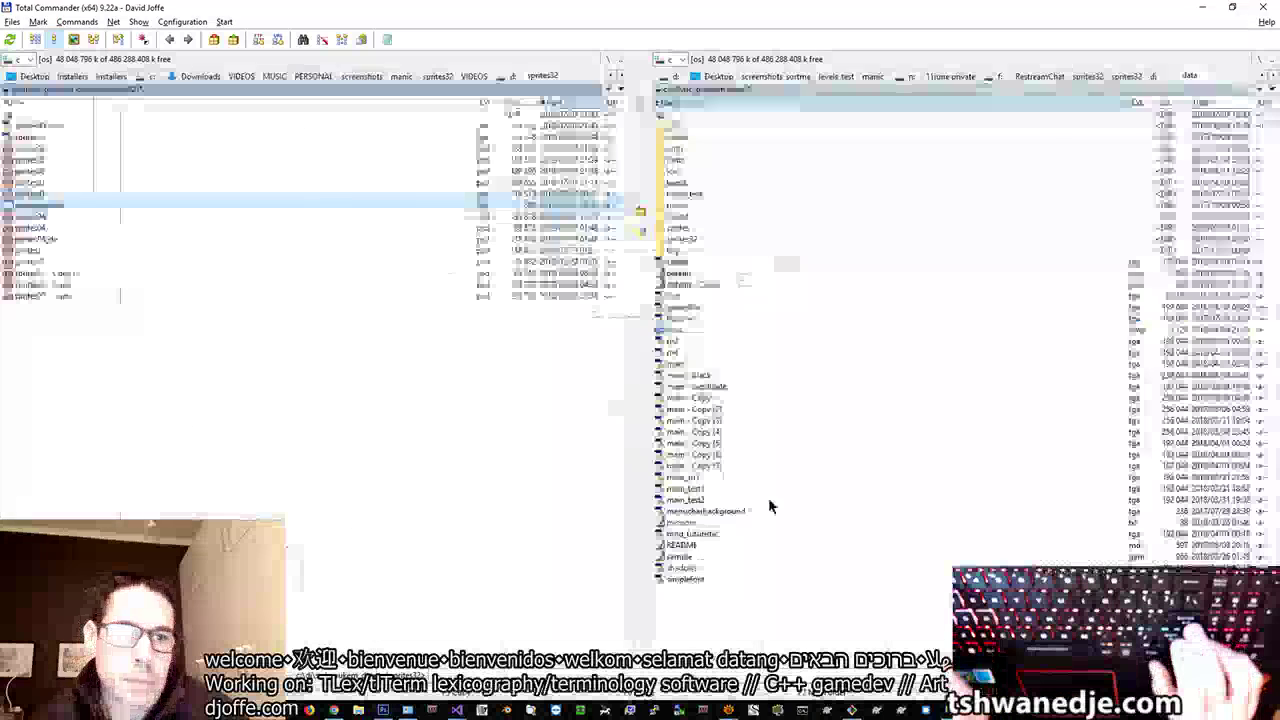
key("alt+Tab")
key("F5")
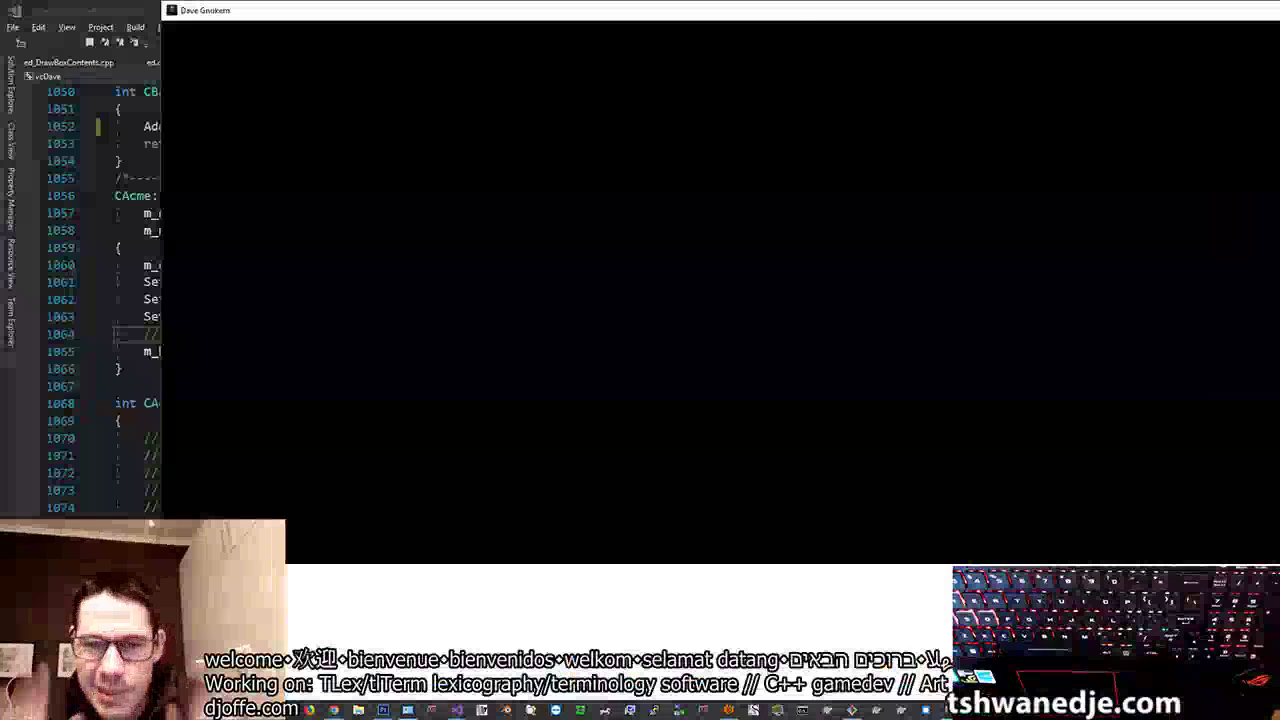
key("Return")
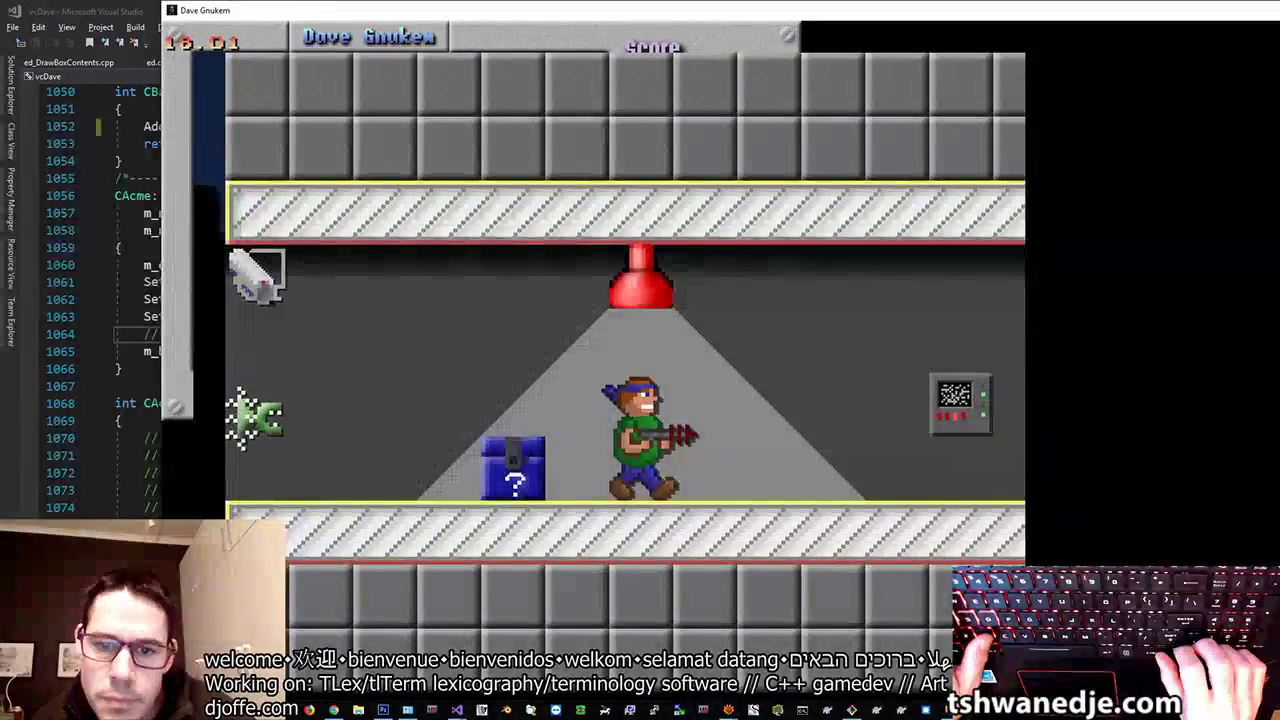
key("Escape")
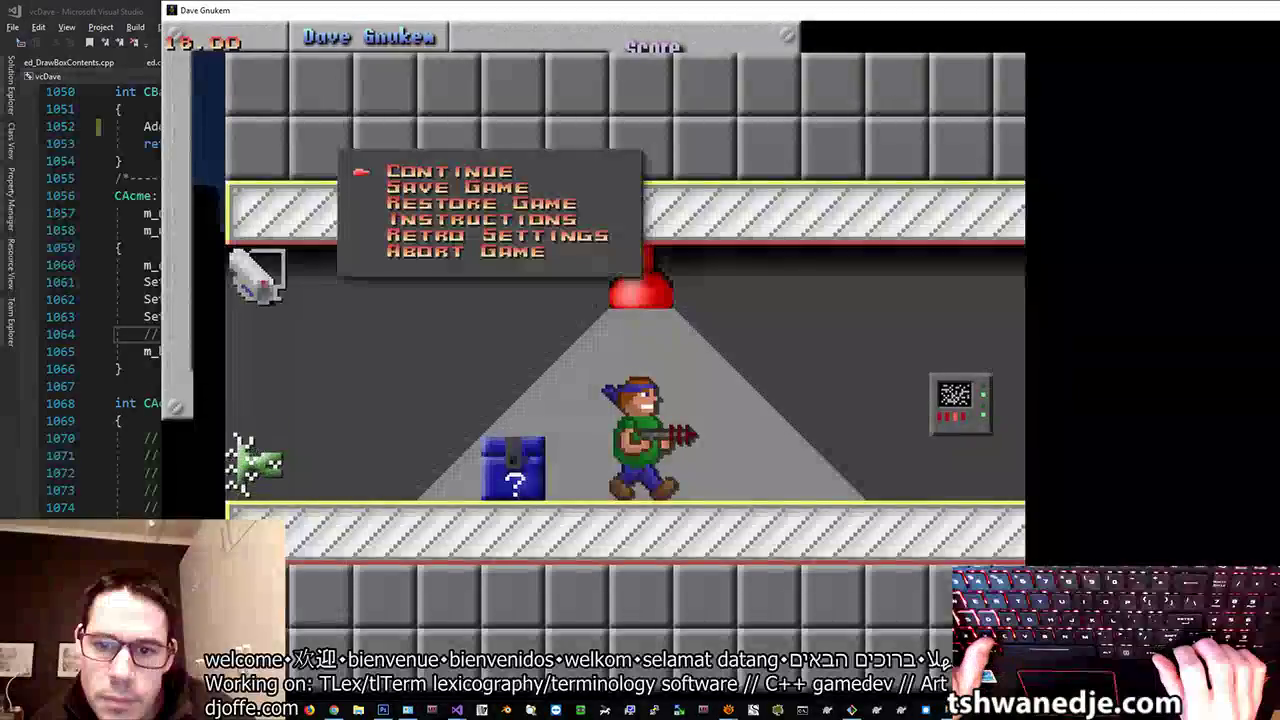
key("Escape")
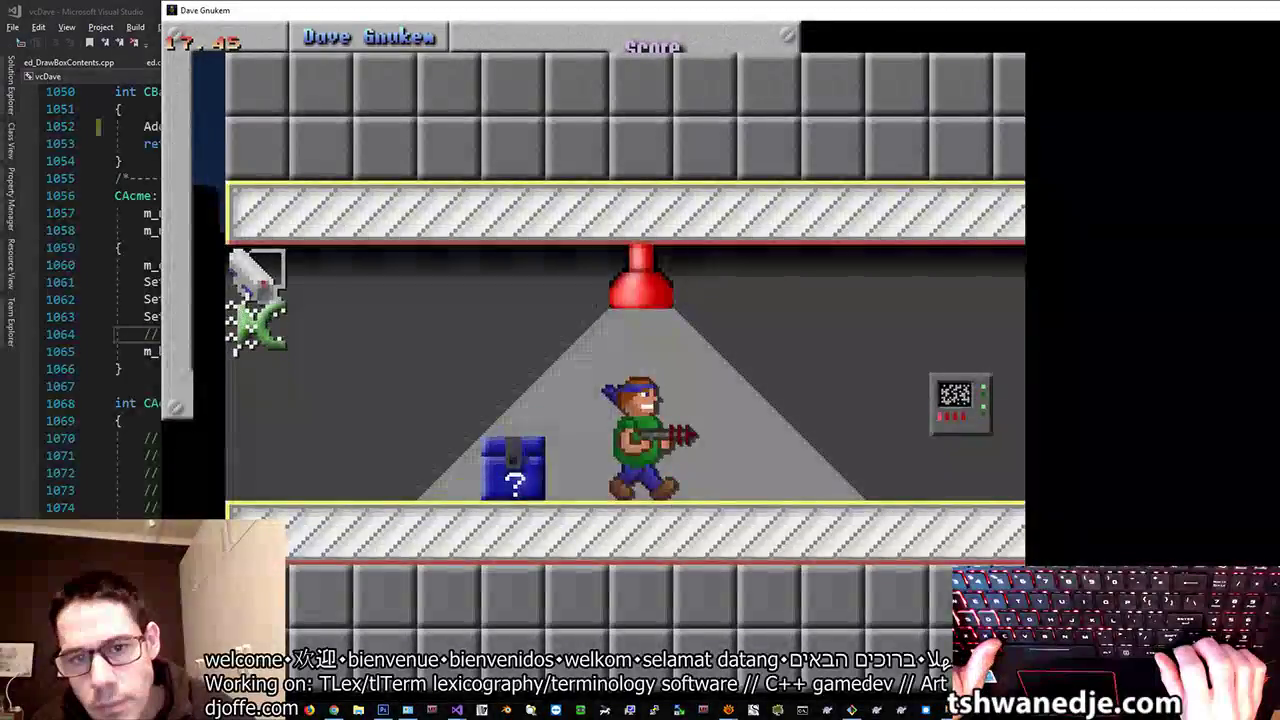
Step: Abort the test game, quit Dave Gnukem, and return to the sprite sheet's Alpha 1 channel in Photoshop
key("Escape")
key("Up")
key("Return")
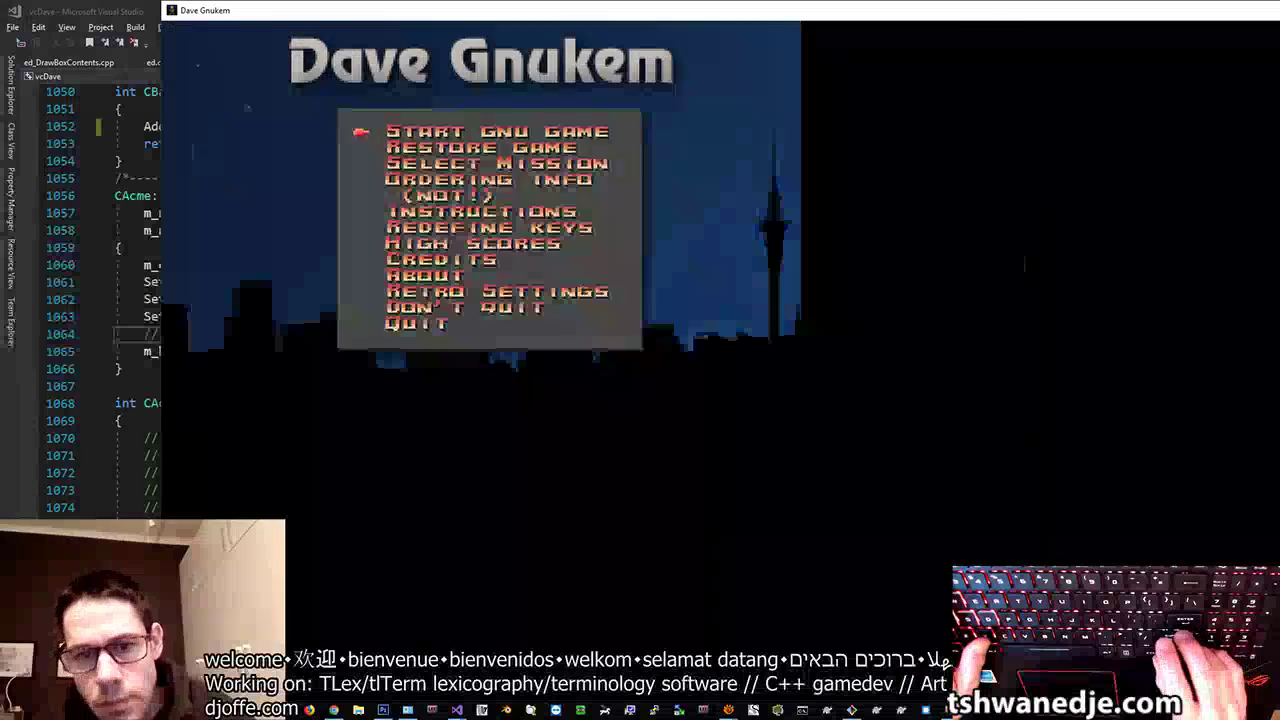
key("Up")
key("Return")
key("alt+Tab")
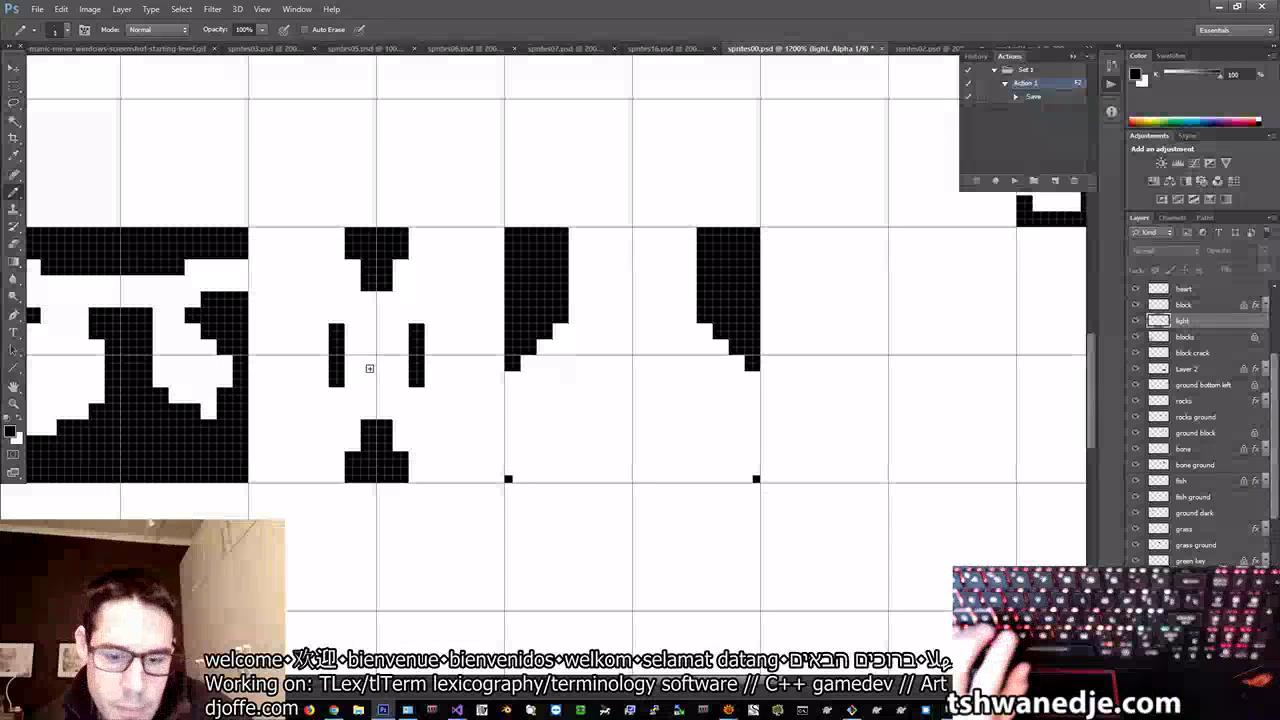
Step: Compare the flask's left shoulder outline between the RGB view and the Alpha 1 channel
key("x")
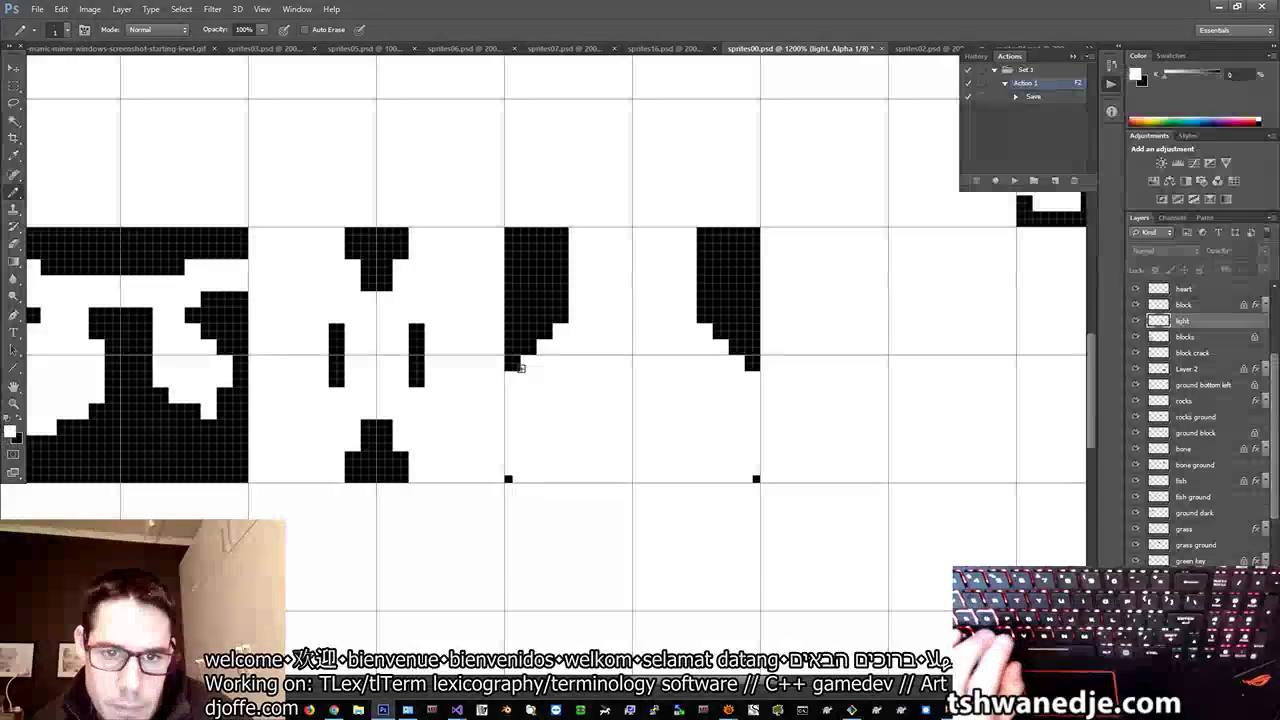
key("ctrl+2")
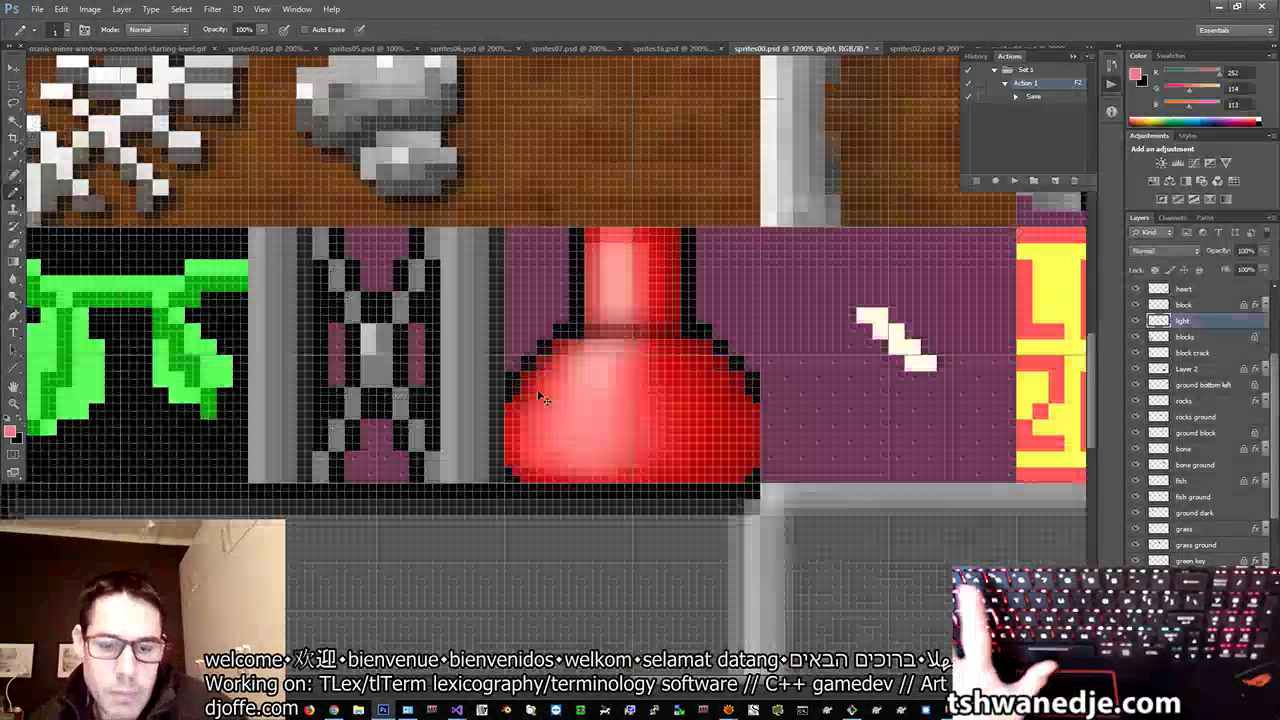
left_click(524, 348, "alt")
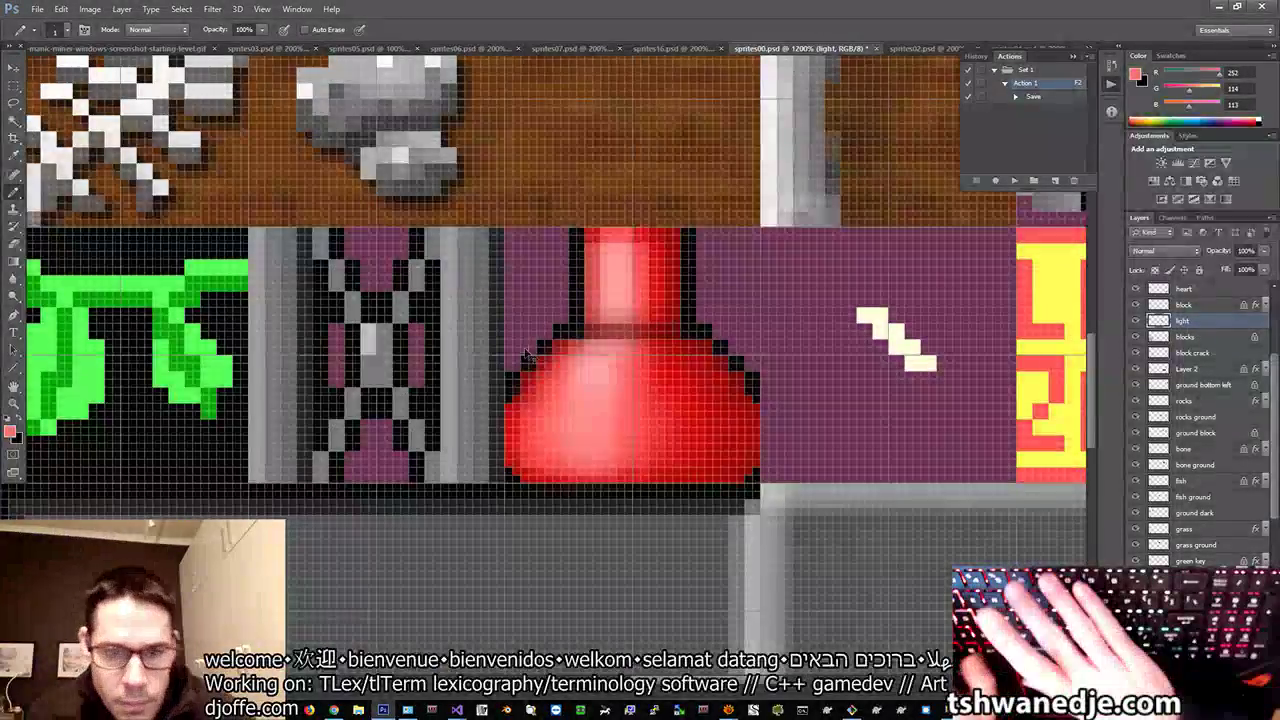
key("ctrl+6")
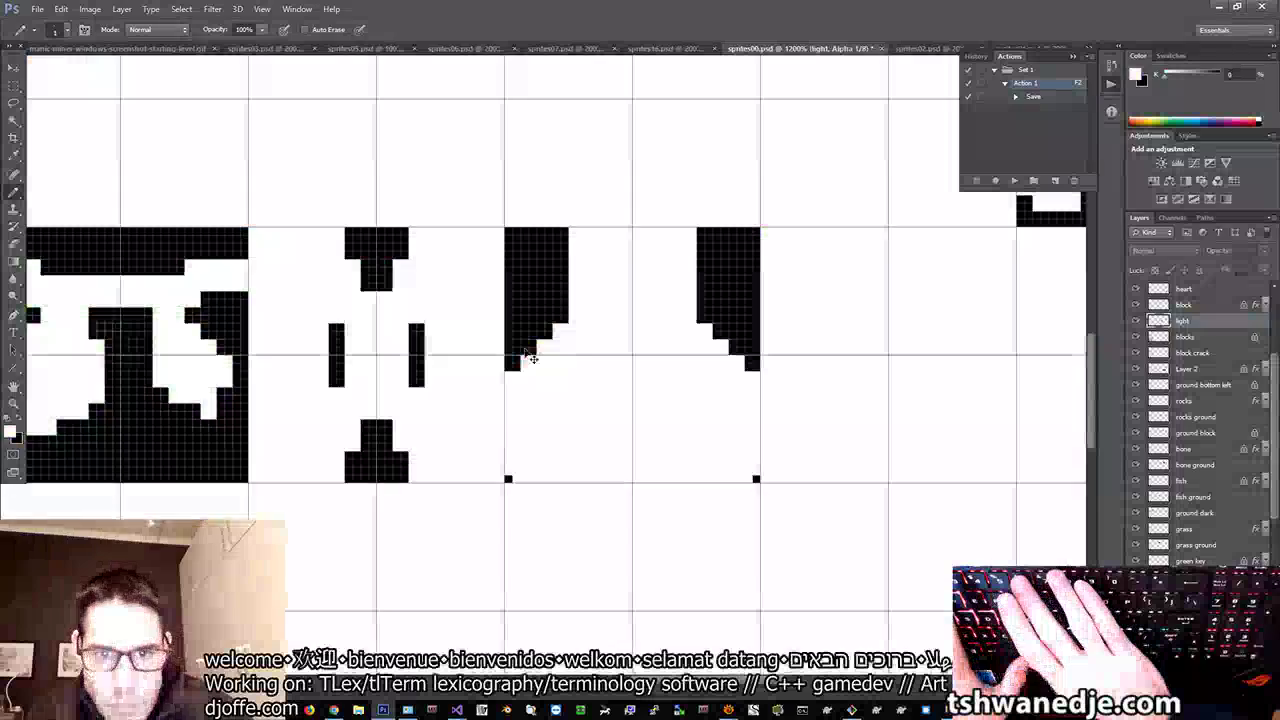
key("ctrl+2")
key("ctrl+6")
key("ctrl+2")
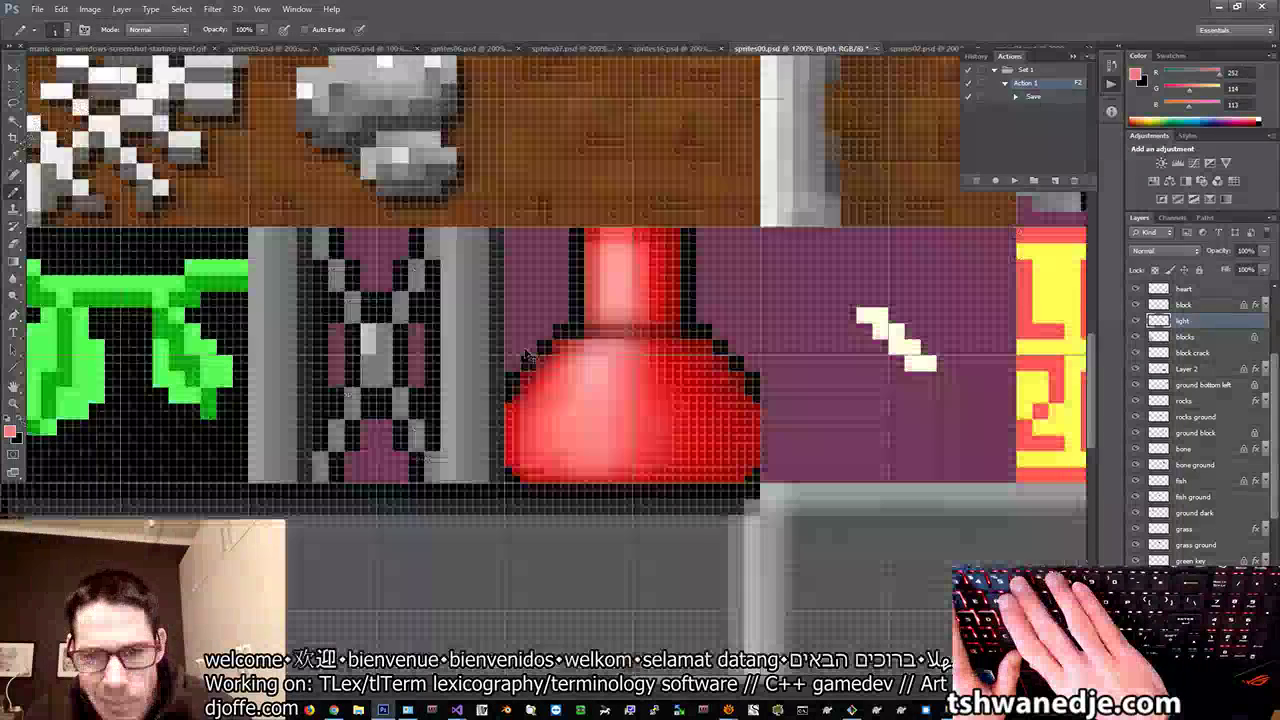
key("ctrl+6")
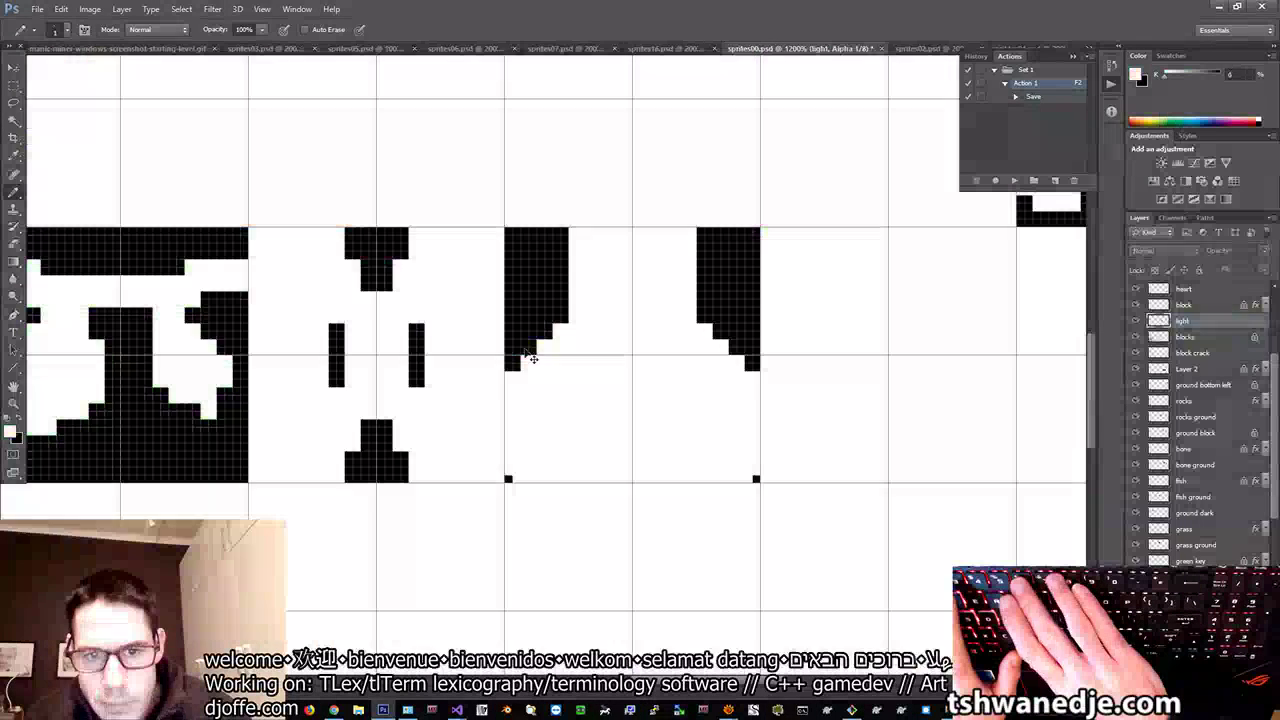
Step: Return to the RGB view and touch up the flask's shoulder outline with near-black (15, 1, 2) at 100% opacity
key("ctrl+2")
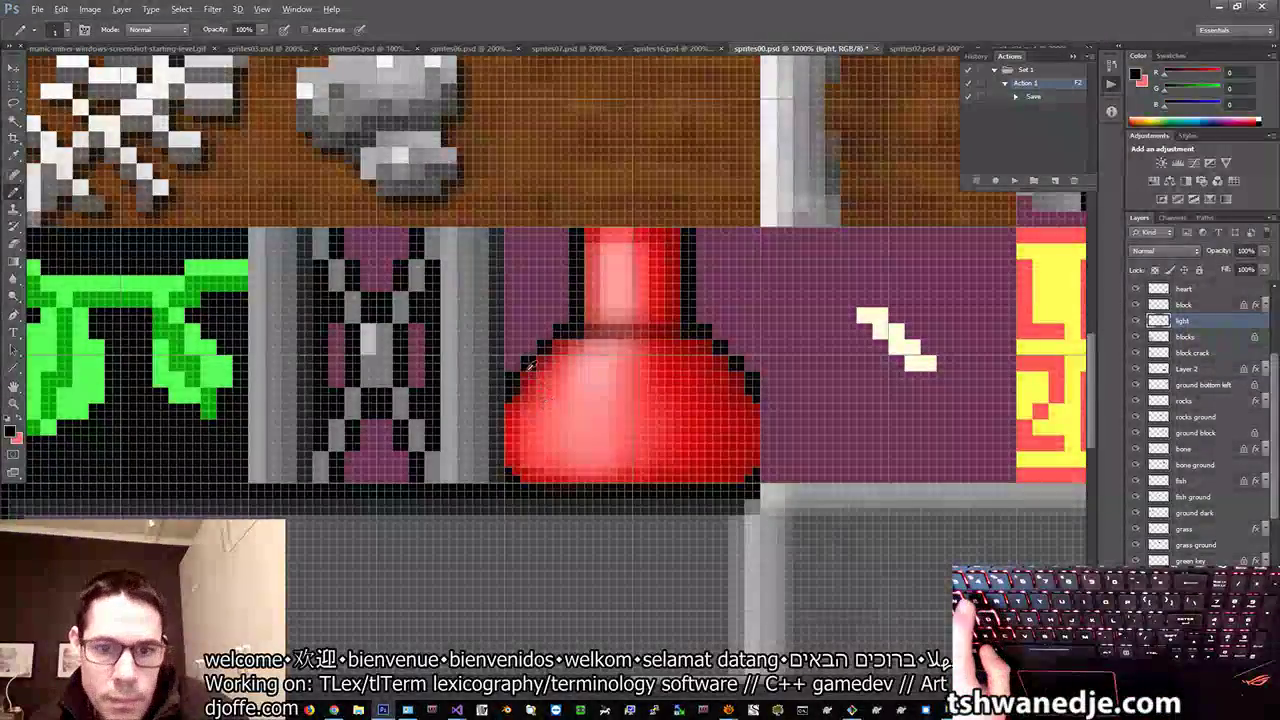
left_click(529, 364)
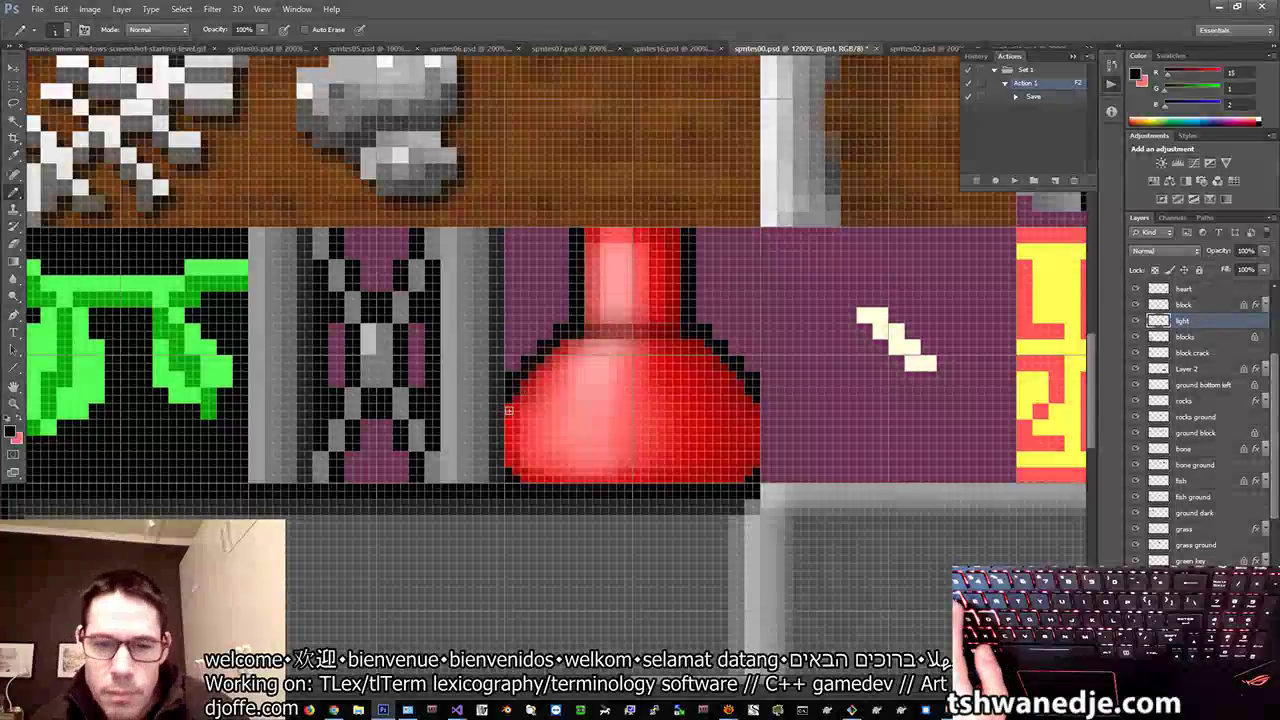
Step: Select the light layer at the flask's left shoulder and ready the 1 px pencil-mode Eraser for its outline pixels
key("e")
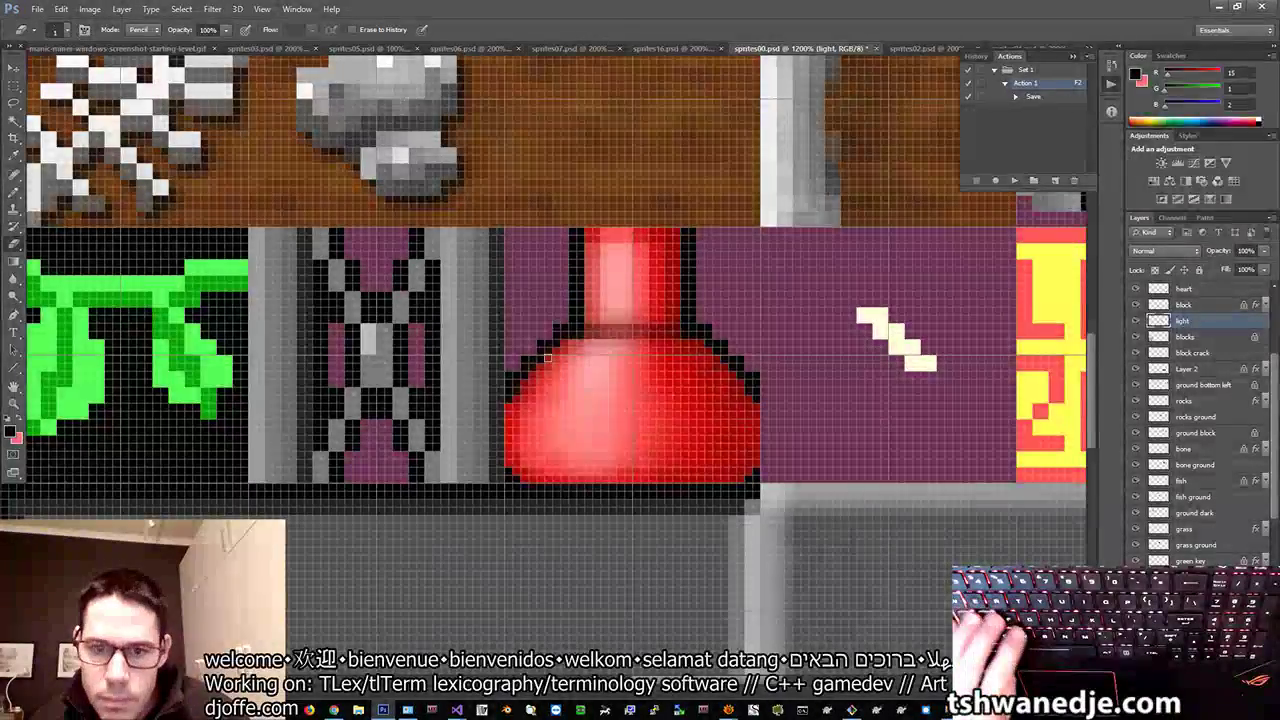
key("v")
right_click(548, 358)
left_click(562, 367)
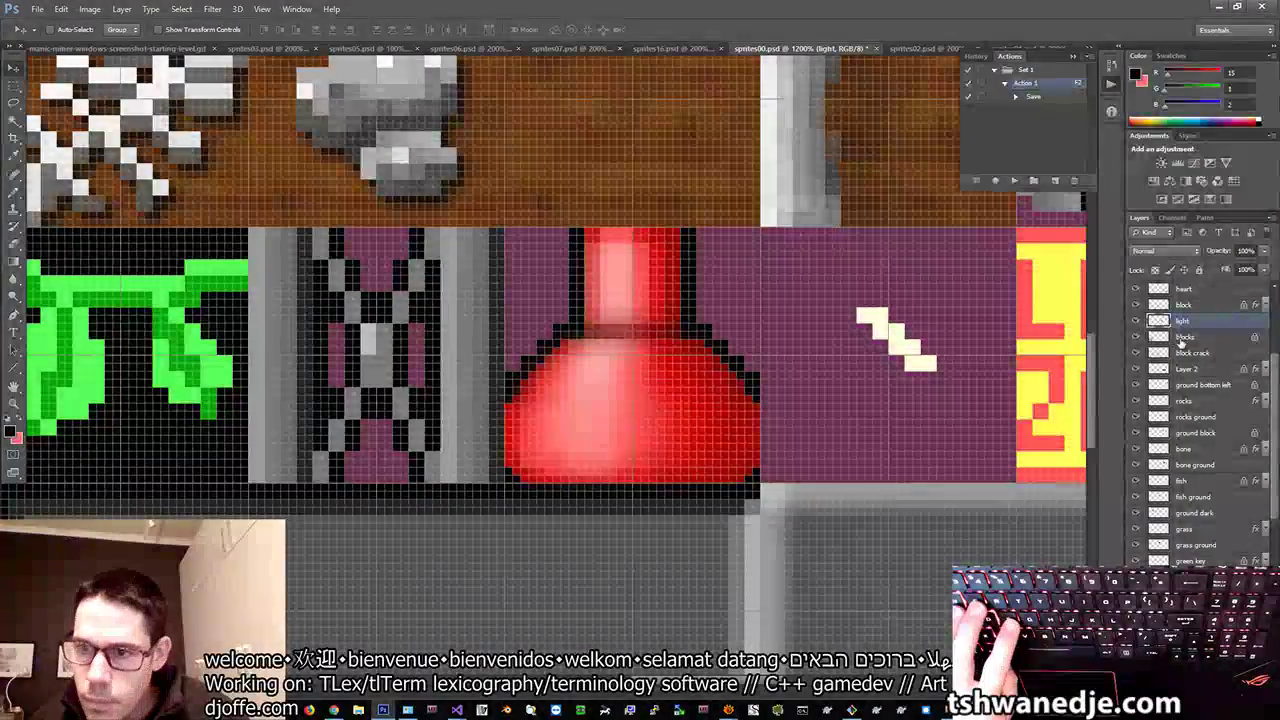
key("e")
right_click(562, 323)
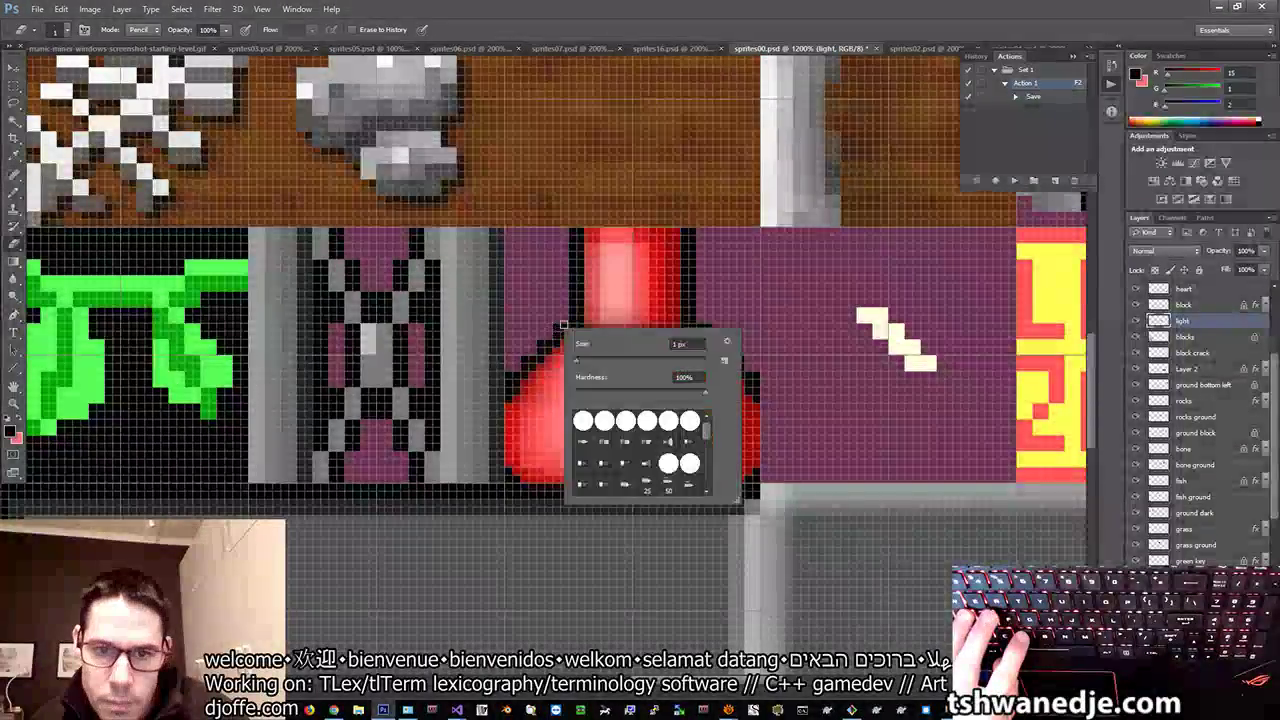
key("Escape")
Step: Make Layer 1 active from beneath the flask's left shoulder outline and work on it with the pencil-mode Eraser
key("v")
right_click(558, 334)
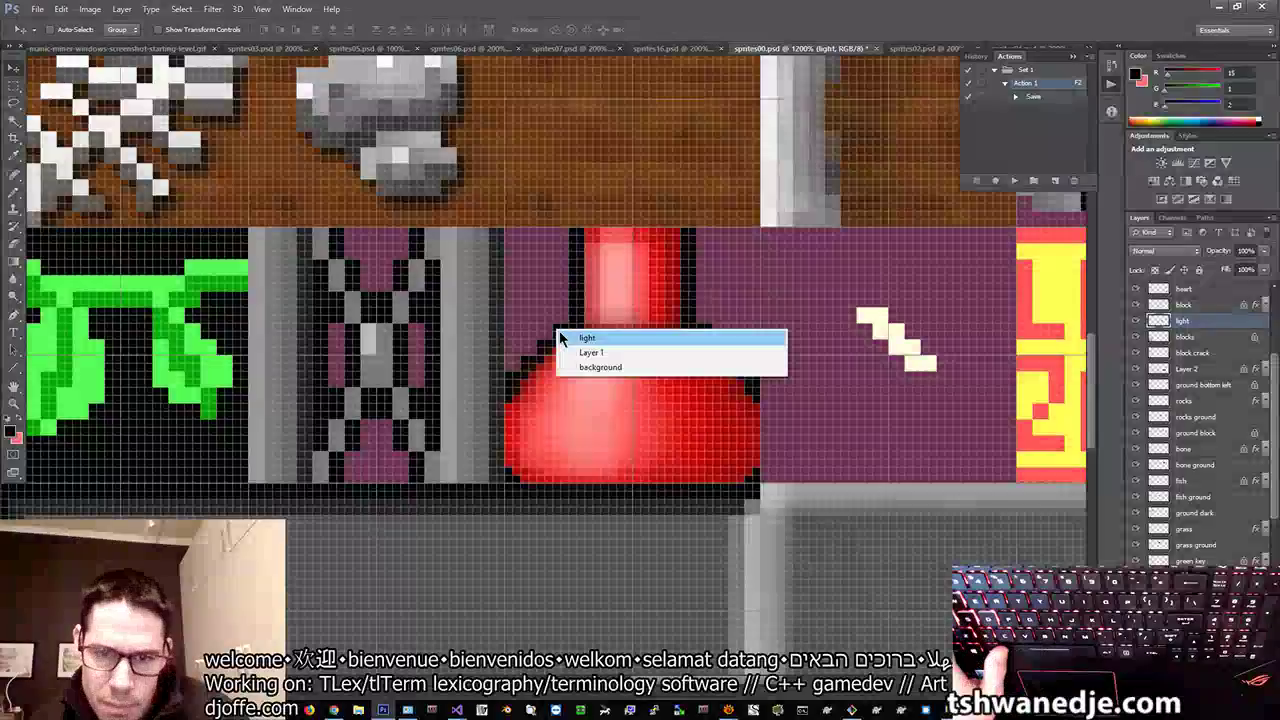
left_click(562, 336)
right_click(560, 331)
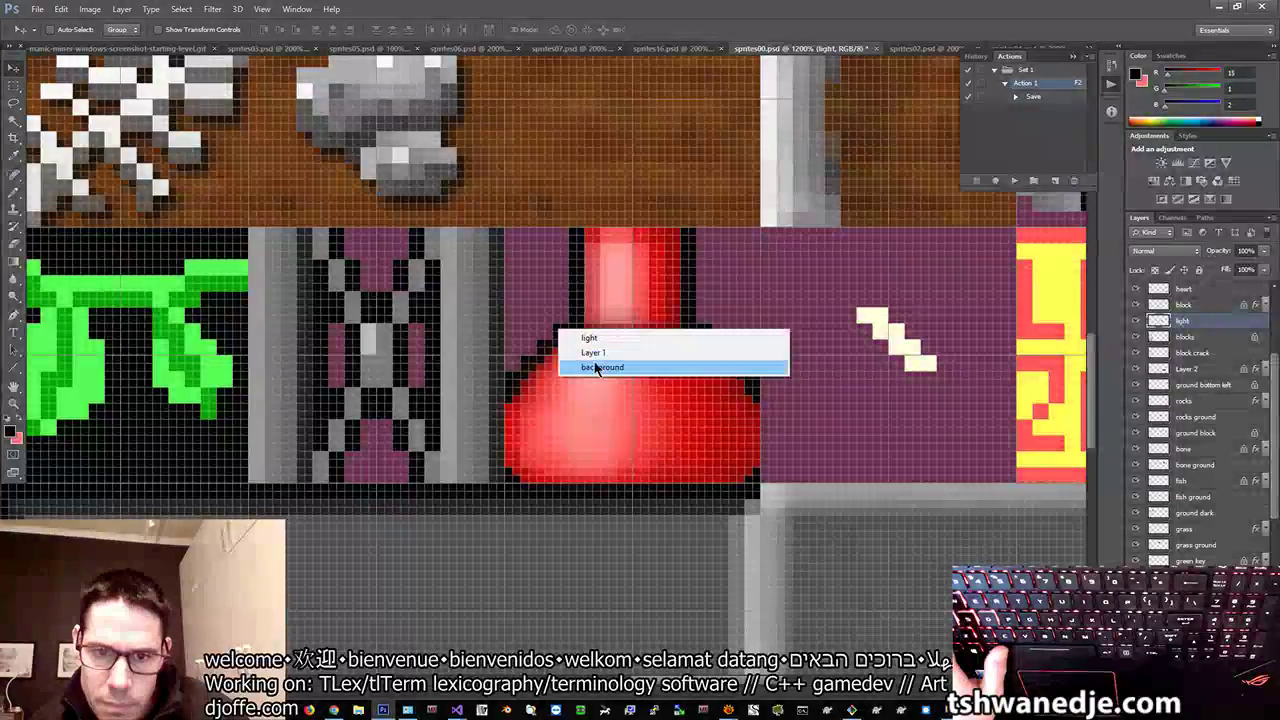
left_click(603, 352)
key("b")
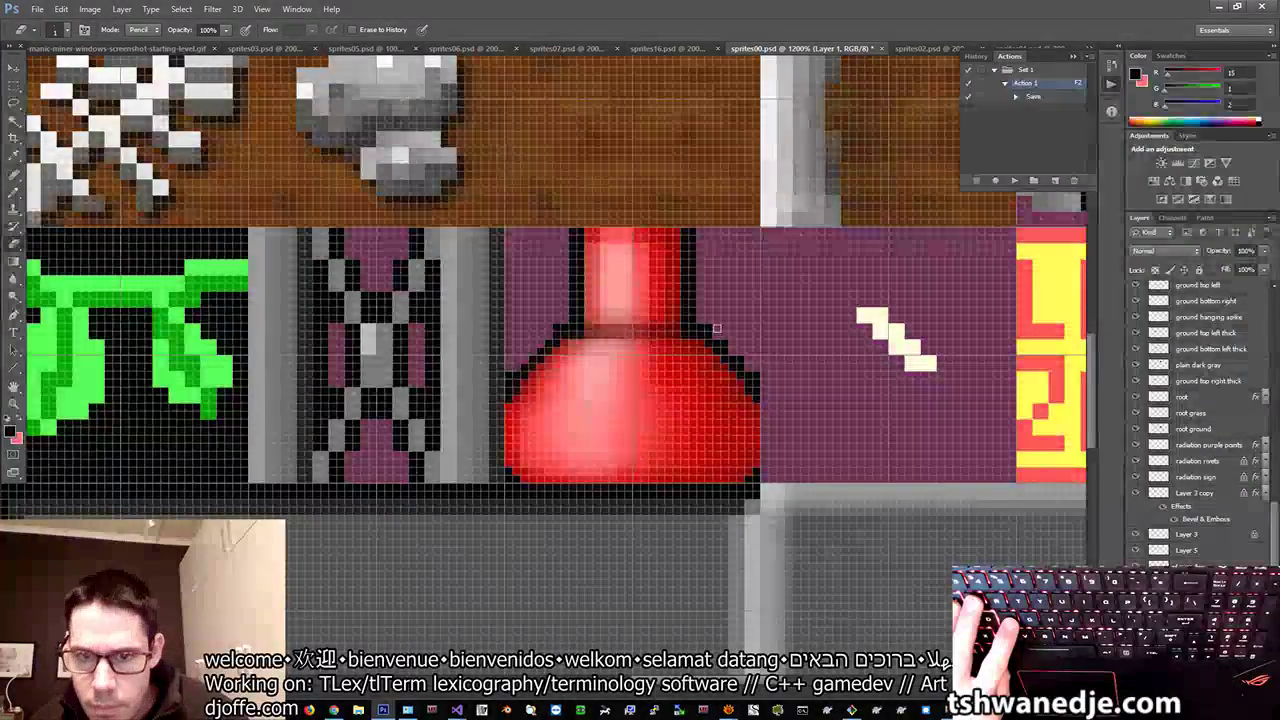
Step: Pick the light layer from the layers stacked at the flask's right shoulder and ready the 1 px pencil for its outline
key("v")
right_click(728, 347)
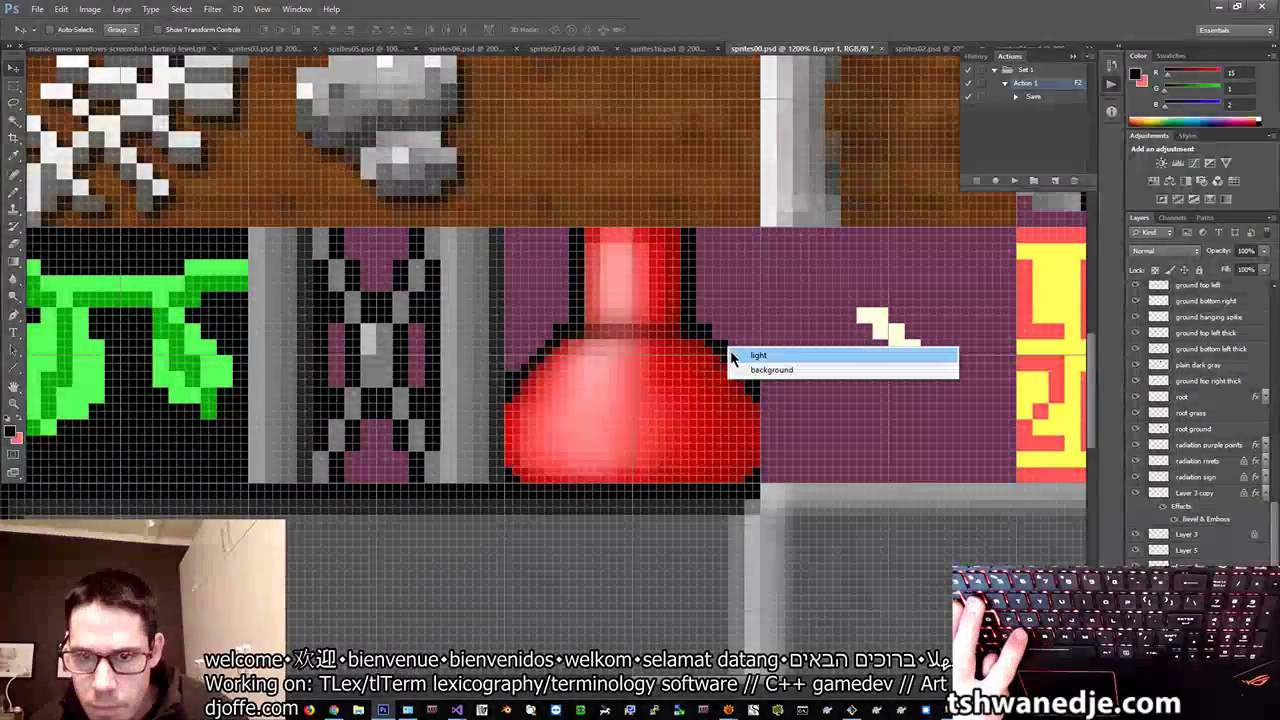
left_click(740, 371)
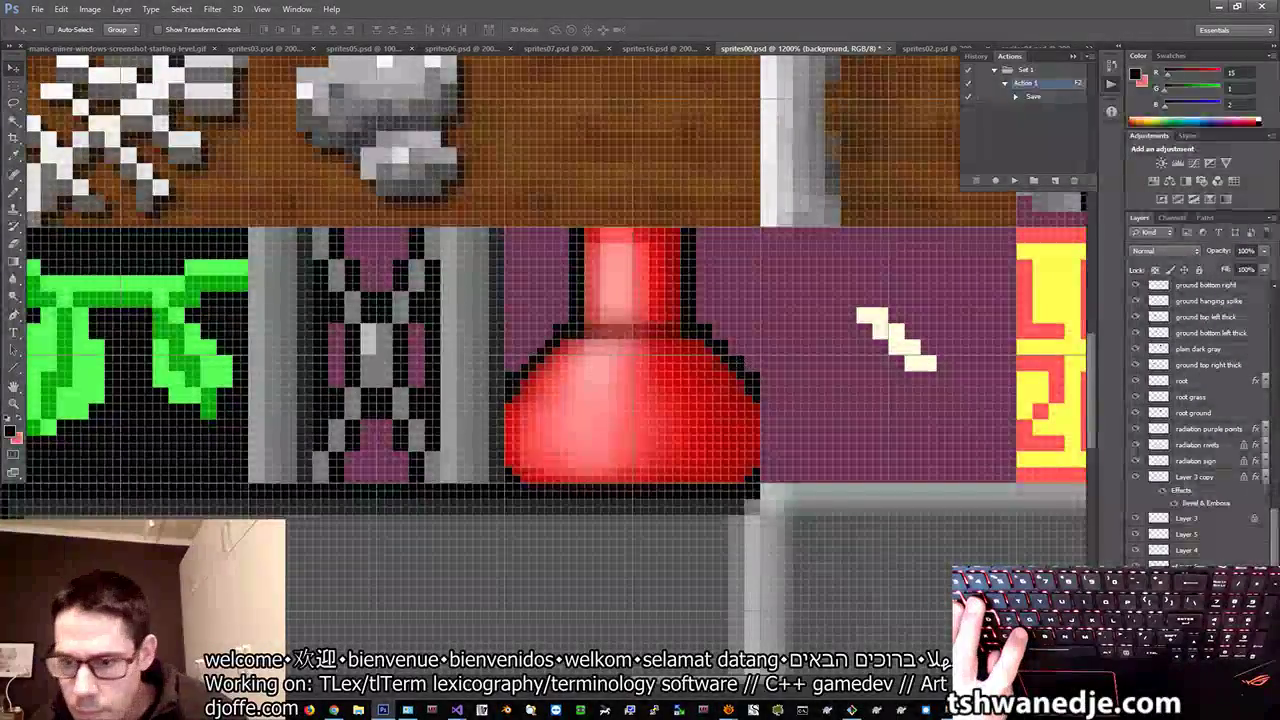
right_click(717, 350)
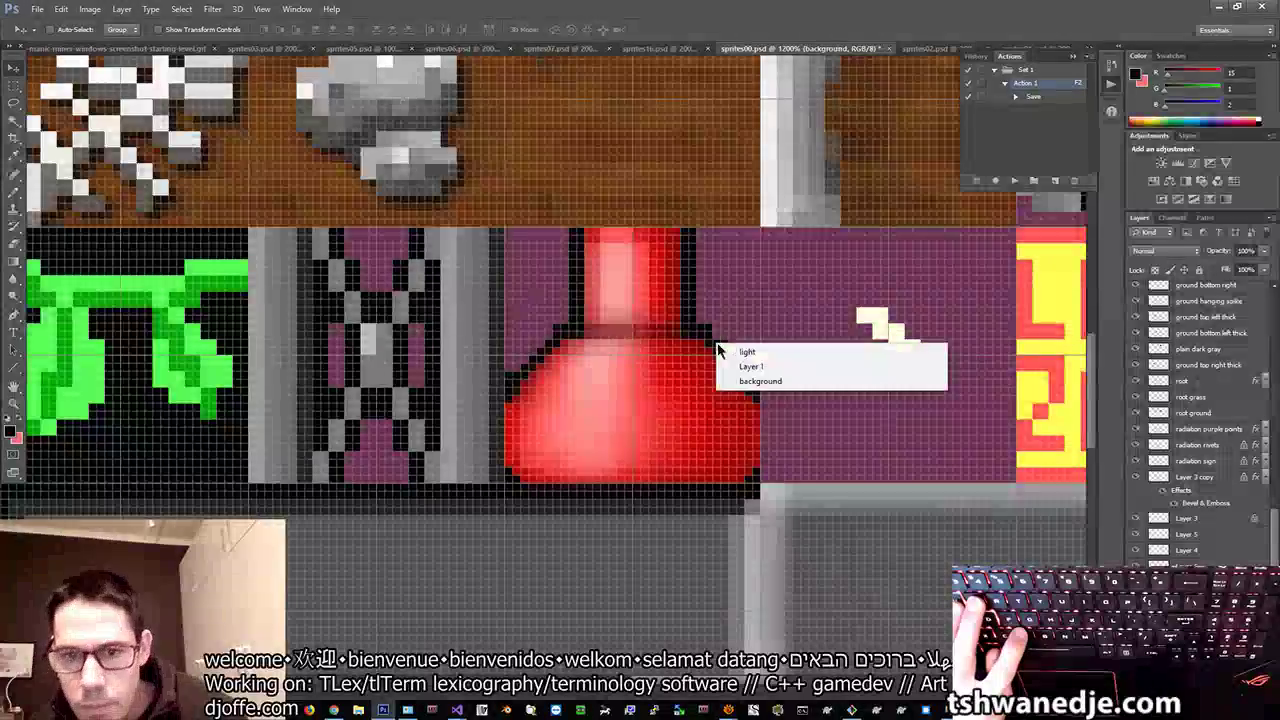
left_click(746, 352)
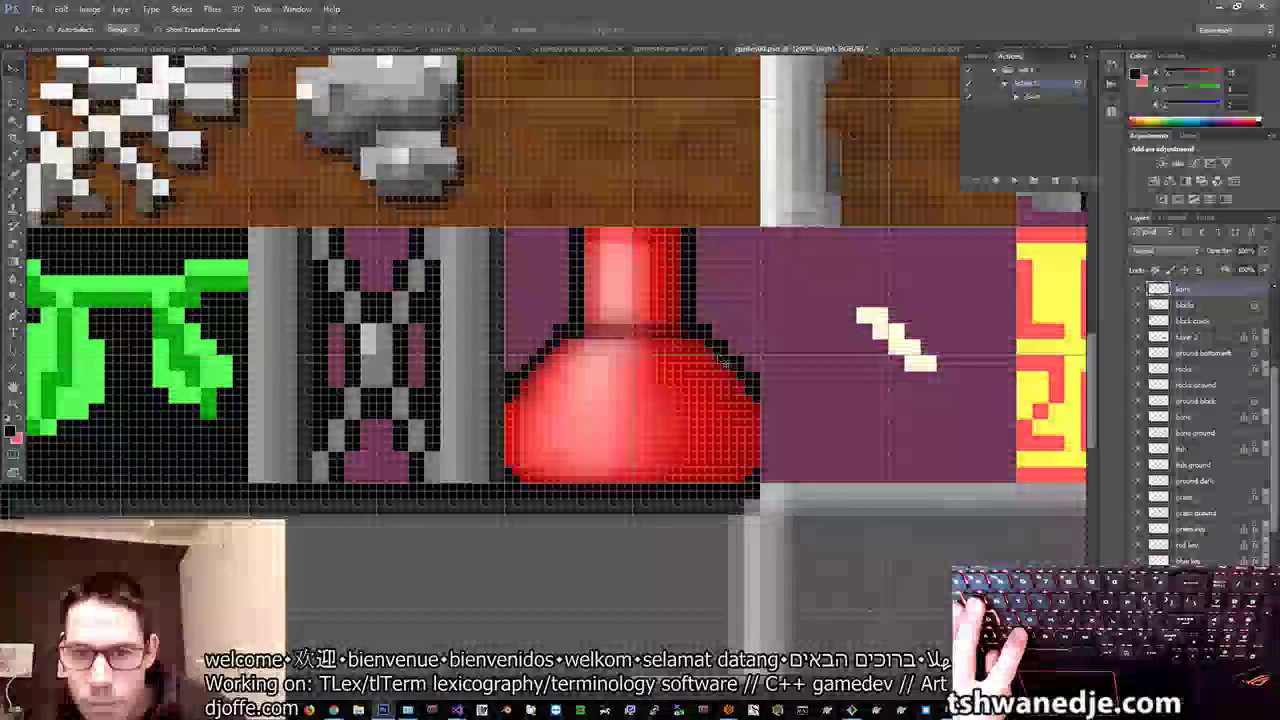
key("b")
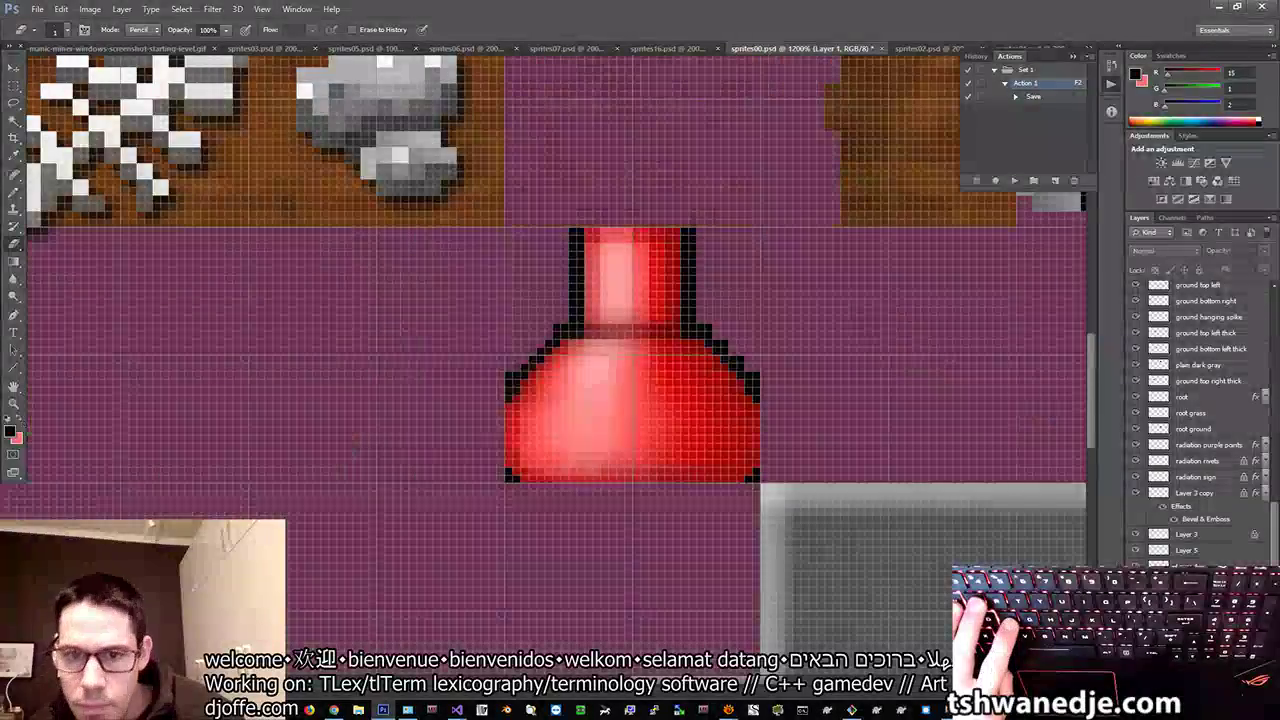
Step: Reselect the light layer at the flask's right shoulder and trim the stepped black outline to a thin diagonal with the pencil-mode Eraser
key("v")
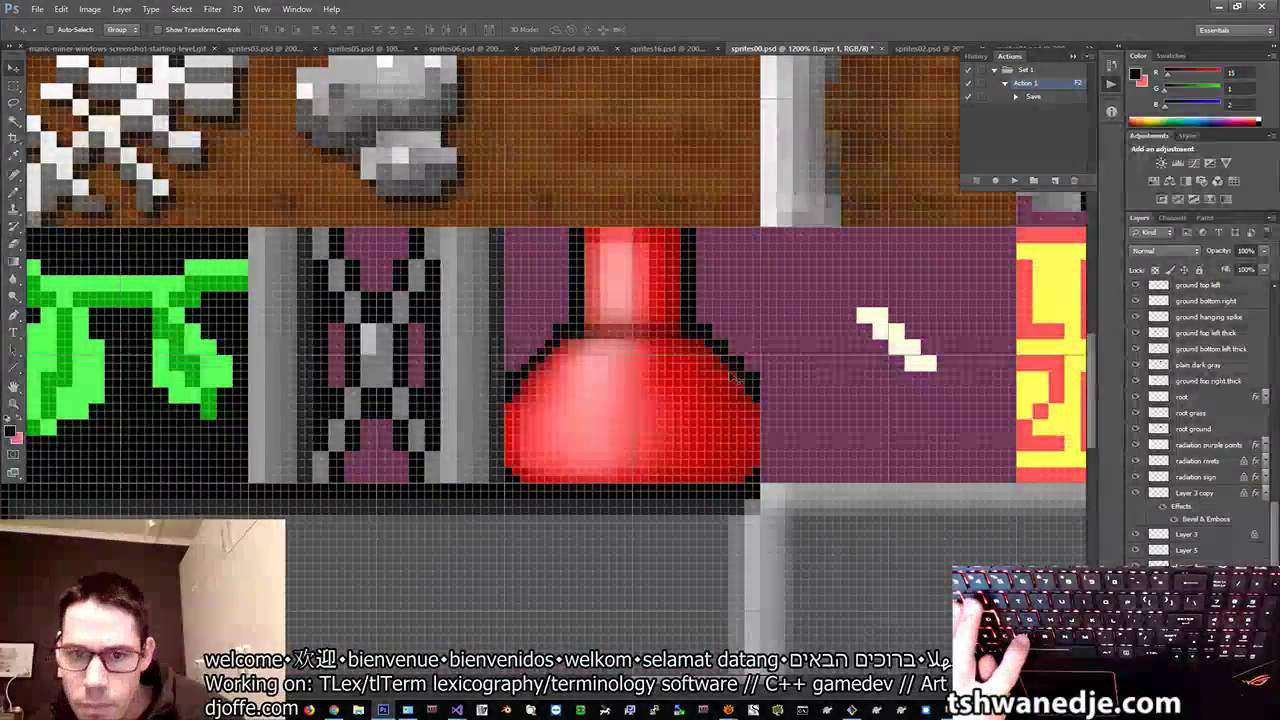
right_click(733, 376)
left_click(733, 376)
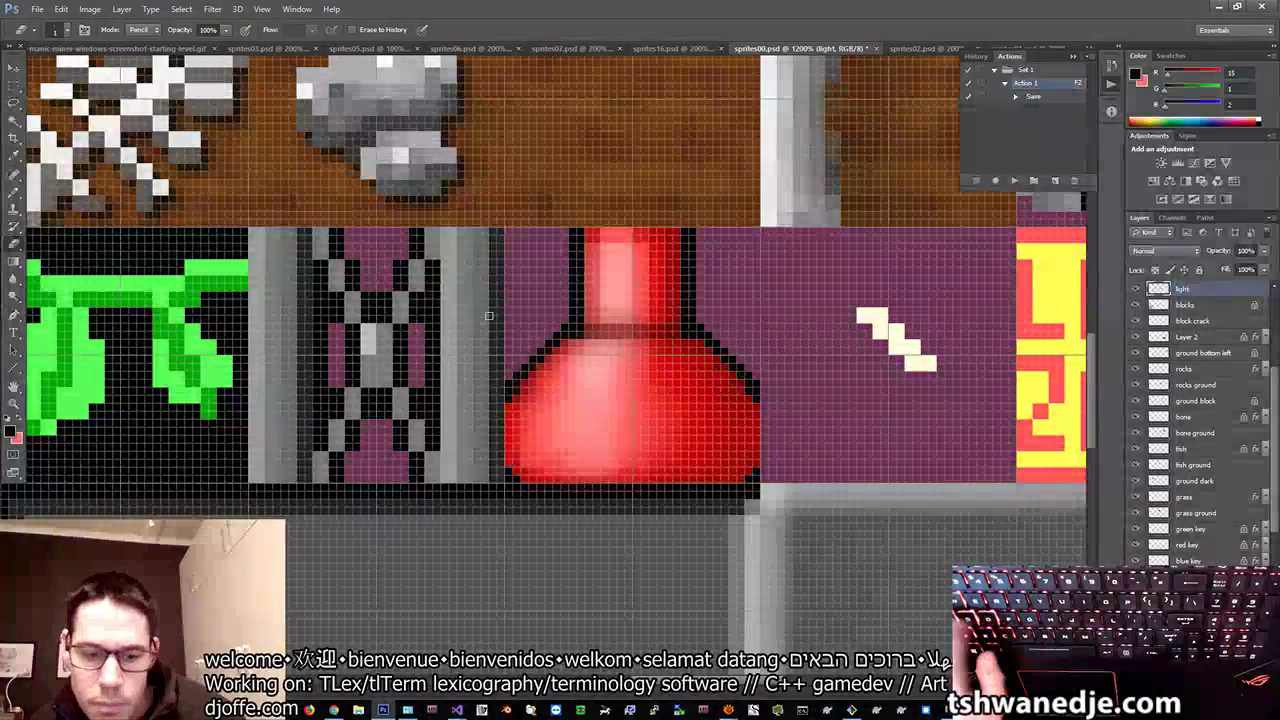
Step: Match the Alpha 1 mask to the flask's right shoulder outline, comparing it repeatedly with the RGB view, and save sprites00.psd
key("ctrl+6")
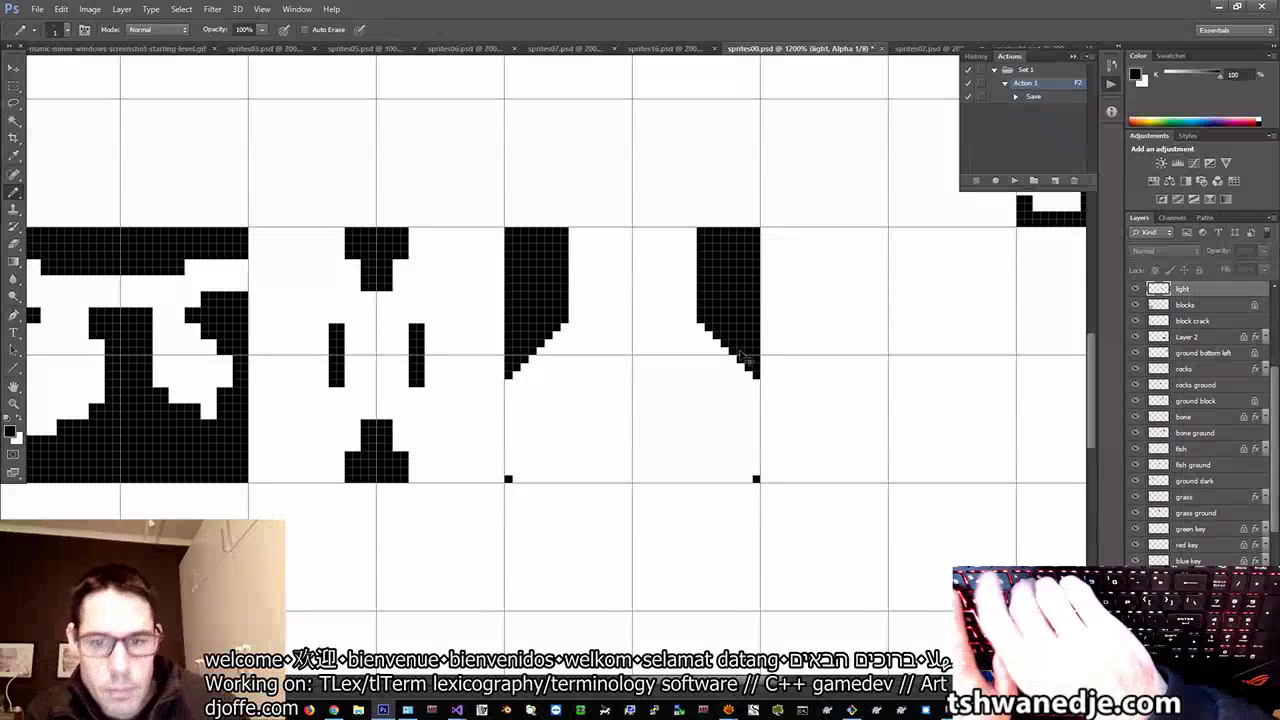
key("ctrl+2")
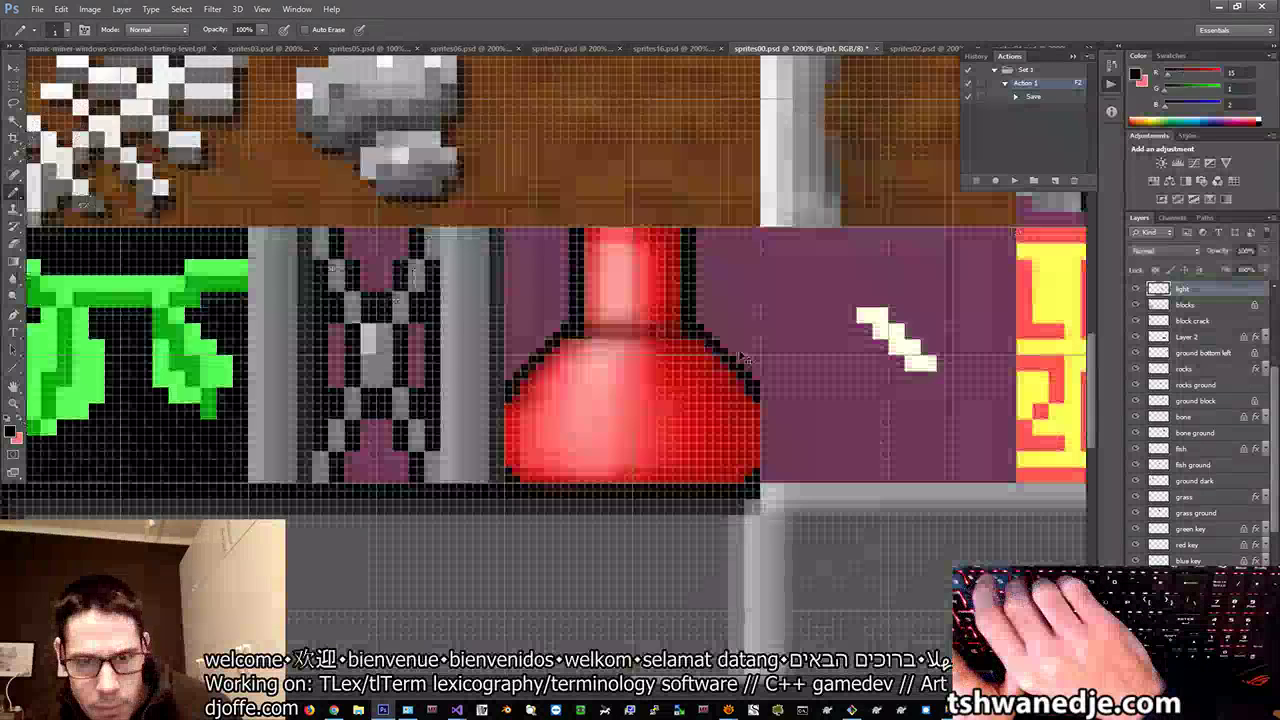
key("ctrl+6")
key("ctrl+2")
key("ctrl+6")
key("ctrl+2")
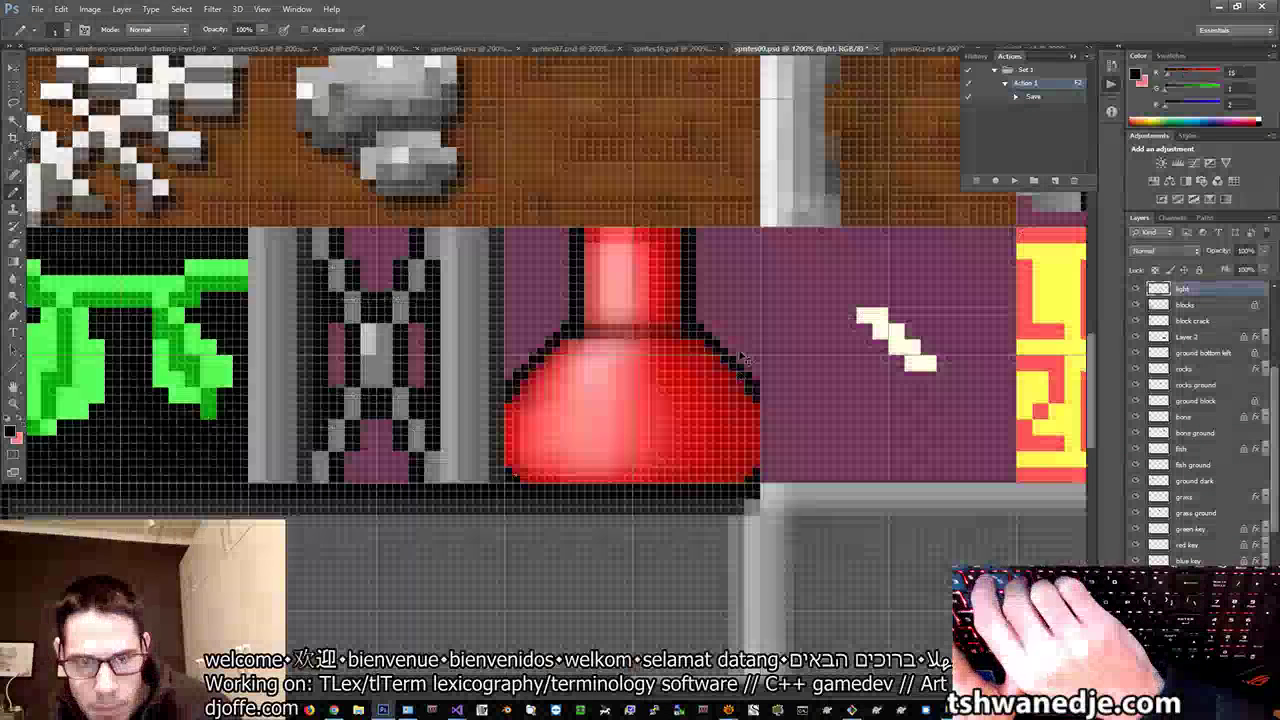
key("ctrl+6")
key("ctrl+2")
key("ctrl+6")
key("ctrl+2")
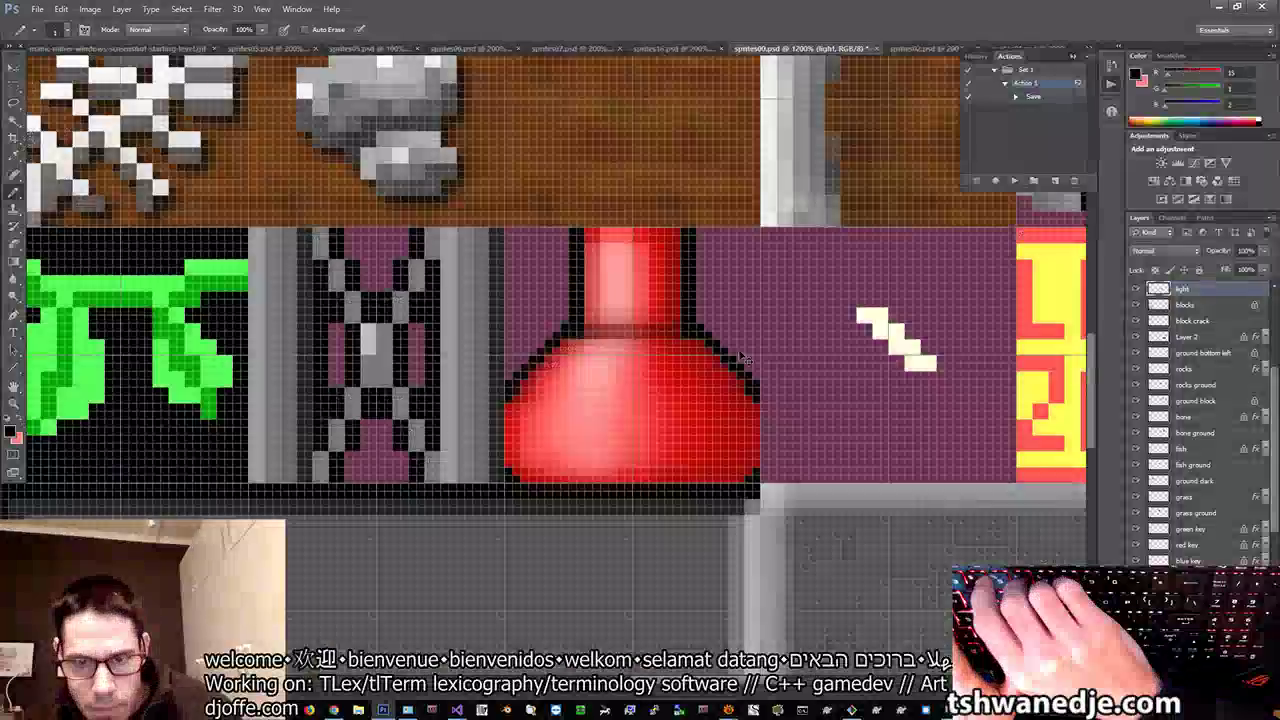
key("ctrl+6")
key("ctrl+2")
key("ctrl+6")
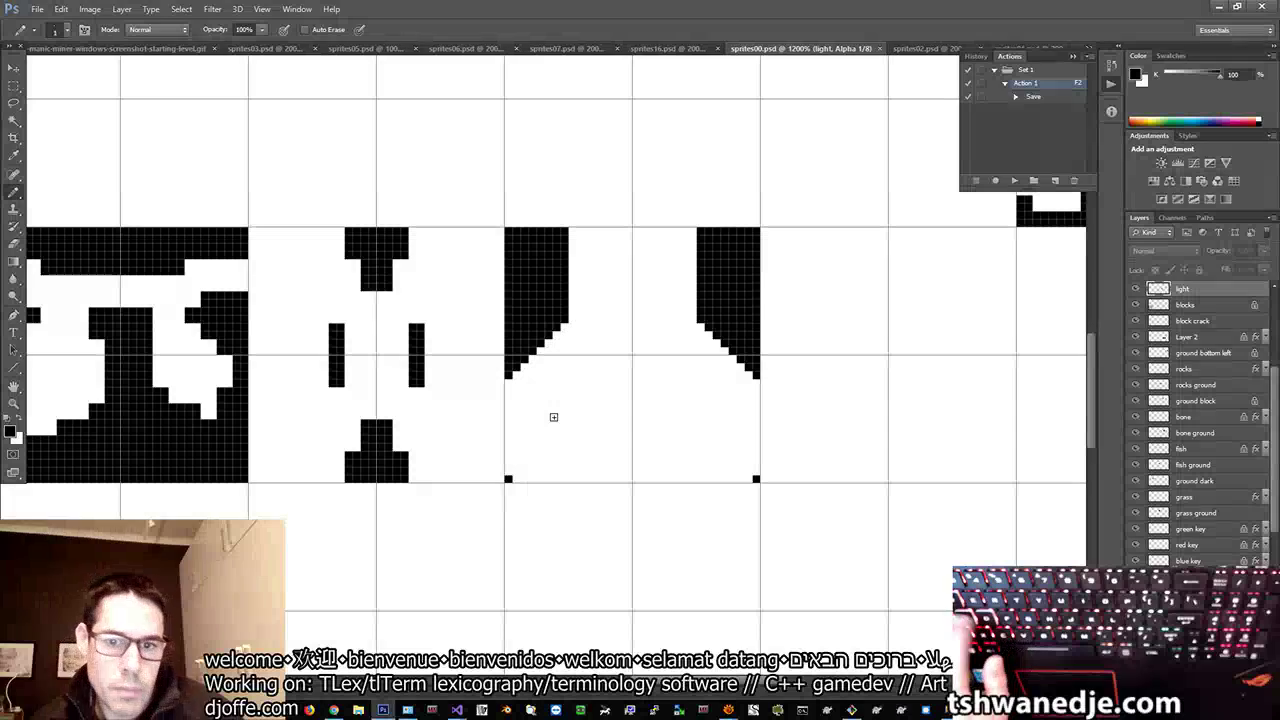
Step: Switch to the vcDave project in Visual Studio, run Dave Gnukem and start a game
key("alt+Tab")
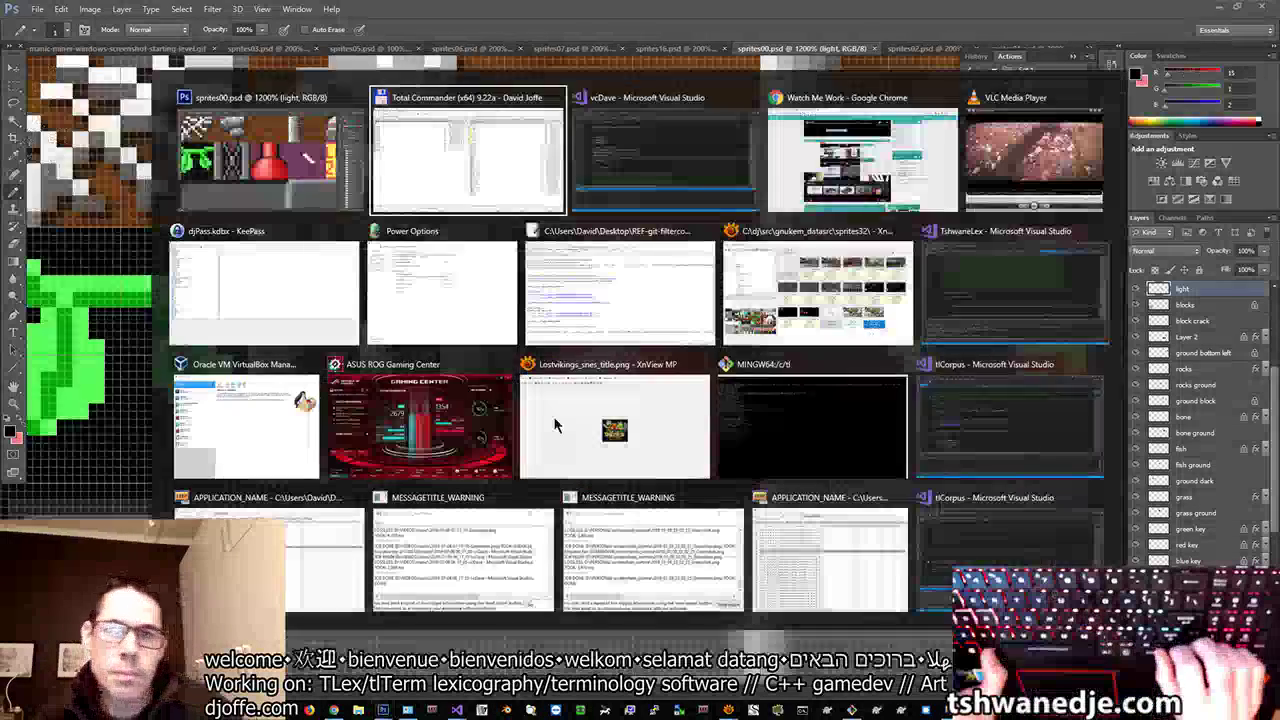
key("alt+Tab")
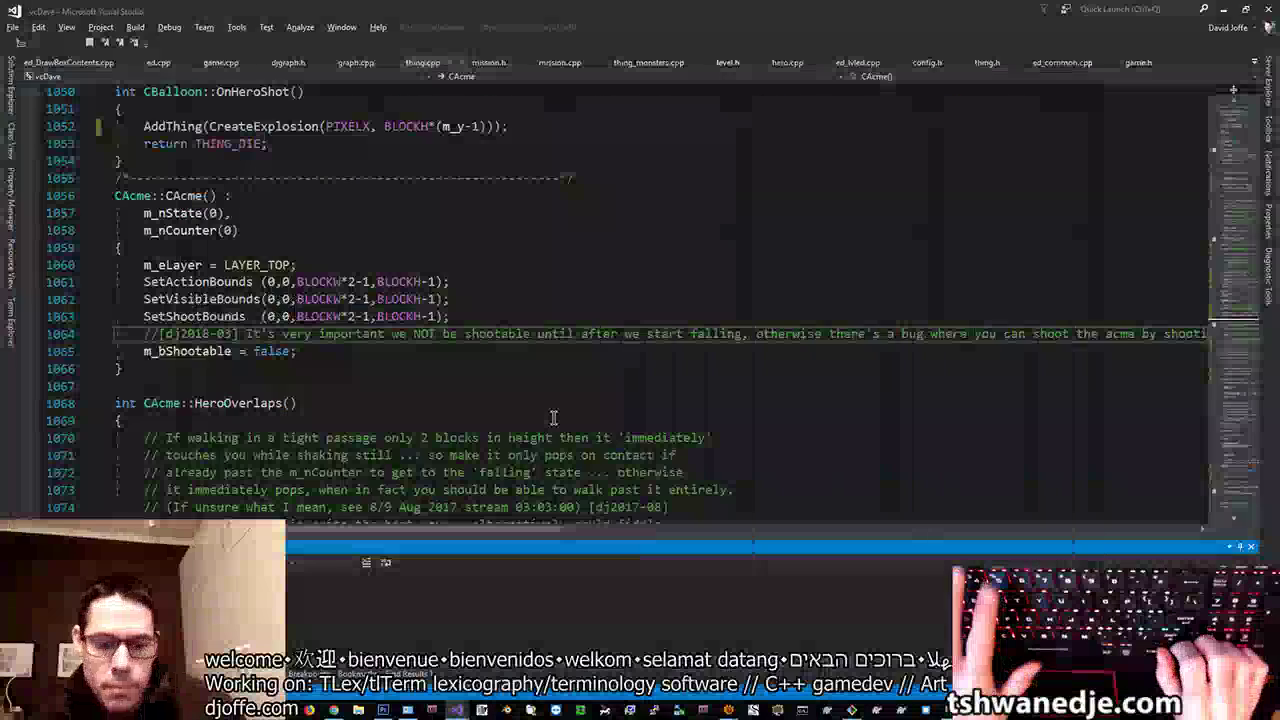
key("Return")
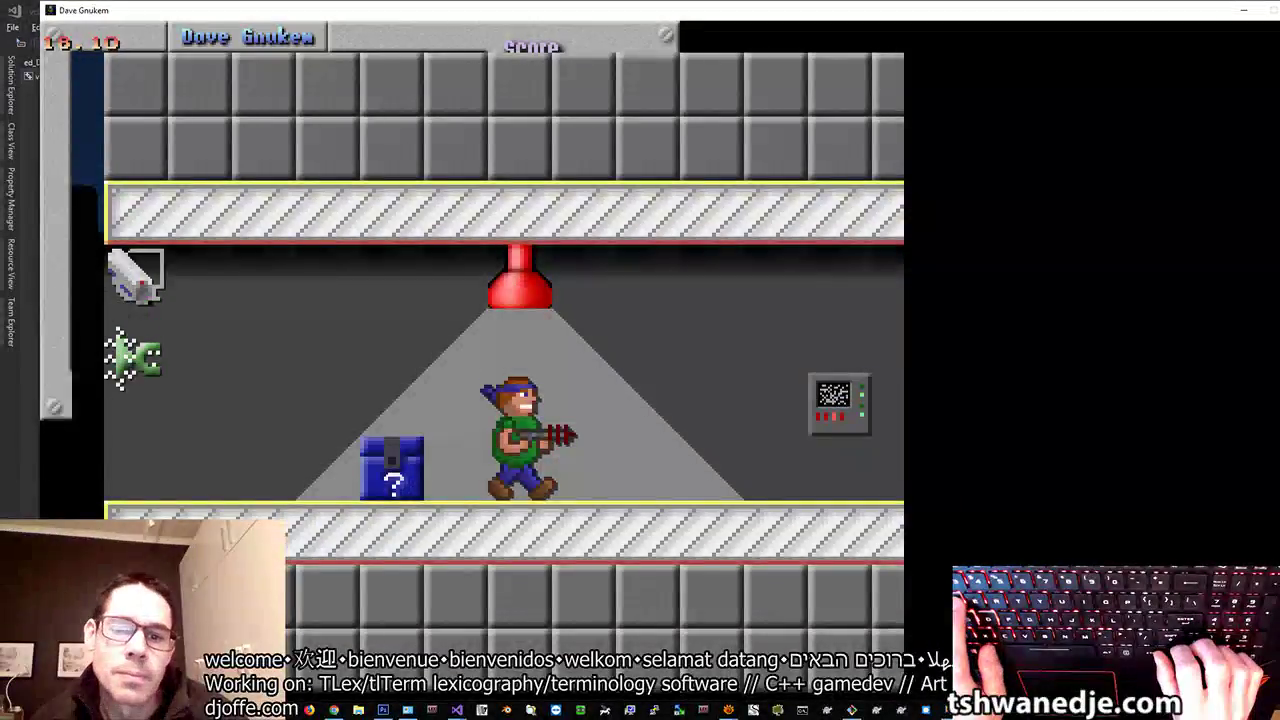
Step: Play from the first red lamp through the brick room to the platforms beyond the spikes, shooting enemies on the way
key("Right")
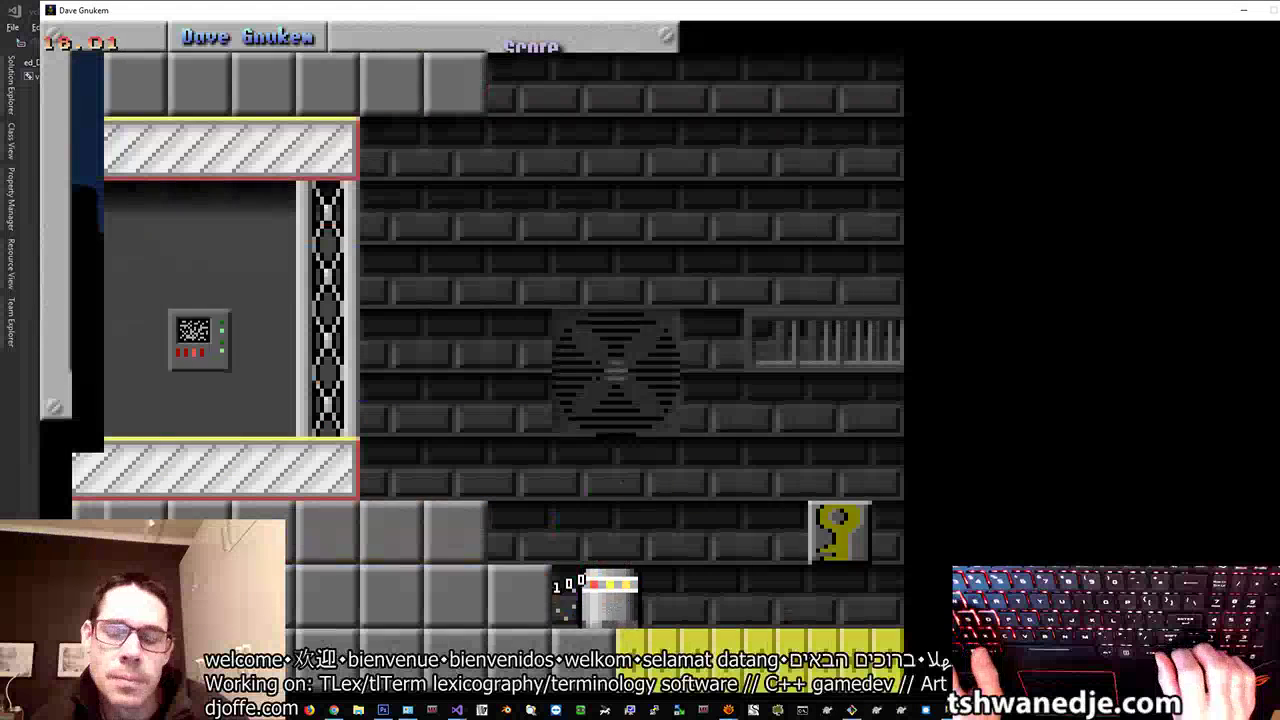
key("Left")
key("alt")
key("alt")
key("Right")
key("ctrl")
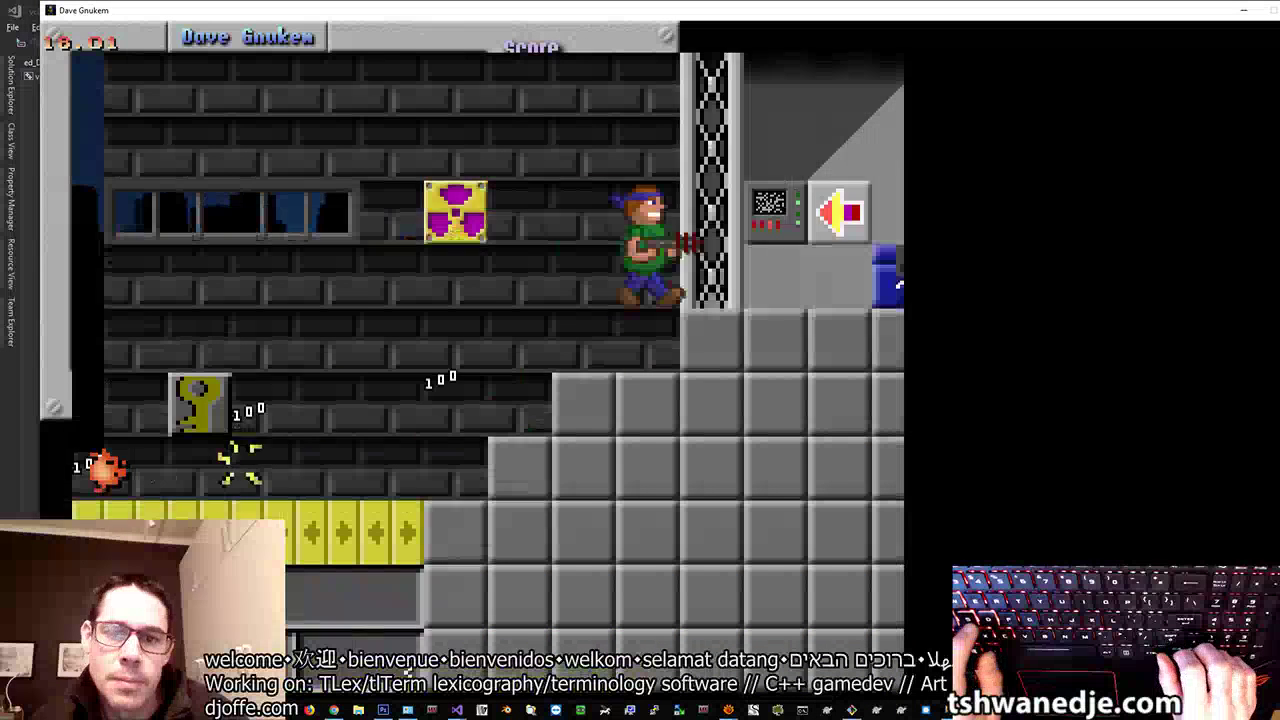
key("ctrl")
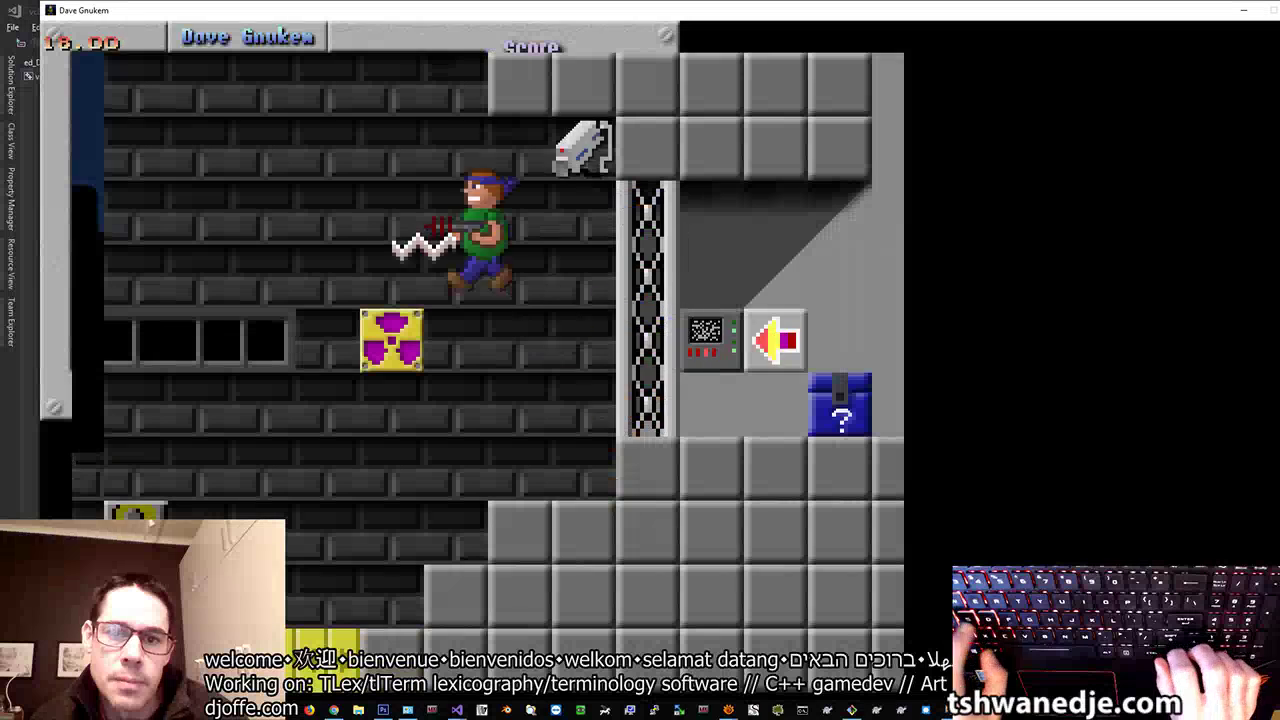
key("Right")
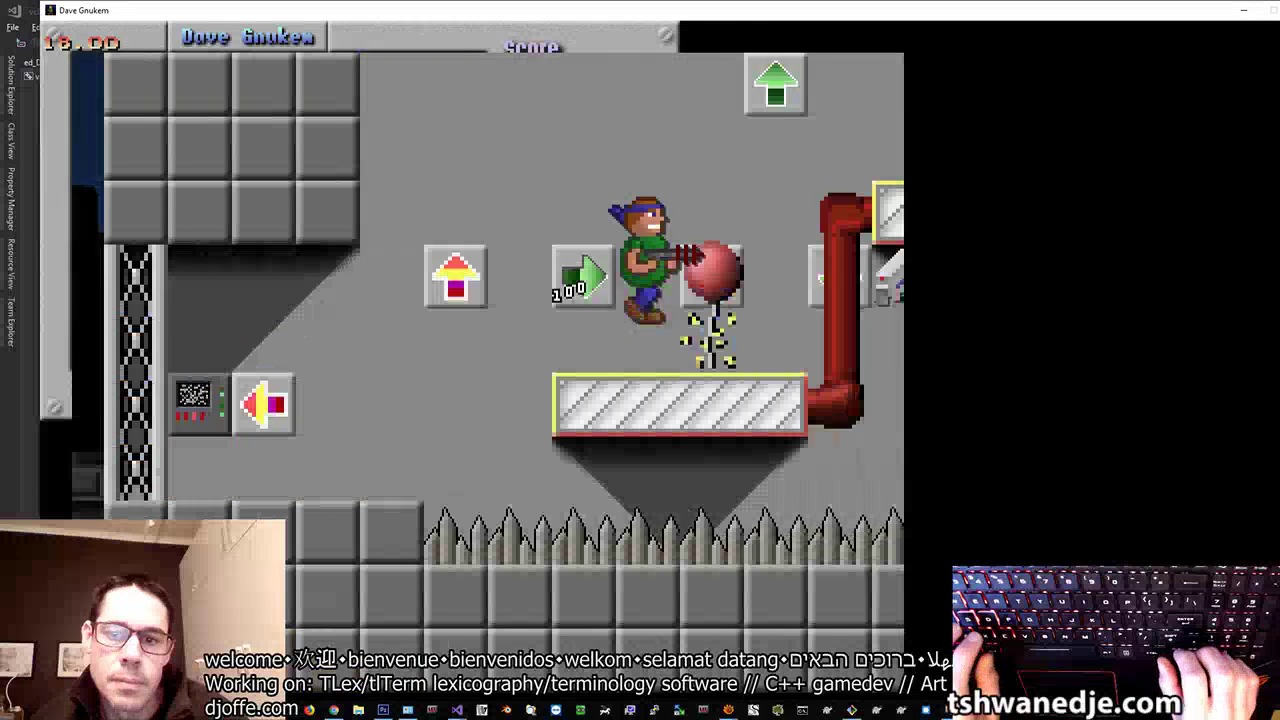
key("ctrl")
key("ctrl")
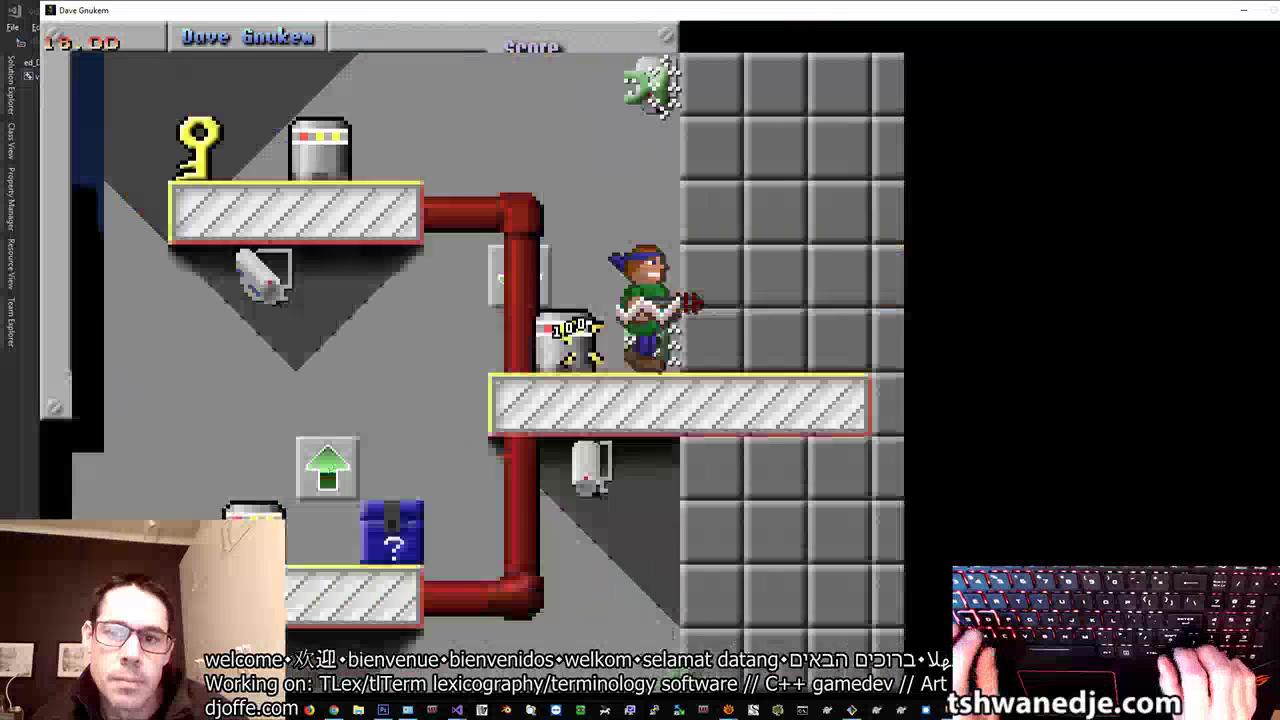
Step: Climb to the upper platform near the ceiling lamp, collect the yellow key and head back toward the brick room
key("Left")
key("ctrl")
key("Left")
key("alt")
key("ctrl")
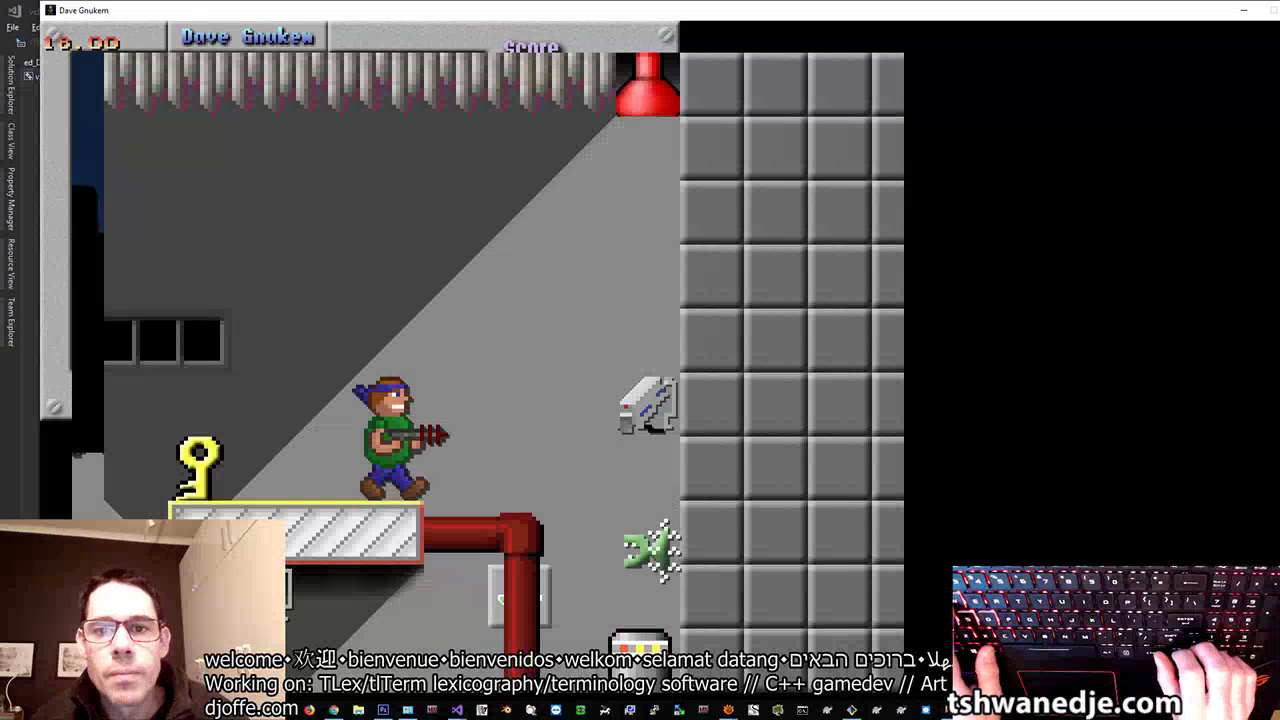
key("Left")
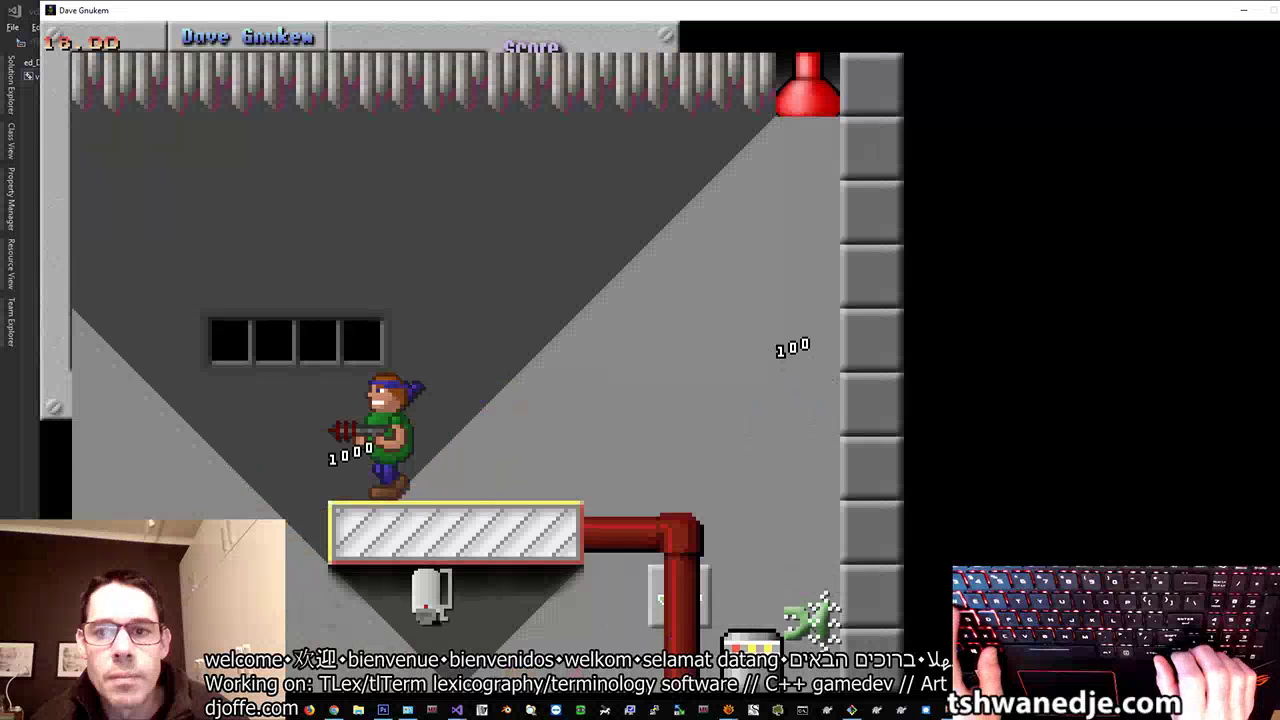
key("ctrl")
key("Left")
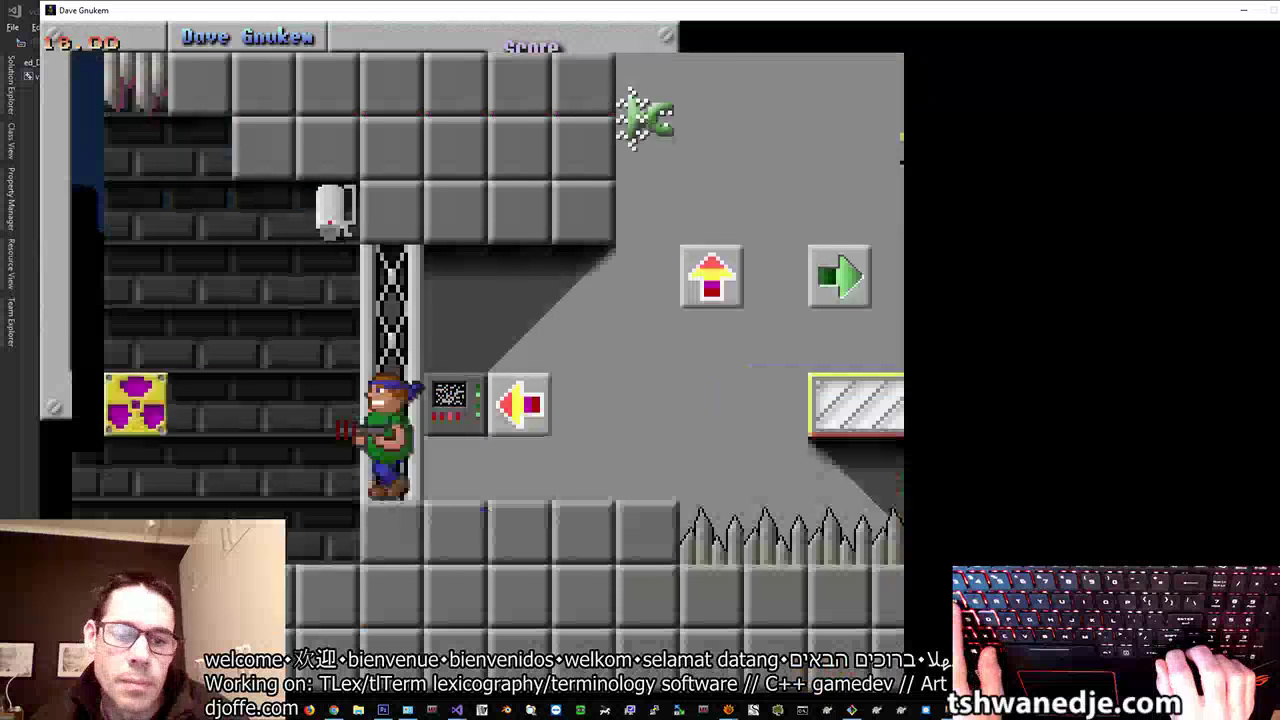
Step: Return through the brick room to the yellow key lock, open the yellow barrier and drop into the shaft below
key("Right")
key("ctrl")
key("Right")
key("Left")
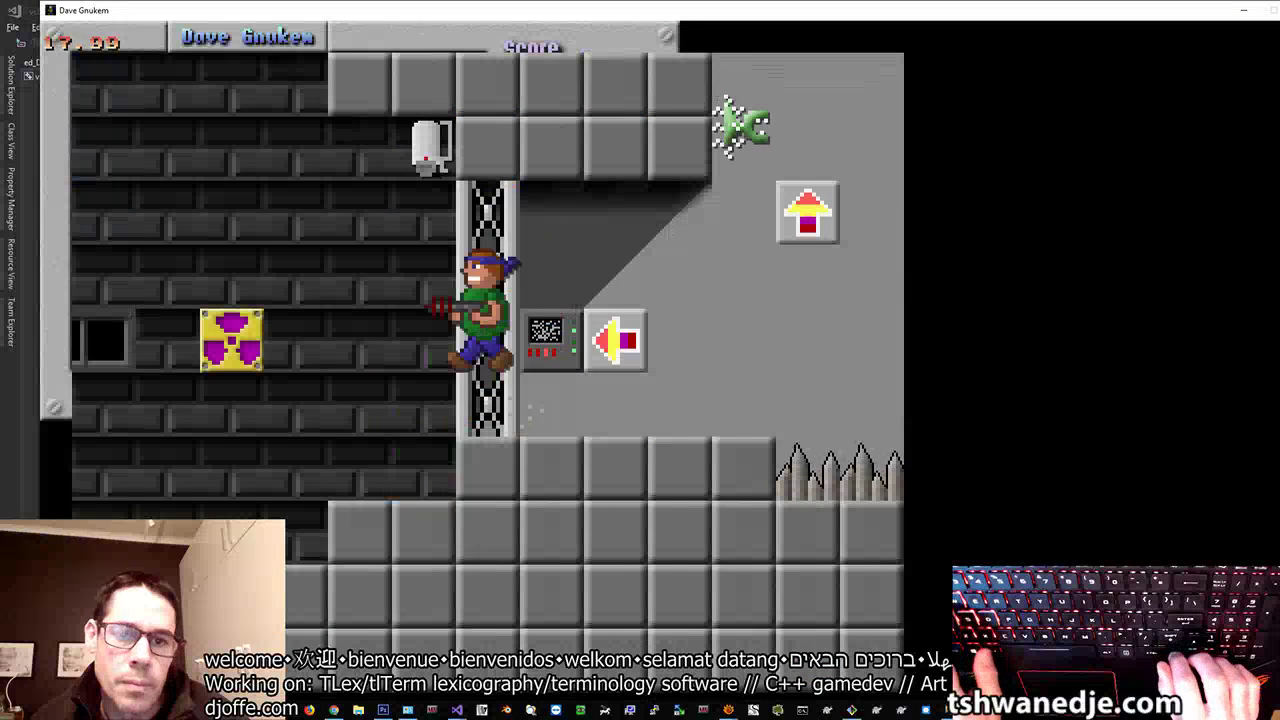
key("ctrl")
key("Right")
key("alt")
key("Left")
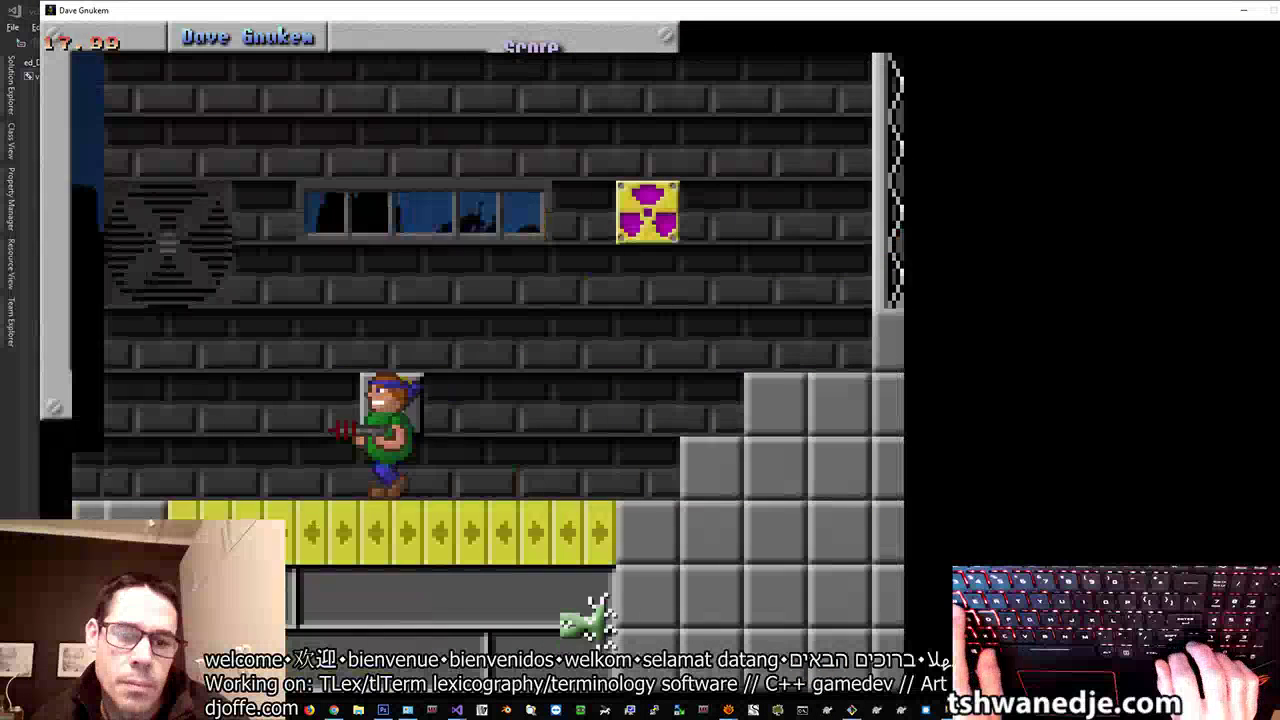
key("Right")
key("alt")
key("Left")
key("alt")
key("ctrl")
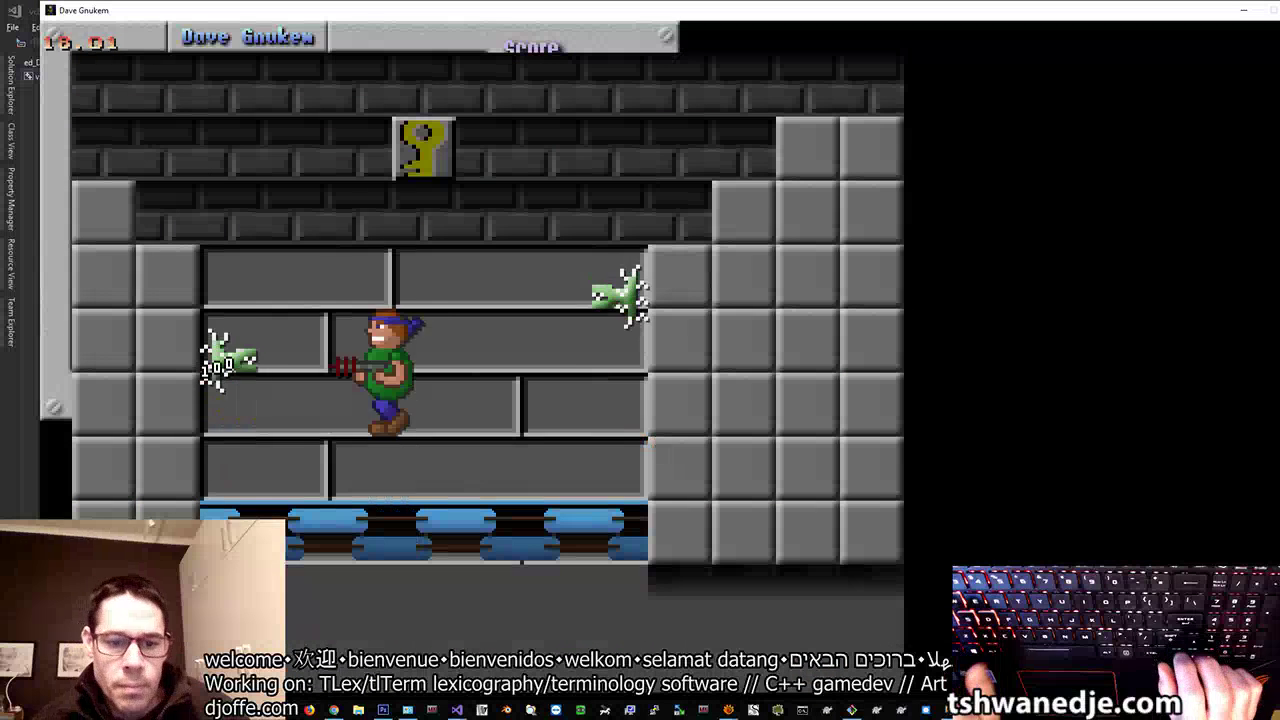
Step: Cross the lower lamp-lit area past the footballs and chests, shooting ahead, and jump over the blue conveyor
key("Right")
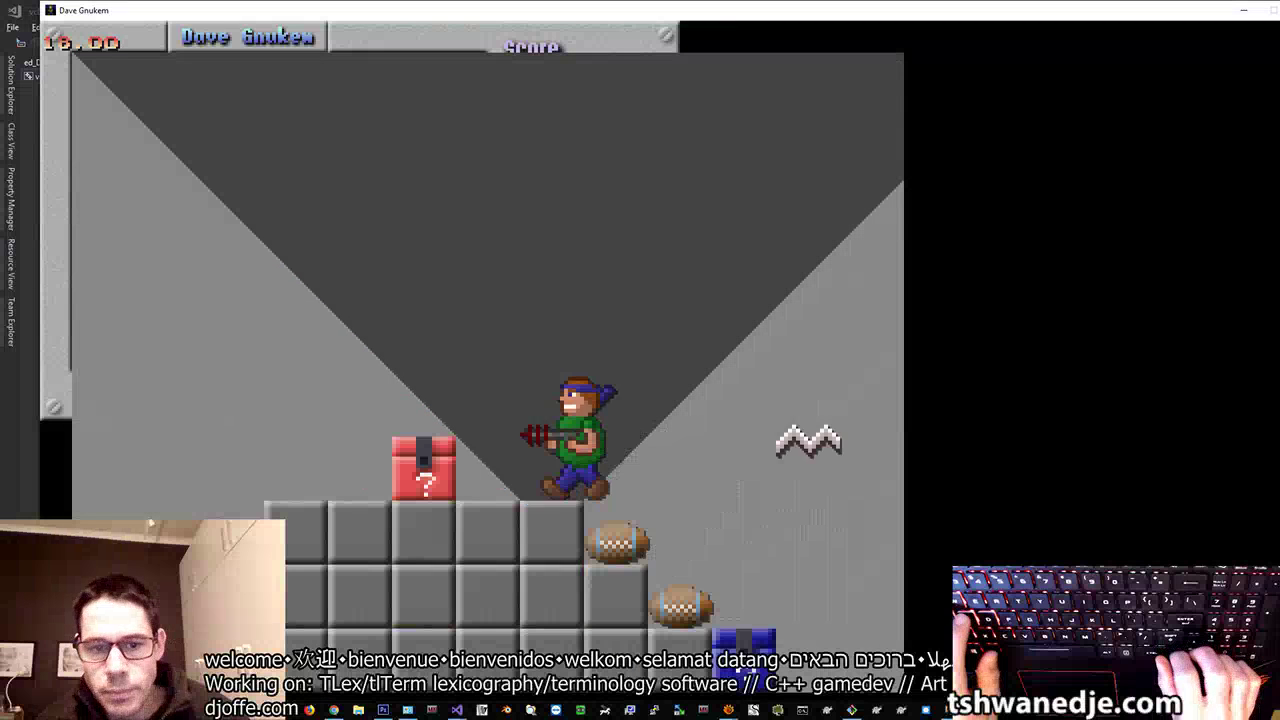
key("alt")
key("Right")
key("ctrl")
key("Left")
key("Right")
key("ctrl")
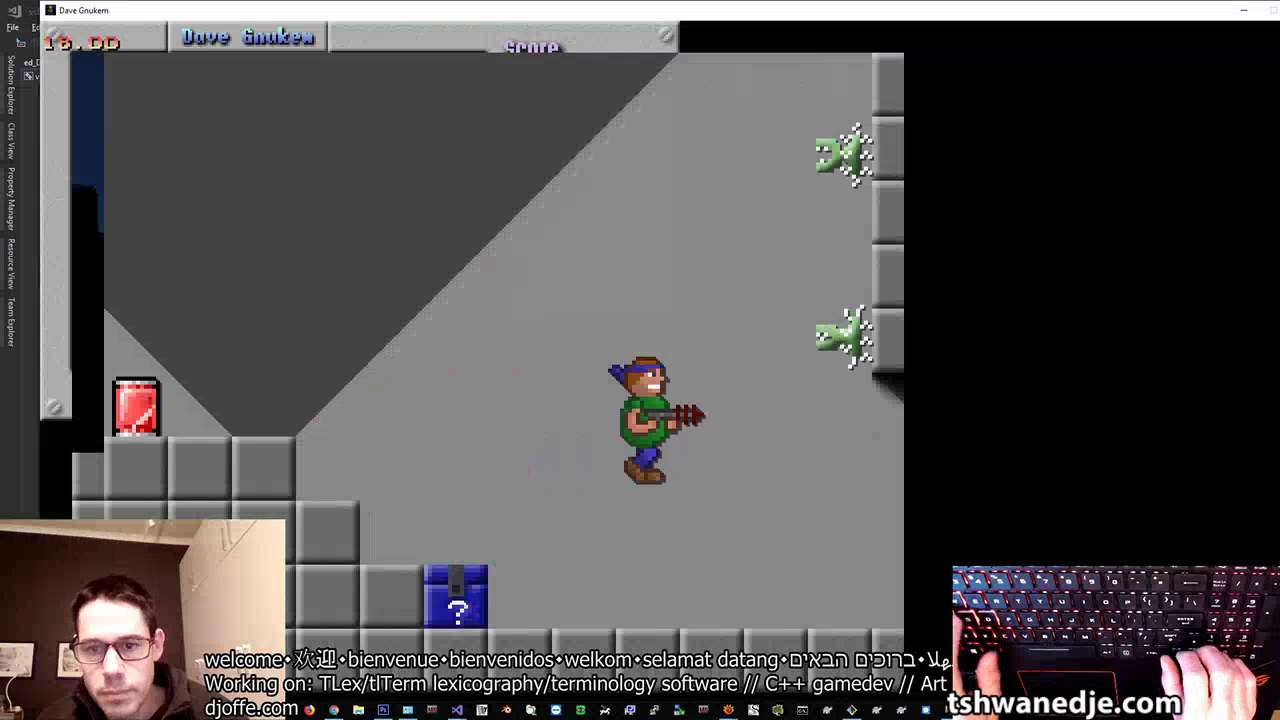
key("Right")
key("alt")
key("ctrl")
key("ctrl")
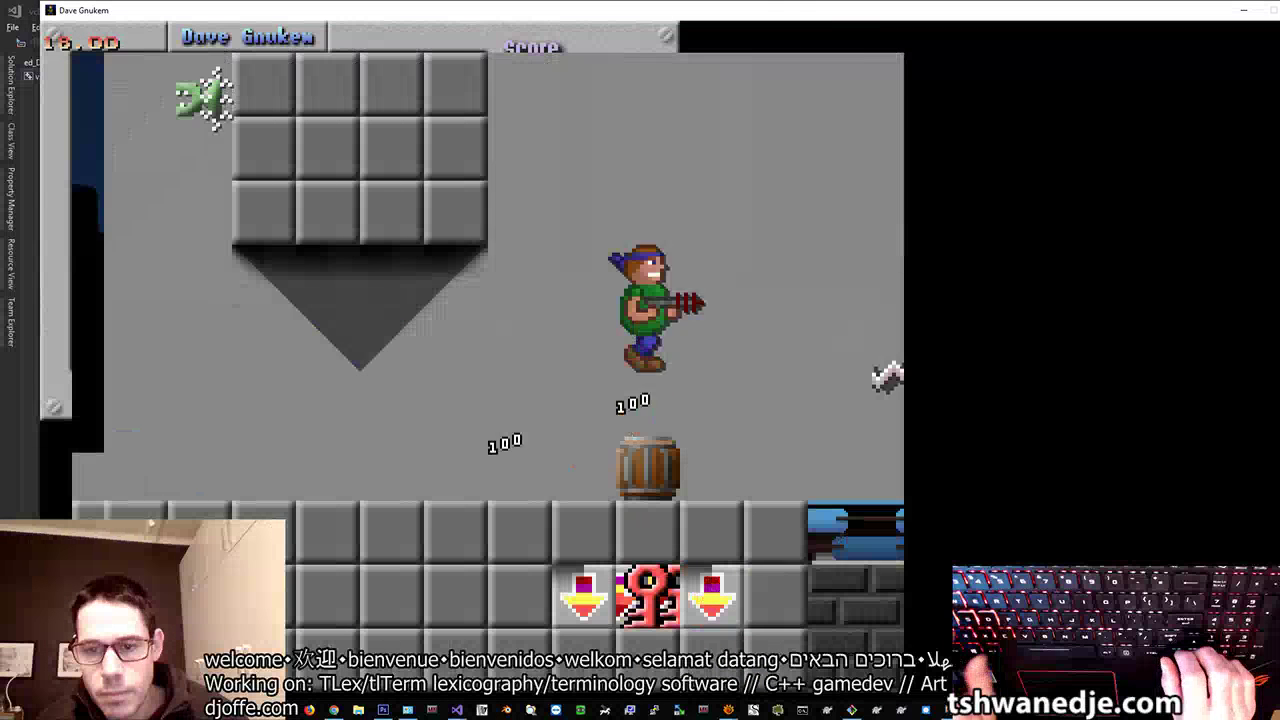
key("Right")
key("Left")
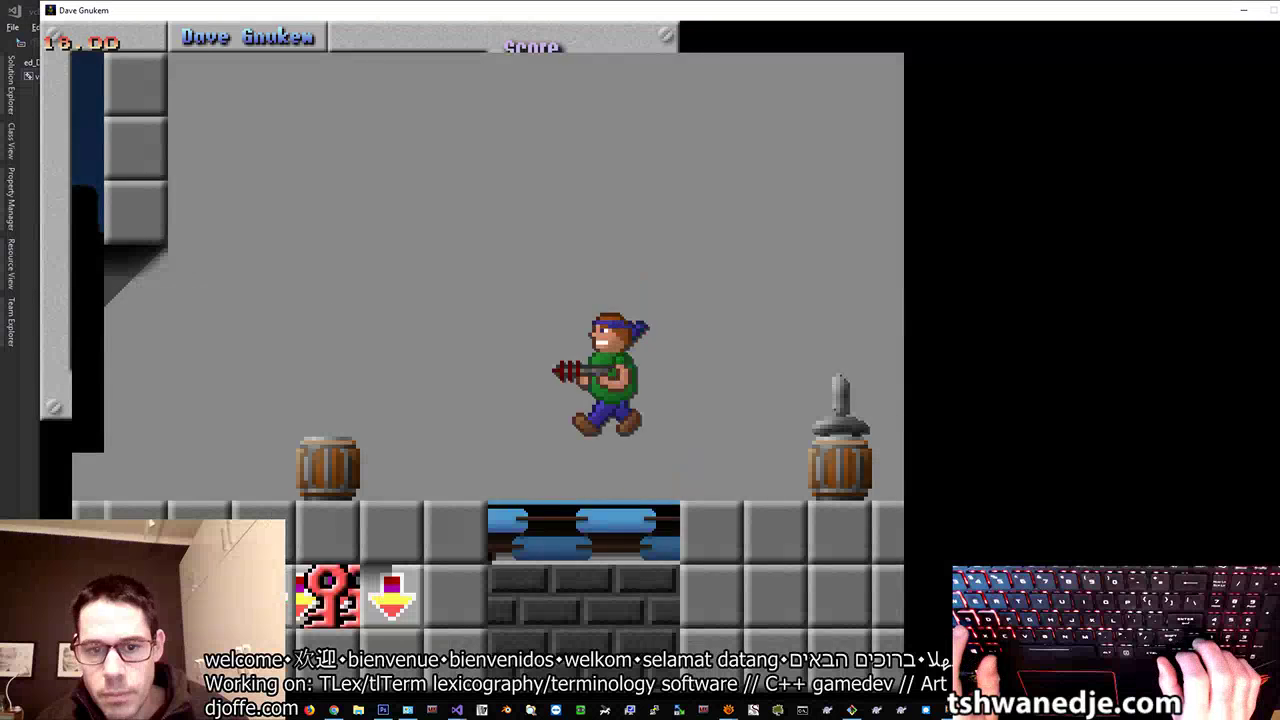
Step: Ride the lift up to inspect the two red ceiling lamps beside the spikes, and move on past them
key("Right")
key("Up")
key("Up")
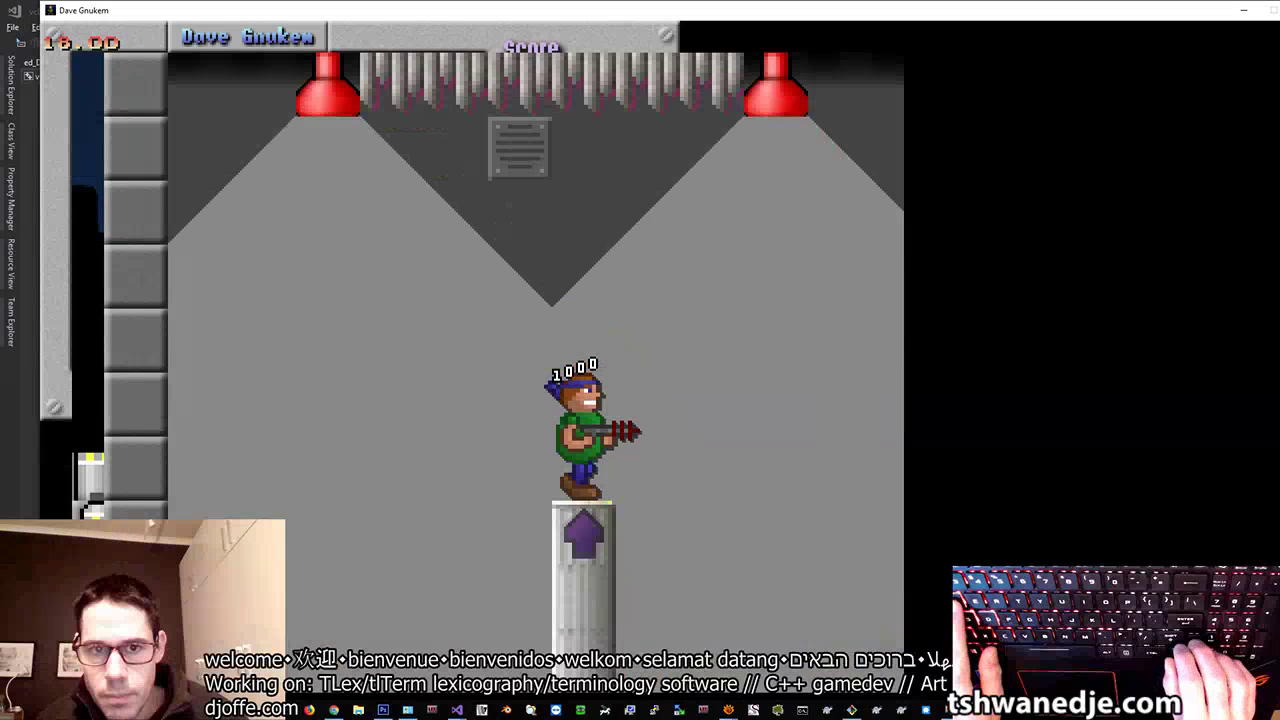
key("Up")
key("Up")
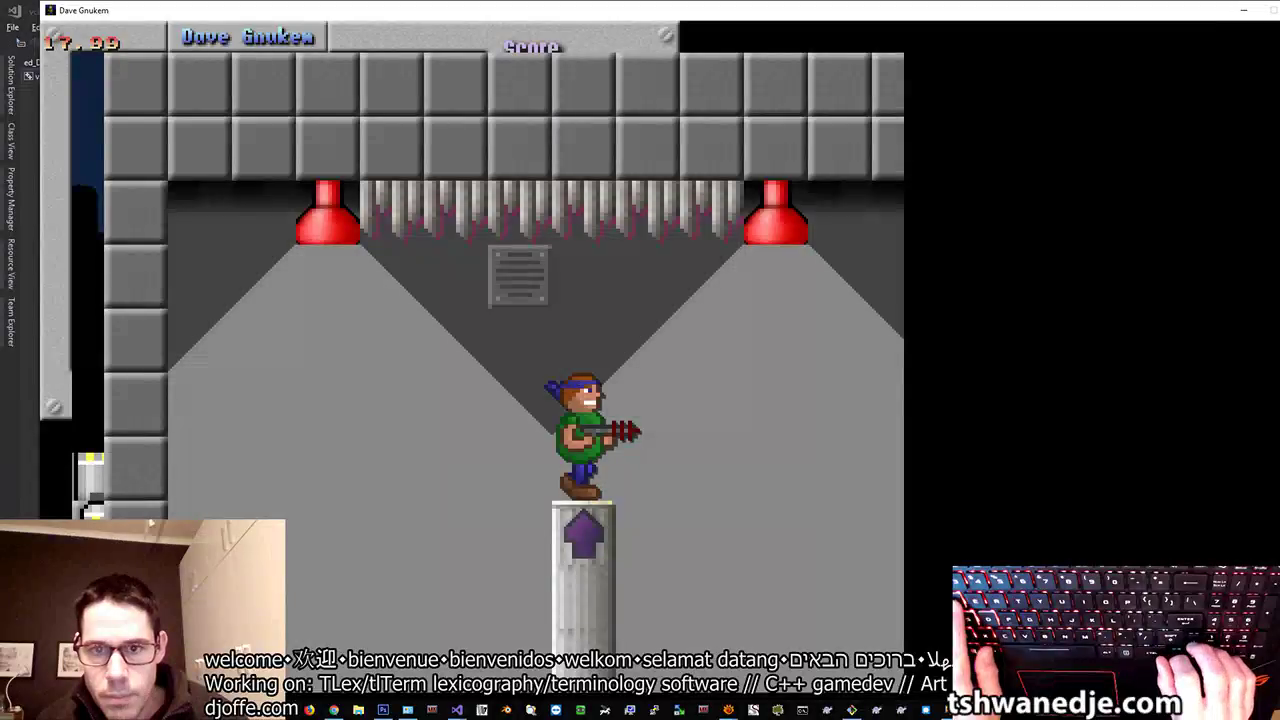
key("Right")
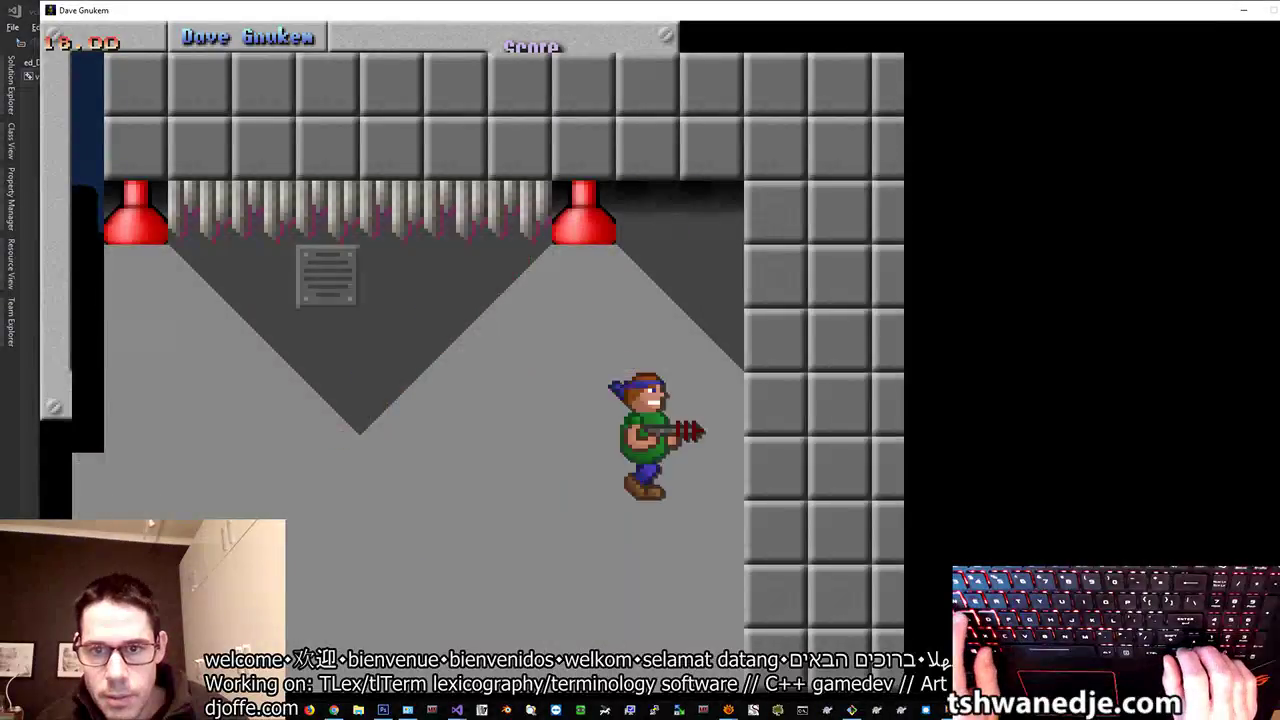
key("Left")
key("Right")
key("Left")
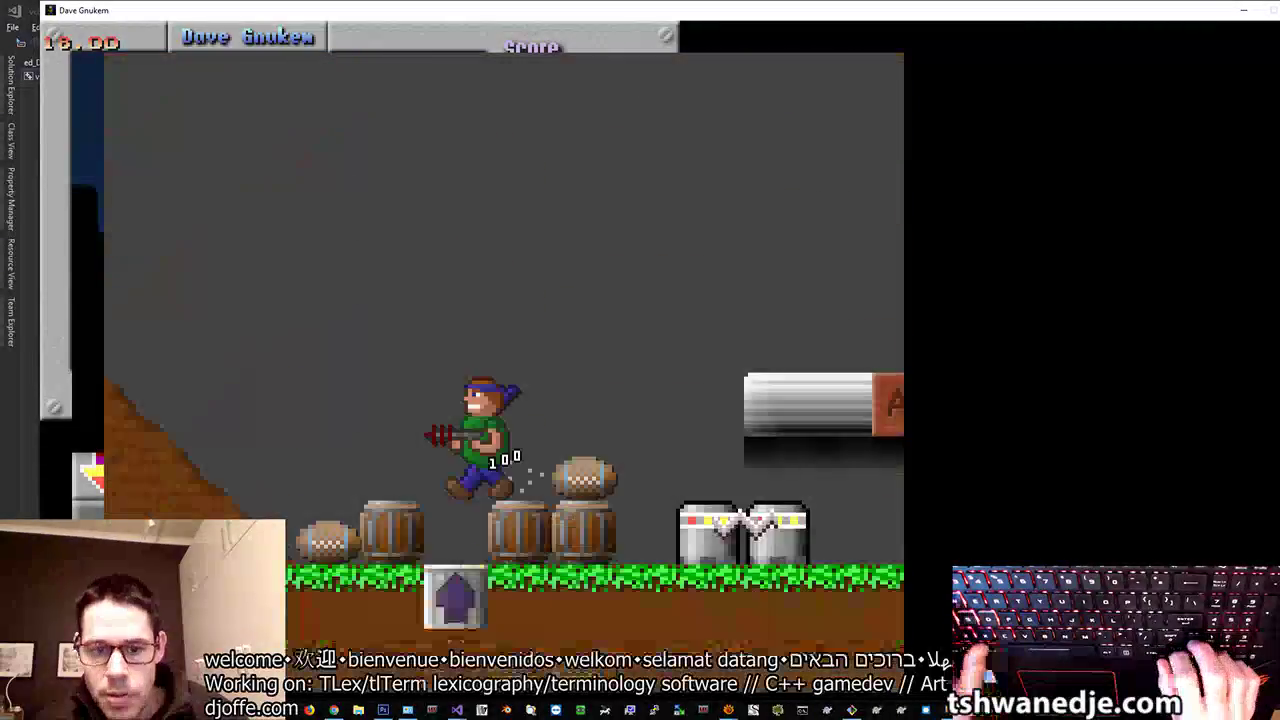
Step: Quit the current Dave Gnukem game and continue to the high-score table
key("Escape")
key("Up")
key("Return")
key("Return")
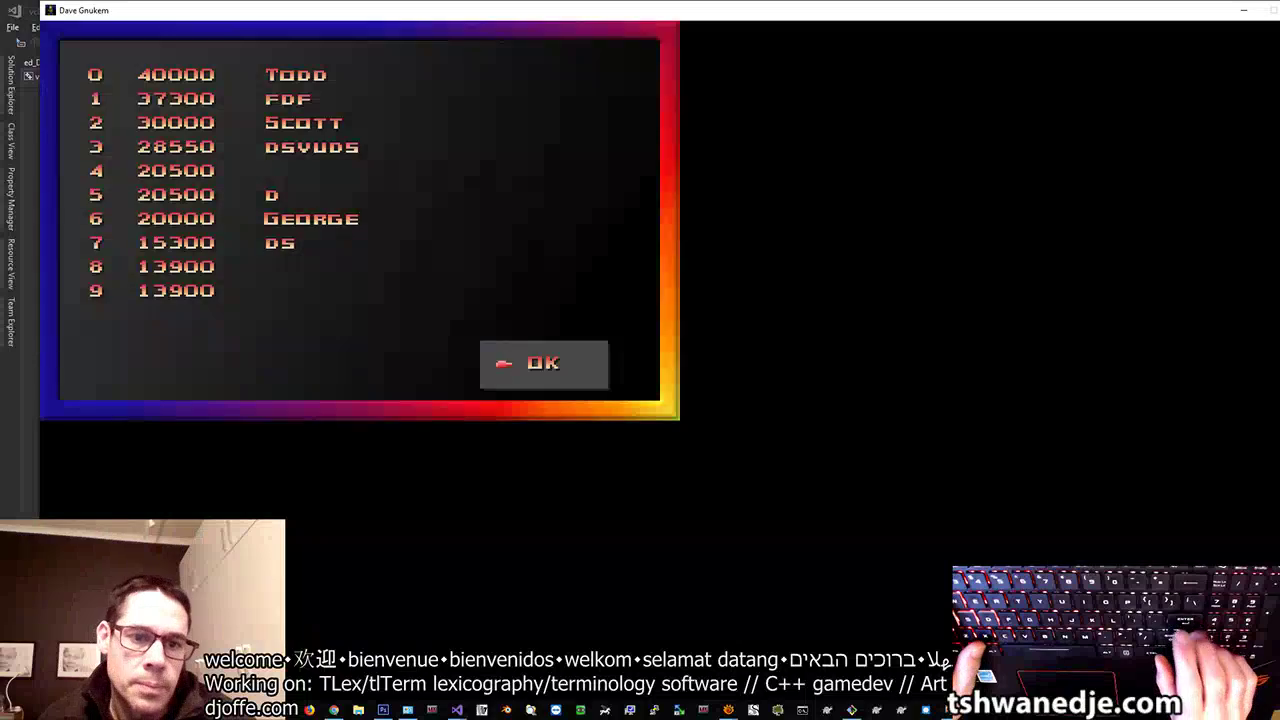
Step: Close the high-score table, exit the game and switch to Photoshop to see the whole sprites00.psd sheet
key("Return")
key("Escape")
key("alt+Tab")
key("alt+Tab")
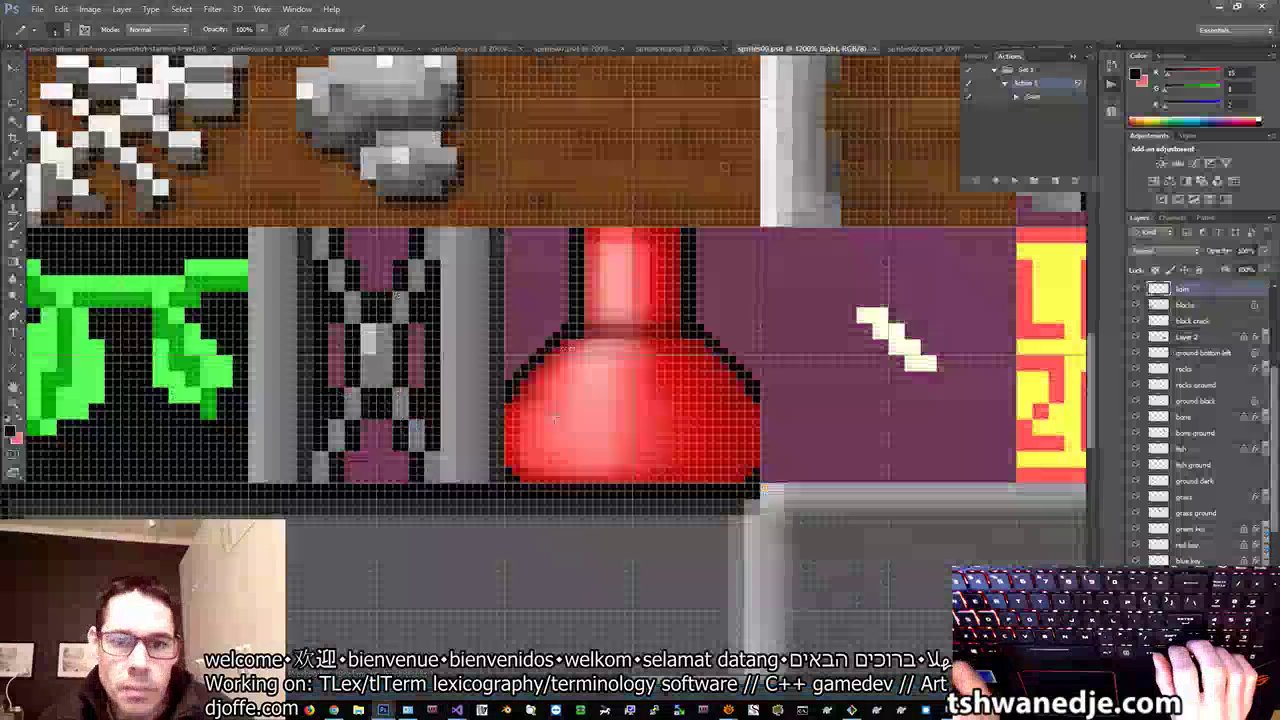
scroll(555, 418, "down", 5)
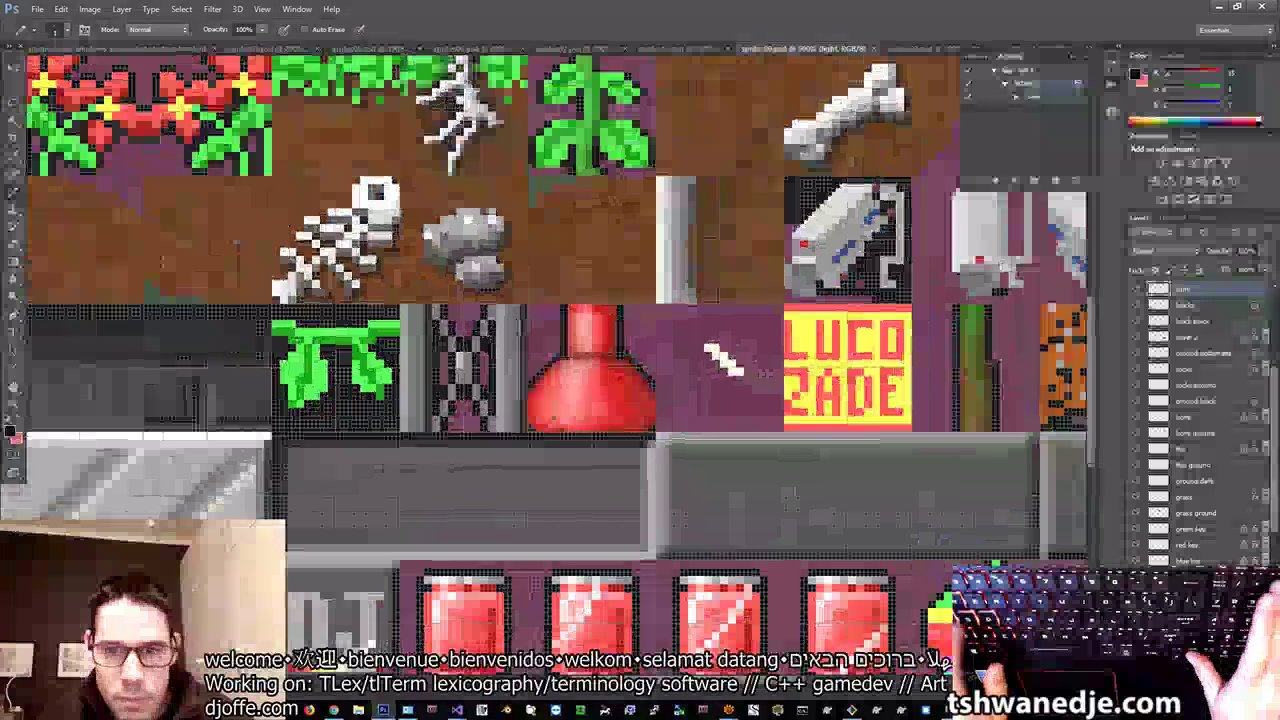
scroll(679, 392, "down", 4)
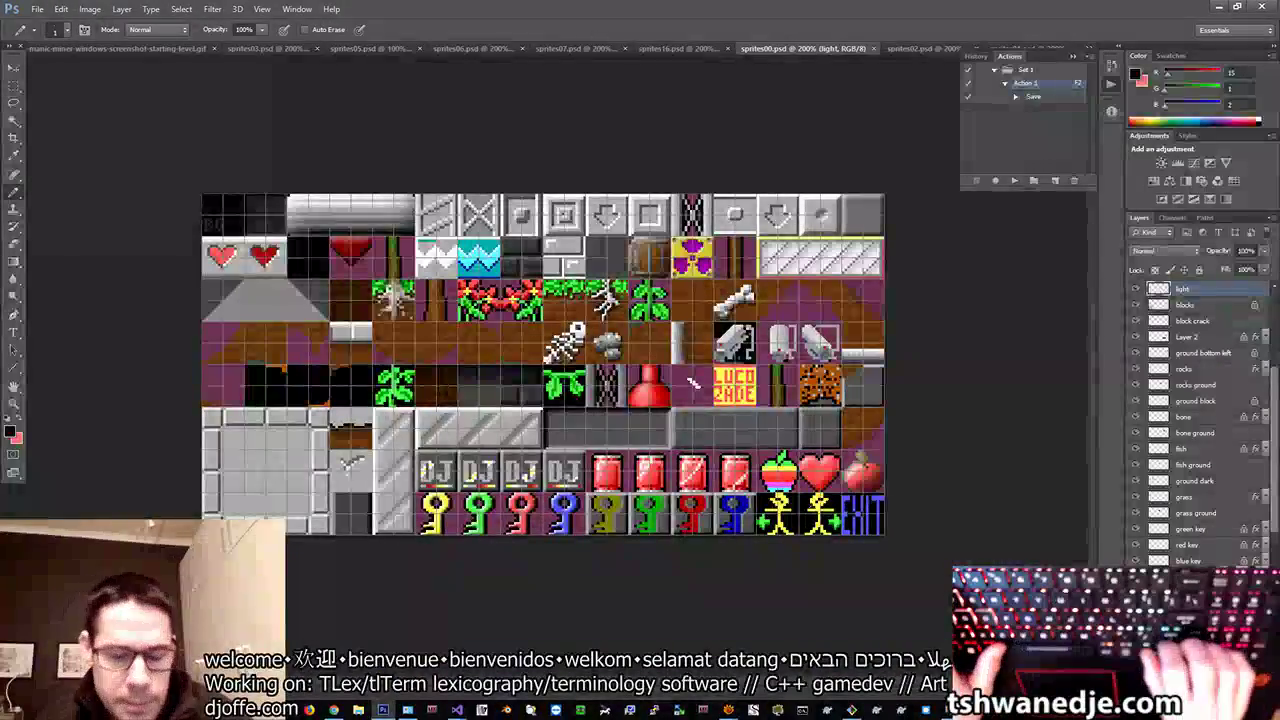
Step: Look through the open sprite sheets sprites03, sprites05, sprites06, sprites07 and sprites16, and return to sprites00.psd
left_click(297, 9)
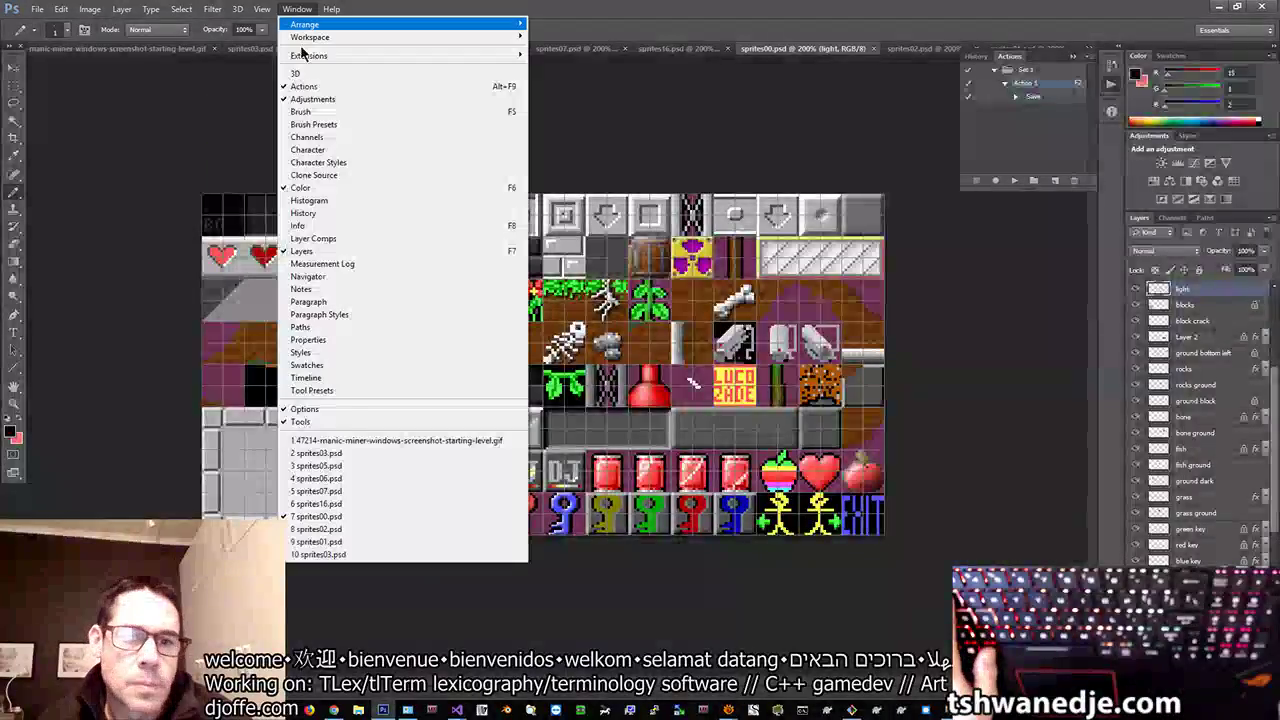
left_click(318, 454)
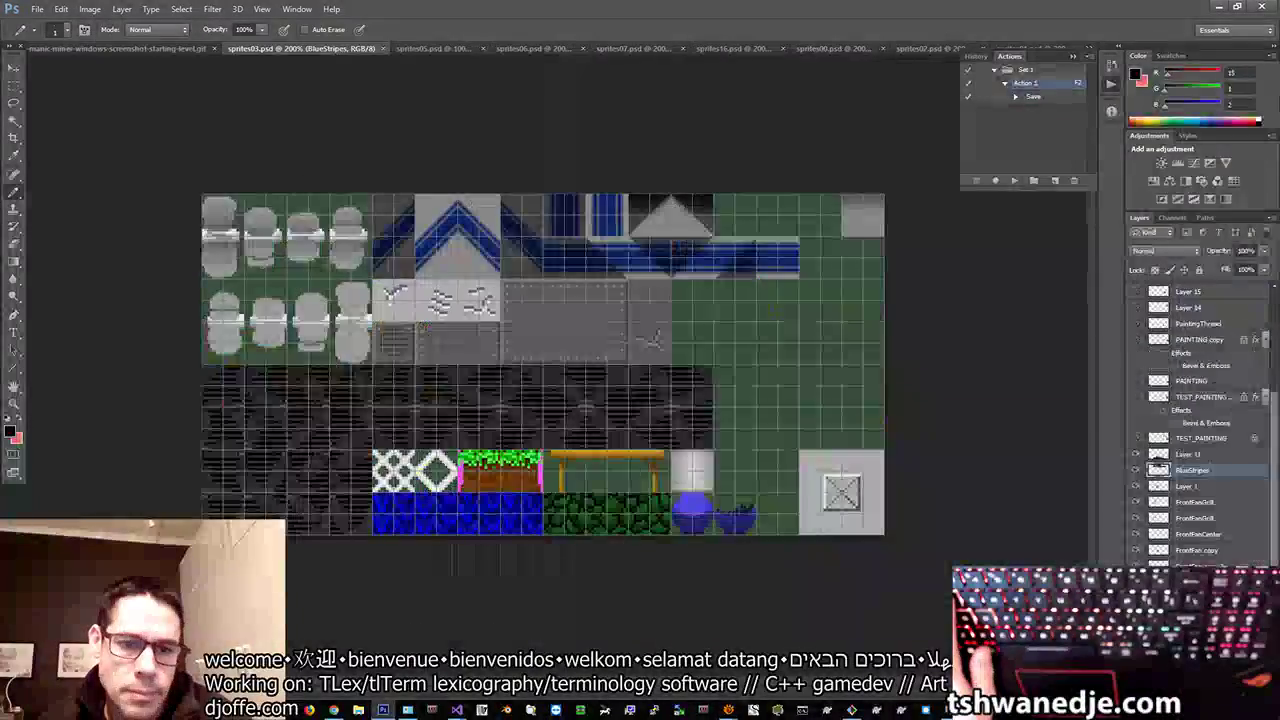
left_click(310, 10)
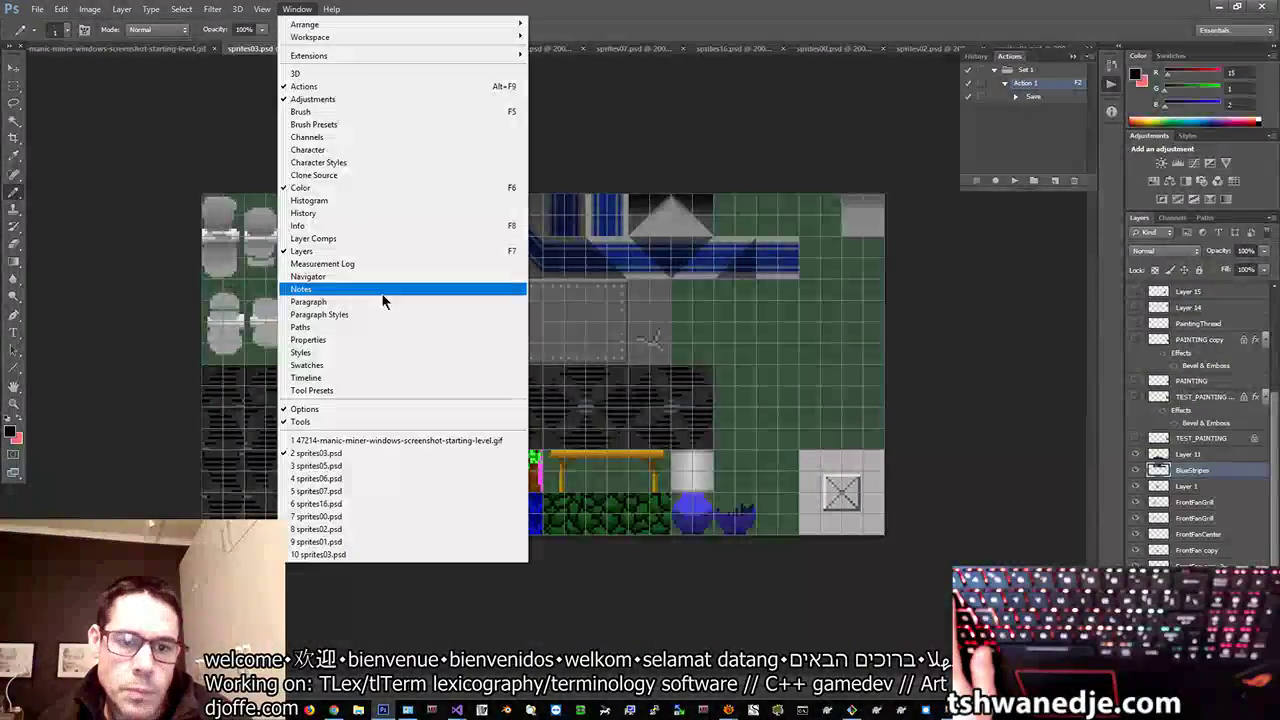
left_click(378, 470)
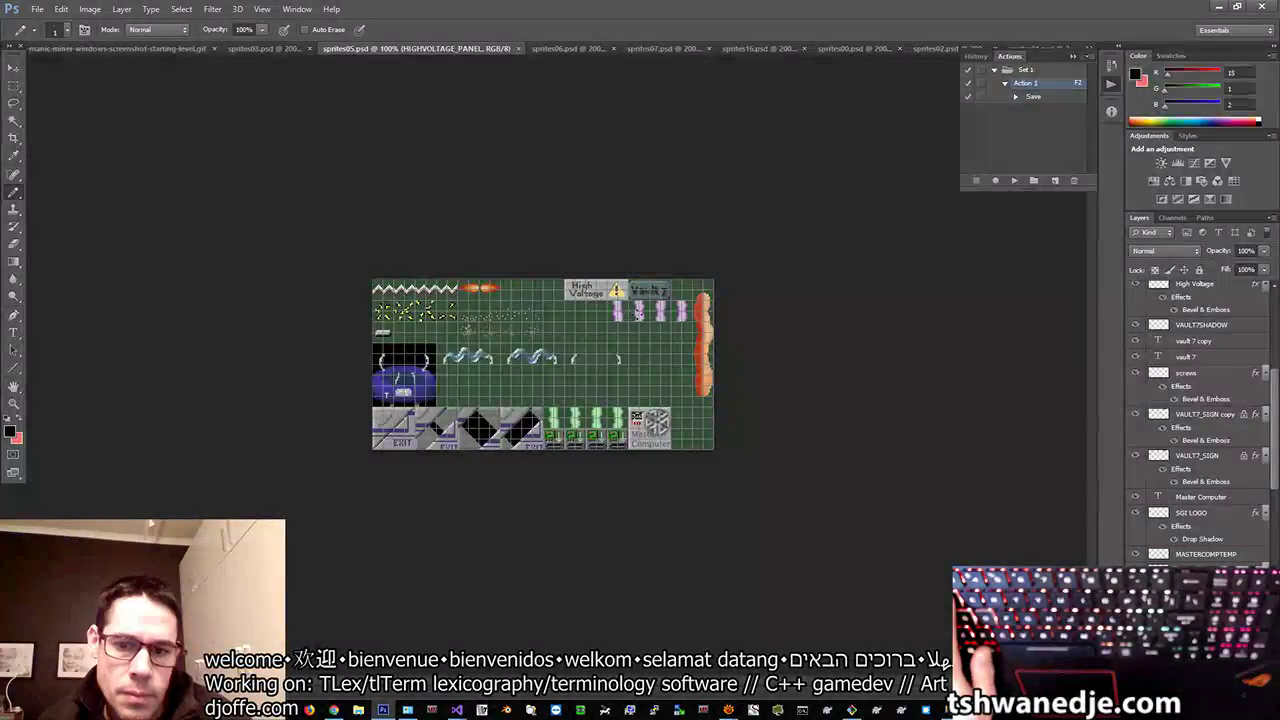
left_click(296, 10)
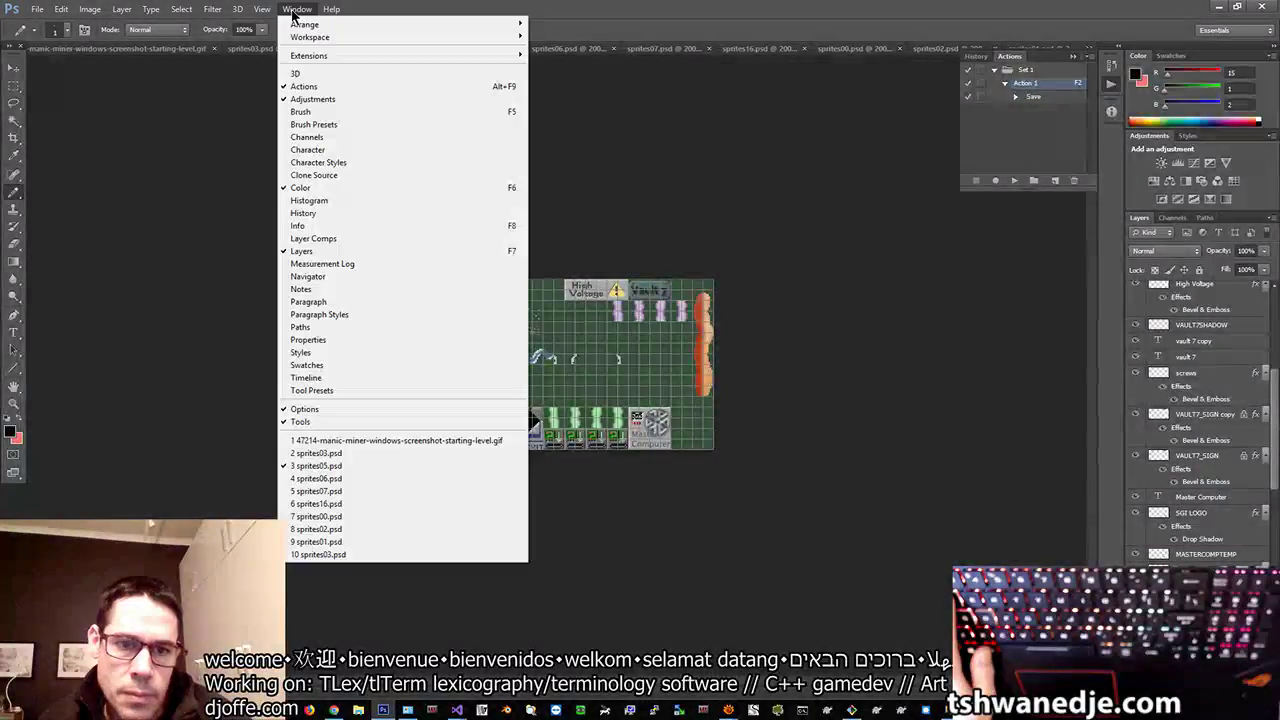
left_click(348, 478)
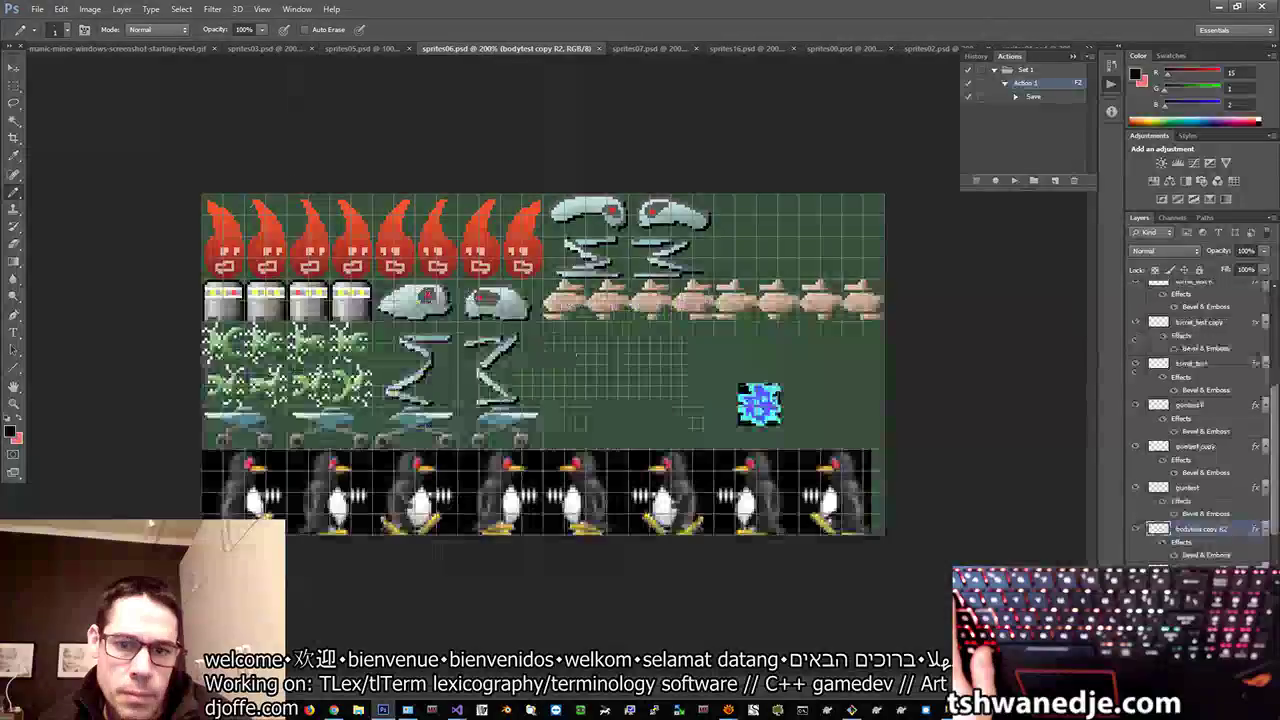
left_click(296, 10)
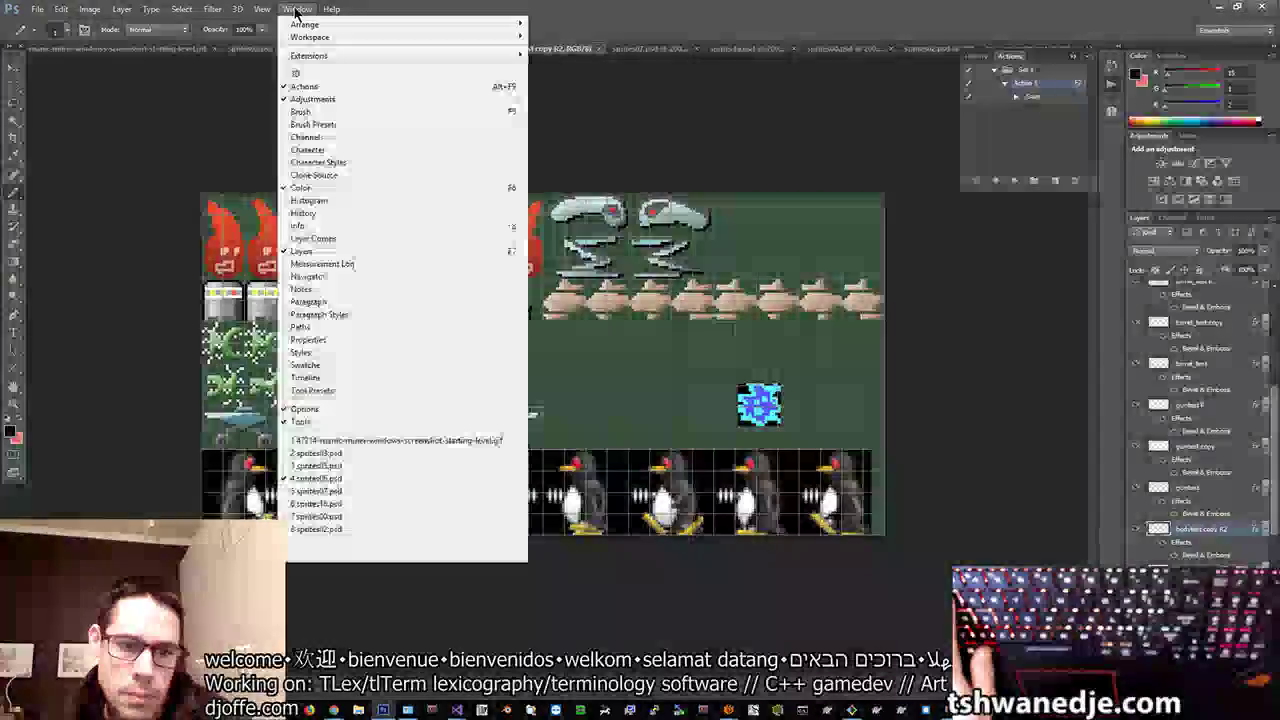
left_click(357, 491)
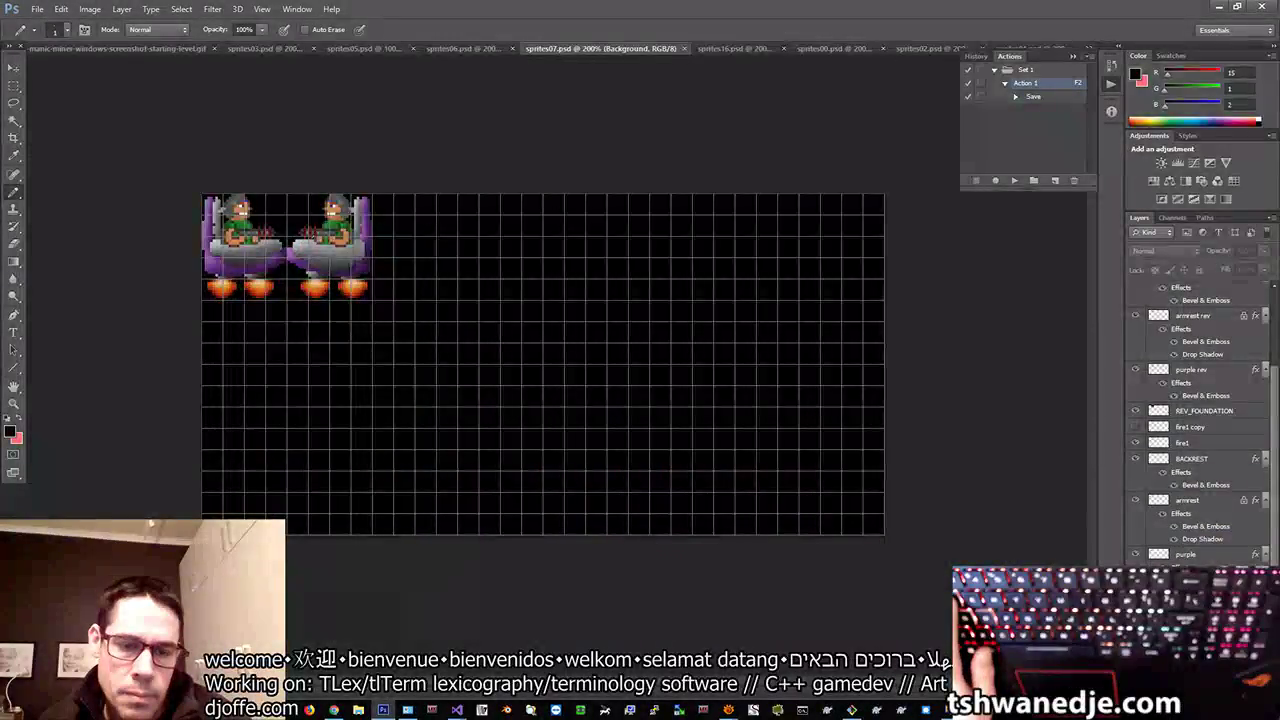
left_click(296, 9)
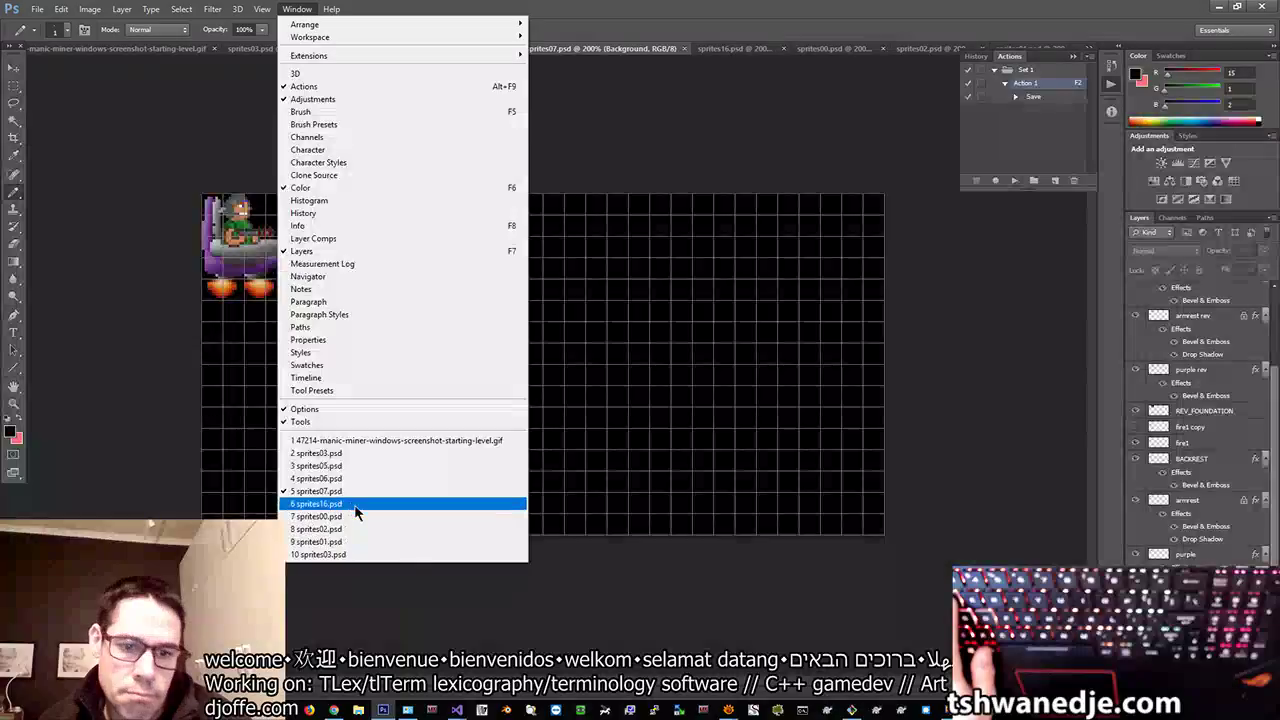
left_click(357, 505)
left_click(298, 9)
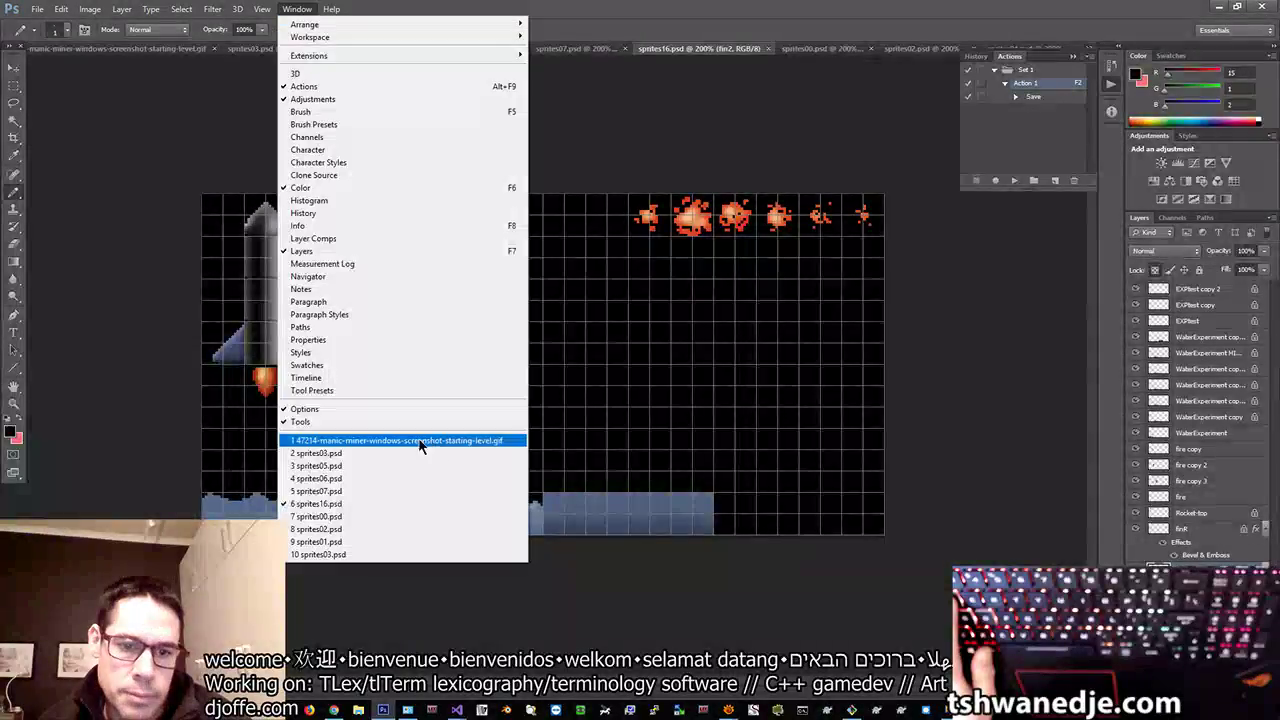
left_click(400, 517)
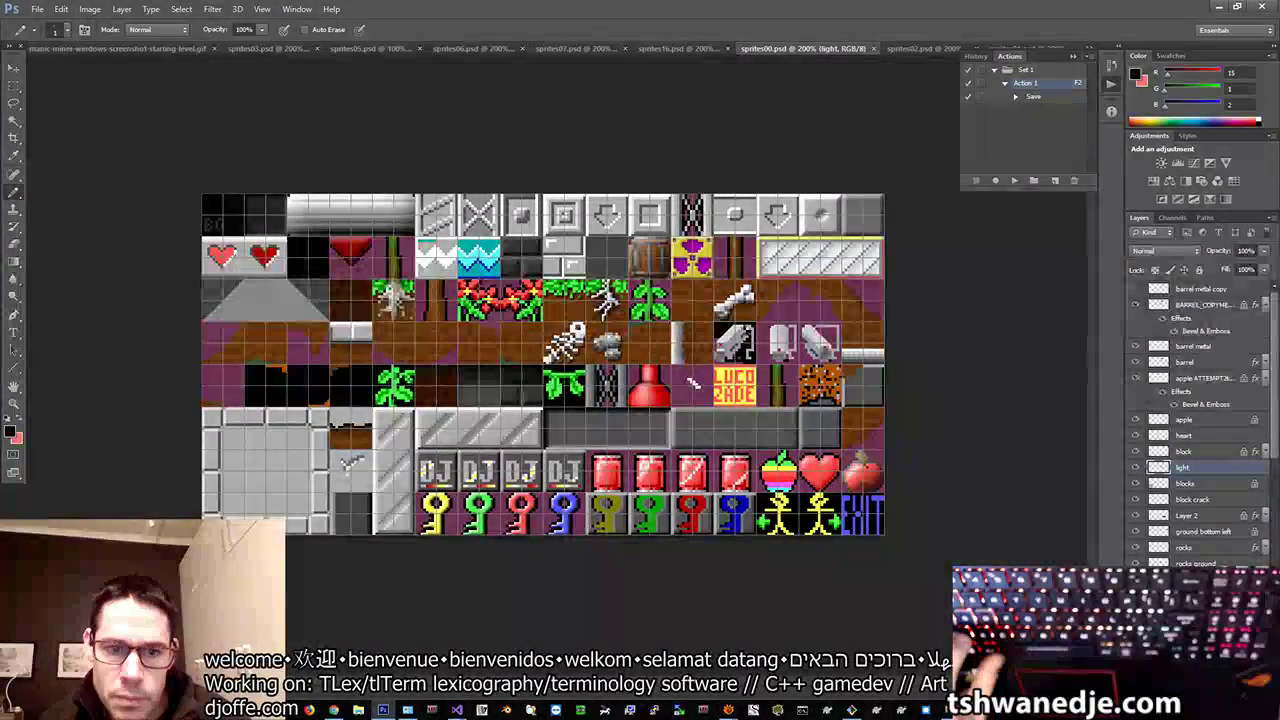
Step: Examine the pixel edges of the two heart tiles on the grey block up close
key("z")
left_click(216, 256)
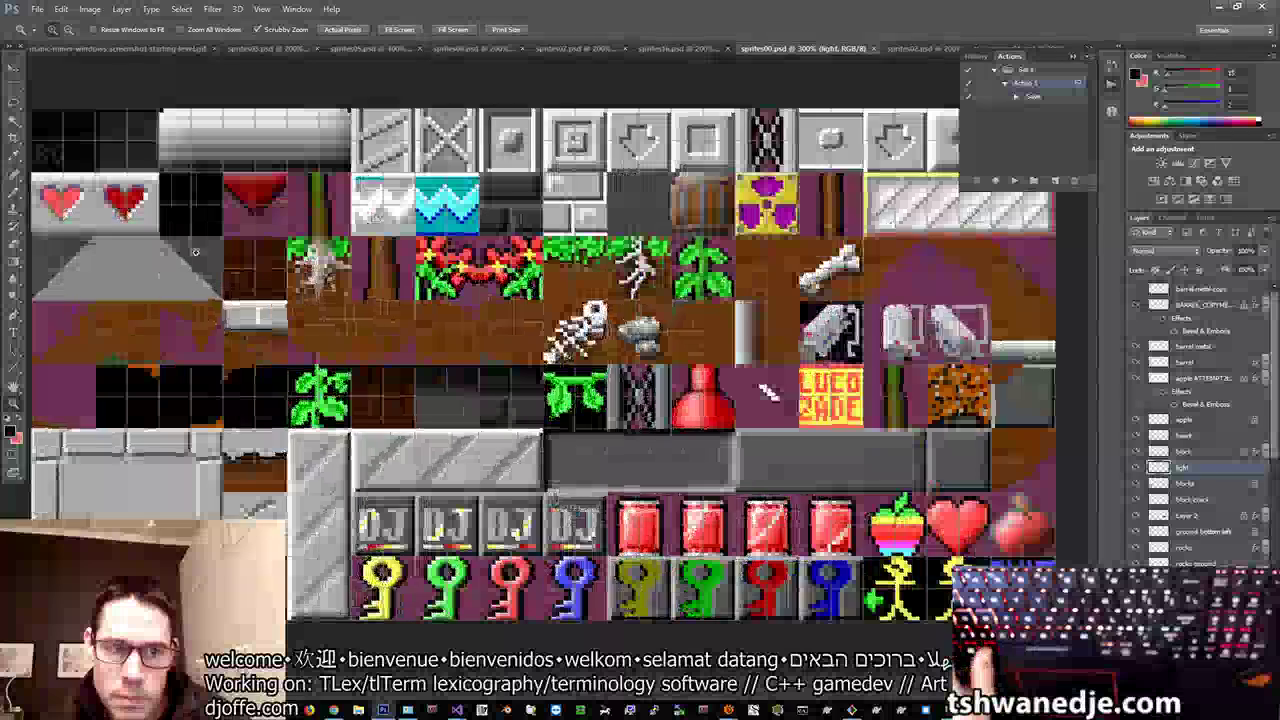
left_click(58, 208)
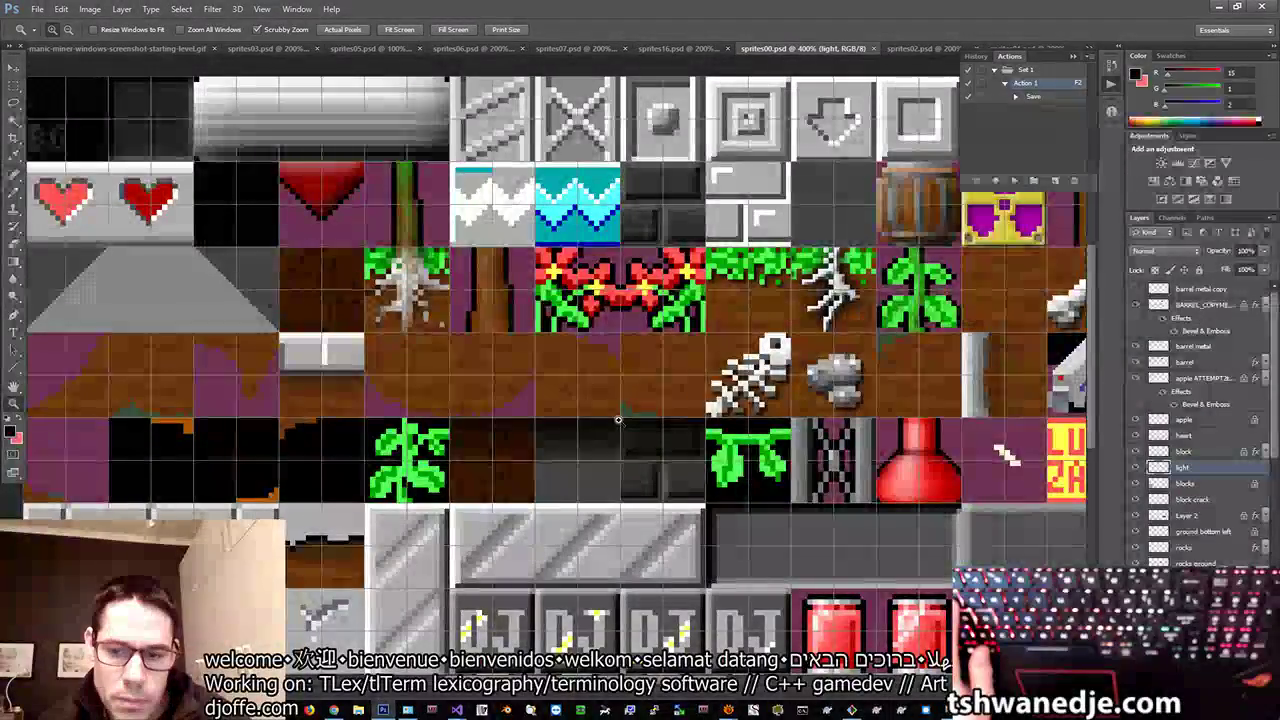
left_click(68, 189)
left_click(68, 189)
left_click(70, 189)
left_click(72, 189)
left_click(84, 188)
left_click(86, 188)
left_click_drag(126, 194, 573, 354)
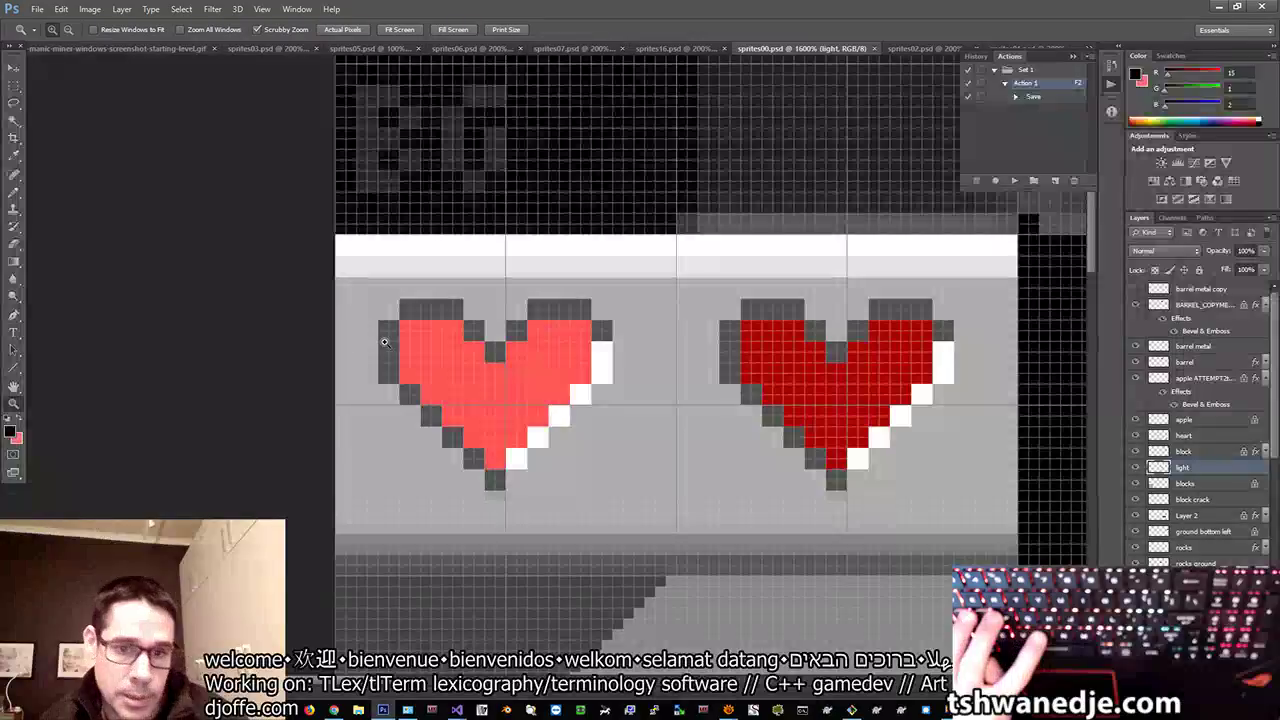
Step: Make Layer 1, which holds the heart block, the active layer and ready the Pencil with the light heart's red (255, 82, 82)
key("b")
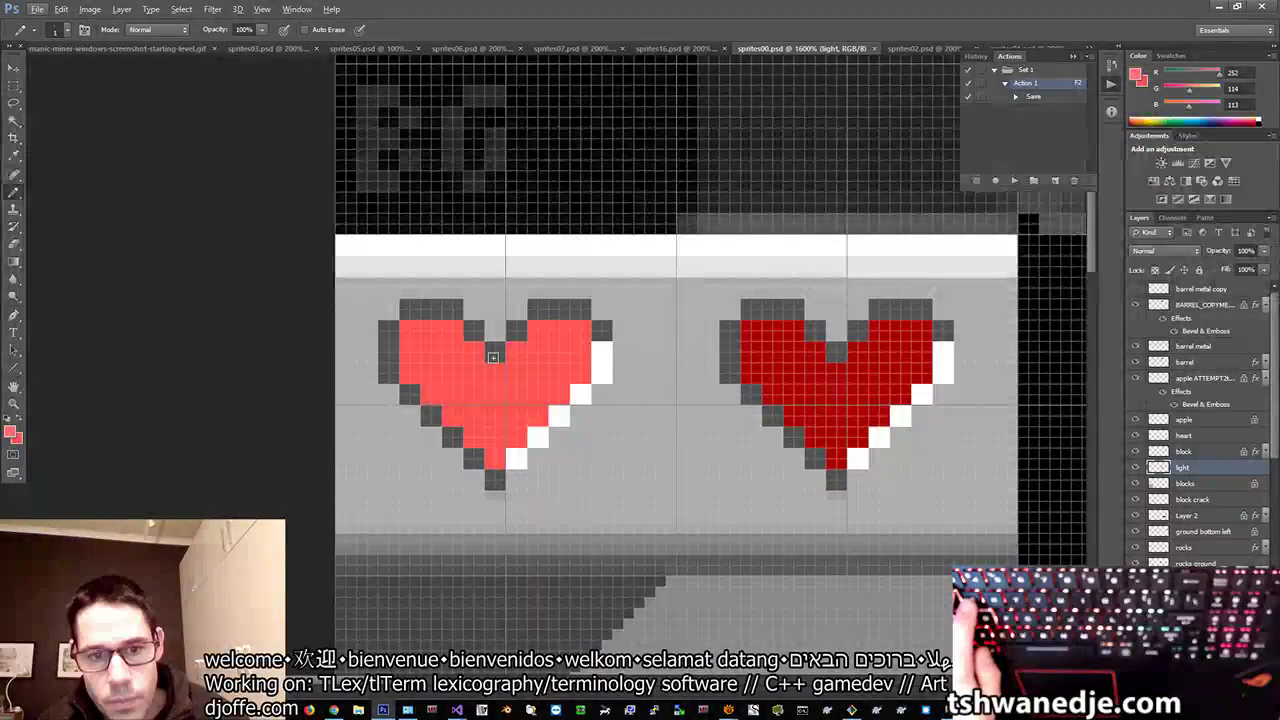
left_click(493, 357)
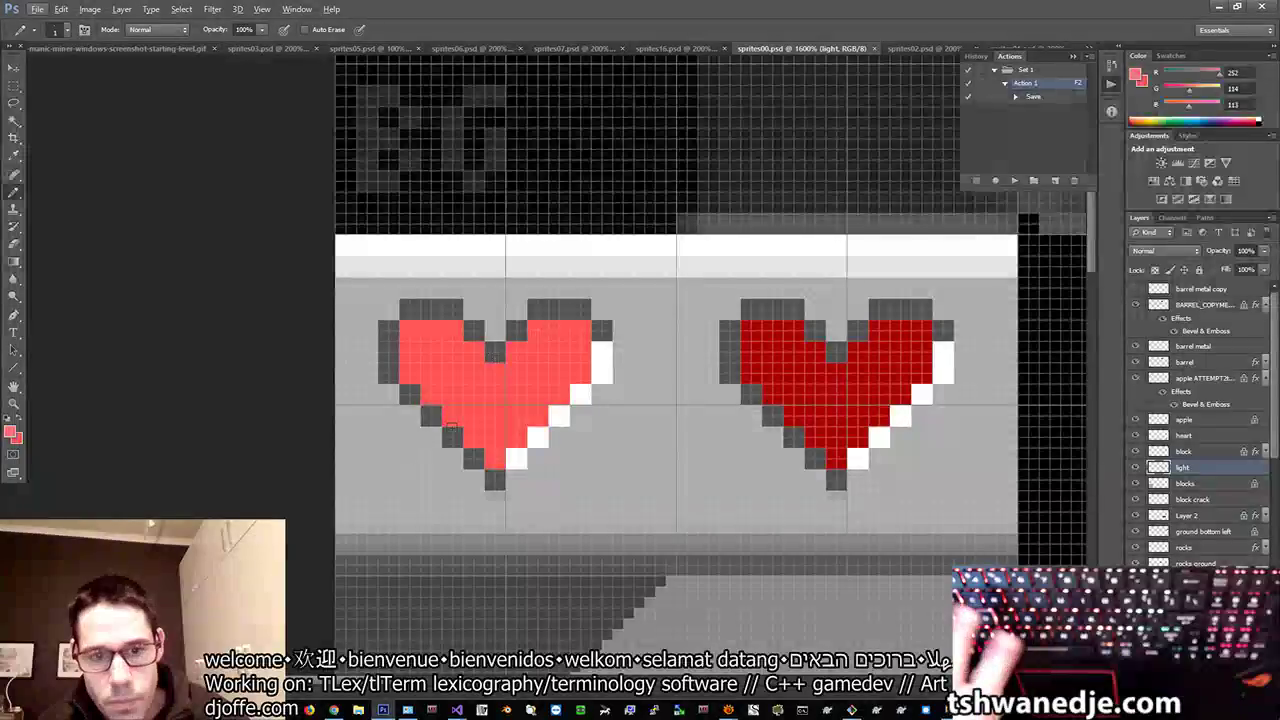
key("v")
right_click(490, 372)
left_click(515, 381)
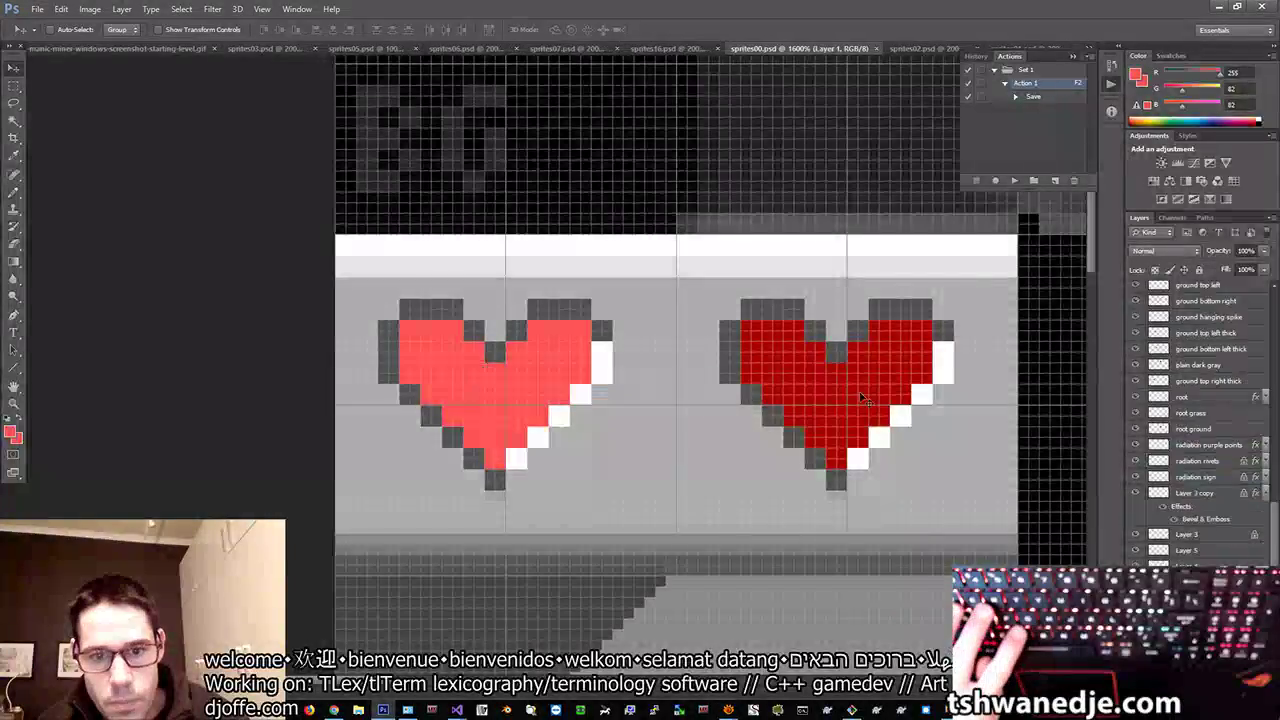
scroll(1175, 484, "down", 1)
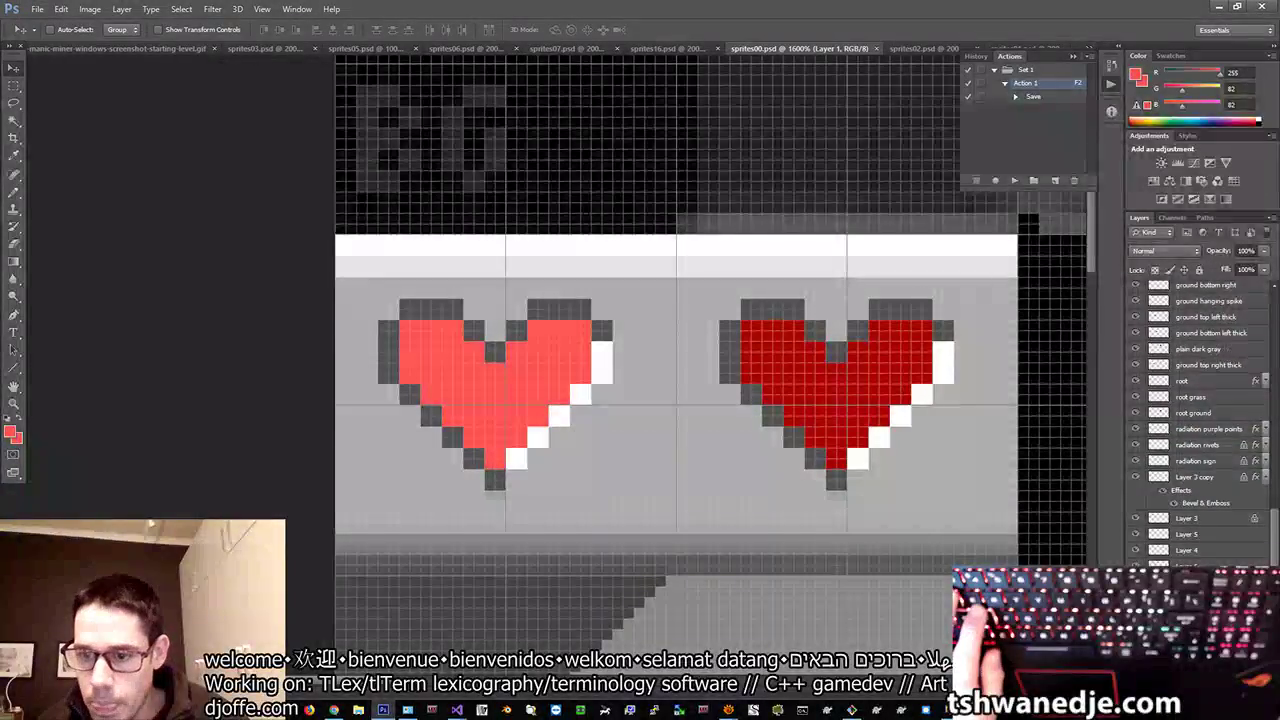
left_click(1135, 655)
key("q")
key("b")
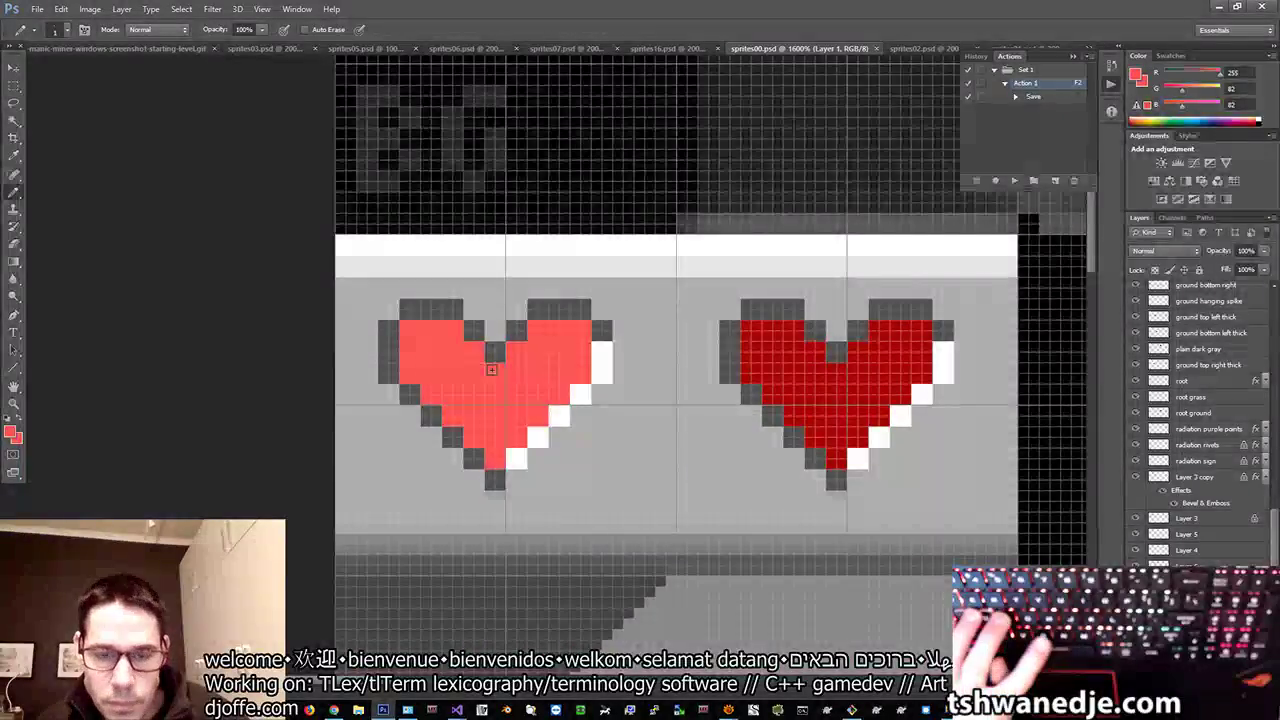
Step: Smooth the light red heart's lower-right edge, centre notch and upper lobes by painting red pixels over the stepped outline
key("alt")
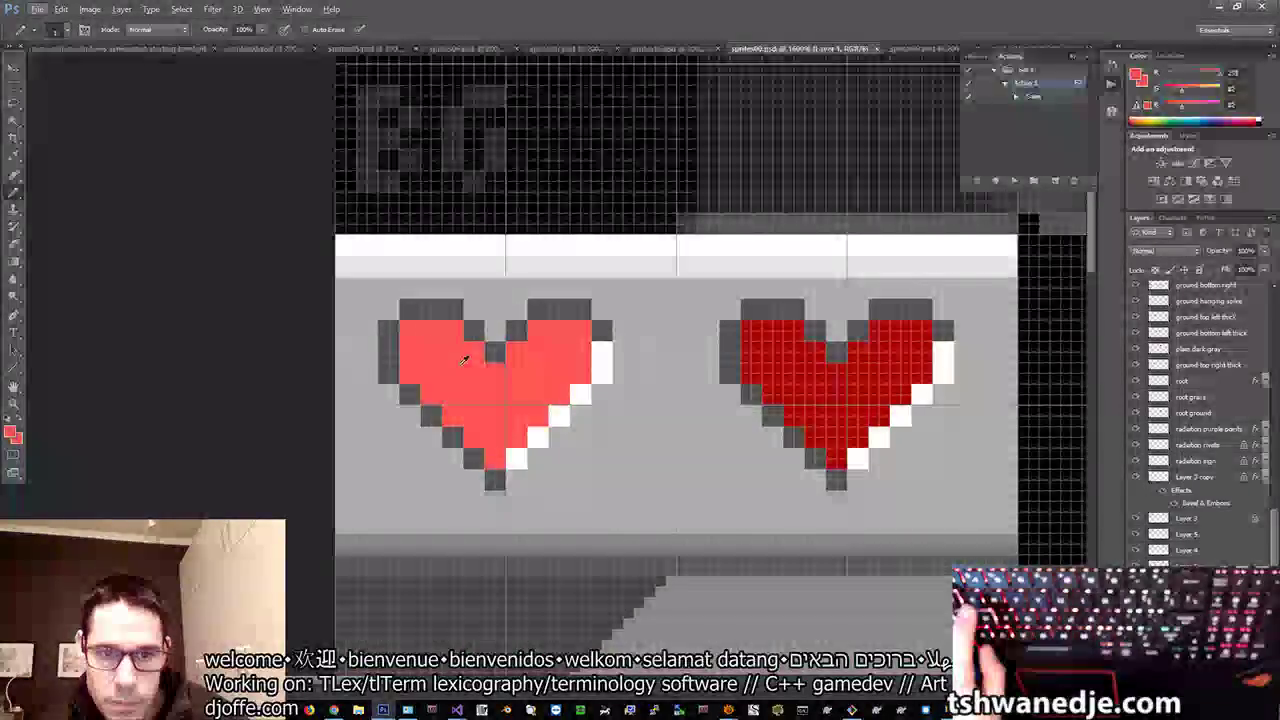
key("alt")
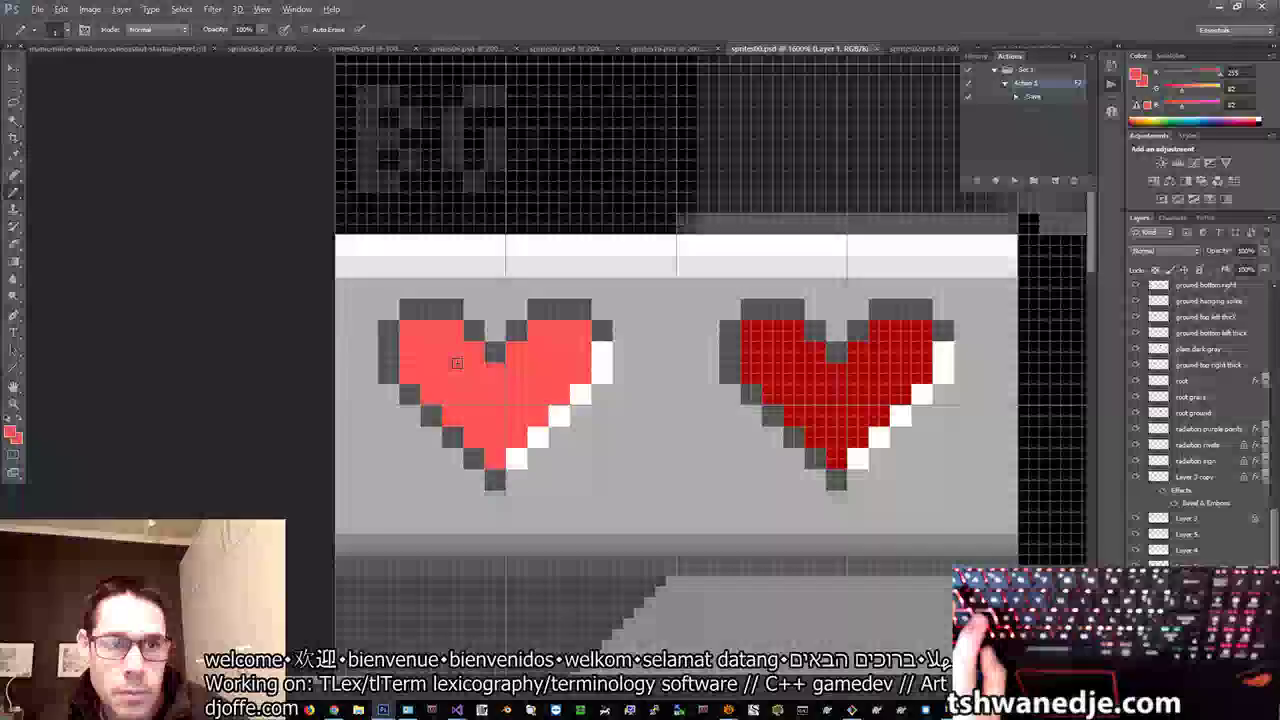
key("alt")
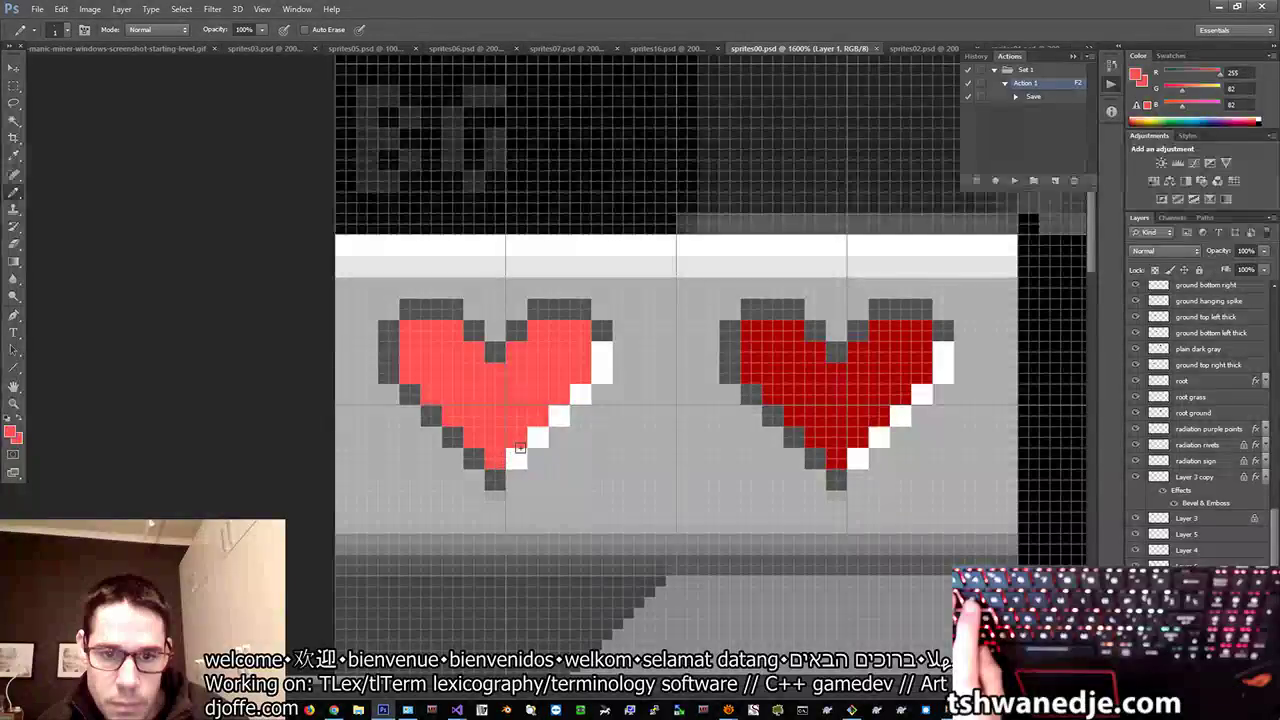
left_click(511, 453)
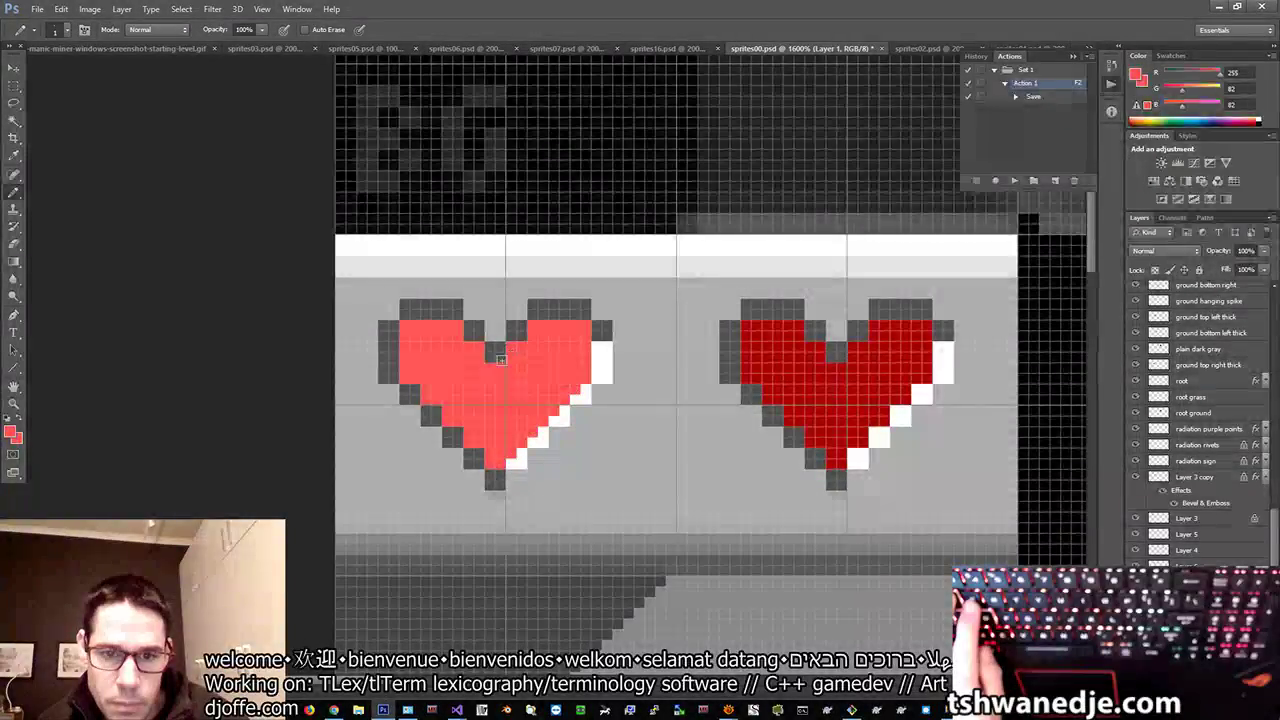
left_click(490, 352)
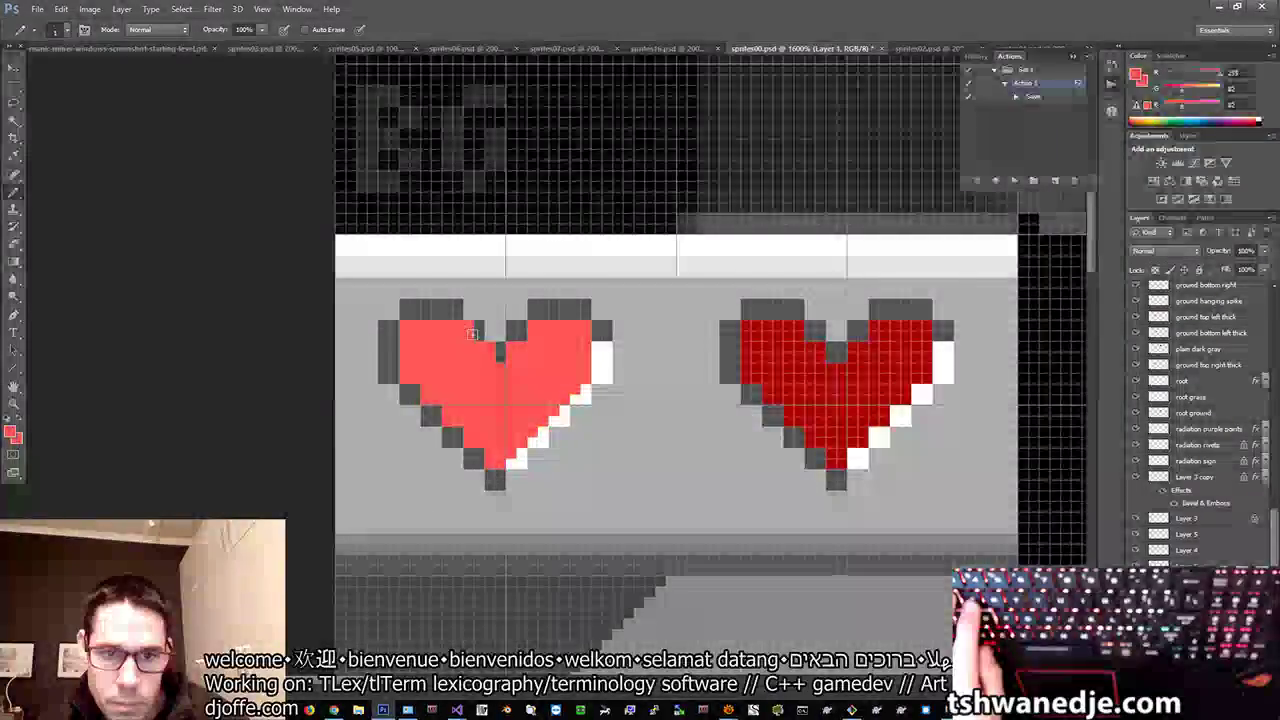
left_click(522, 300, "alt")
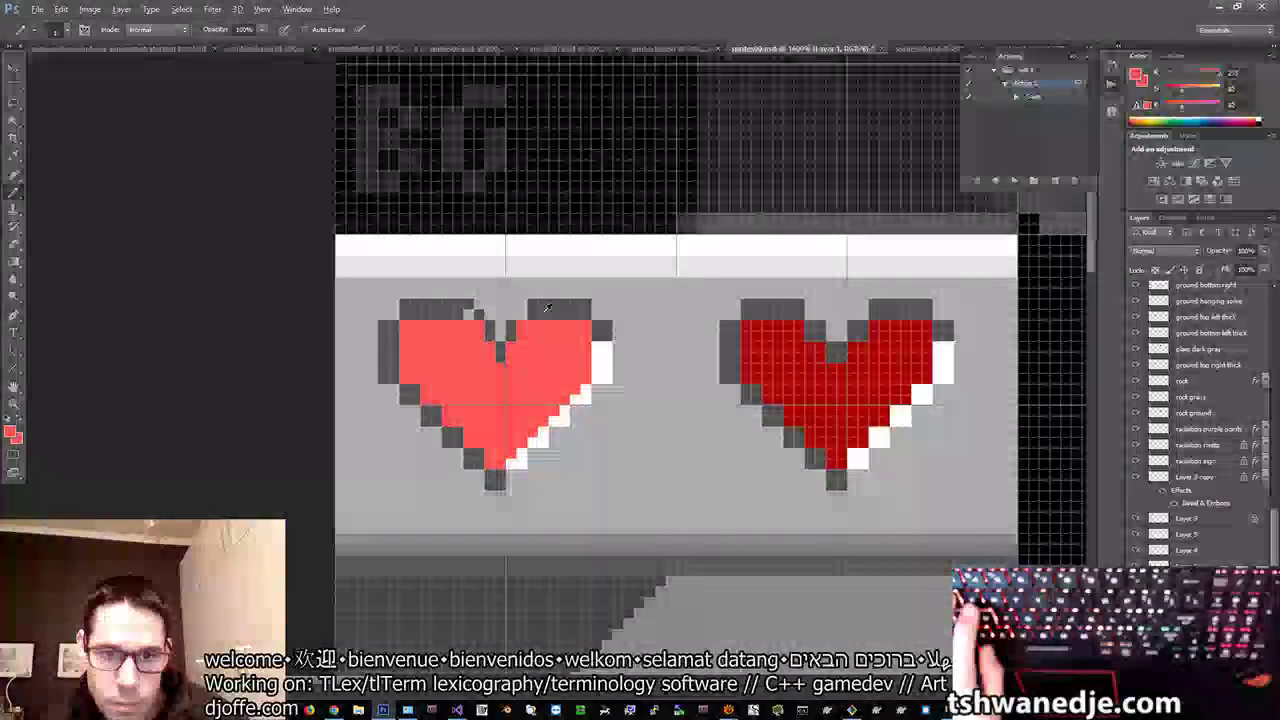
left_click_drag(533, 314, 575, 314)
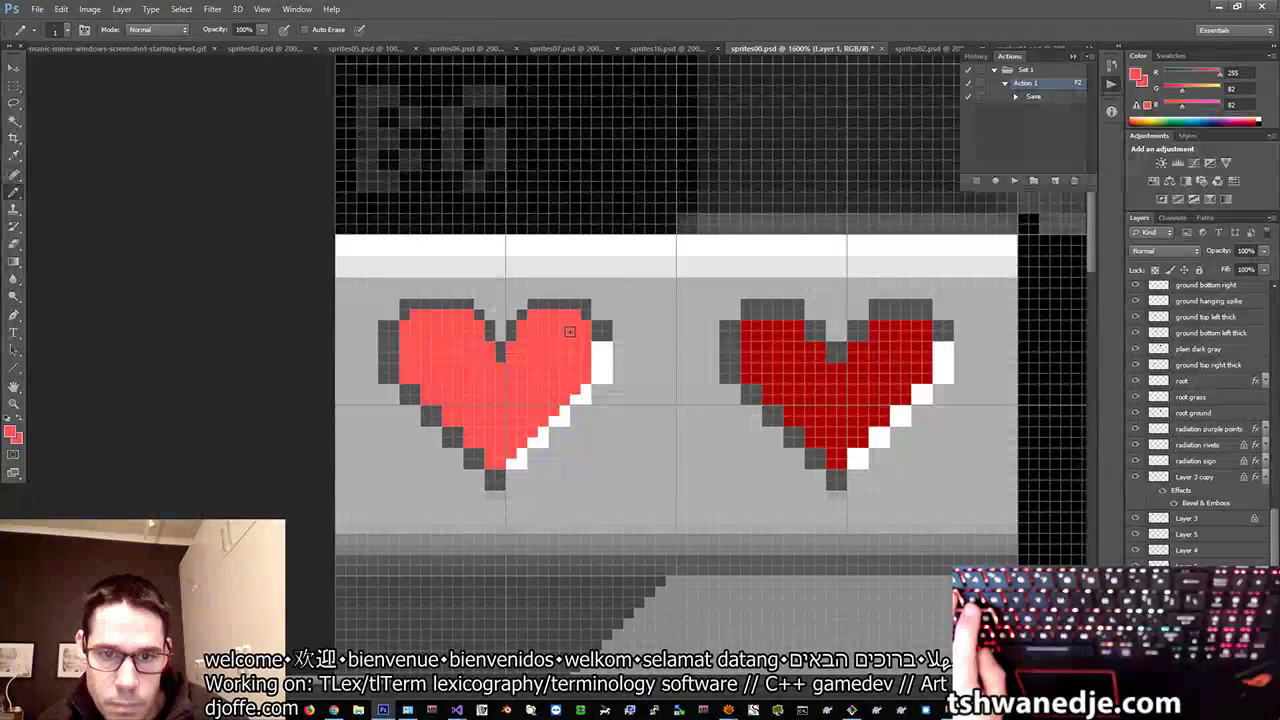
Step: Thin and round the light heart's right side using the block's grey (173), the heart's red and white highlight pixels
left_click(608, 294, "alt")
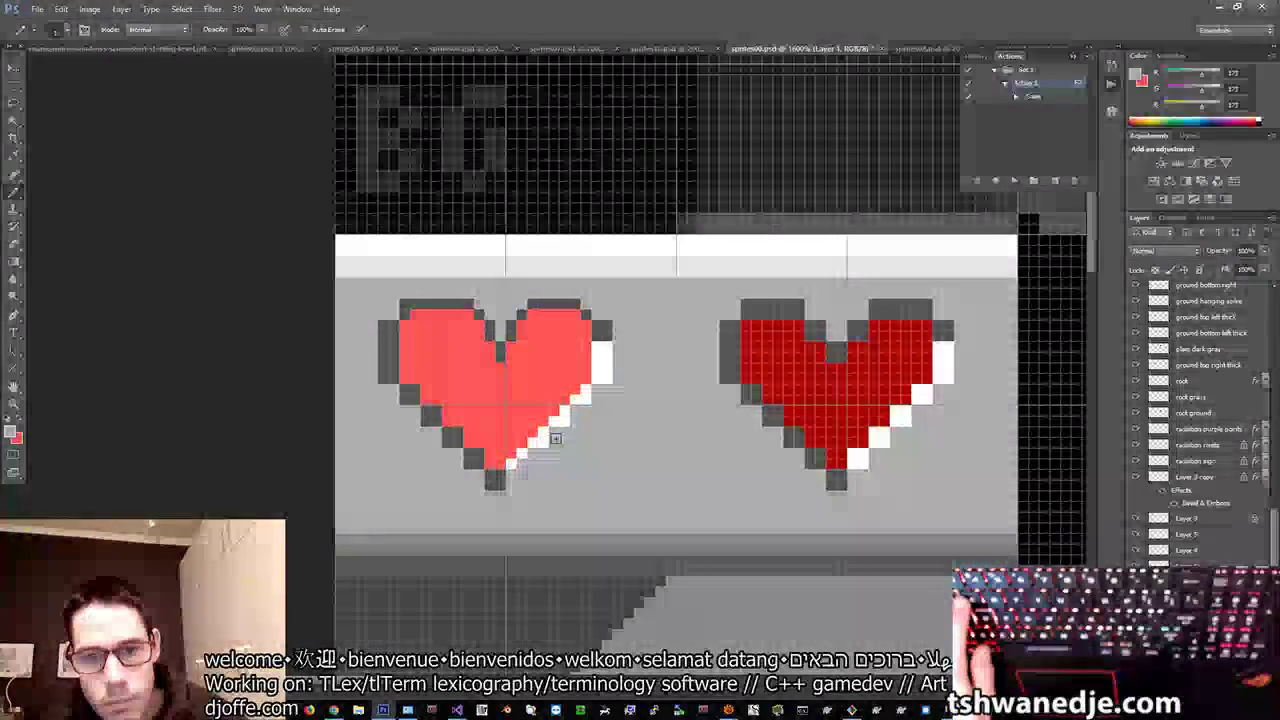
left_click(609, 378)
mouse_move(598, 357)
left_mouse_down()
mouse_move(598, 336)
mouse_move(598, 357)
left_mouse_up()
left_click(587, 346, "alt")
left_click(619, 336, "alt")
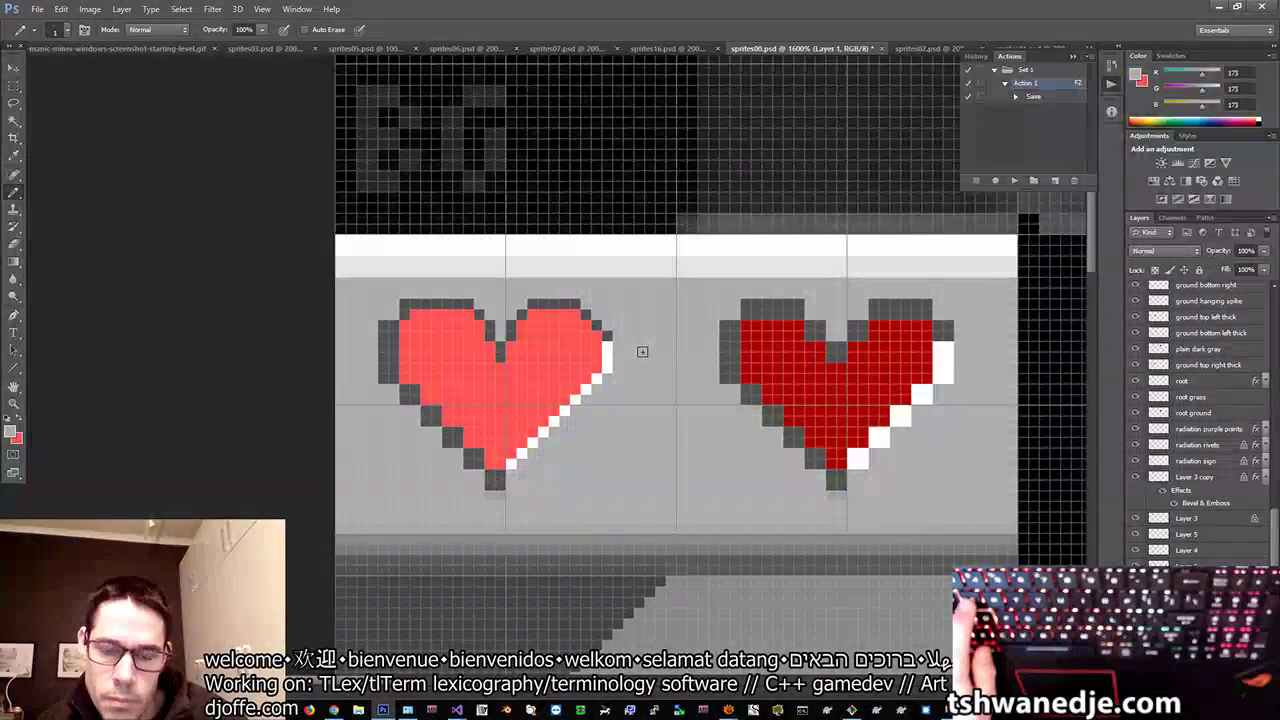
left_click(607, 347, "alt")
left_click(607, 337)
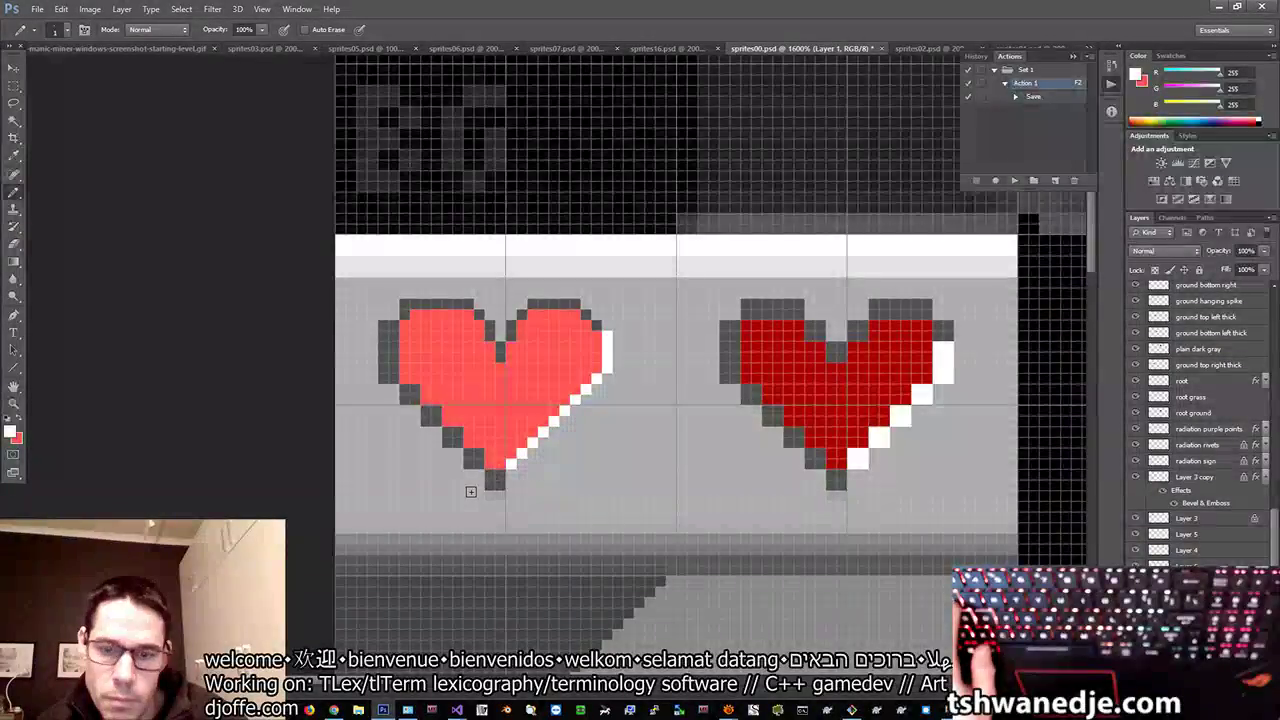
Step: Check the reshaped light heart at reduced size within the whole sheet, and return to a close-up of the heart tiles
key("ctrl+minus")
key("ctrl+minus")
key("ctrl+minus")
key("ctrl+minus")
key("ctrl+minus")
key("ctrl+minus")
key("ctrl+minus")
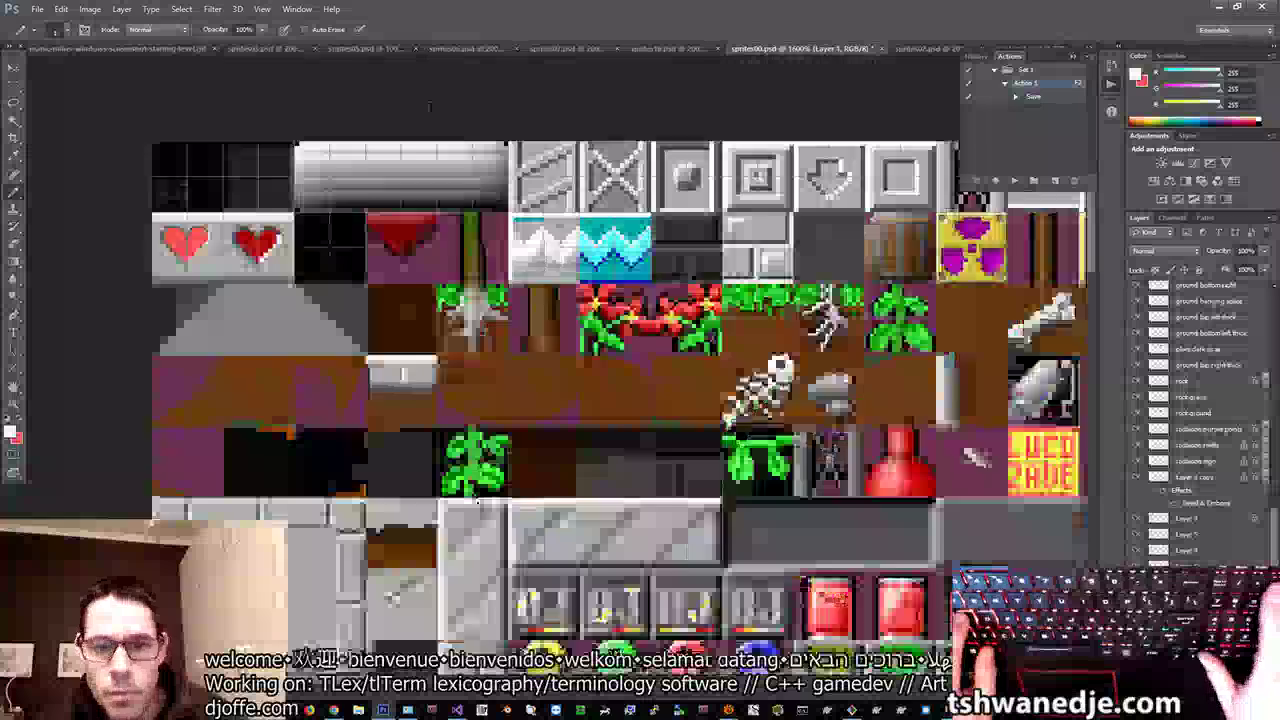
left_click(13, 403)
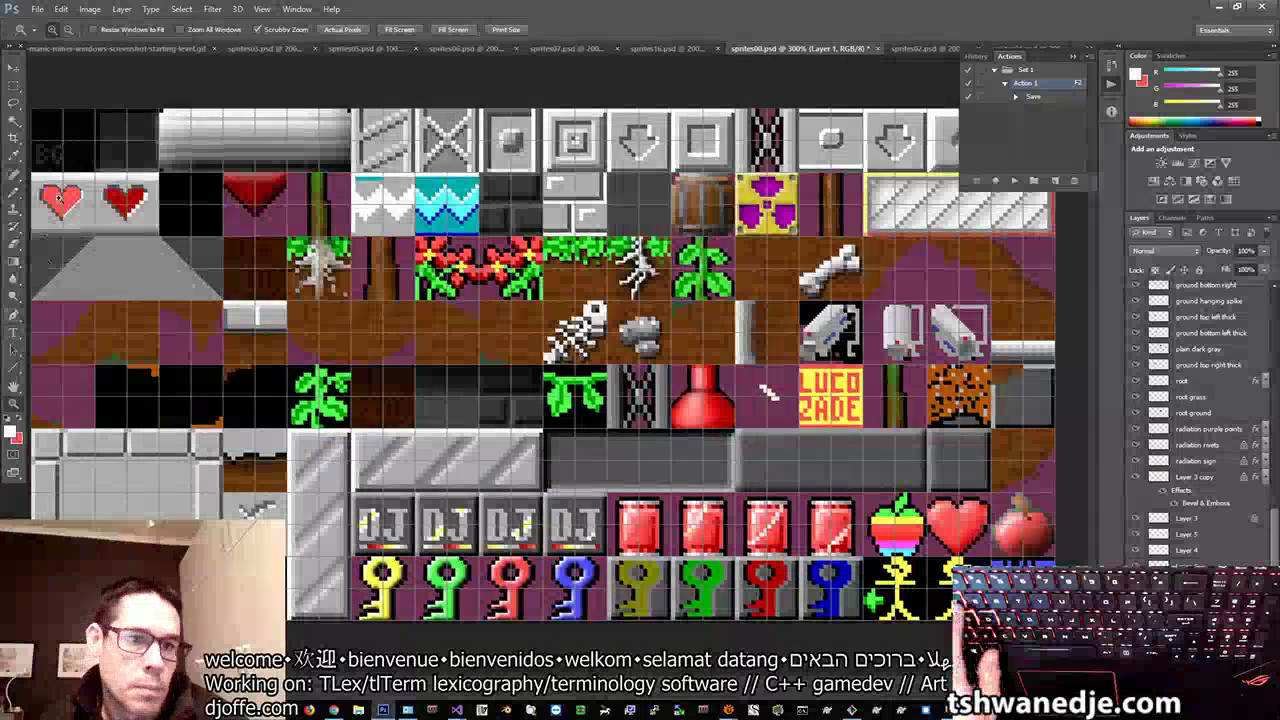
left_click_drag(60, 199, 103, 208)
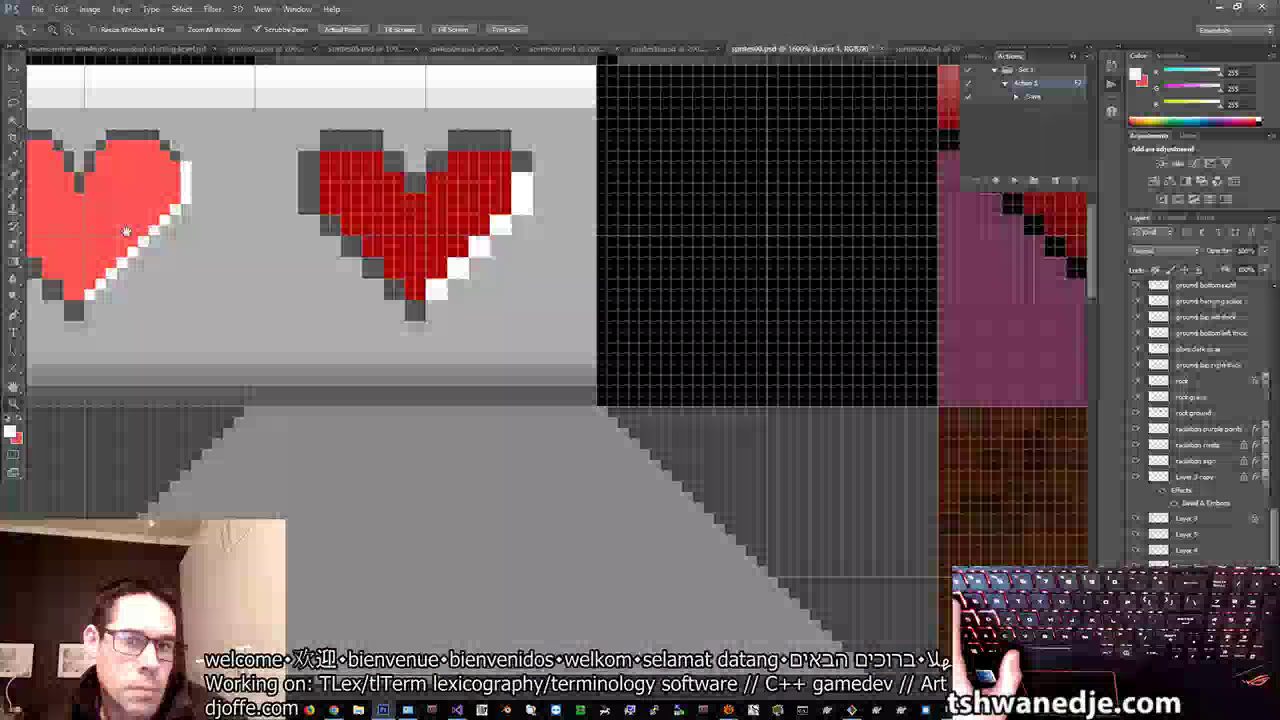
Step: Save the sprite sheet, and round the light heart's upper-left lobe using the block's grey (173) and the heart's red (255, 82, 82)
left_click_drag(126, 231, 333, 345)
key("ctrl+plus")
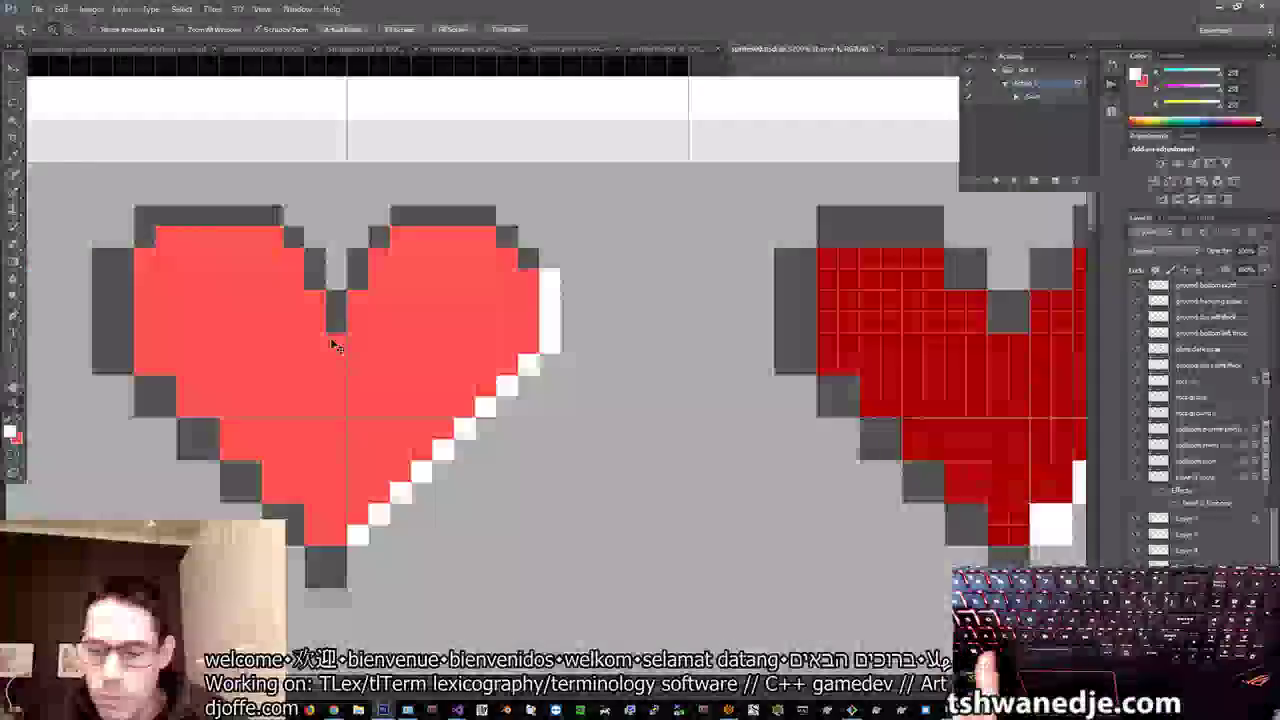
key("ctrl+minus")
key("ctrl+s")
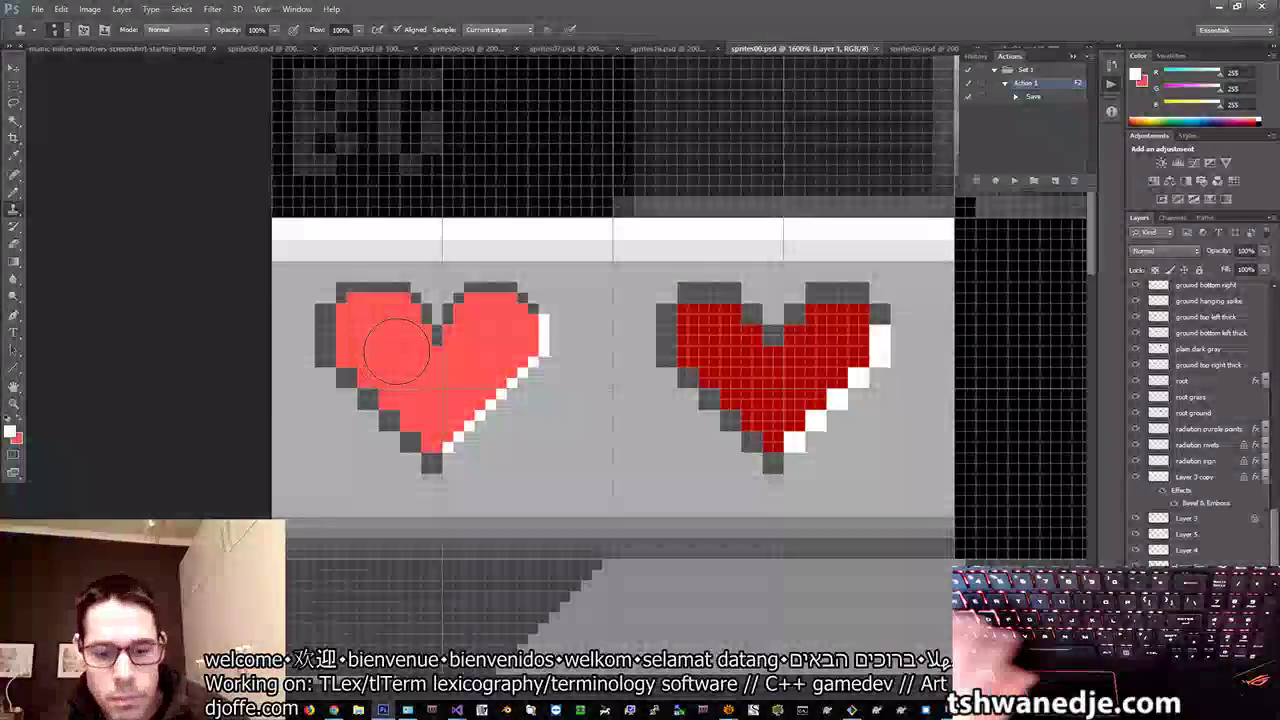
key("b")
left_click(396, 351, "alt")
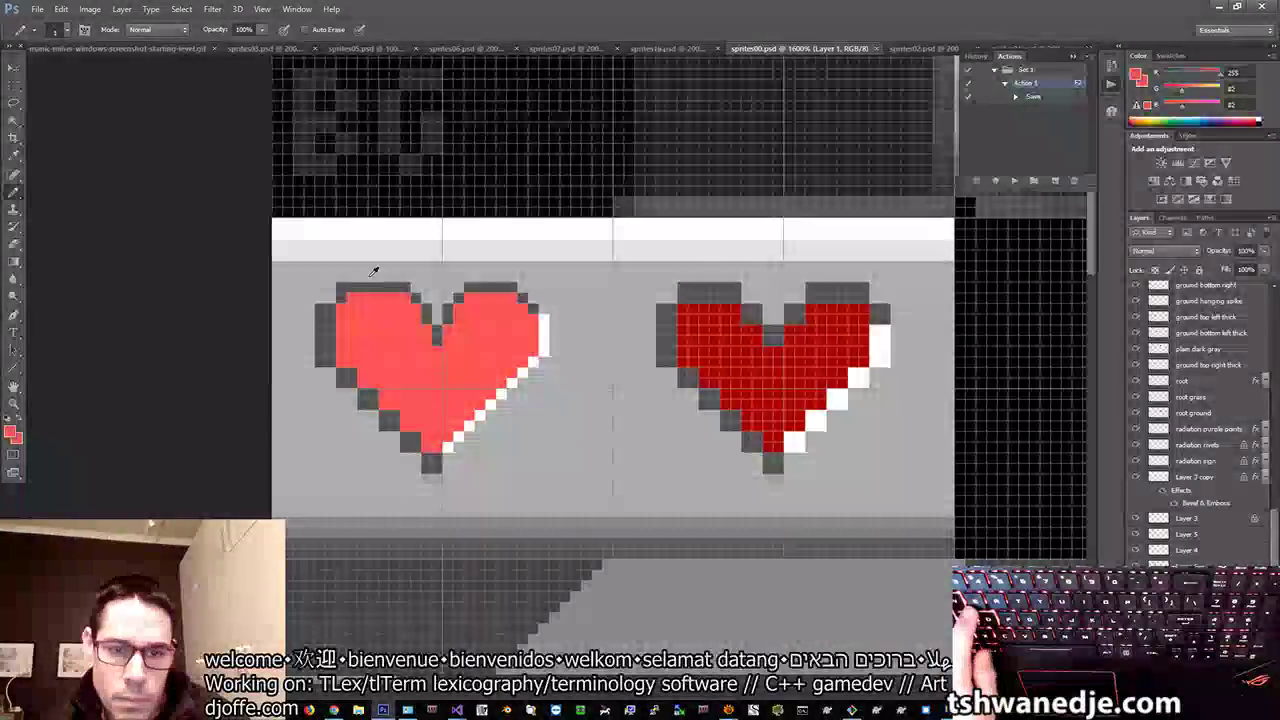
left_click(374, 271, "alt")
left_click_drag(352, 287, 341, 287)
left_click(389, 311, "alt")
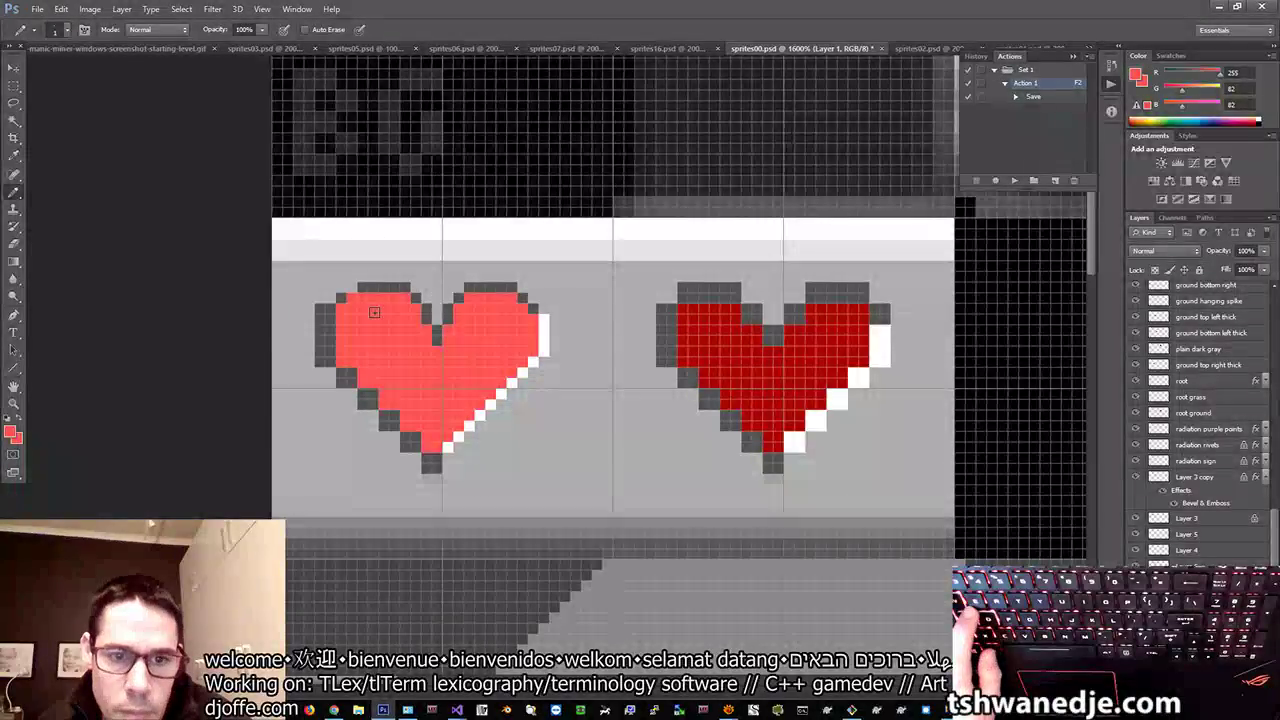
Step: Thin the light heart's left outline to one pixel wide, using the block's grey (173) and the outline's dark grey (82)
left_click(489, 289, "alt")
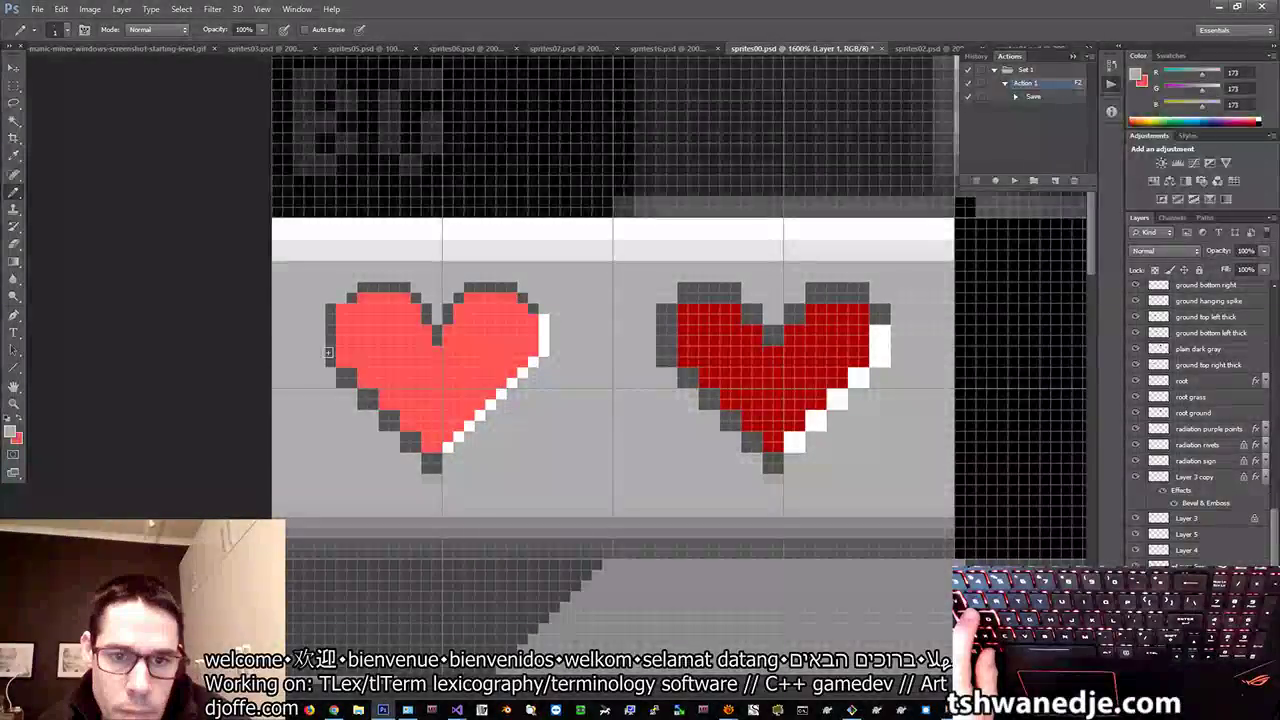
left_click_drag(329, 361, 330, 309)
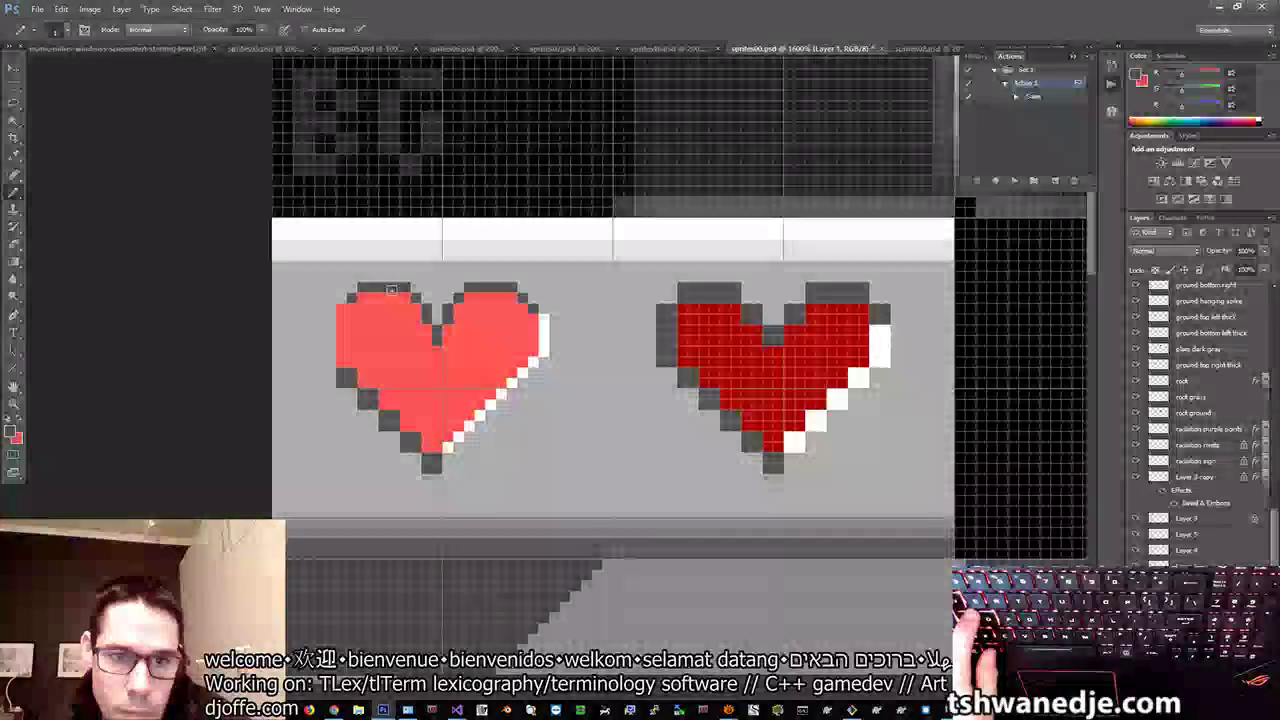
left_click_drag(341, 309, 331, 361)
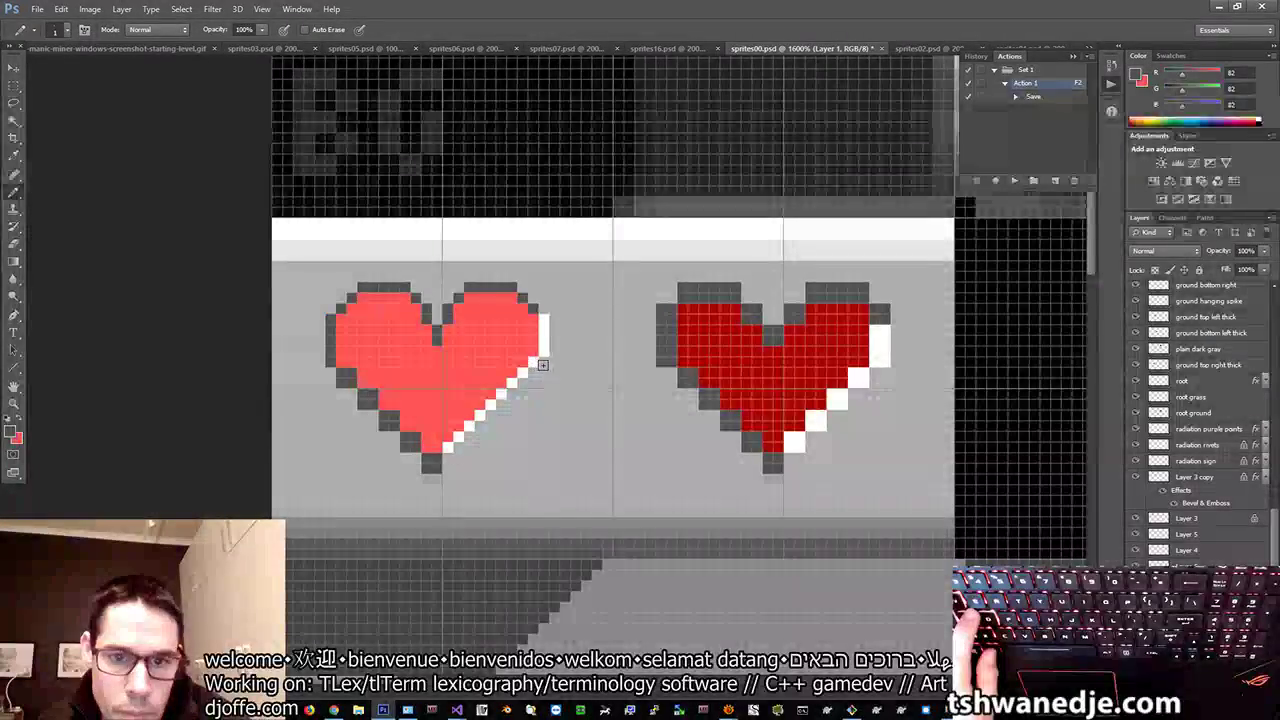
Step: Smooth the light heart's lower-left outline into a one-pixel diagonal with dark grey (82) and the block's grey (173)
left_click(319, 365, "alt")
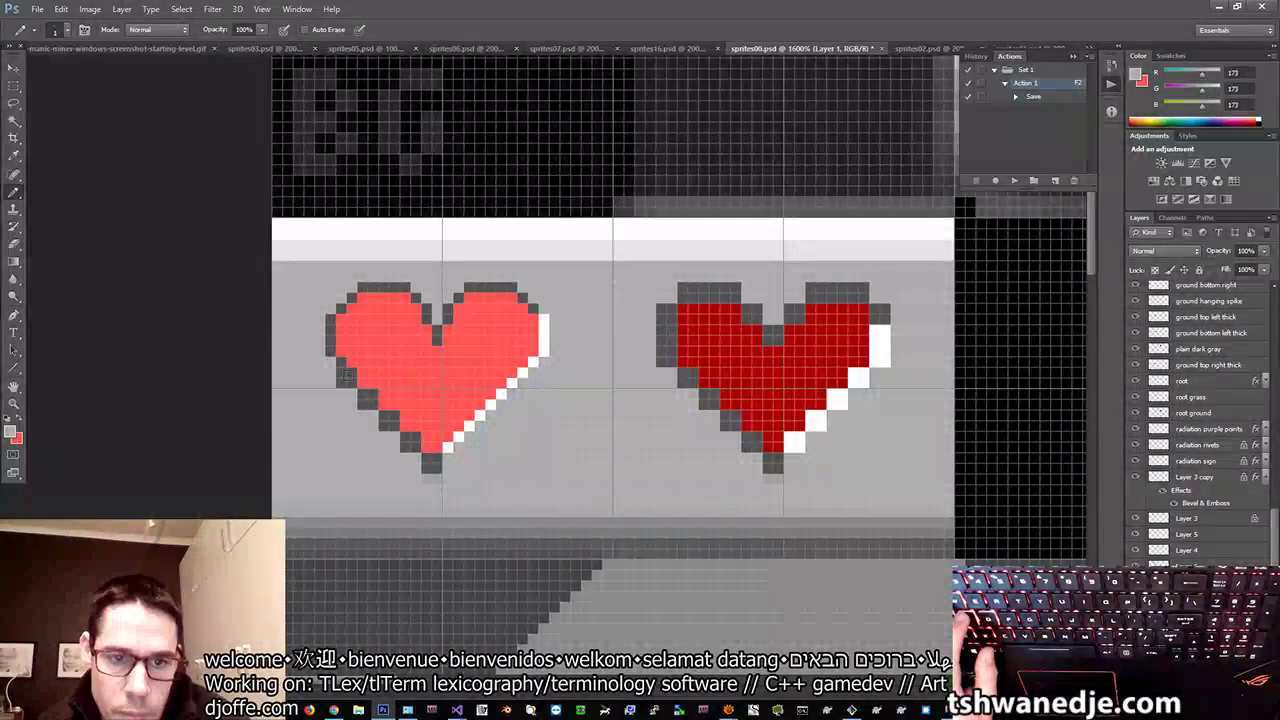
left_click(416, 433, "alt")
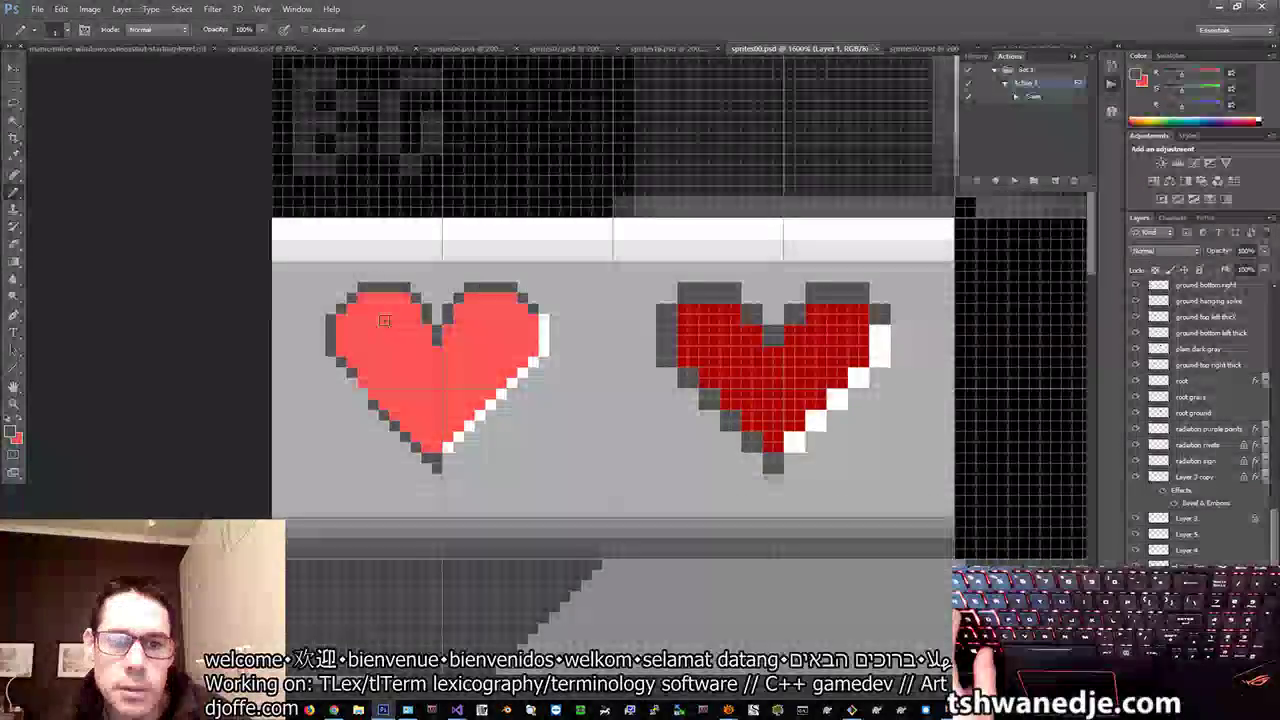
left_click(356, 375, "alt")
left_click(363, 383)
left_click(373, 394)
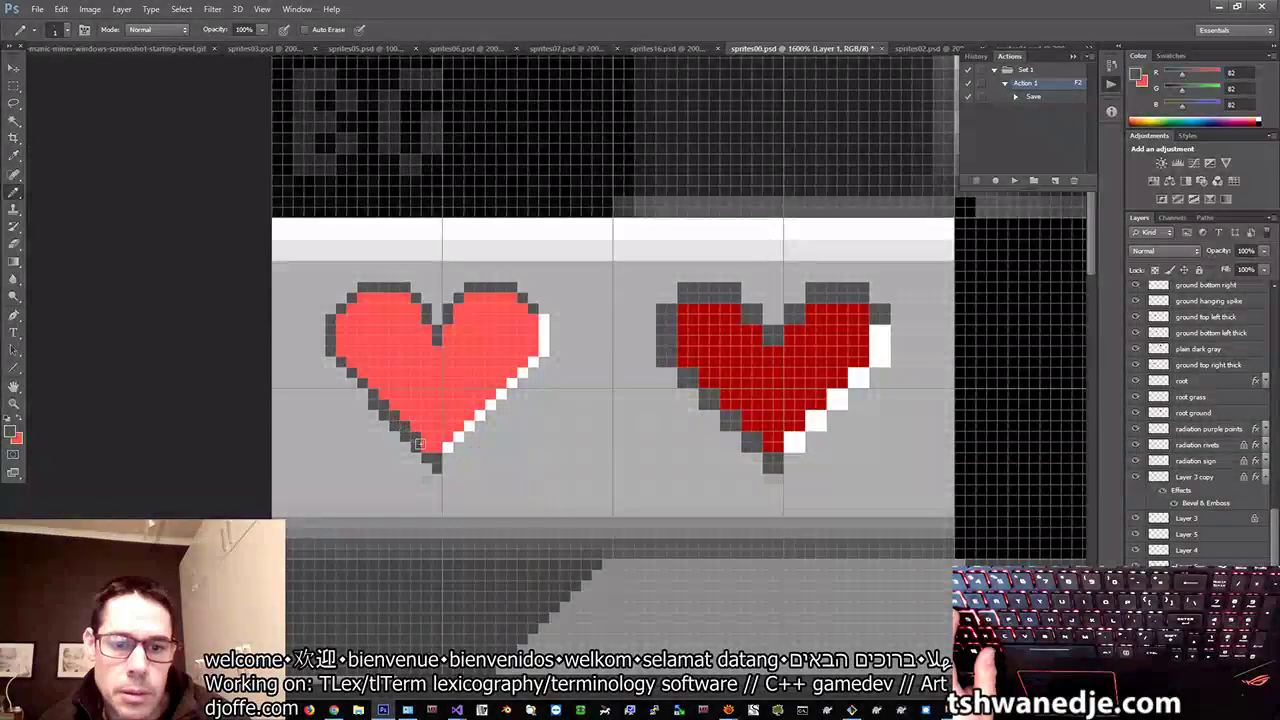
left_click(374, 446, "alt")
left_click(373, 405)
left_click(384, 416)
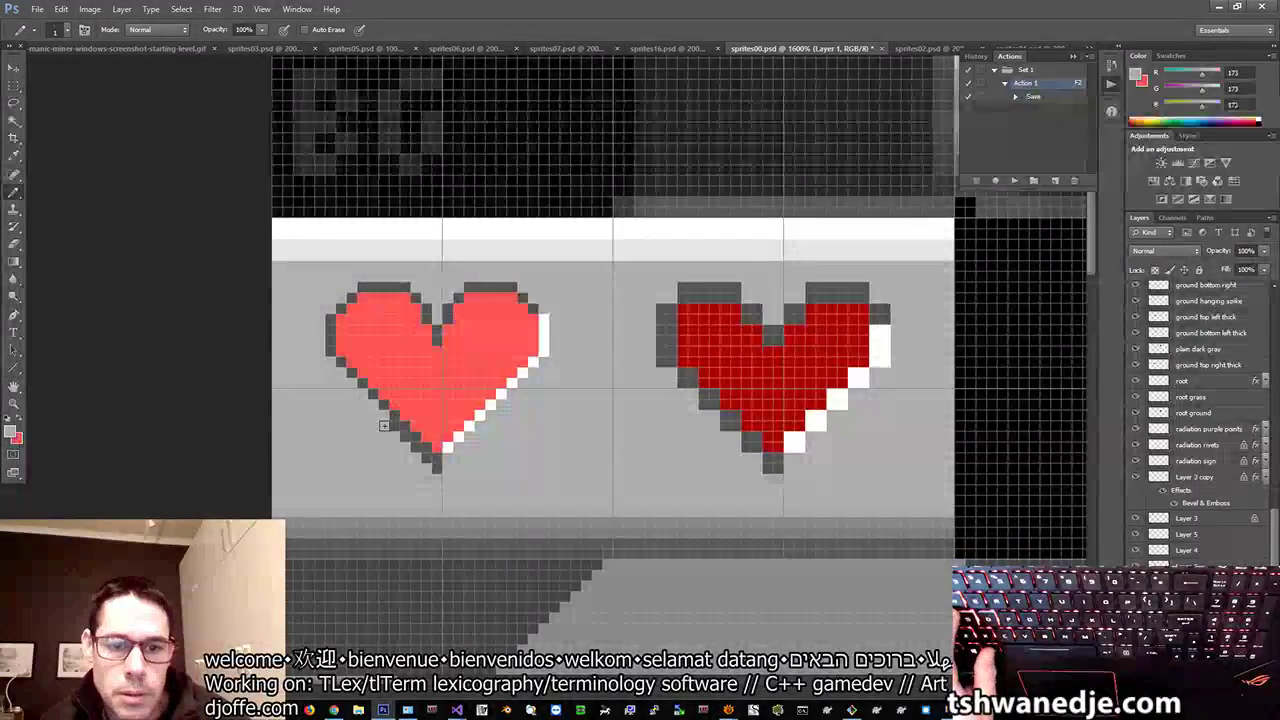
left_click(394, 427)
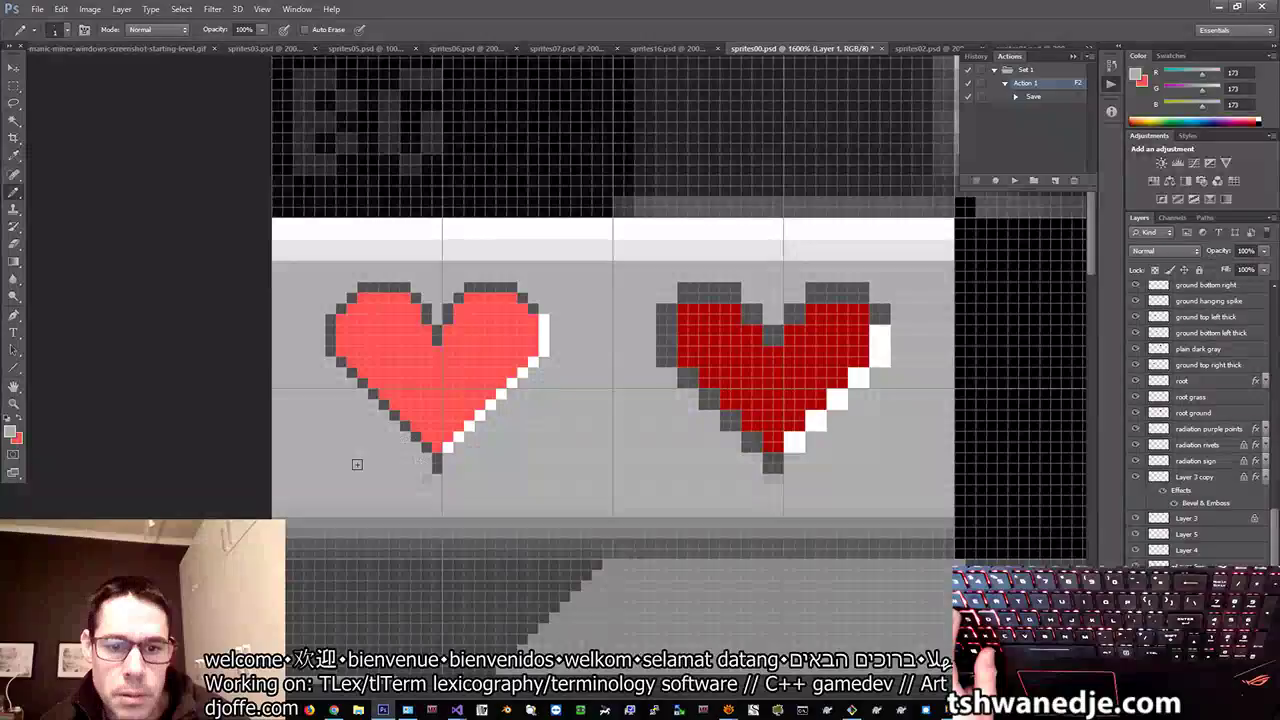
Step: Reshape the light heart's bottom tip with red, dark grey and white pixels so the fill narrows to a point
key("x")
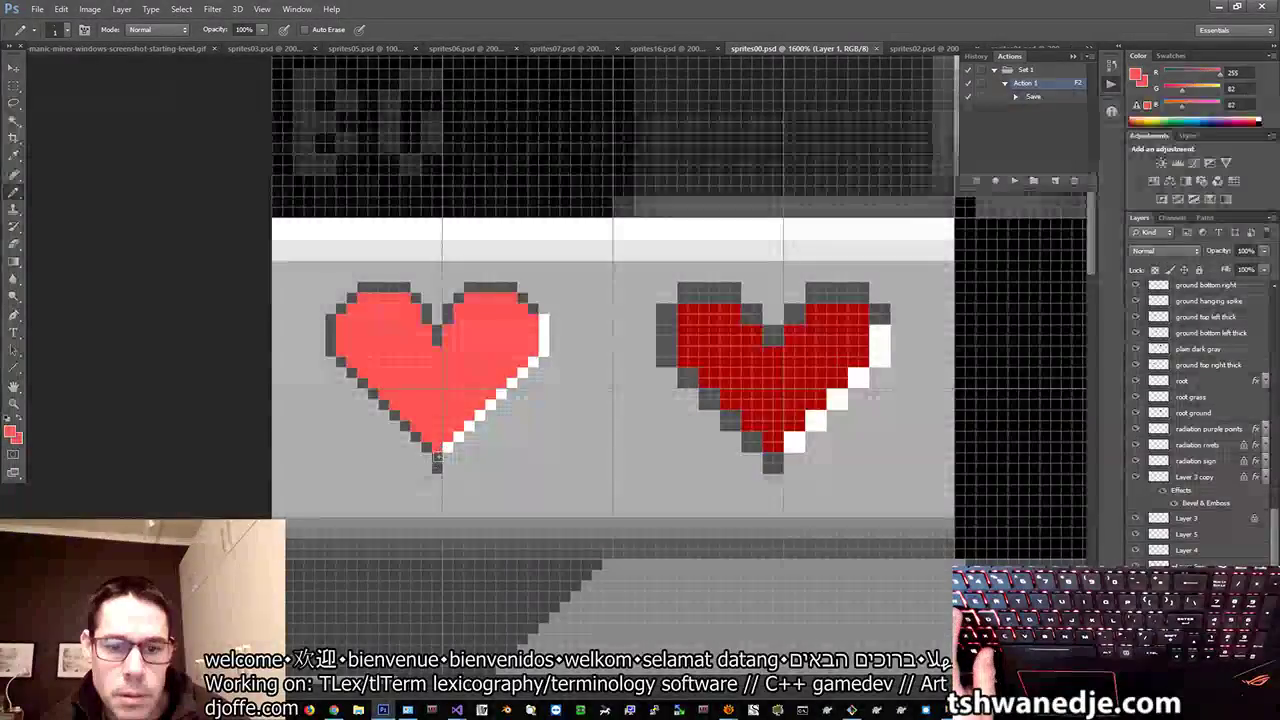
left_click(425, 448, "alt")
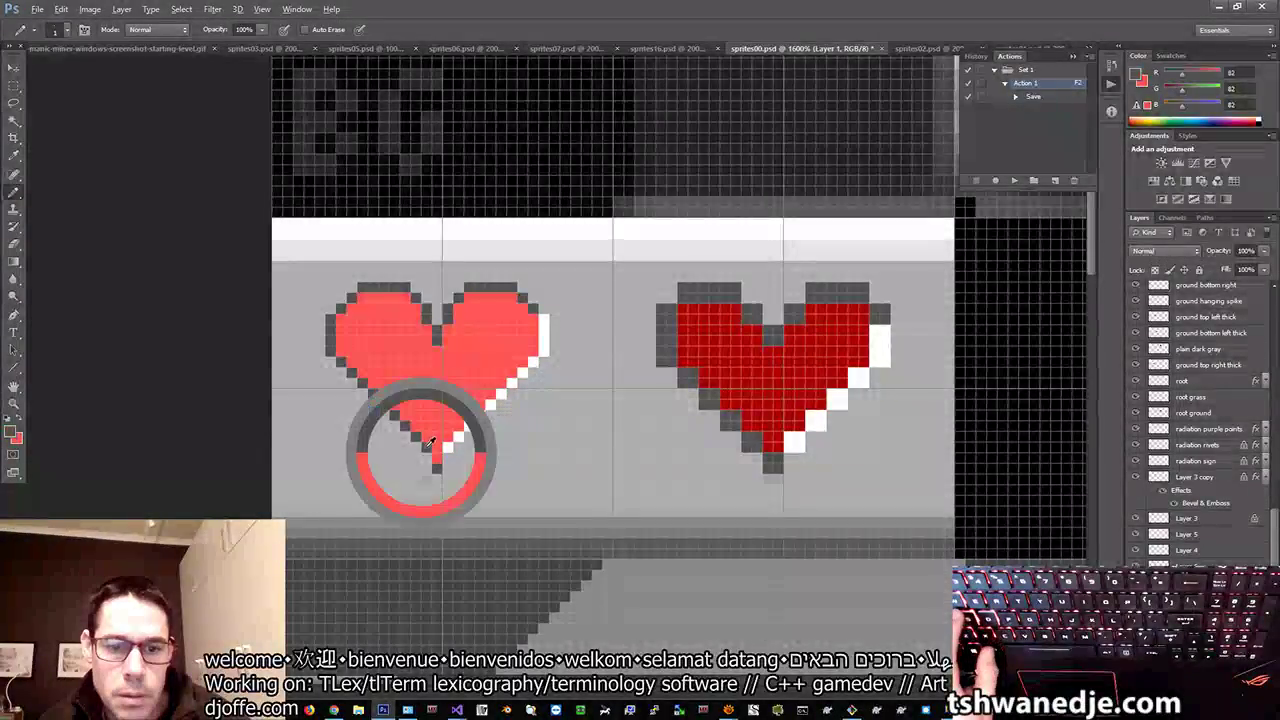
left_click(445, 443, "alt")
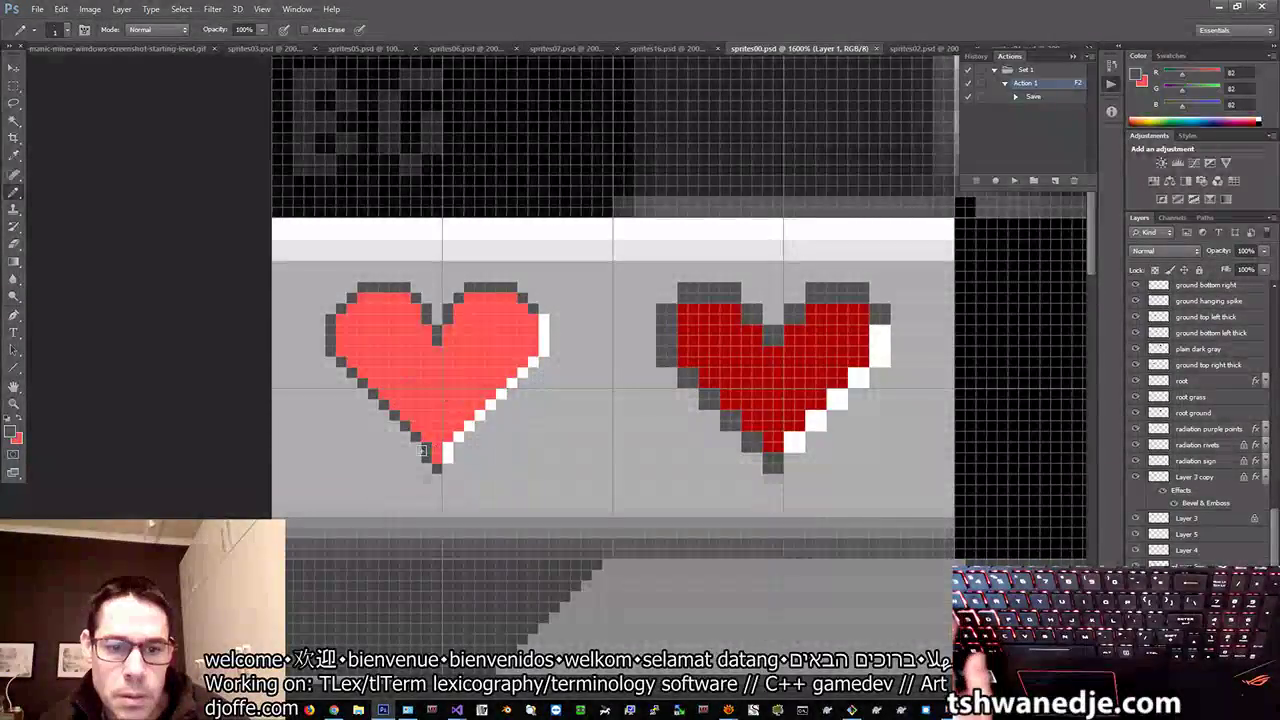
left_click_drag(416, 447, 416, 373)
left_click(321, 373, "shift")
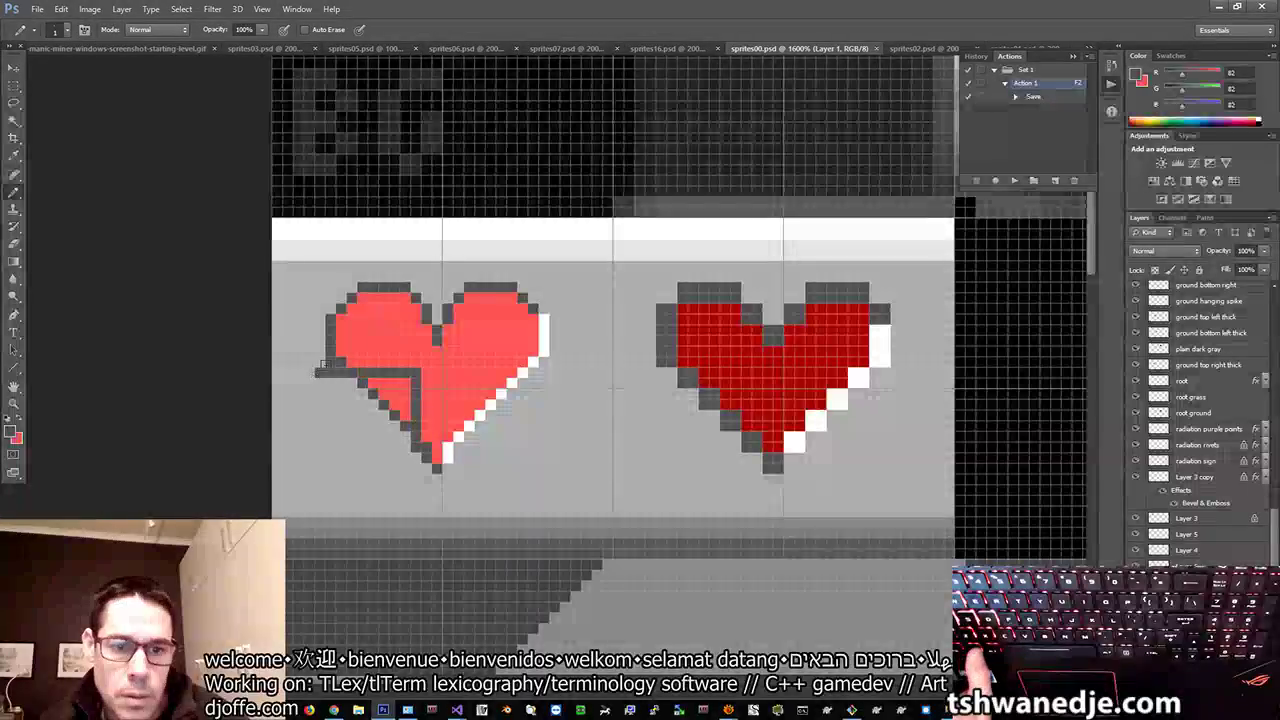
key("ctrl+z")
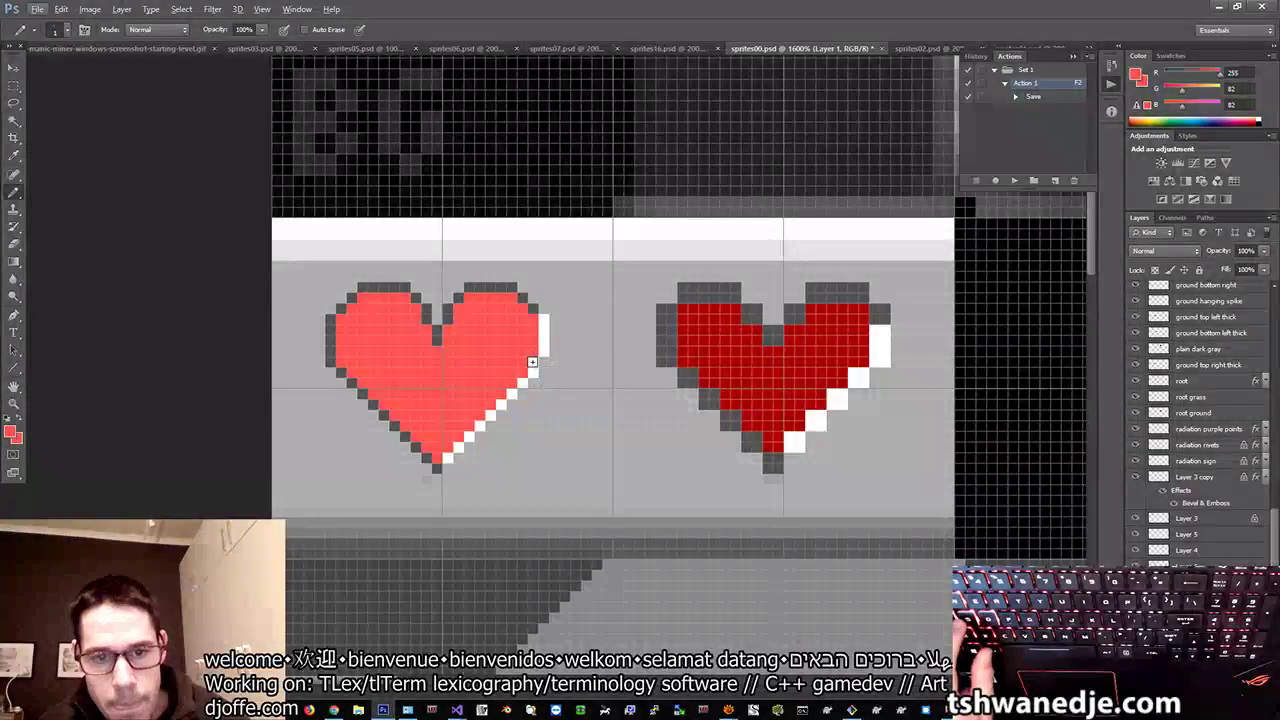
Step: Finish the light heart's lower-right highlight in white, and check the hearts at 300% within the whole sheet
key("x")
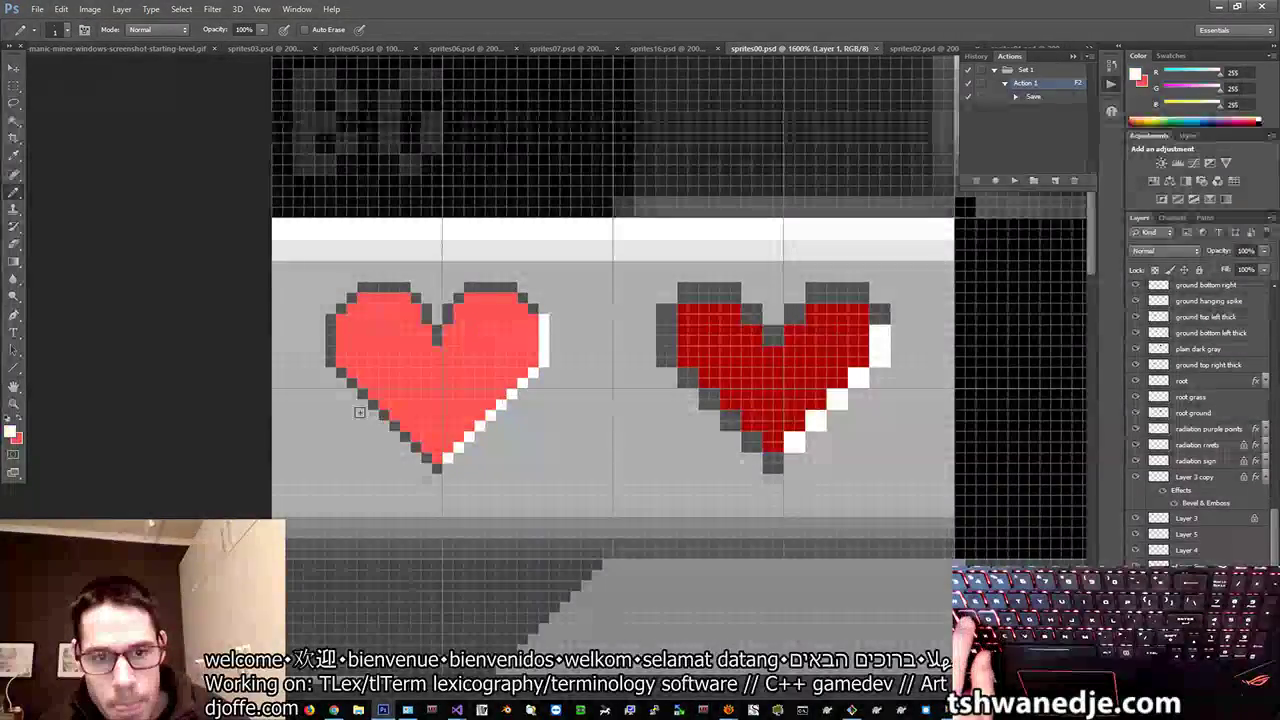
key("ctrl+minus")
key("ctrl+minus")
key("ctrl+minus")
key("ctrl+minus")
key("ctrl+minus")
key("ctrl+minus")
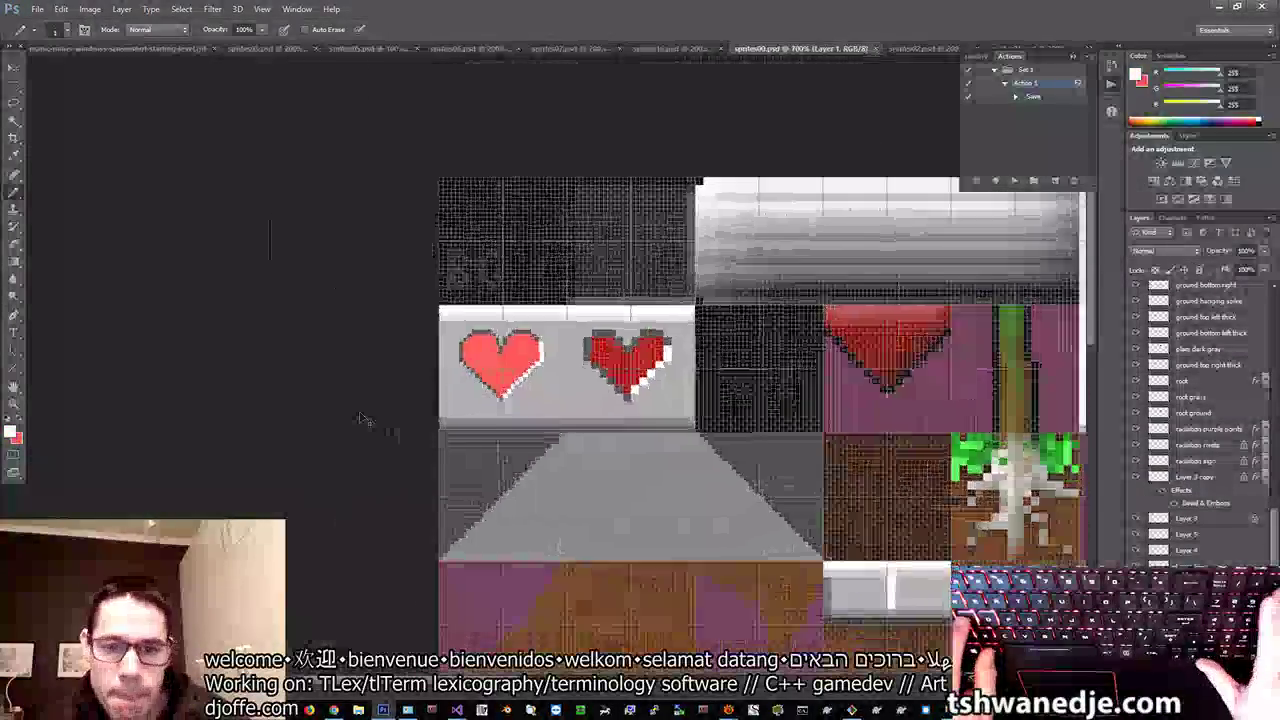
scroll(365, 420, "down", 2)
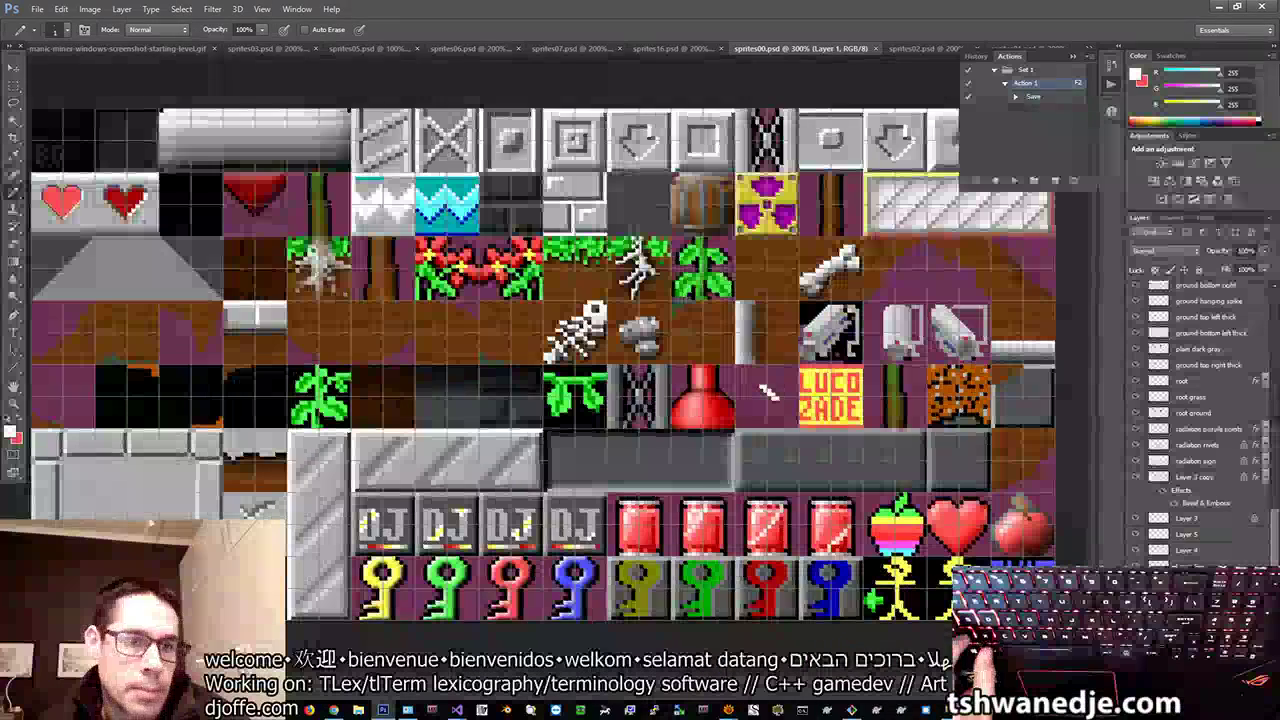
Step: Switch to the vcDave project in Visual Studio, run Dave Gnukem and start a new game with the debug features enabled
key("super+Tab")
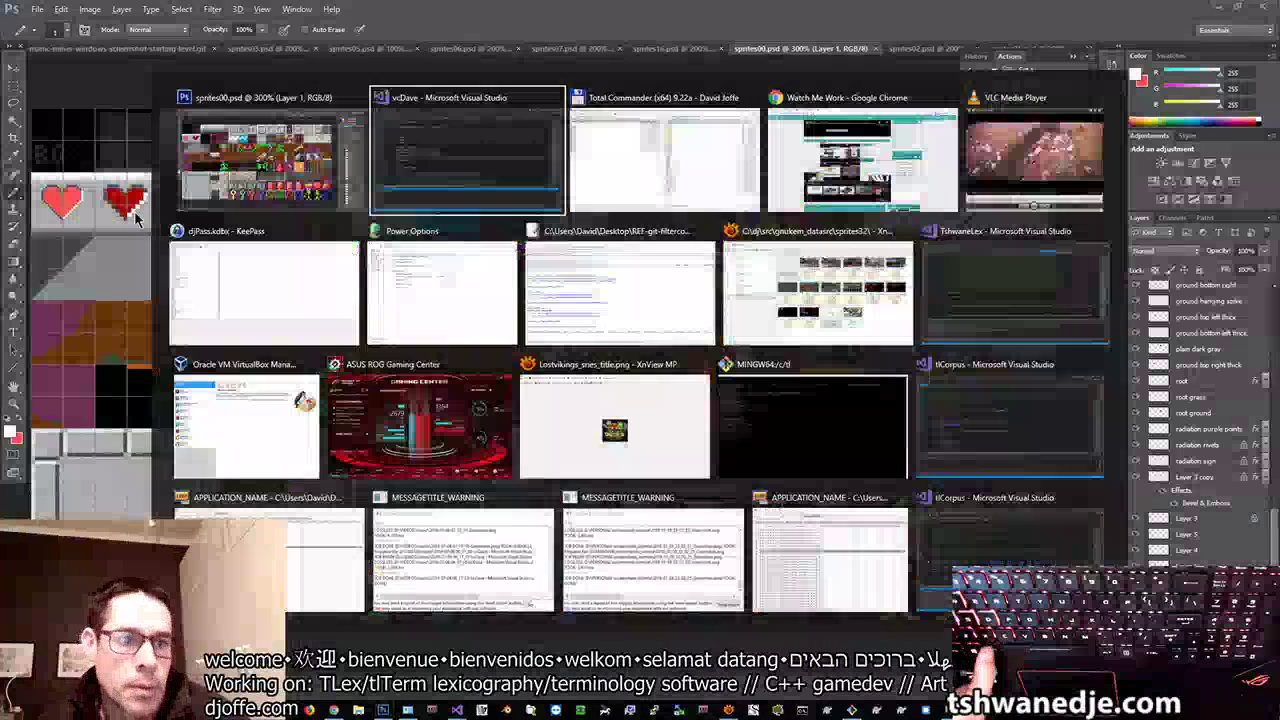
key("alt+Tab")
key("alt+Tab")
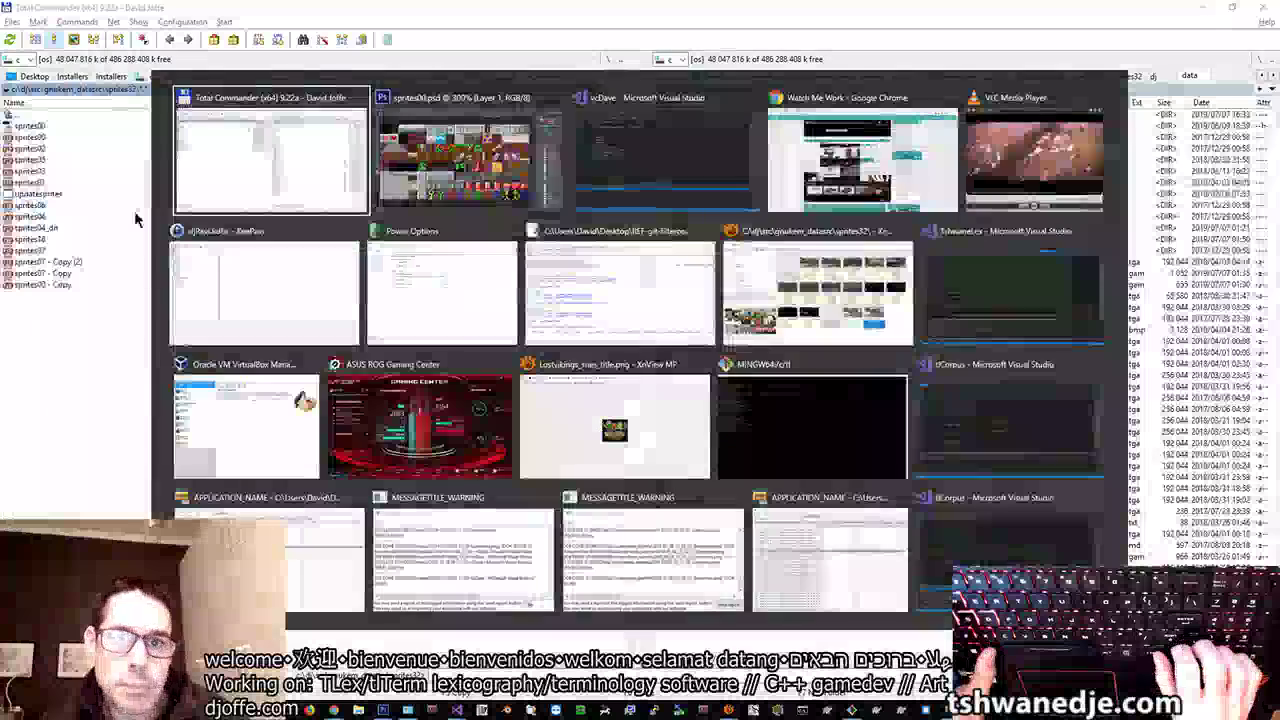
key("alt+Tab")
key("F5")
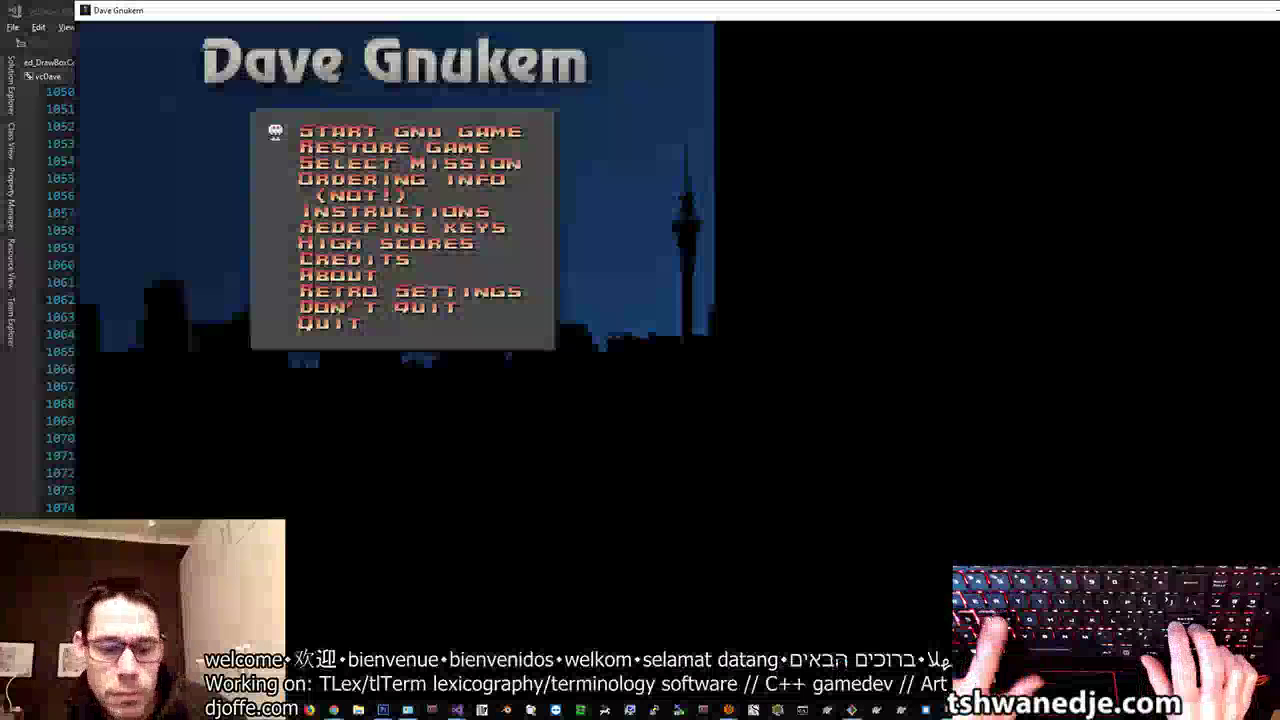
key("Return")
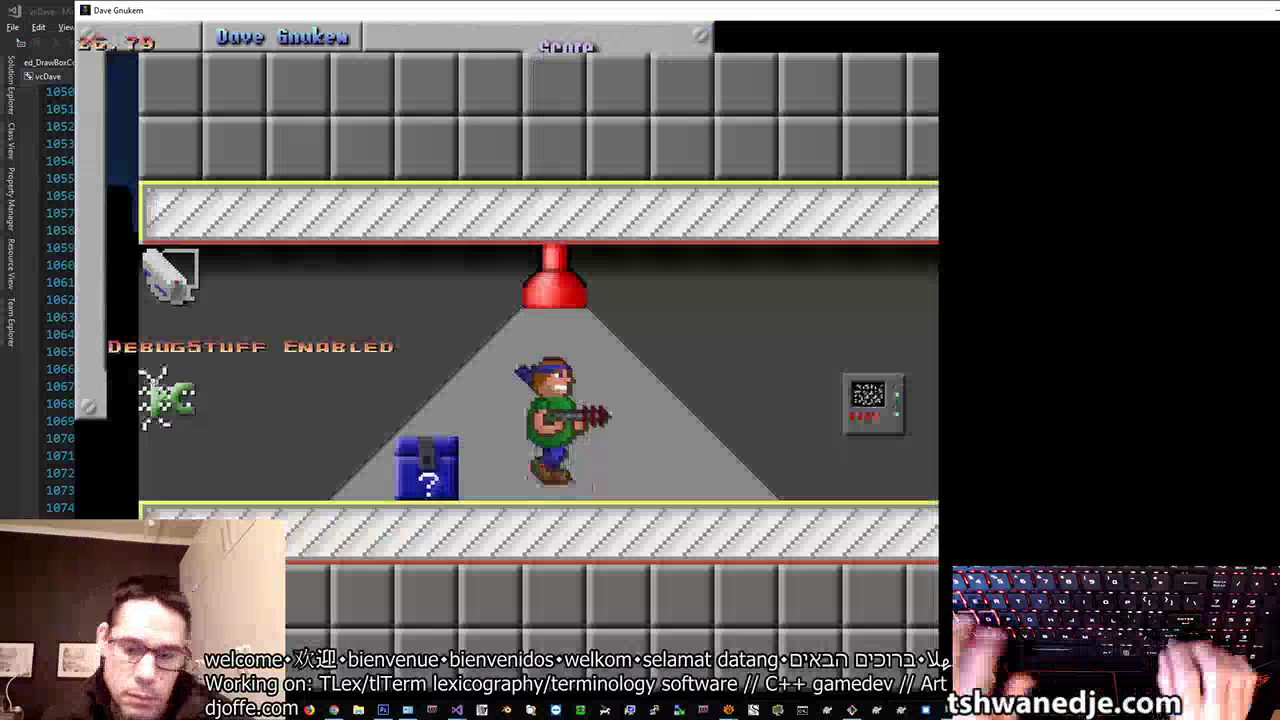
key("BackSpace+F10+l")
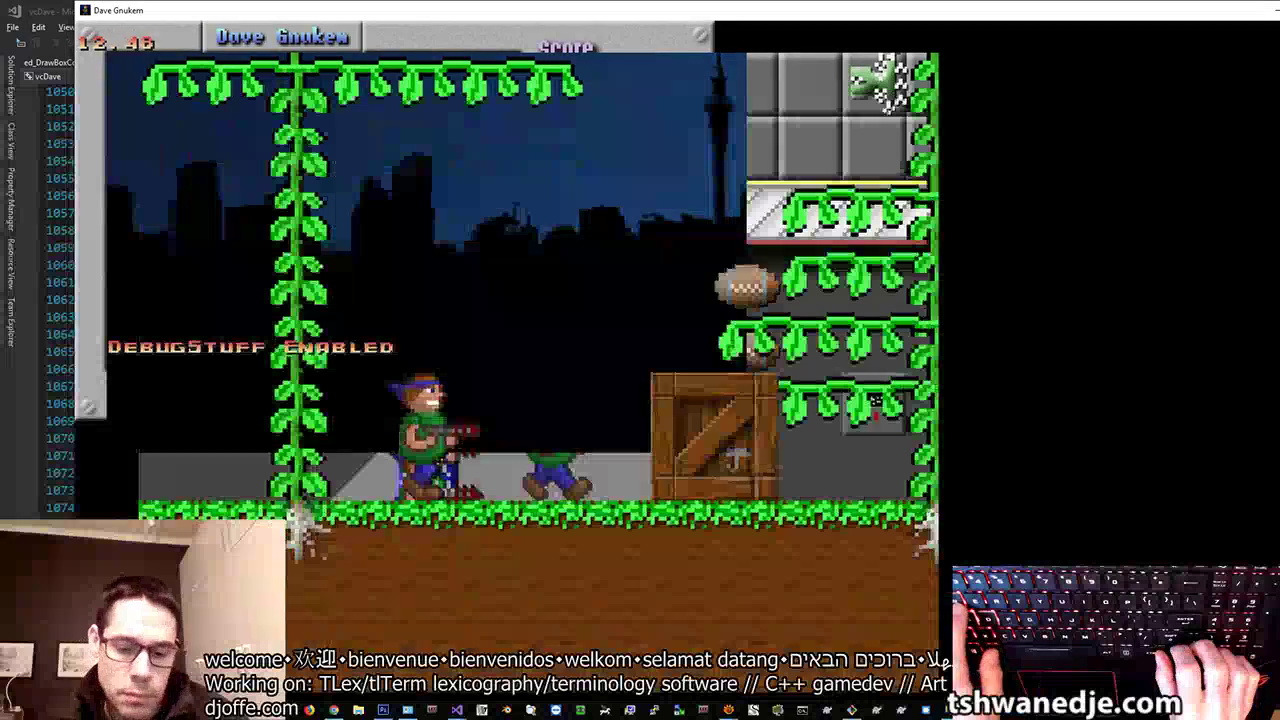
Step: Look through the level in the built-in level editor for heart blocks, and return to the game
key("F4")
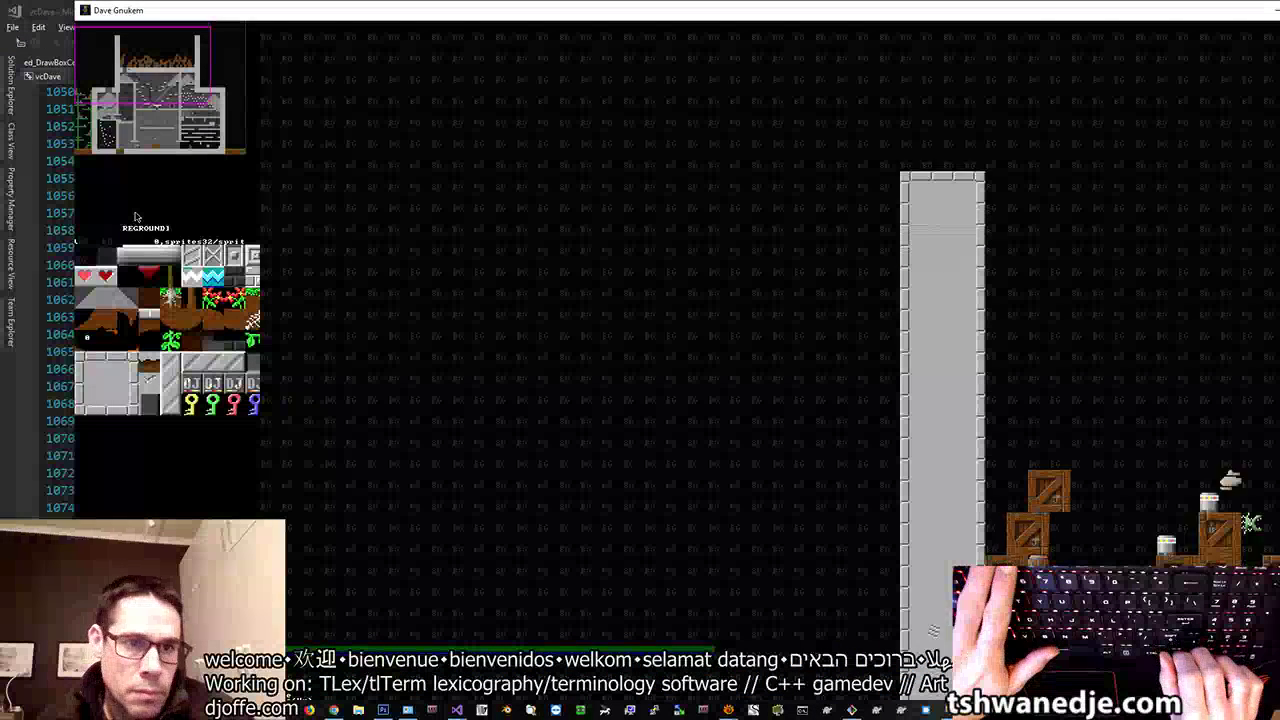
key("Down")
key("Down")
key("Down")
key("Down")
key("Down")
key("Down")
key("Down")
key("Down")
key("Down")
key("Down")
key("Down")
key("Down")
key("Down")
key("Down")
key("Down")
key("Down")
key("Down")
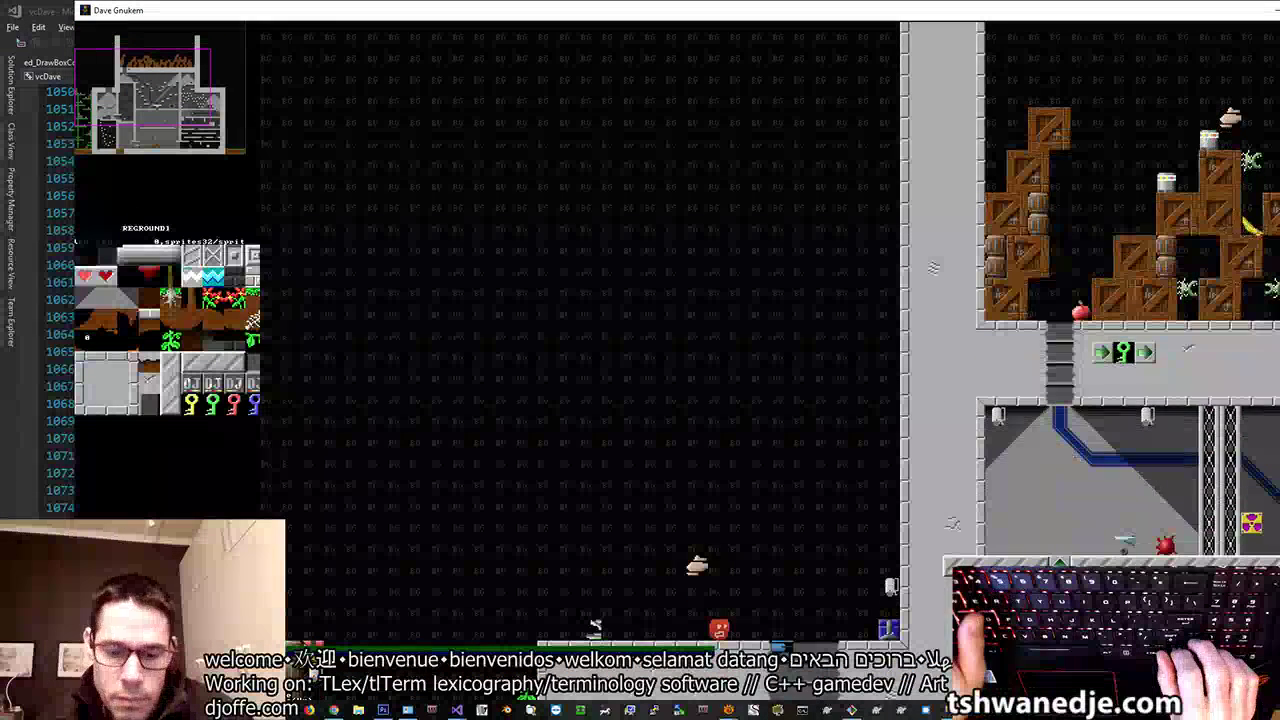
key("F4")
key("Up")
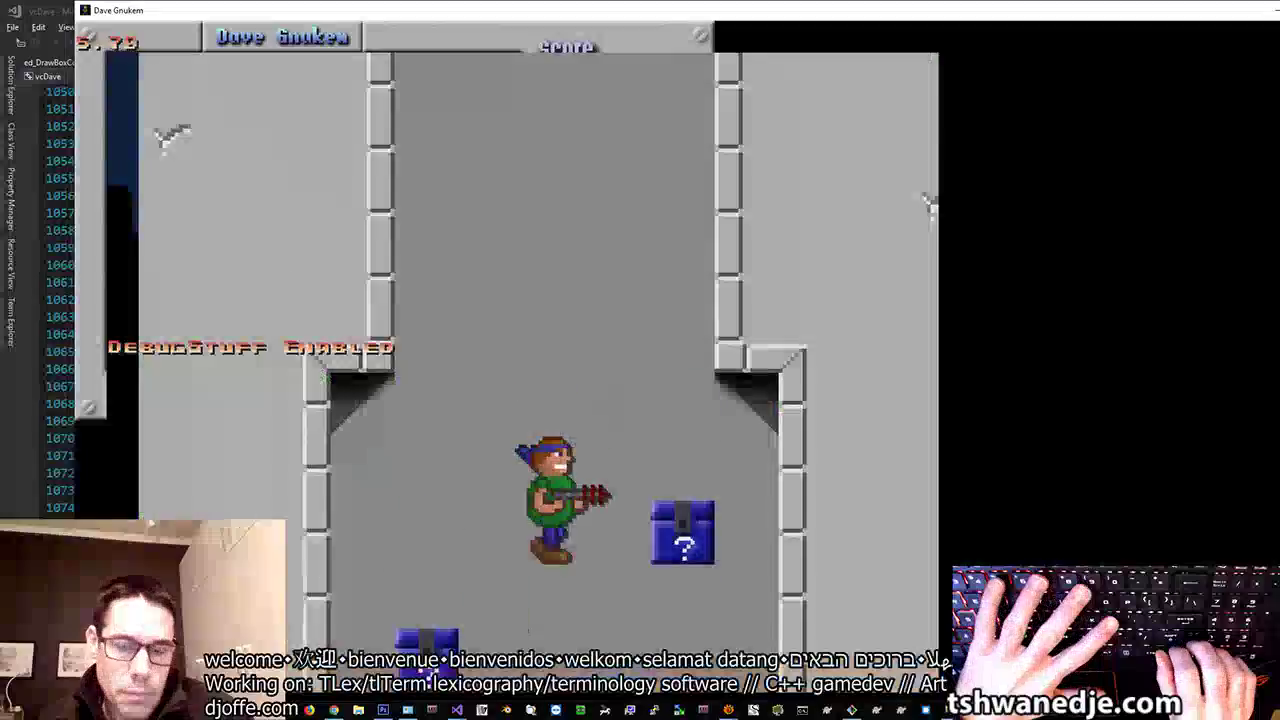
Step: Skip ahead two levels and look through the lower part of that level in the built-in editor for heart blocks
key("Page_Down")
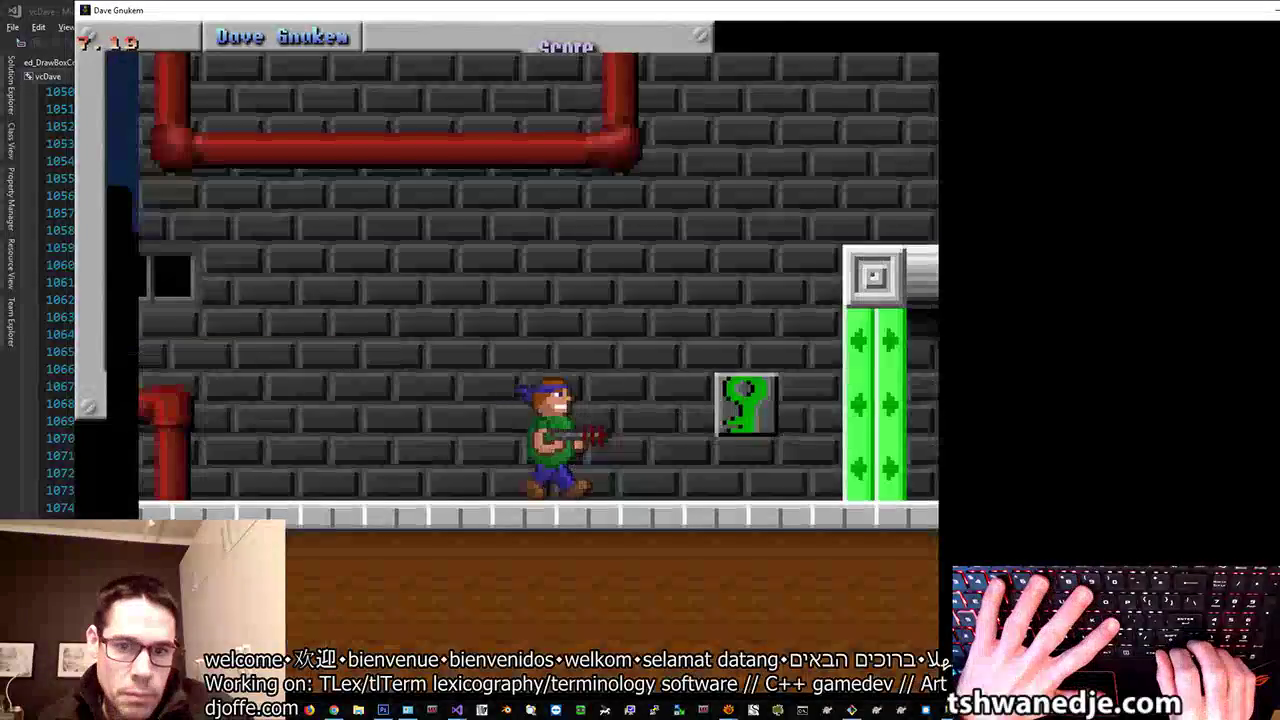
key("Page_Down")
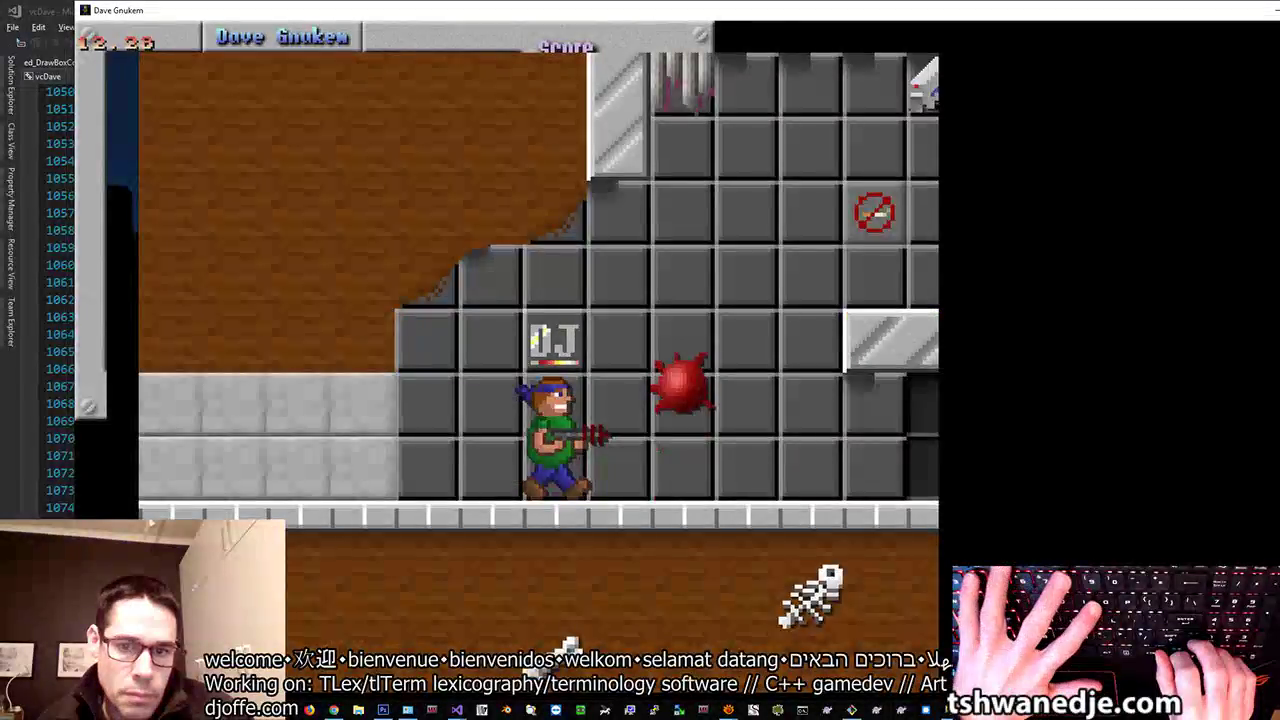
key("F4")
key("Down")
key("Down")
key("Down")
key("Down")
key("Down")
key("Down")
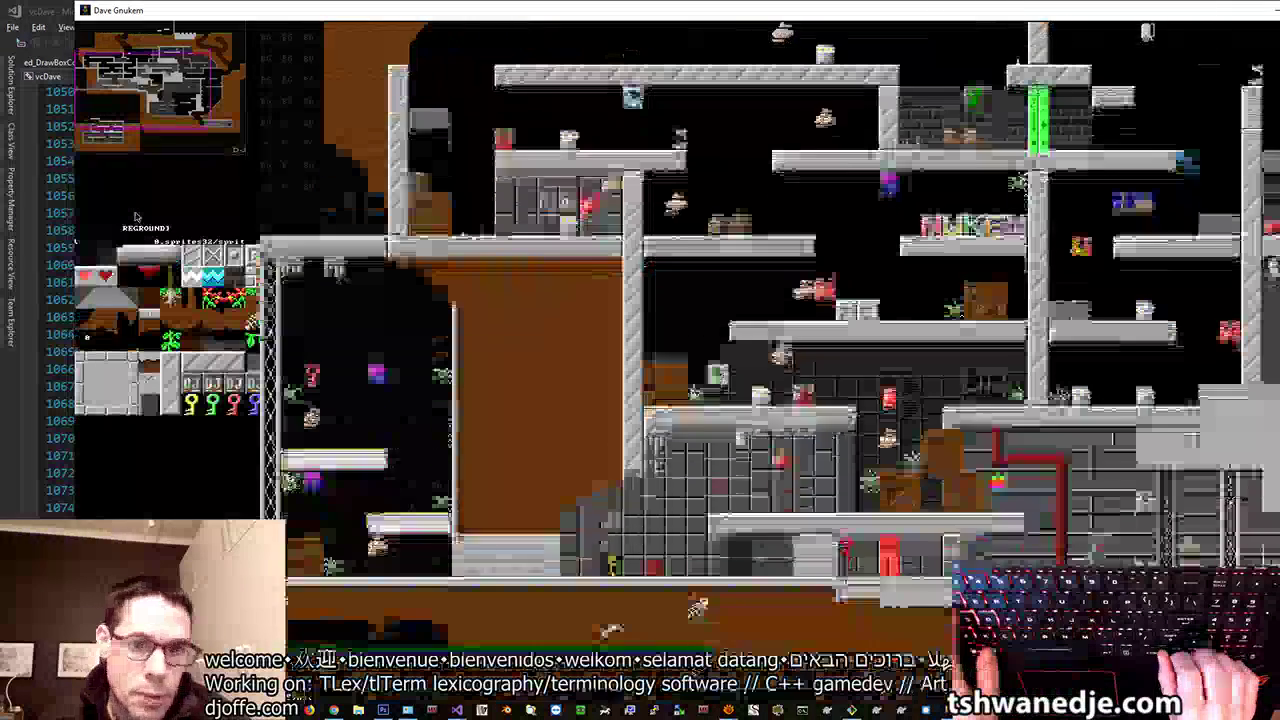
key("Down")
key("Down")
key("Down")
key("Down")
key("Down")
key("Down")
key("Down")
key("Down")
key("Down")
key("Down")
key("Down")
key("Down")
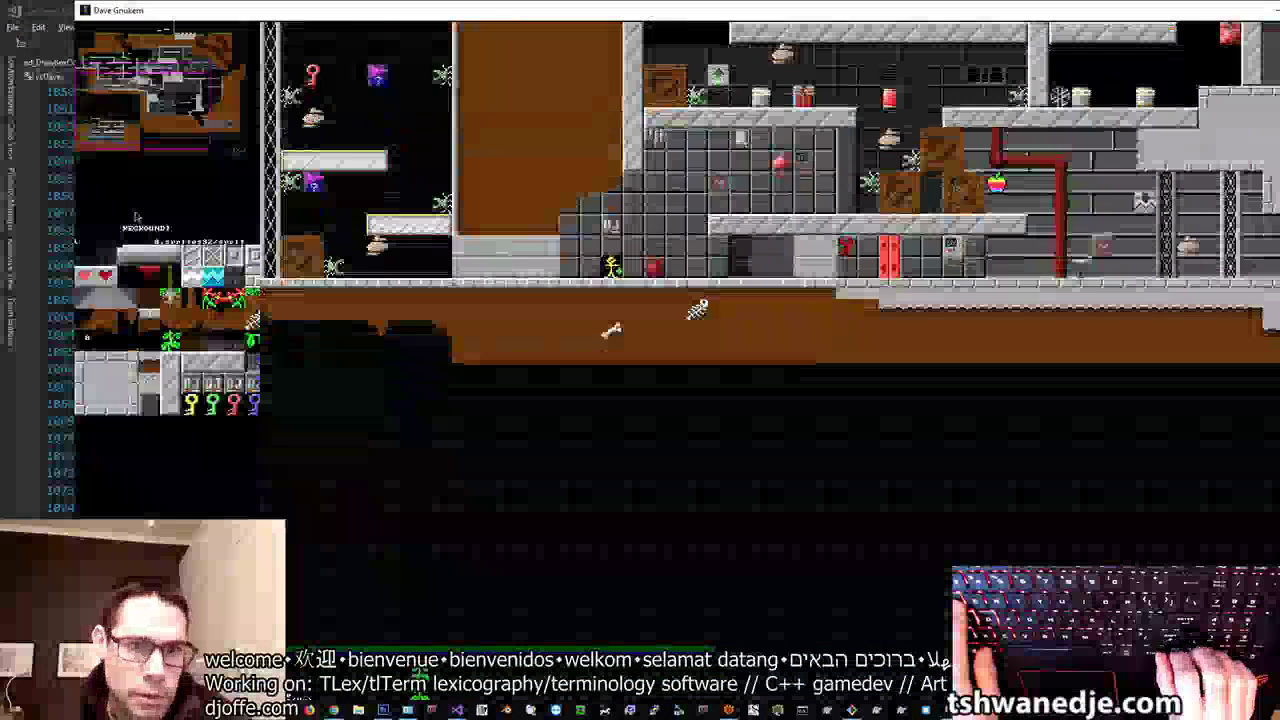
key("Down")
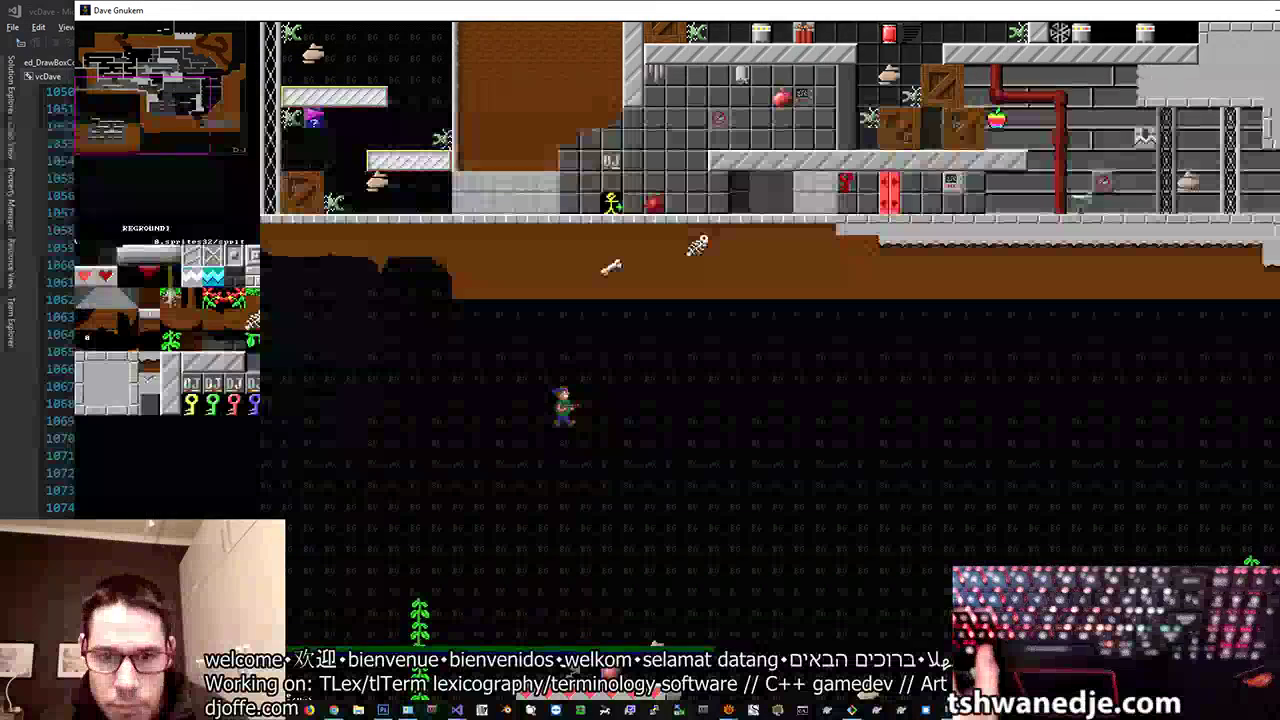
Step: Return to the game and walk the hero along the heart blocks to examine the reshaped hearts in play
key("F4")
key("Left")
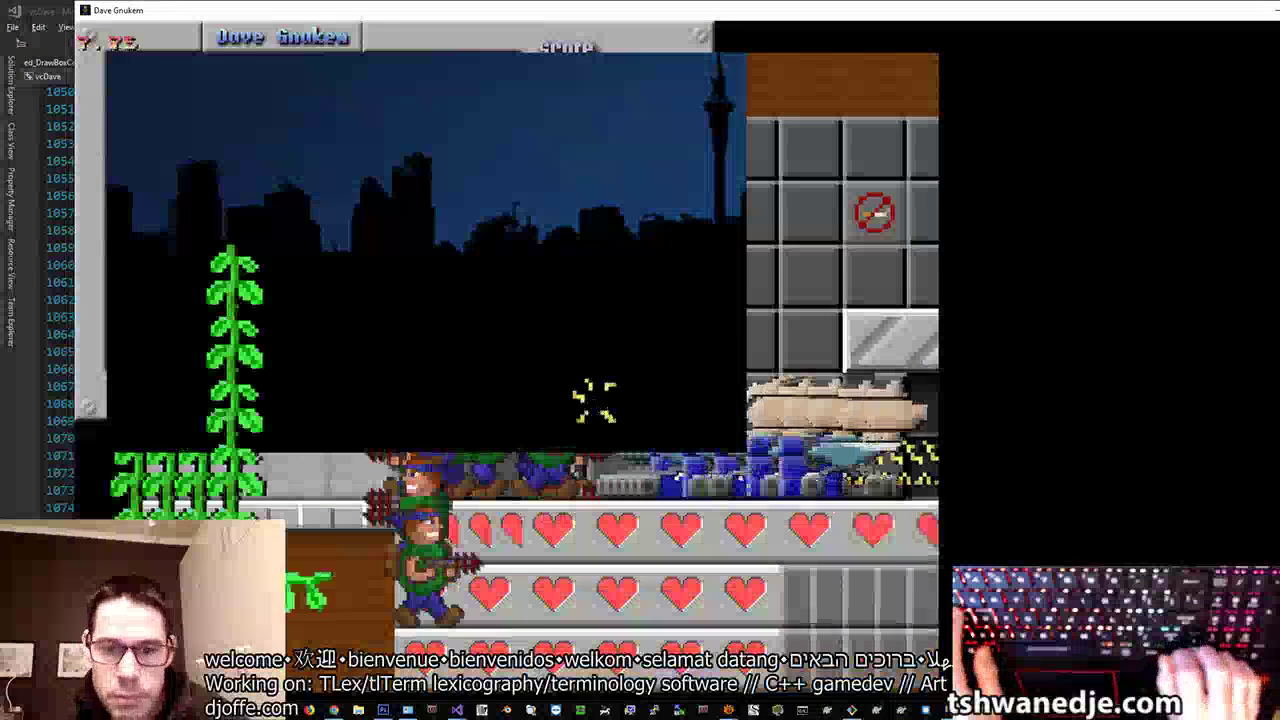
key("Right")
key("Left")
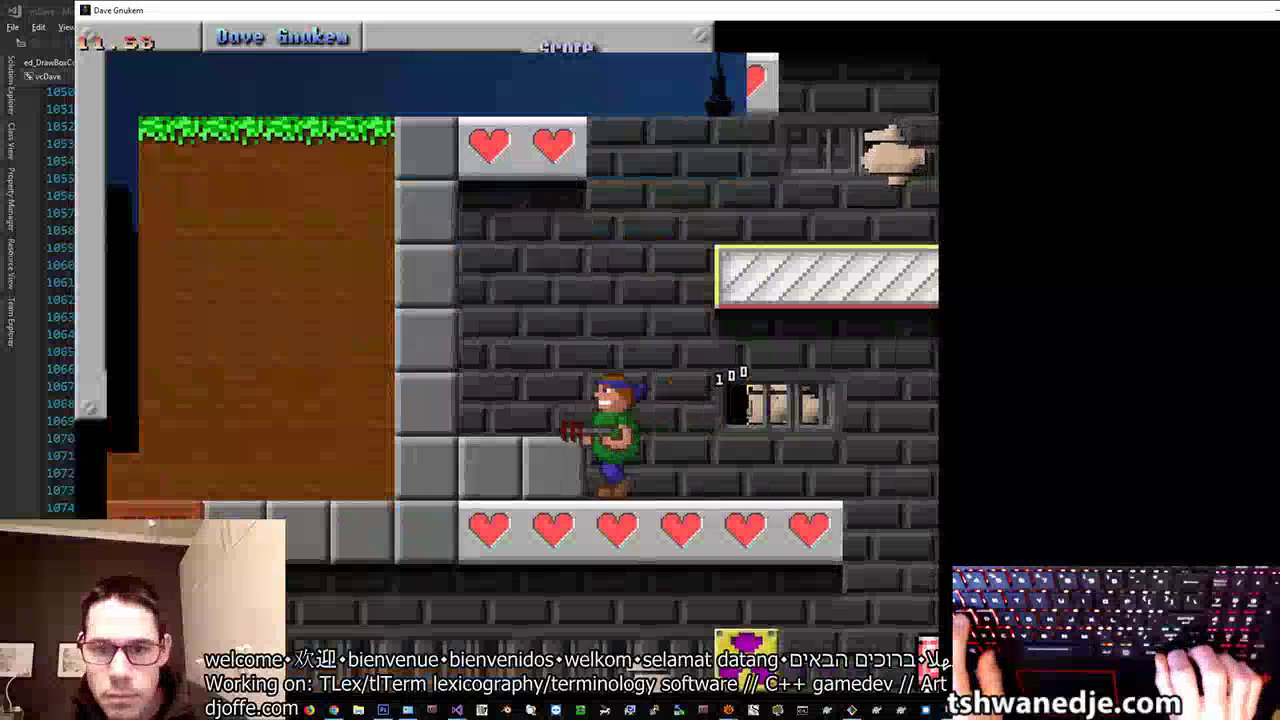
Step: Play through the brick room around the light heart ledges, shoot the flying enemies and climb onto the white striped platform
key("Right")
key("Left")
key("ctrl")
key("Right")
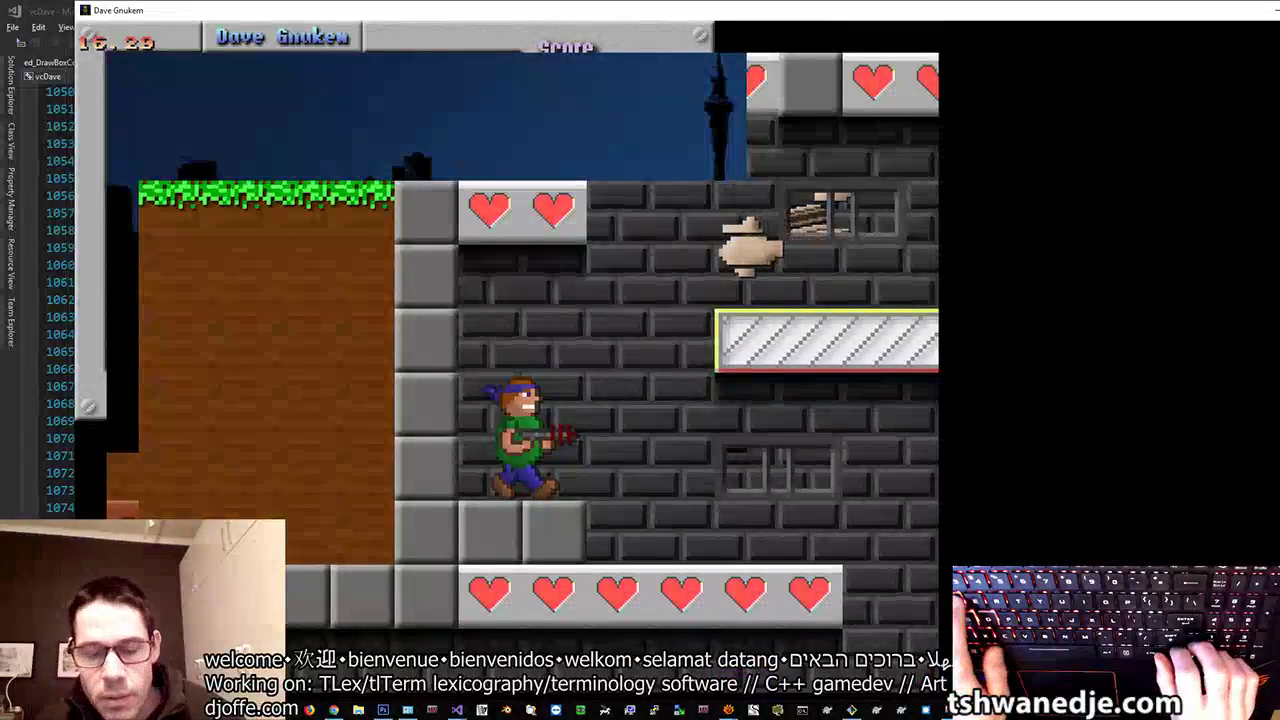
key("ctrl")
key("alt")
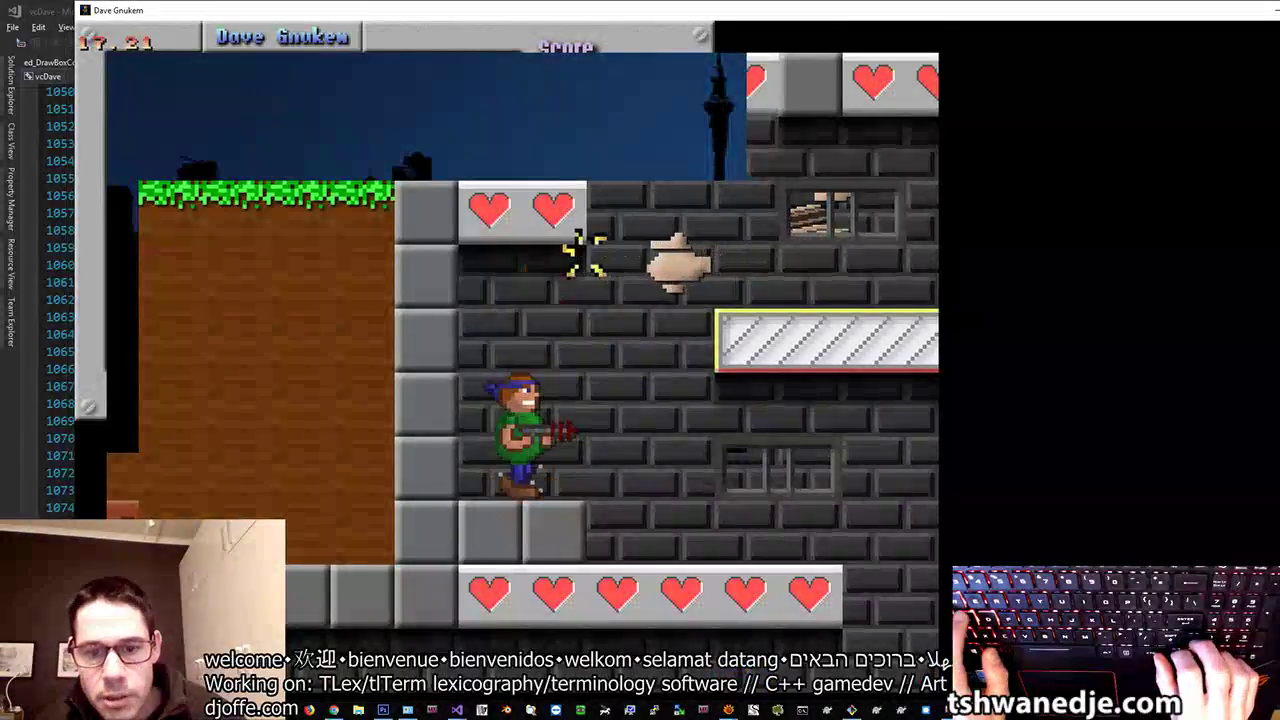
key("alt")
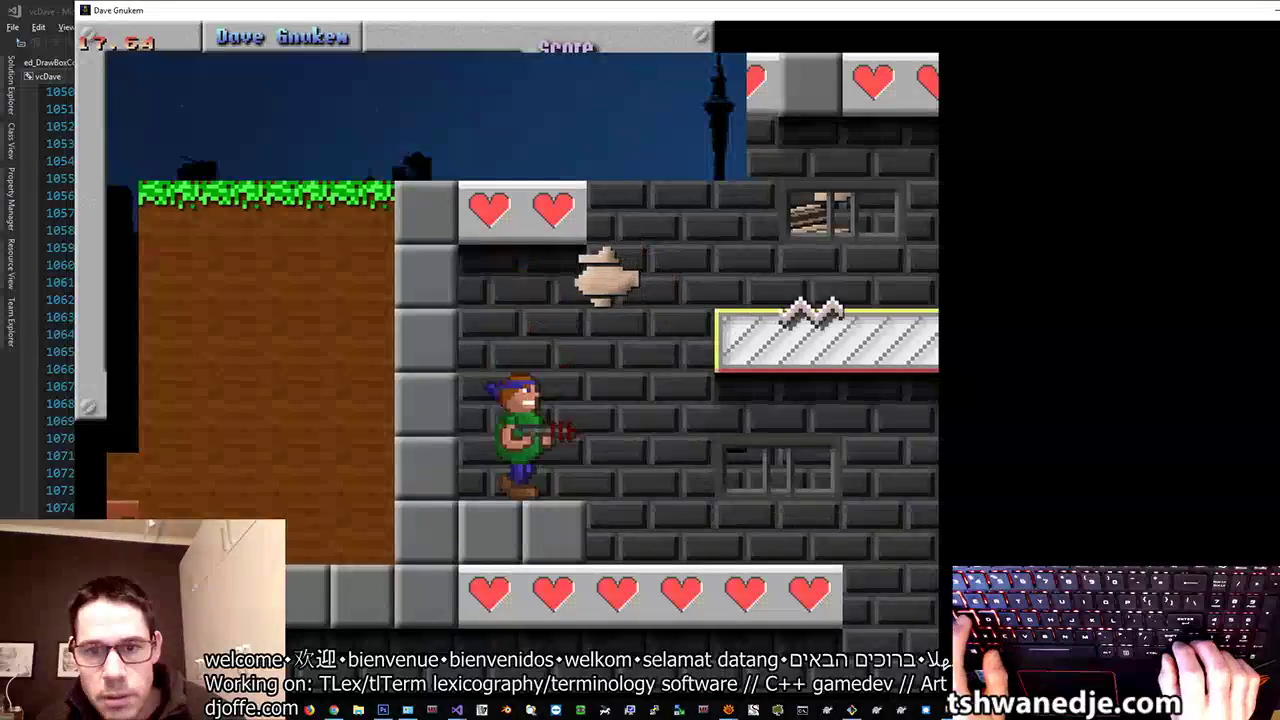
key("ctrl")
key("Right")
key("alt")
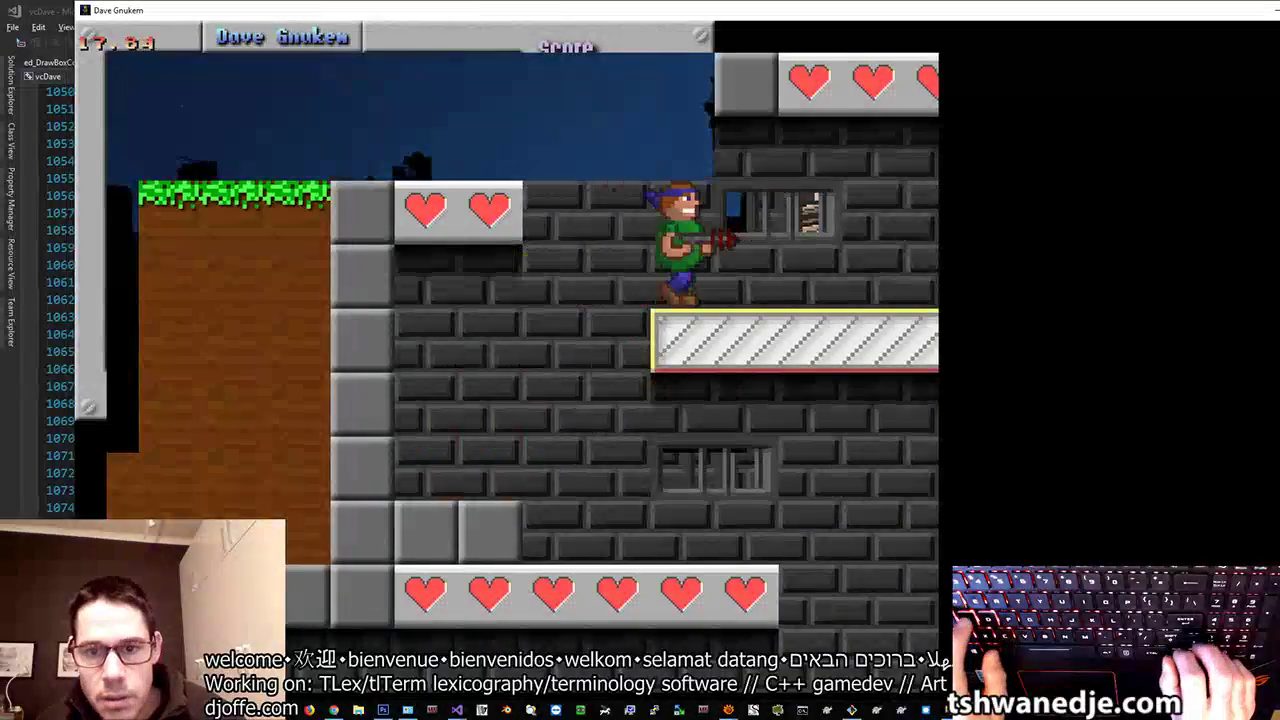
Step: Take the hero up to the grass and vine, and along the spiked heart floor to examine the upper rows of reshaped hearts
key("Right")
key("Left")
key("Right")
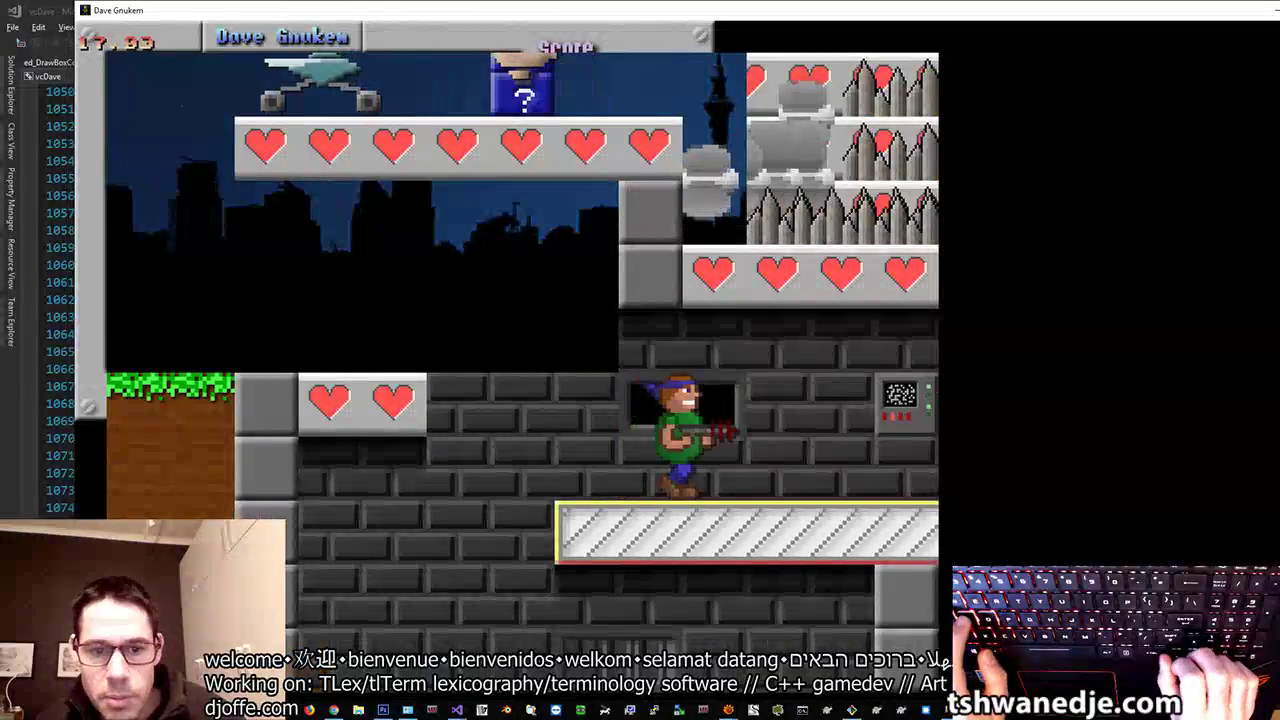
key("Left")
key("alt")
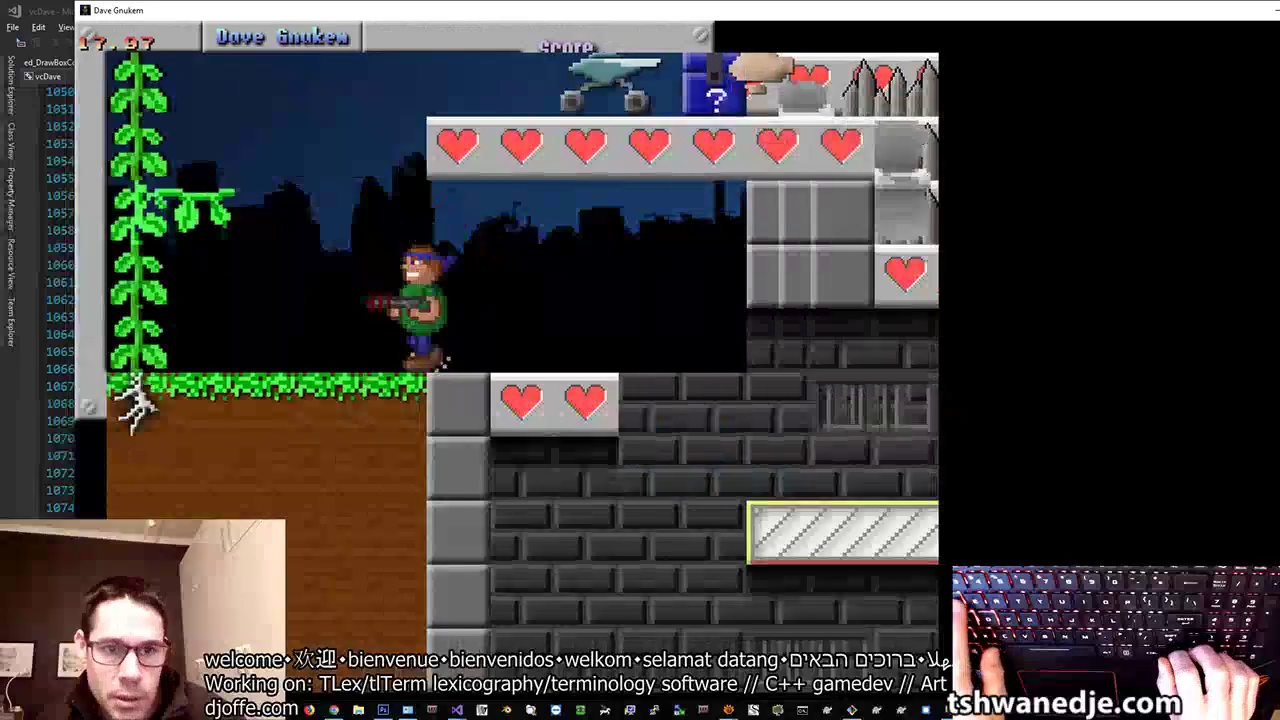
key("Right")
key("alt")
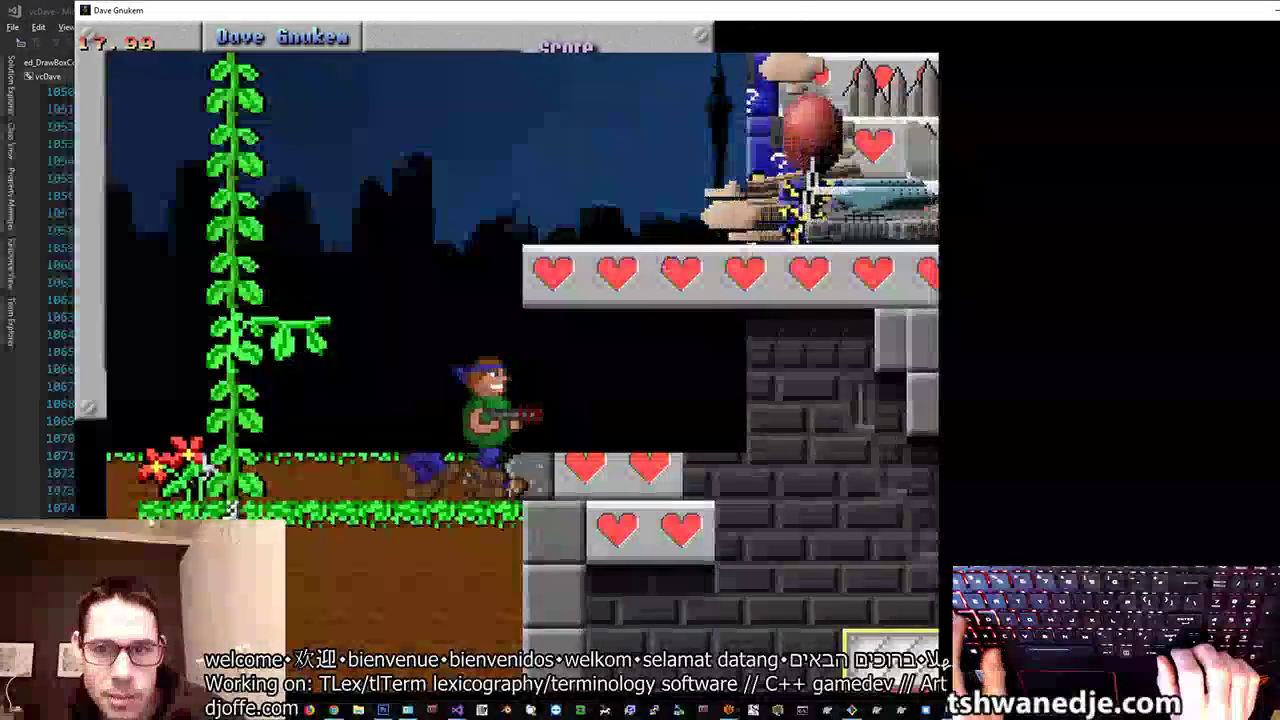
key("alt")
key("Left")
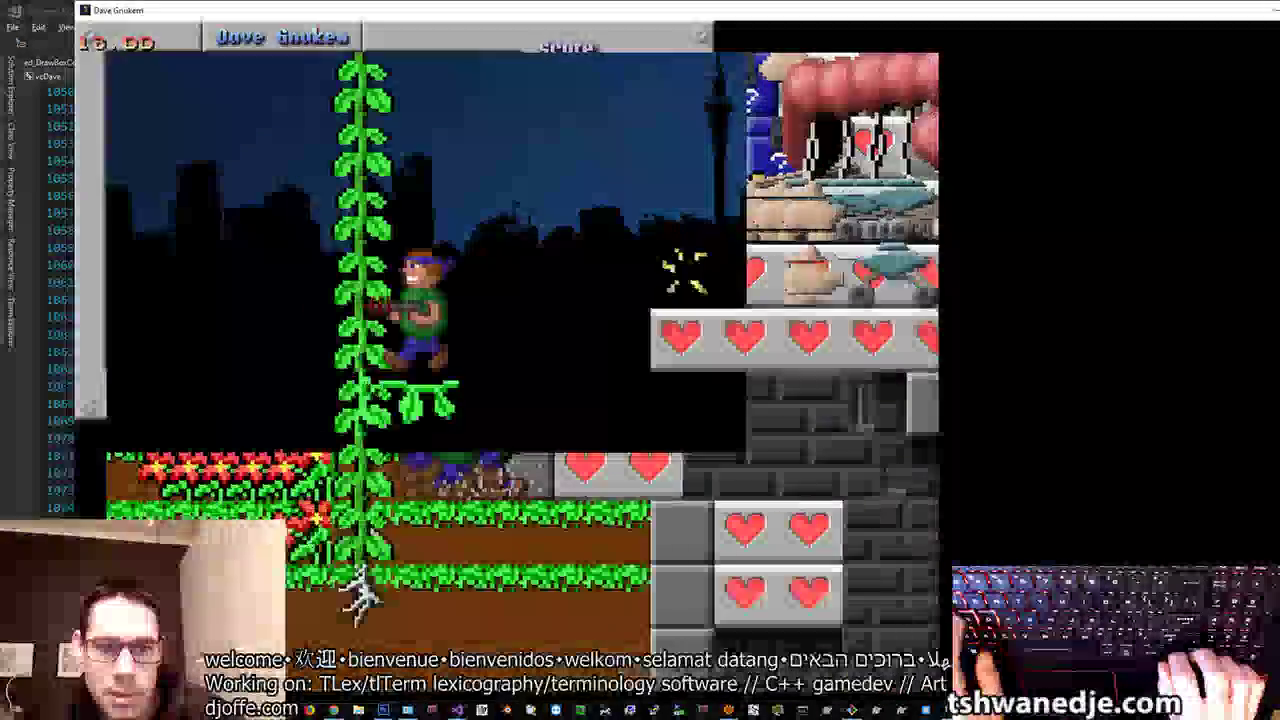
key("Right")
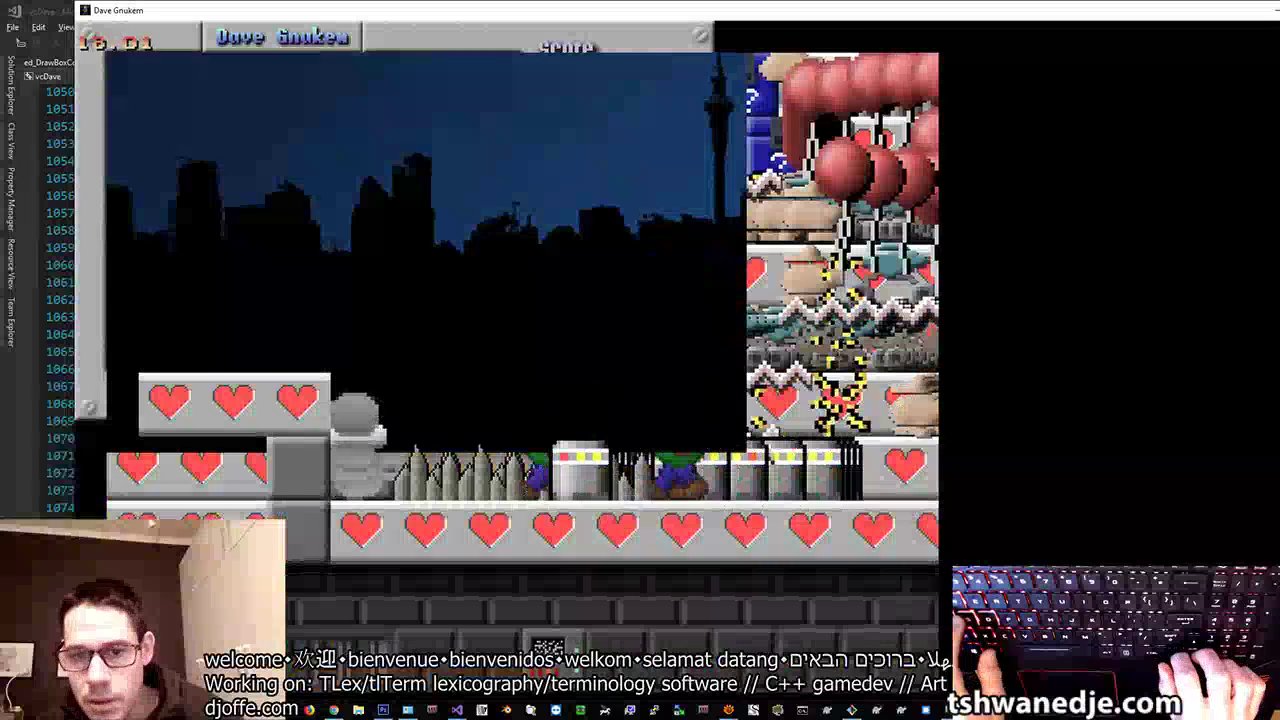
key("Left")
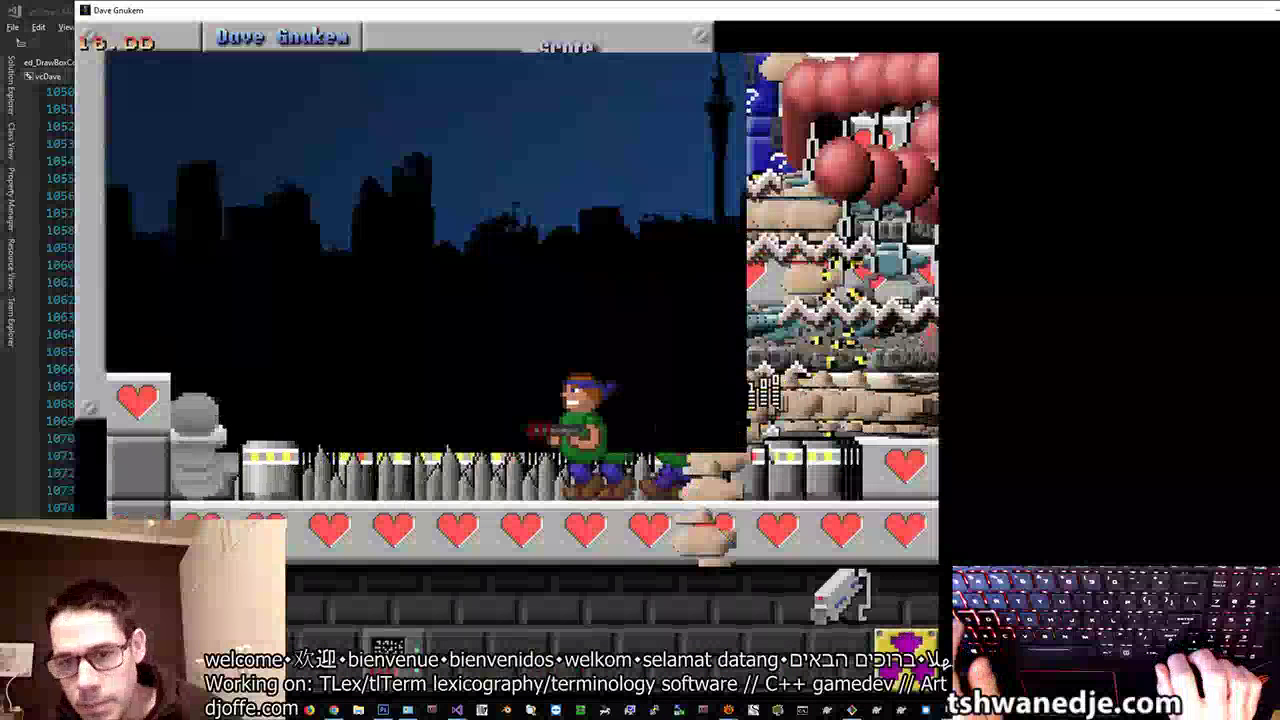
Step: Bring the hero back down past the light heart ledges to the dark red heart ledge and examine both heart shades
key("Right")
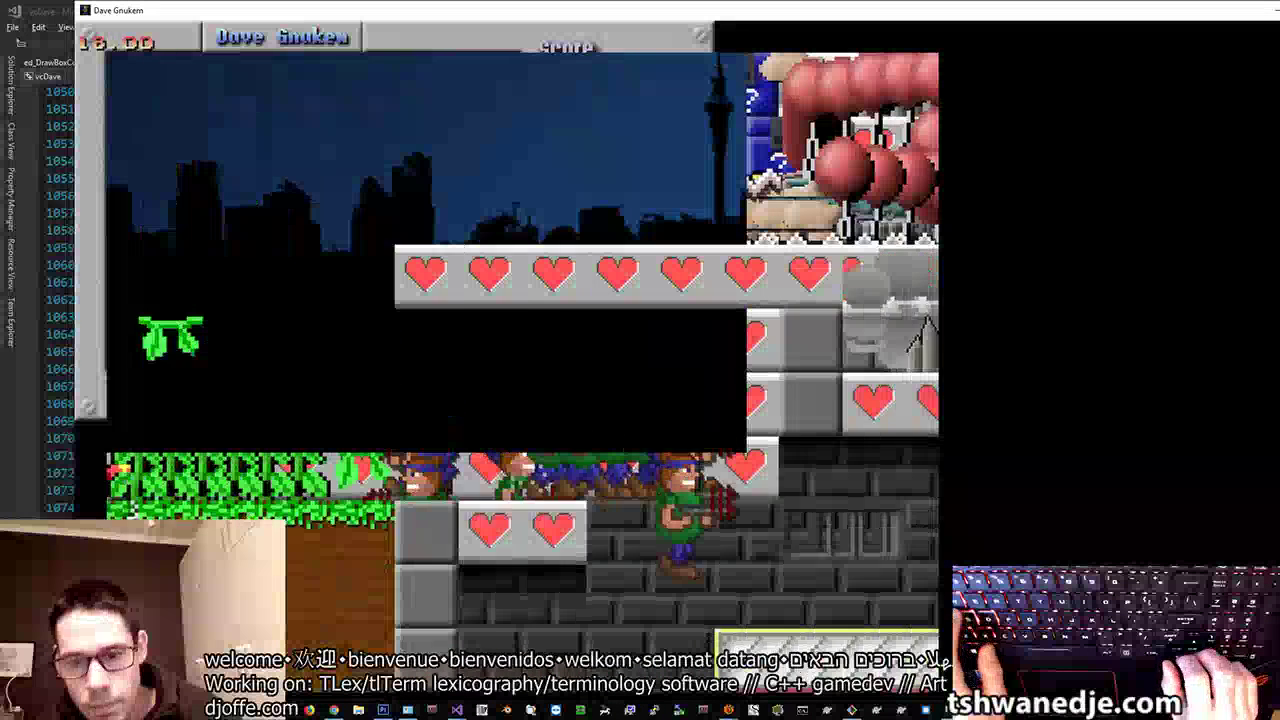
key("Left")
key("Right")
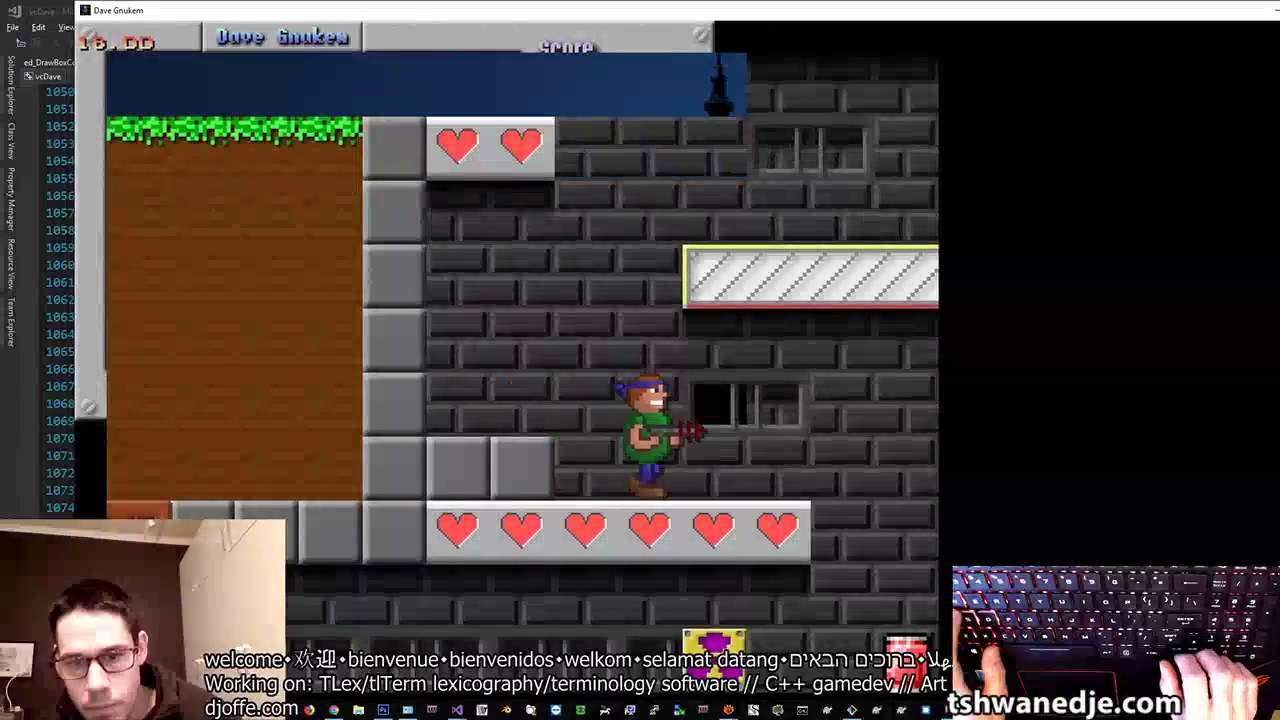
key("Right")
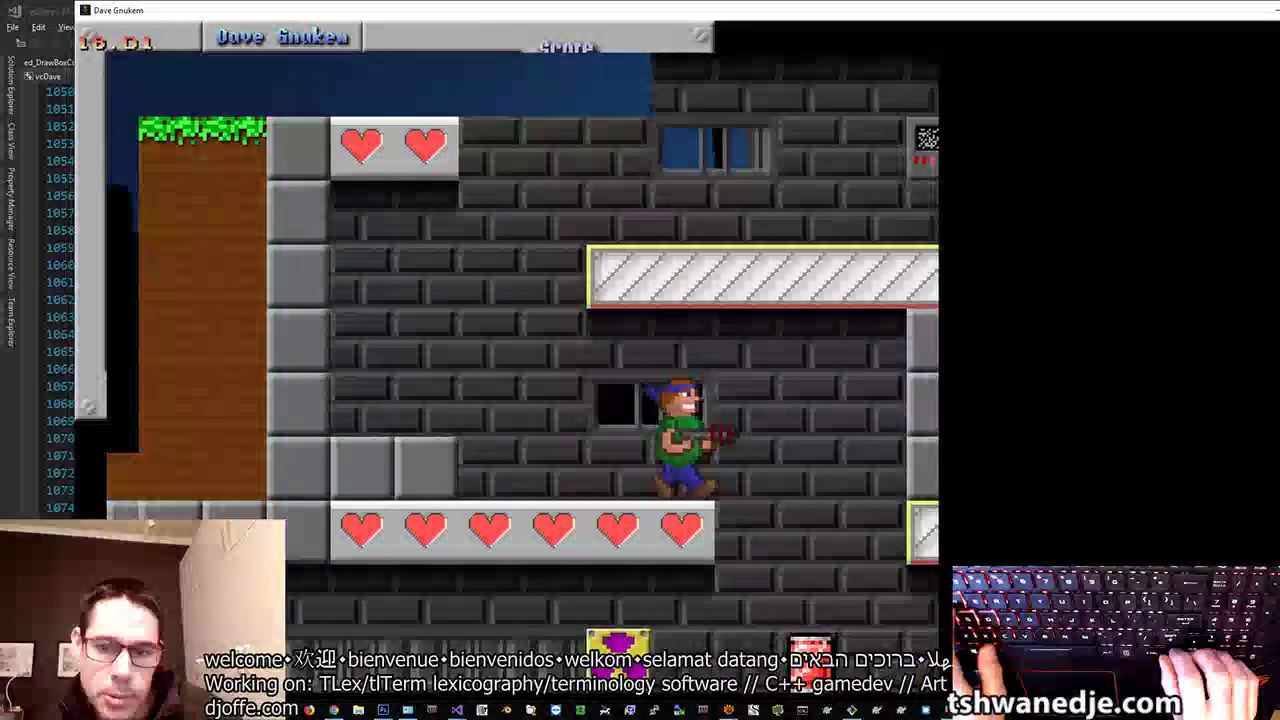
key("Right")
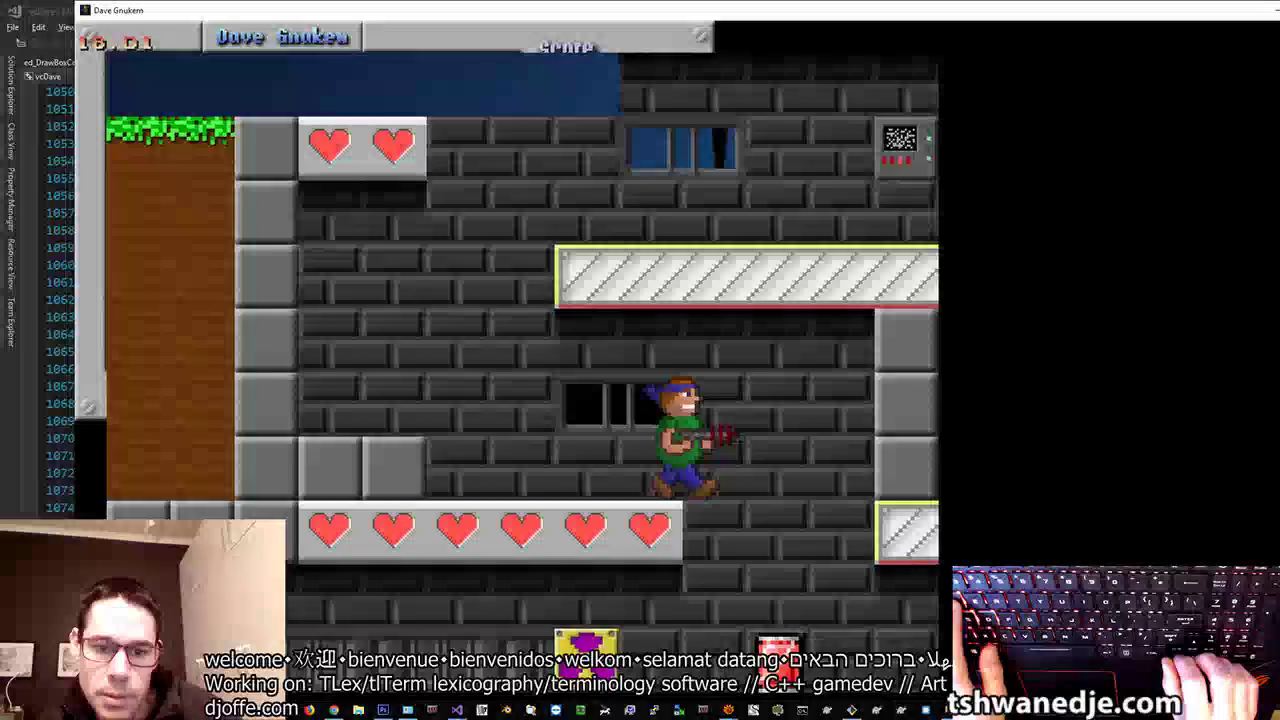
key("Left")
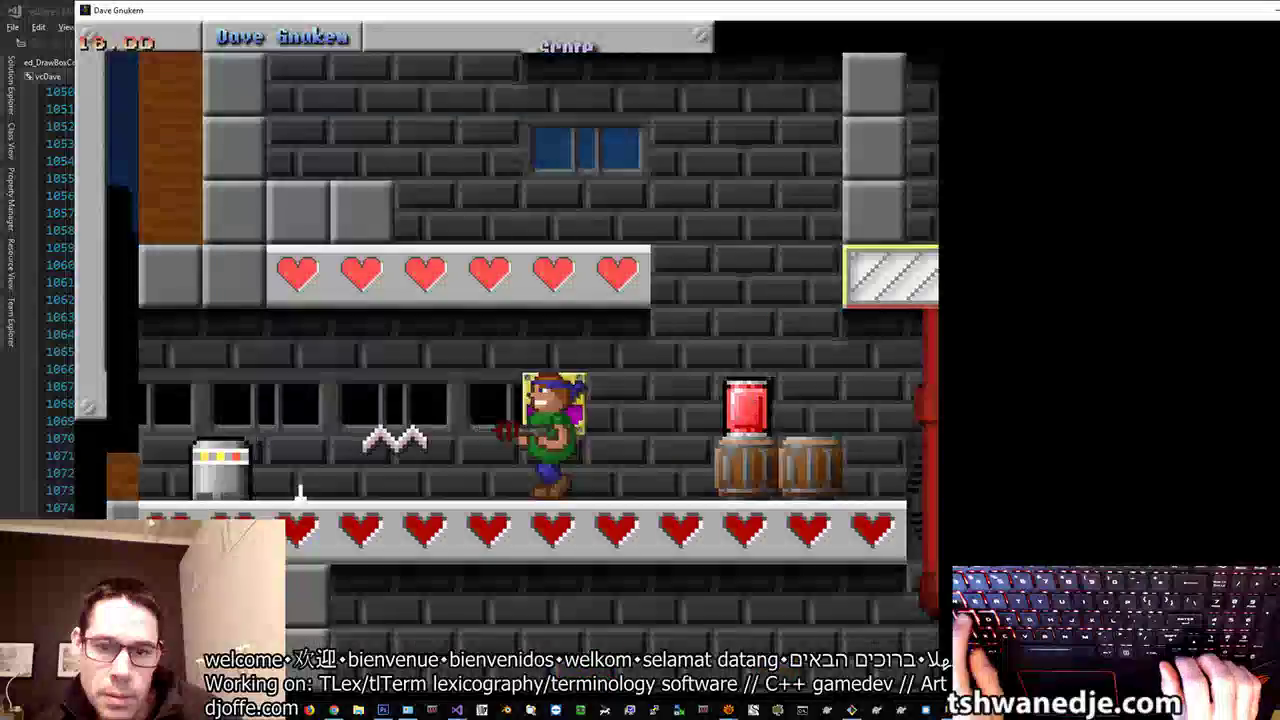
key("Right")
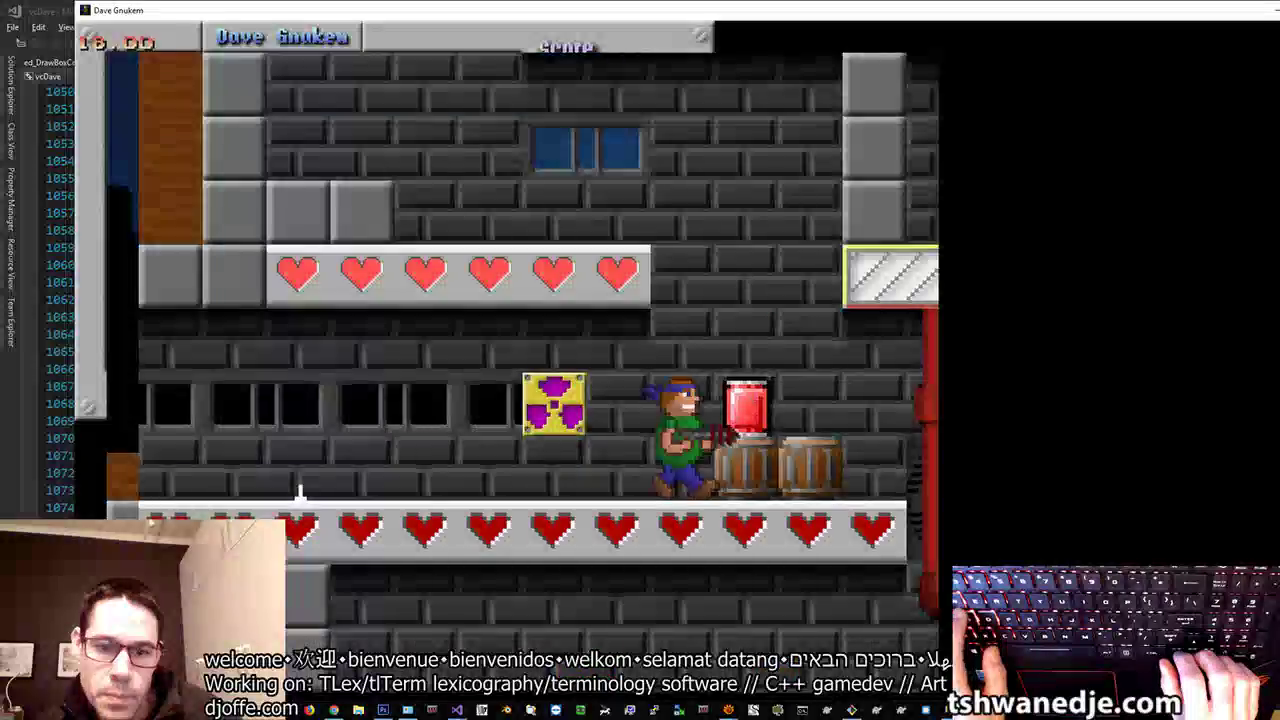
Step: Fight past the barrels, spikes and red pipes beside the dark red heart ledges, and move on to a different level
key("ctrl")
key("Right")
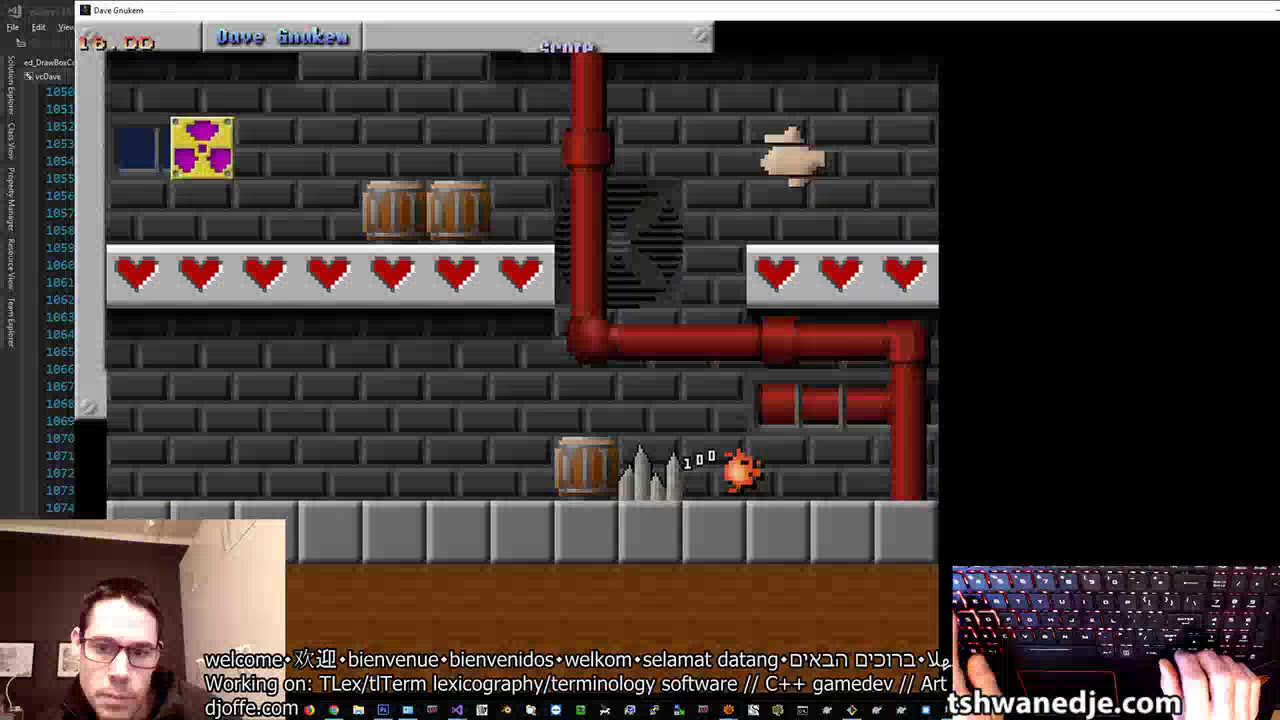
key("ctrl")
key("alt")
key("Right")
key("ctrl")
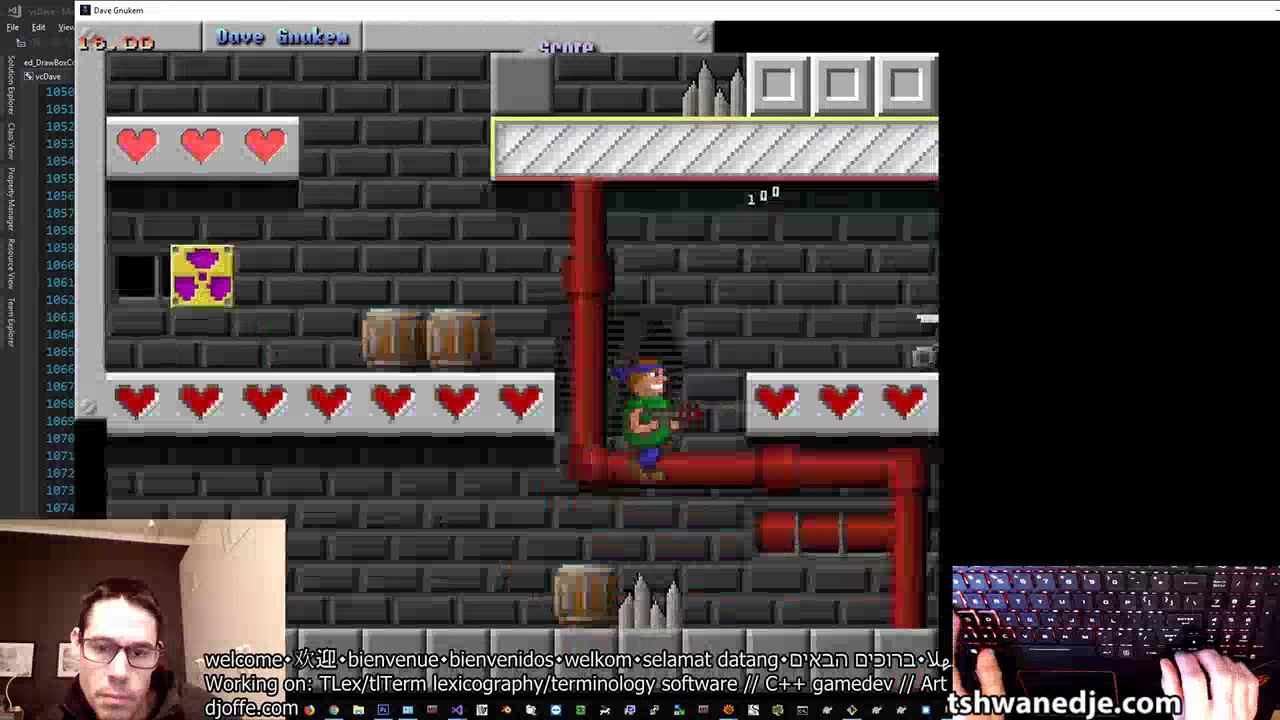
key("Right")
key("alt")
key("Right")
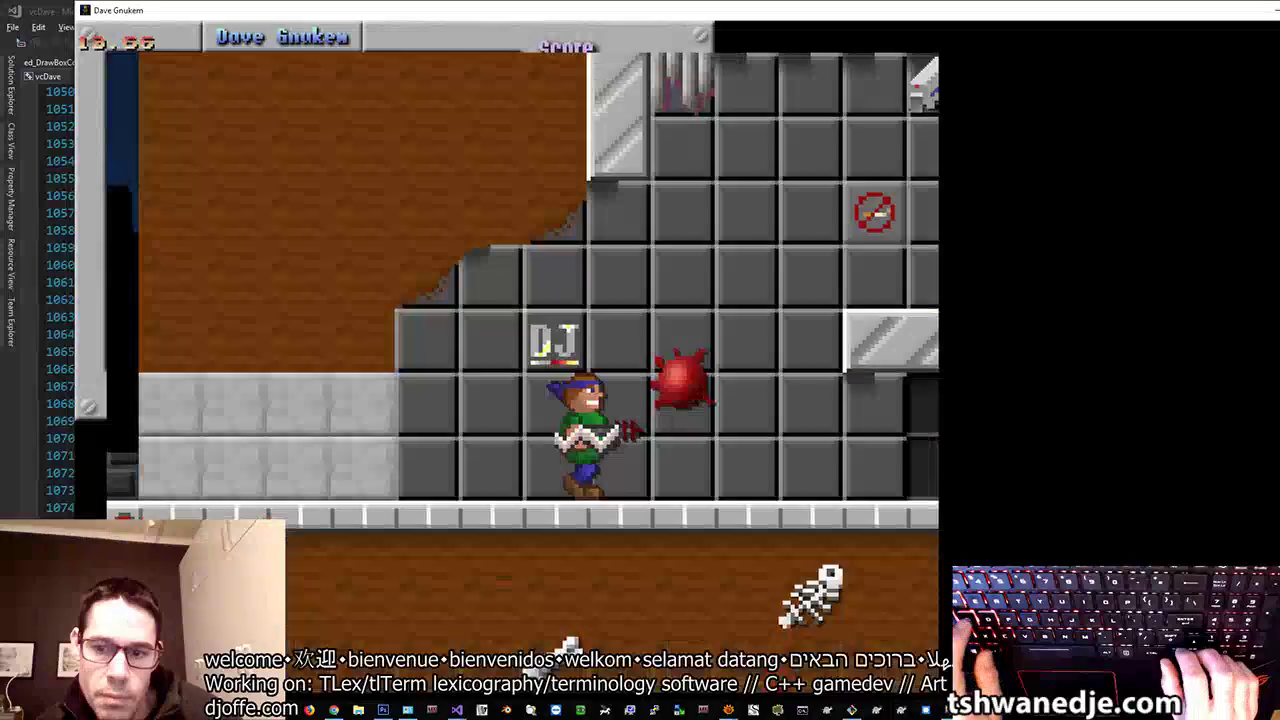
Step: Walk the hero past the red spiked ball through the grey tiled corridor and climb to the ledge with the apple
key("Right")
key("Left")
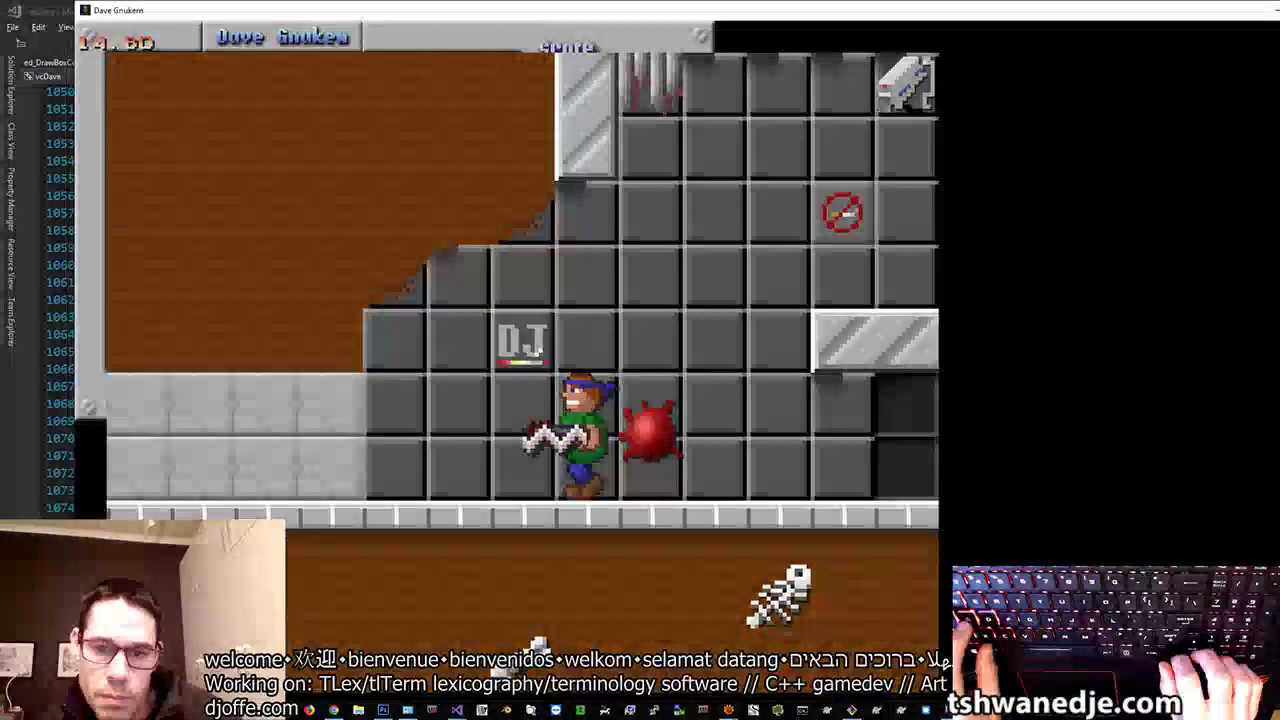
key("Right")
key("ctrl")
key("ctrl")
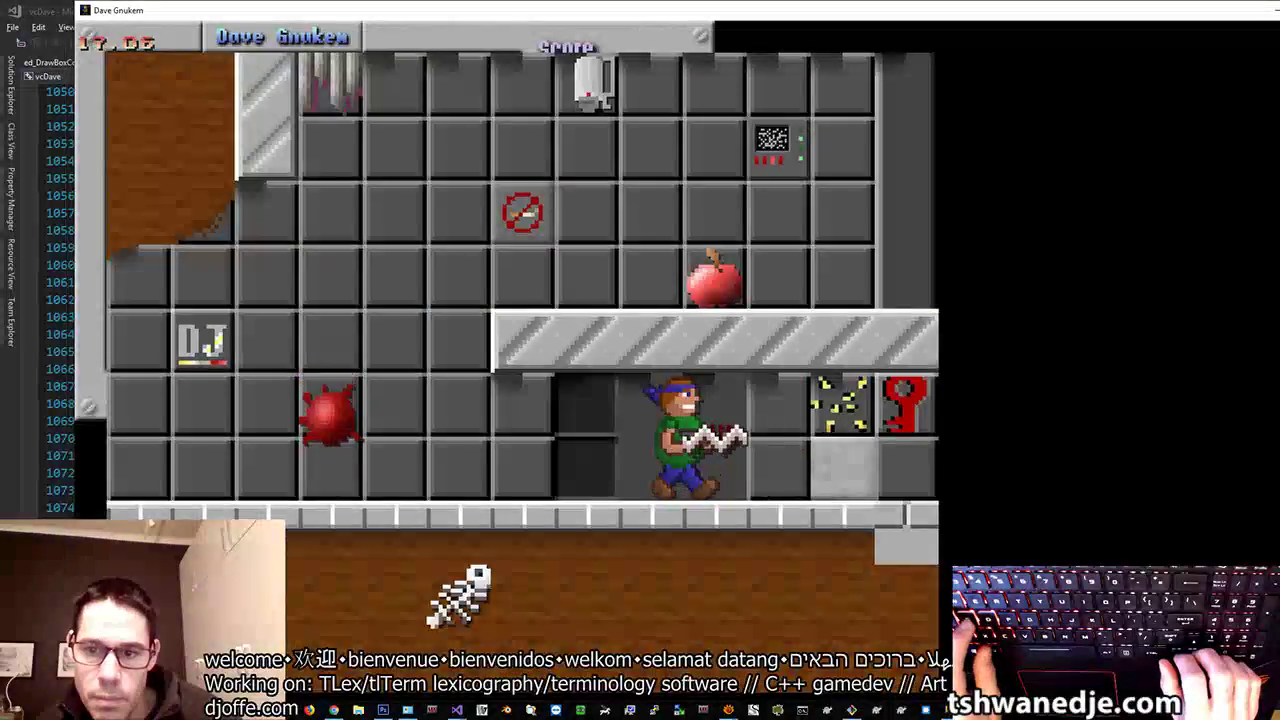
key("Right")
key("Left")
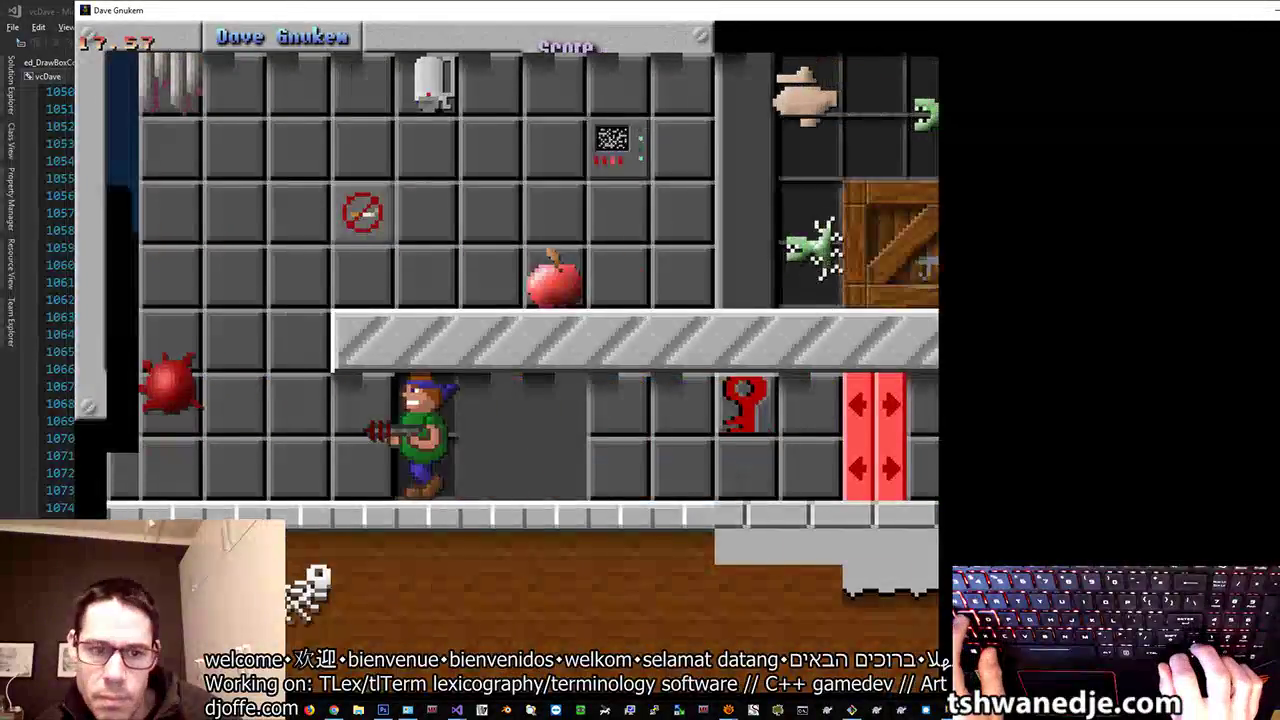
key("Right")
key("ctrl")
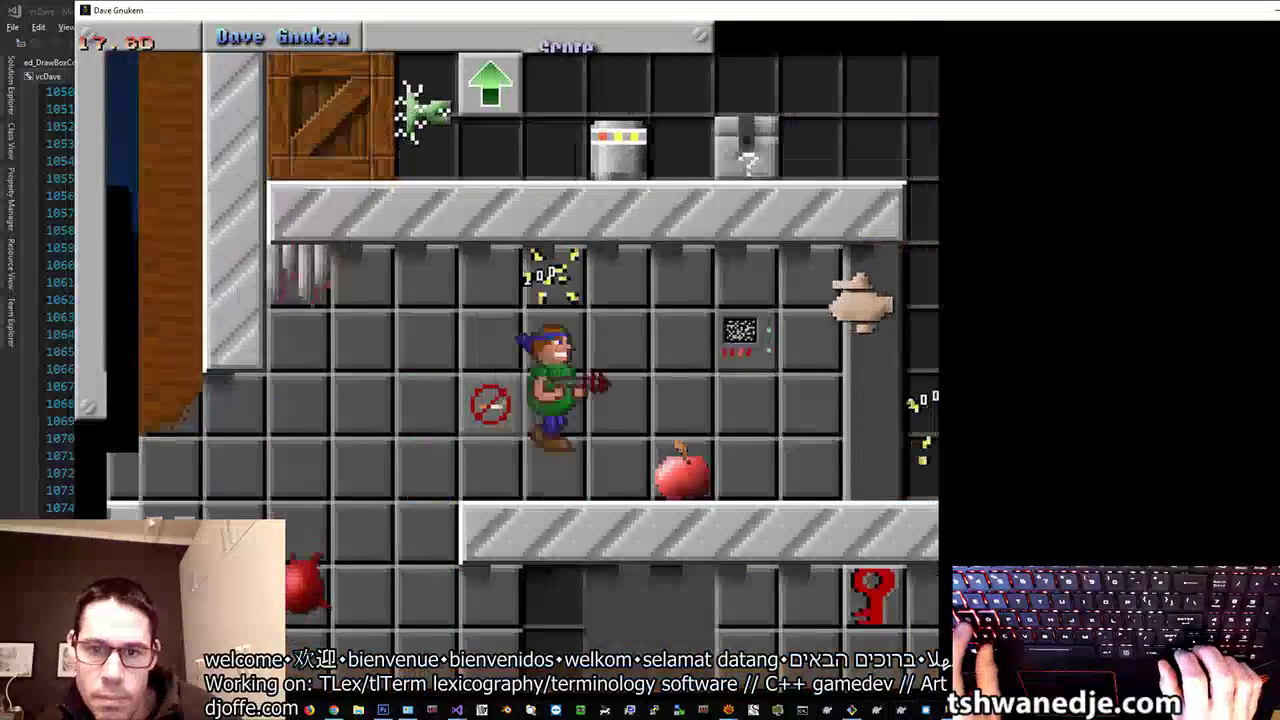
Step: Shoot along the apple ledge and around the canister and grey box above it, and cross the wooden crates to the far ledge
key("Right")
key("ctrl")
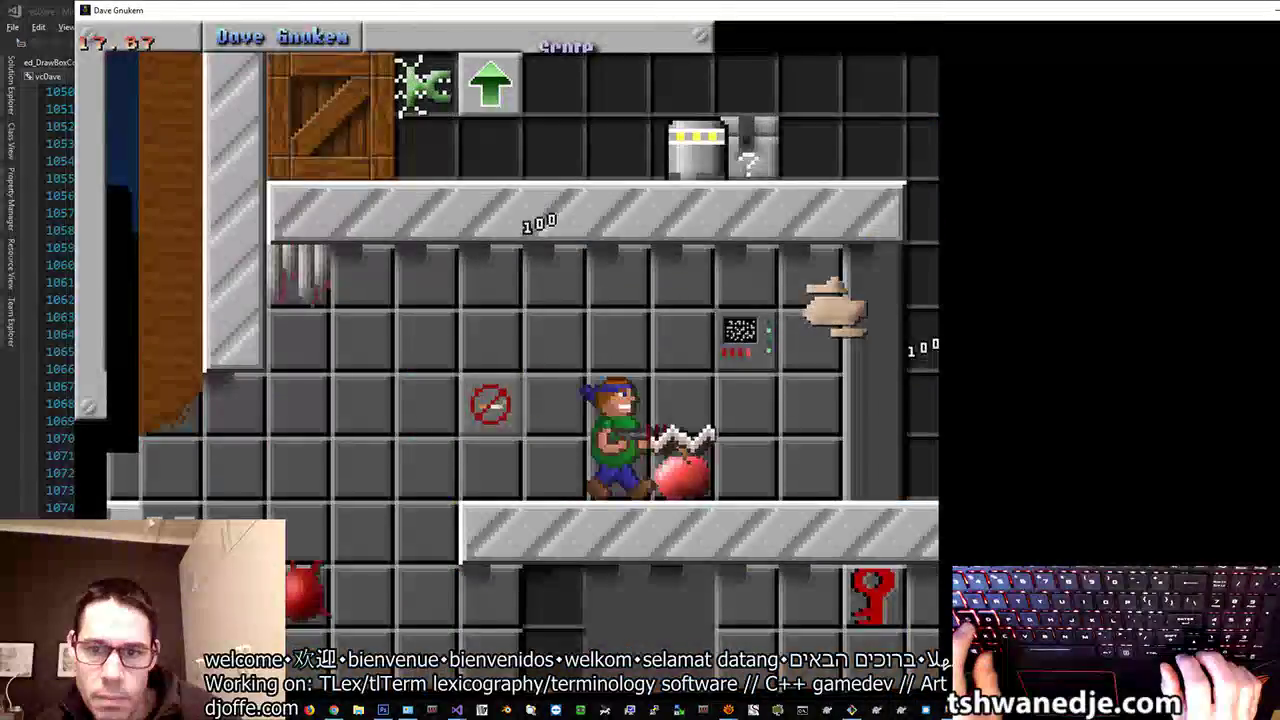
key("Right")
key("ctrl")
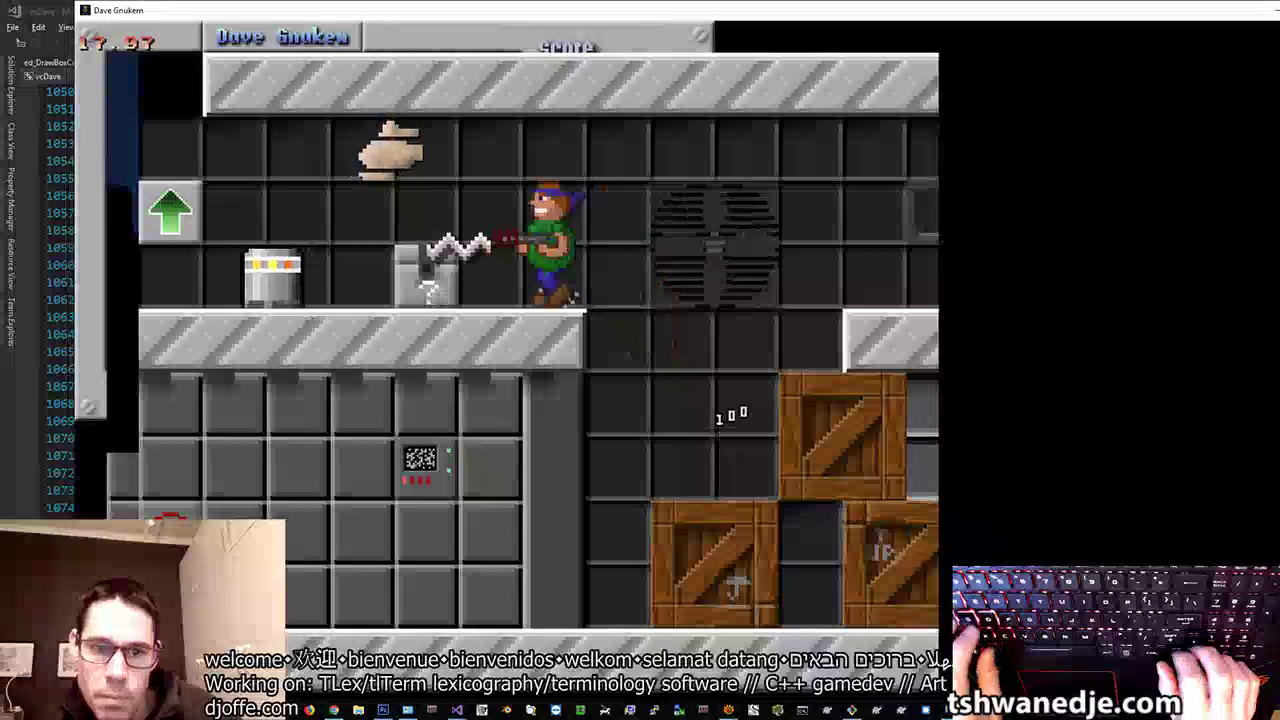
key("Right")
key("ctrl")
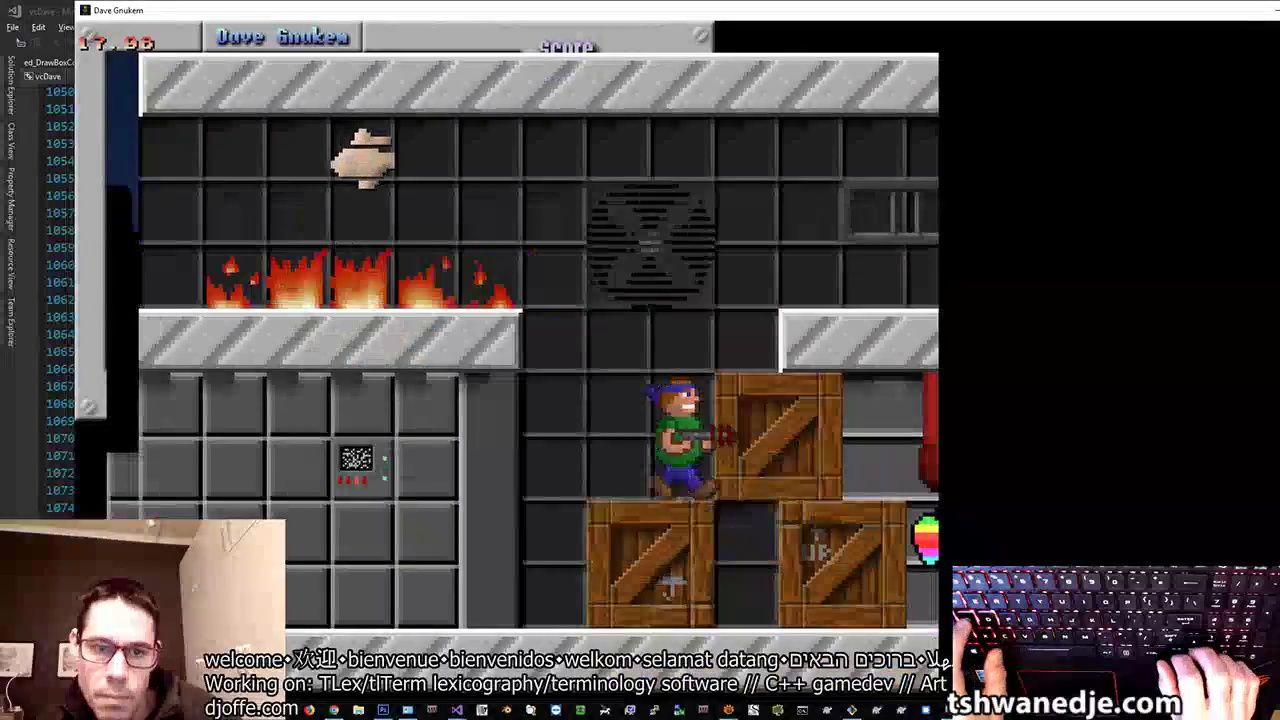
key("Right")
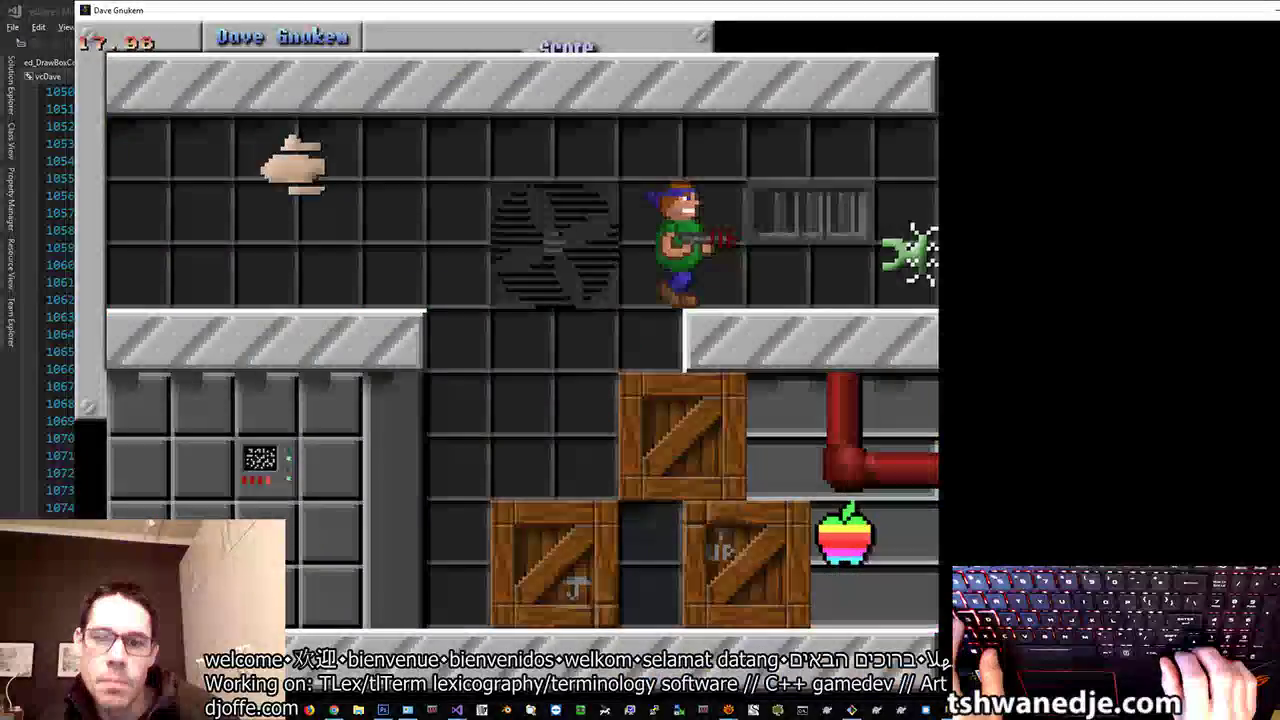
Step: Return past the fan to the green arrow block, shoot the green creatures and climb onto the wooden crate by the wall
key("Left")
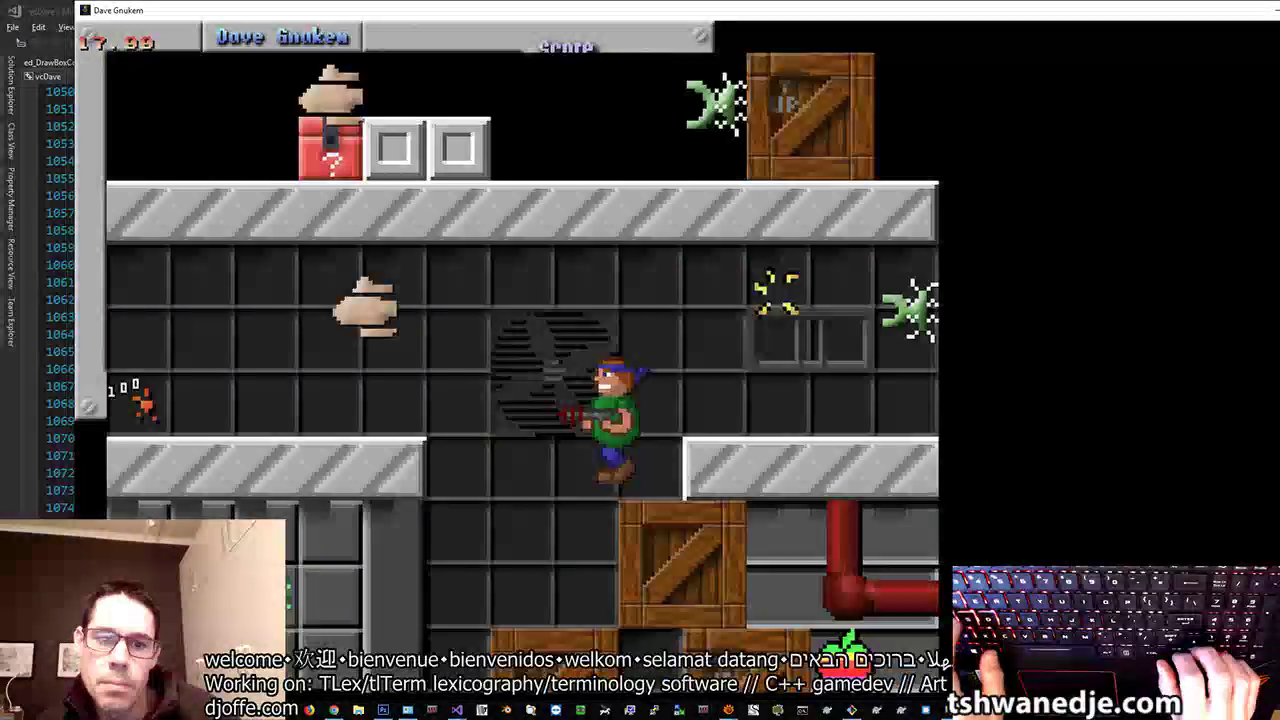
key("Left")
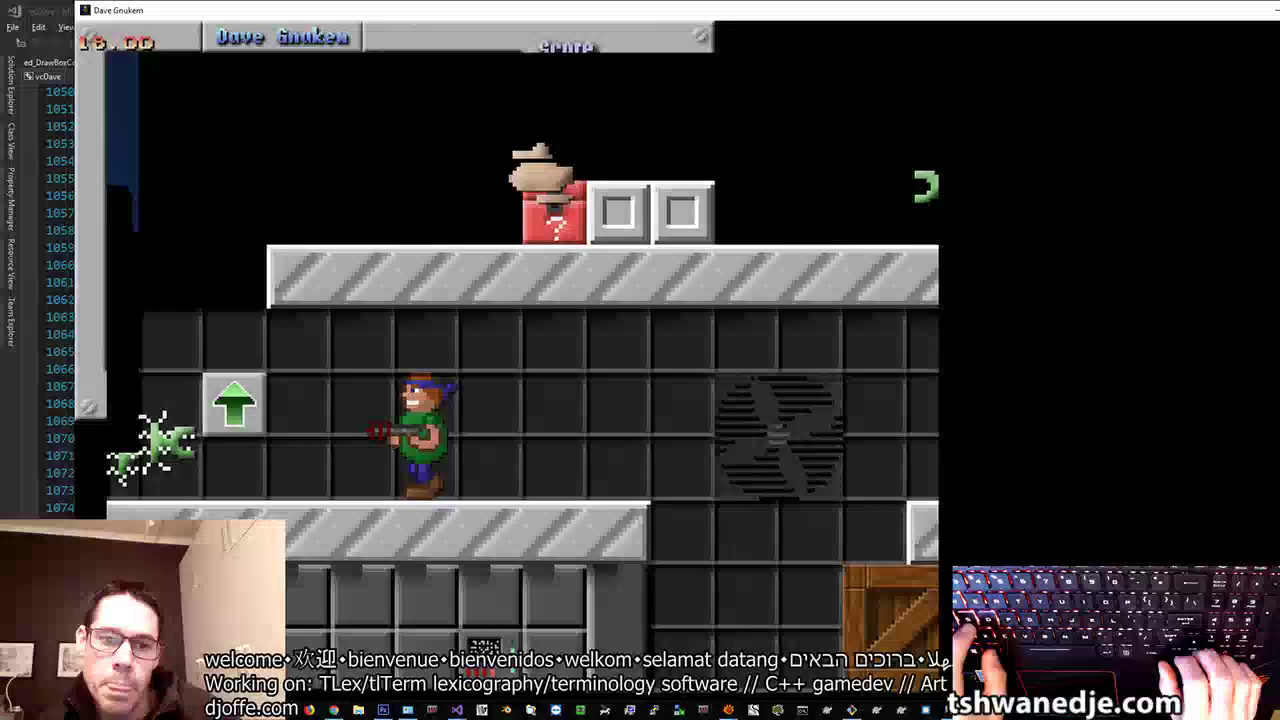
key("Left")
key("ctrl")
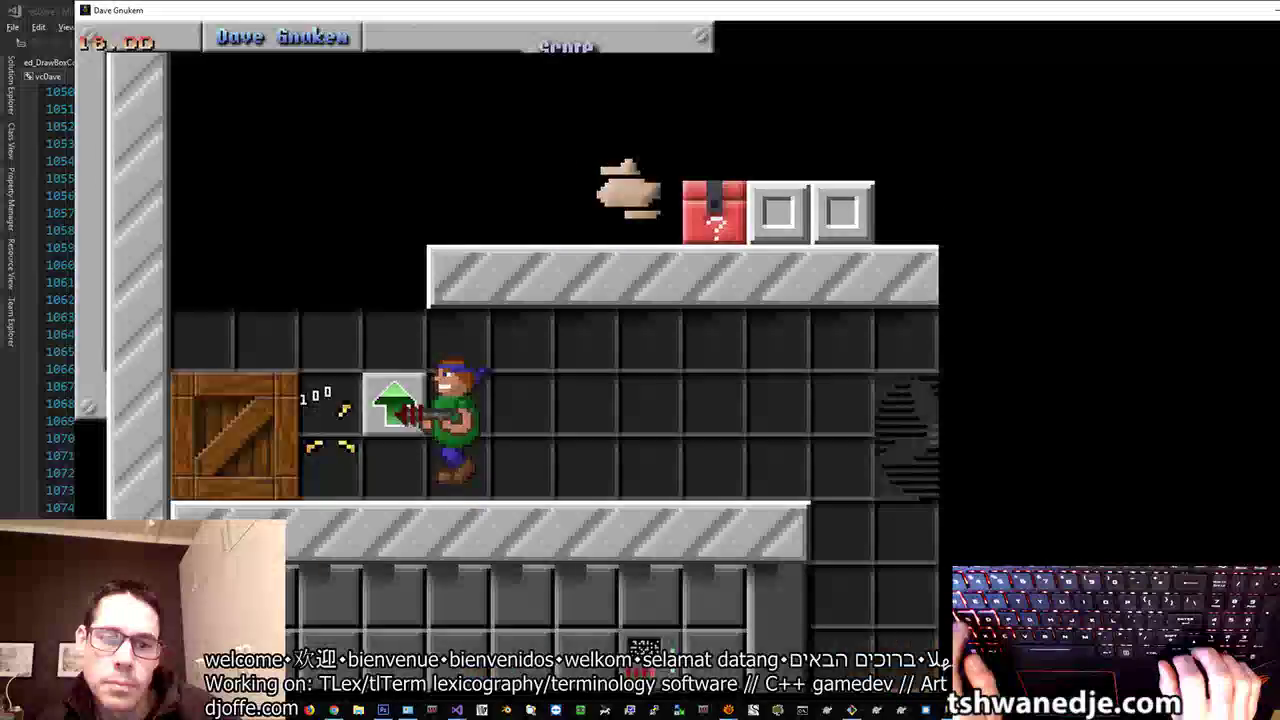
key("Left")
key("ctrl")
key("Right")
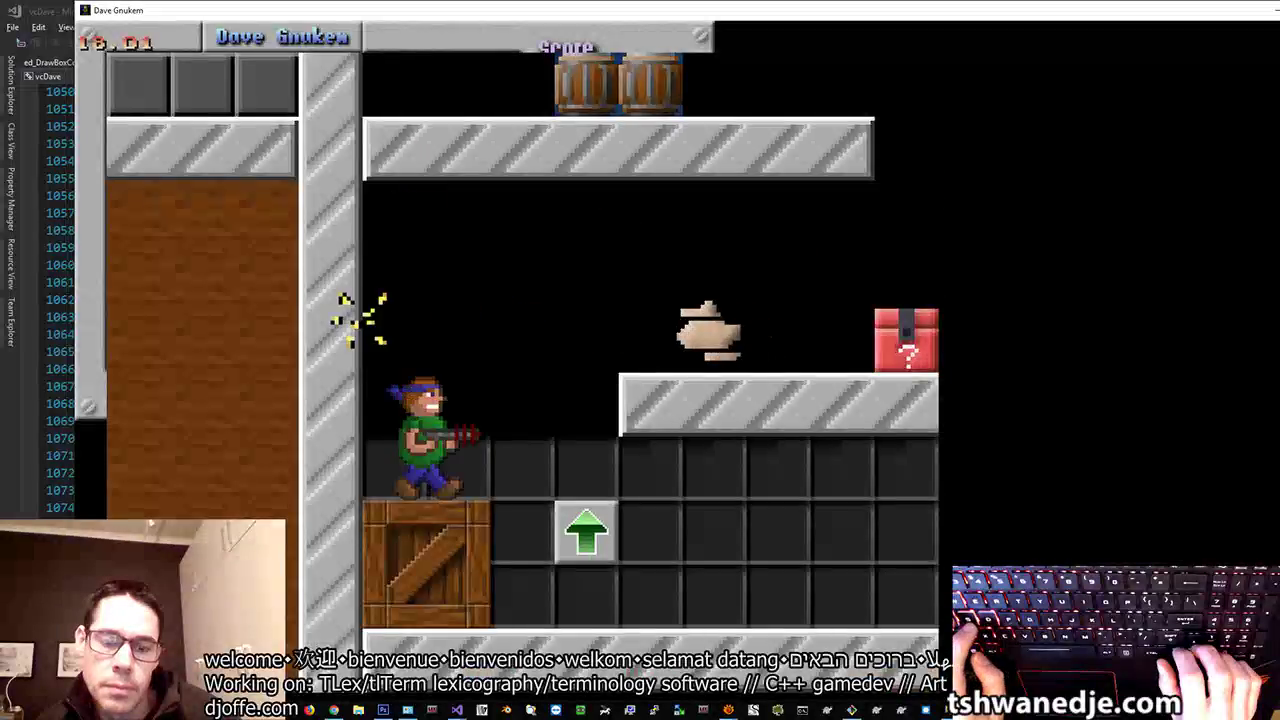
Step: Jump to the platform with the red box, shoot the flying enemy, explore as far as the crate and return to the grey blocks
key("ctrl")
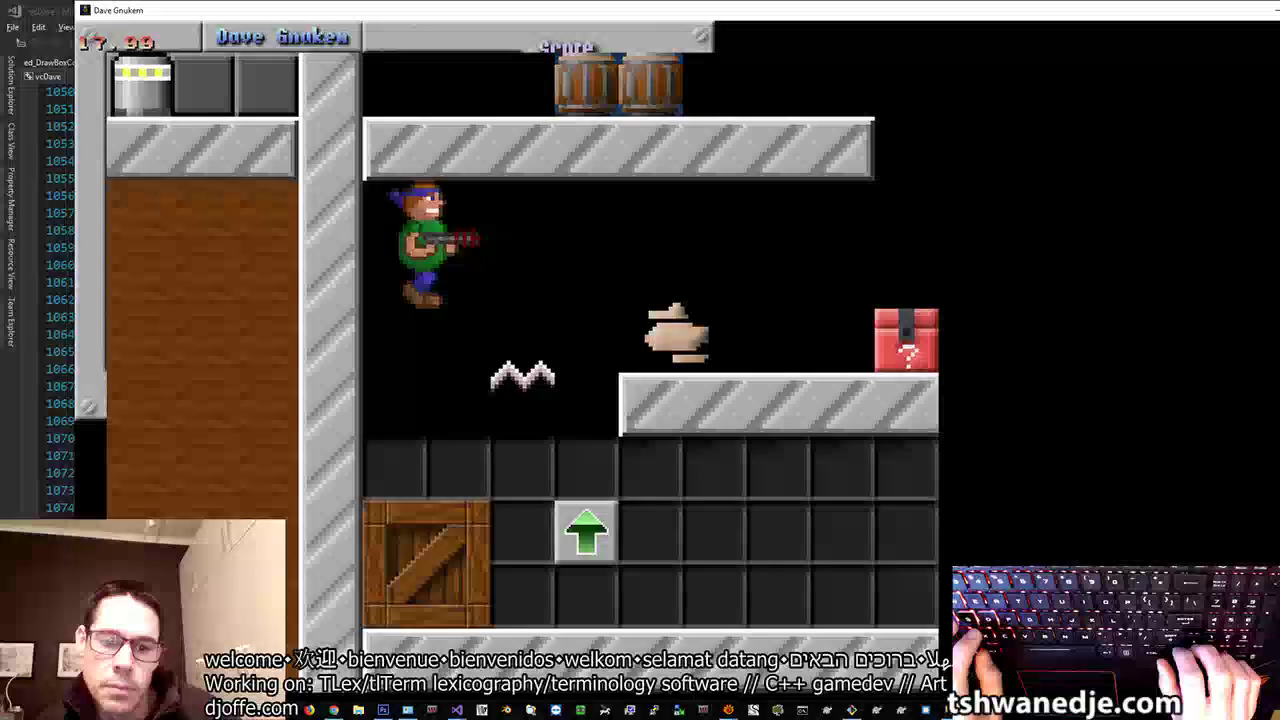
key("Right")
key("alt")
key("ctrl")
key("ctrl")
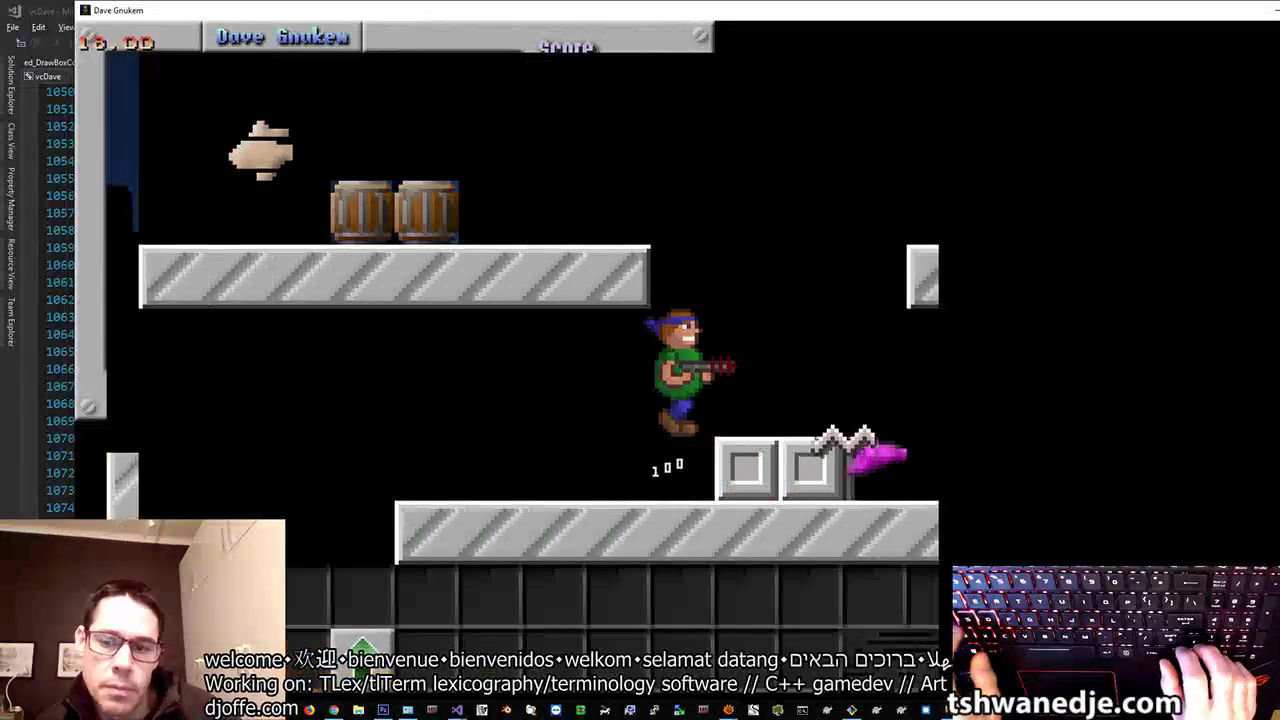
key("Right")
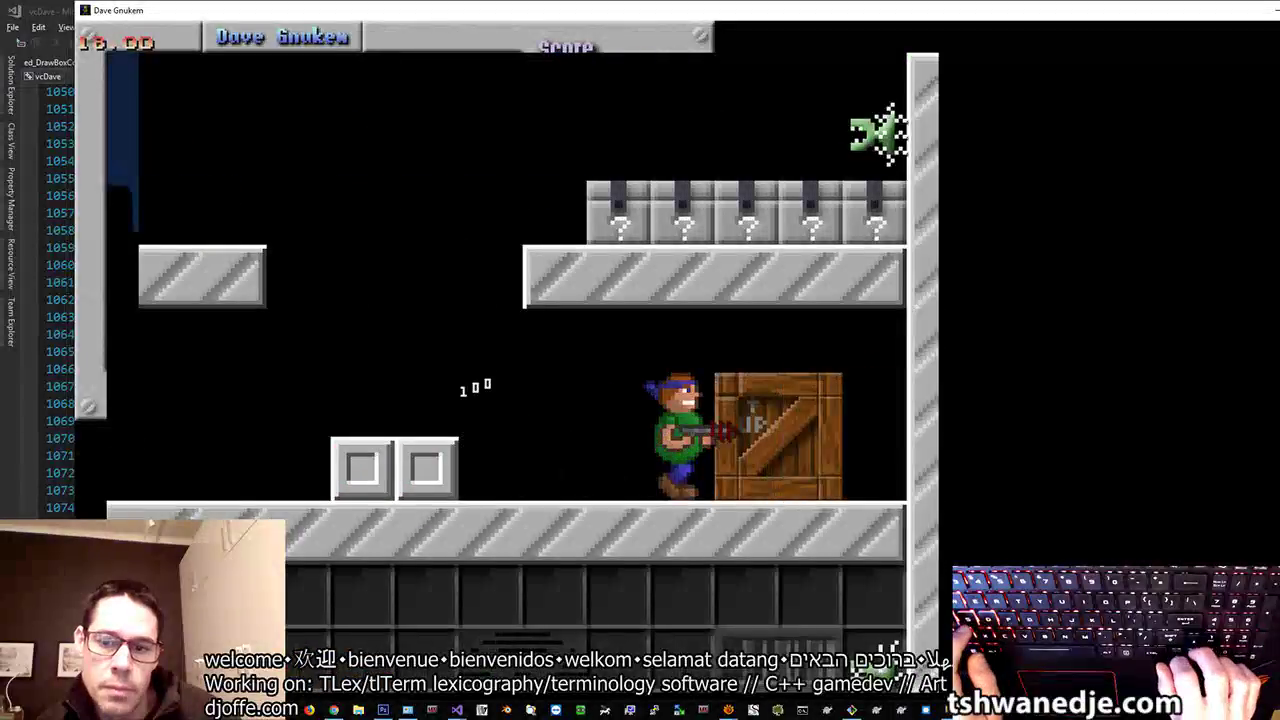
key("Left")
key("ctrl")
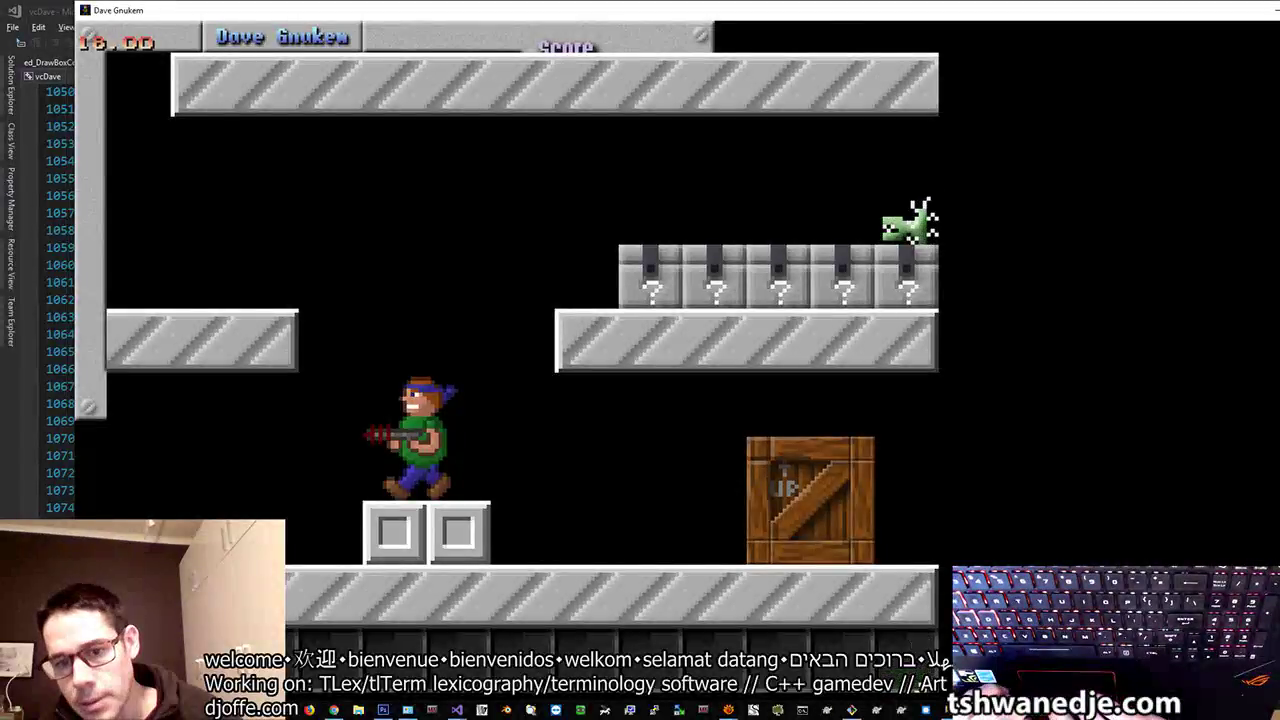
Step: Jump repeatedly on the grey blocks and shoot the question-mark boxes on the ledge one after another to reveal the NUKE letters
key("Right")
key("ctrl")
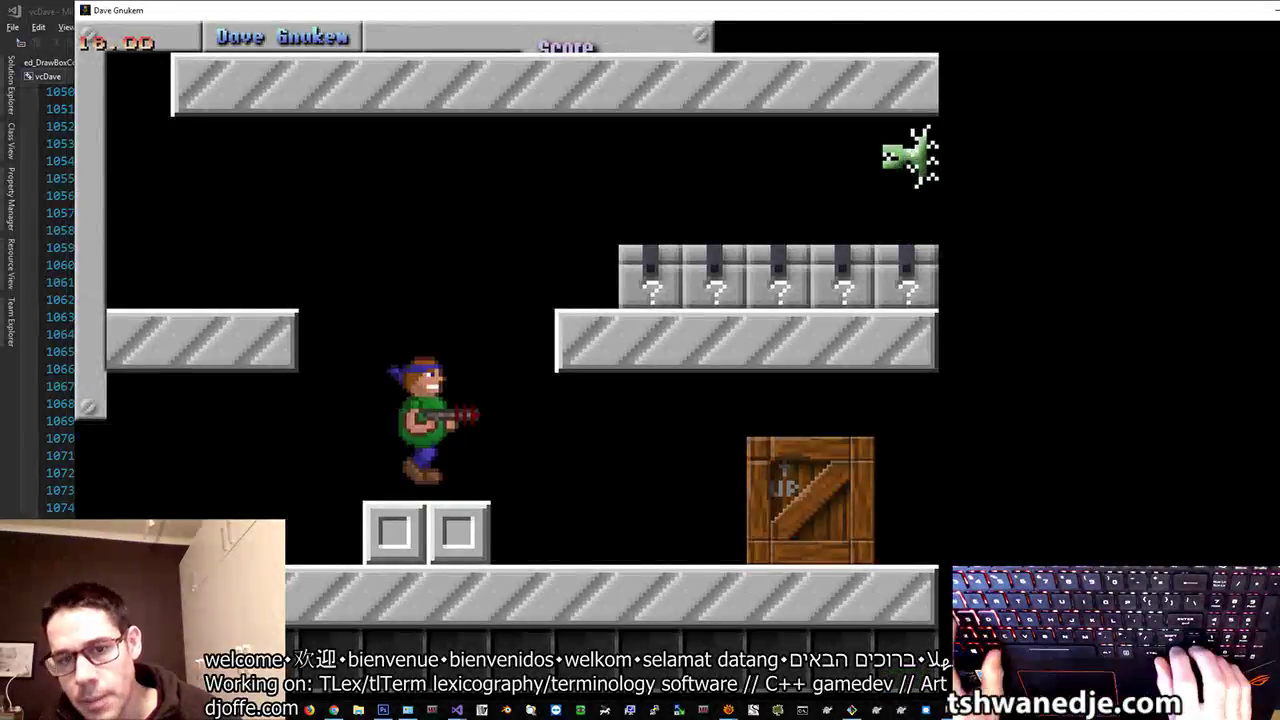
key("ctrl")
key("alt")
key("ctrl")
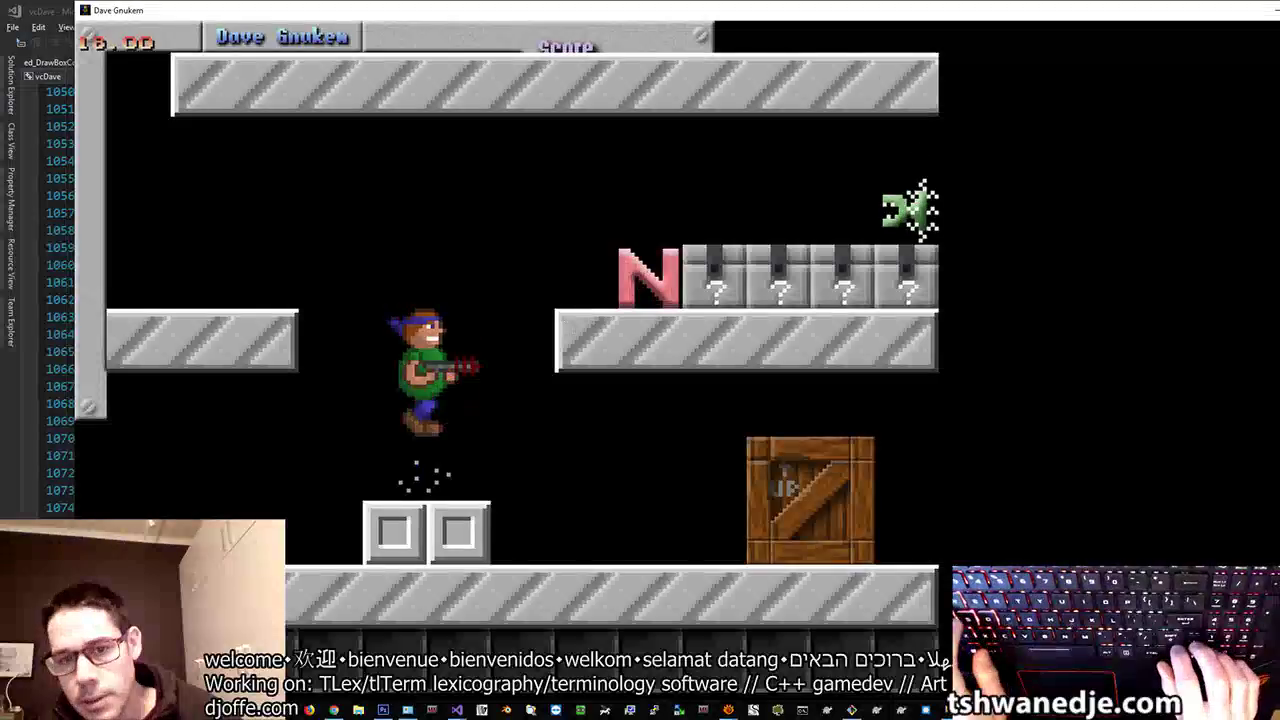
key("alt")
key("ctrl")
key("alt")
key("ctrl")
key("alt")
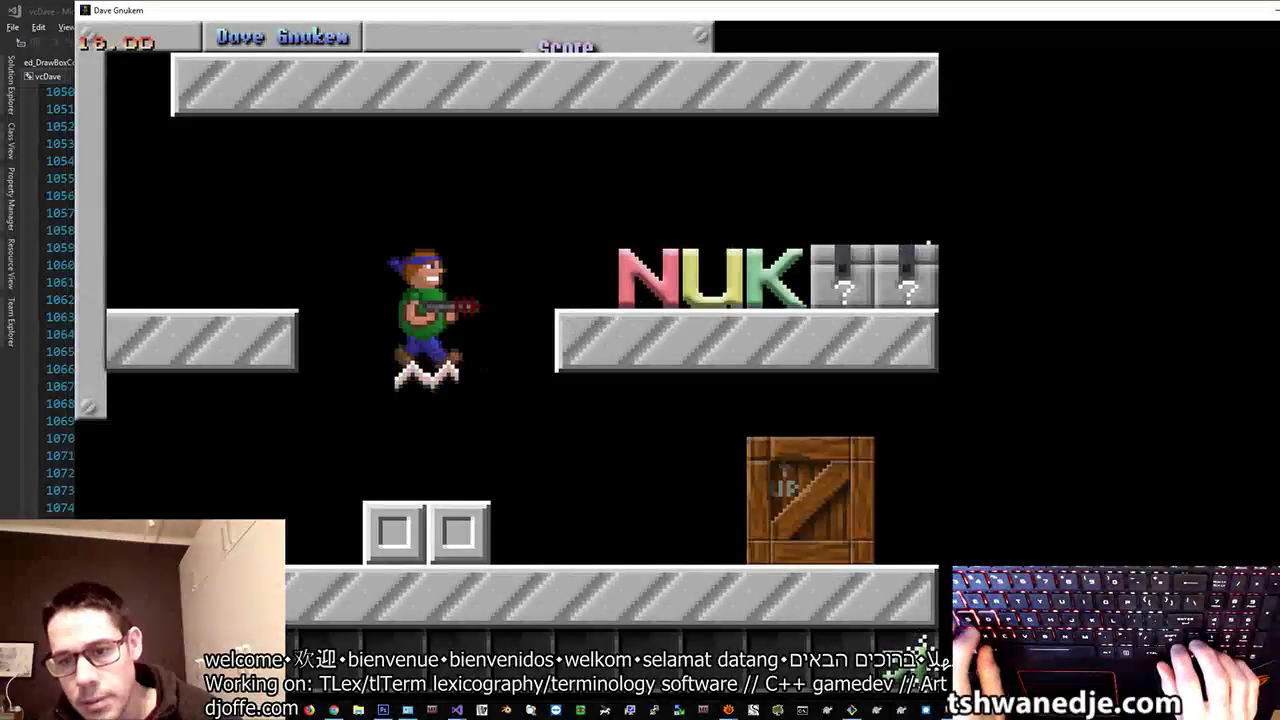
key("ctrl")
Step: Jump across to the ledge beside the letters and shoot the last question-mark box to reveal the M
key("Right")
key("alt")
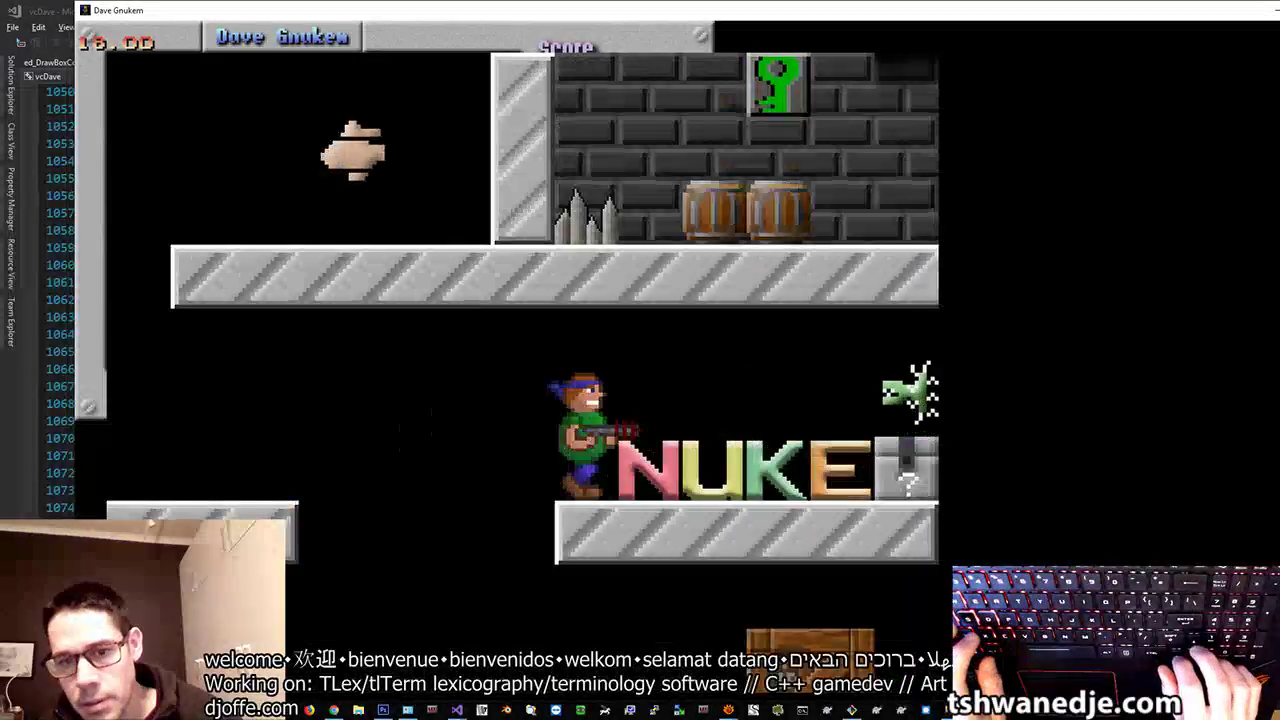
key("alt")
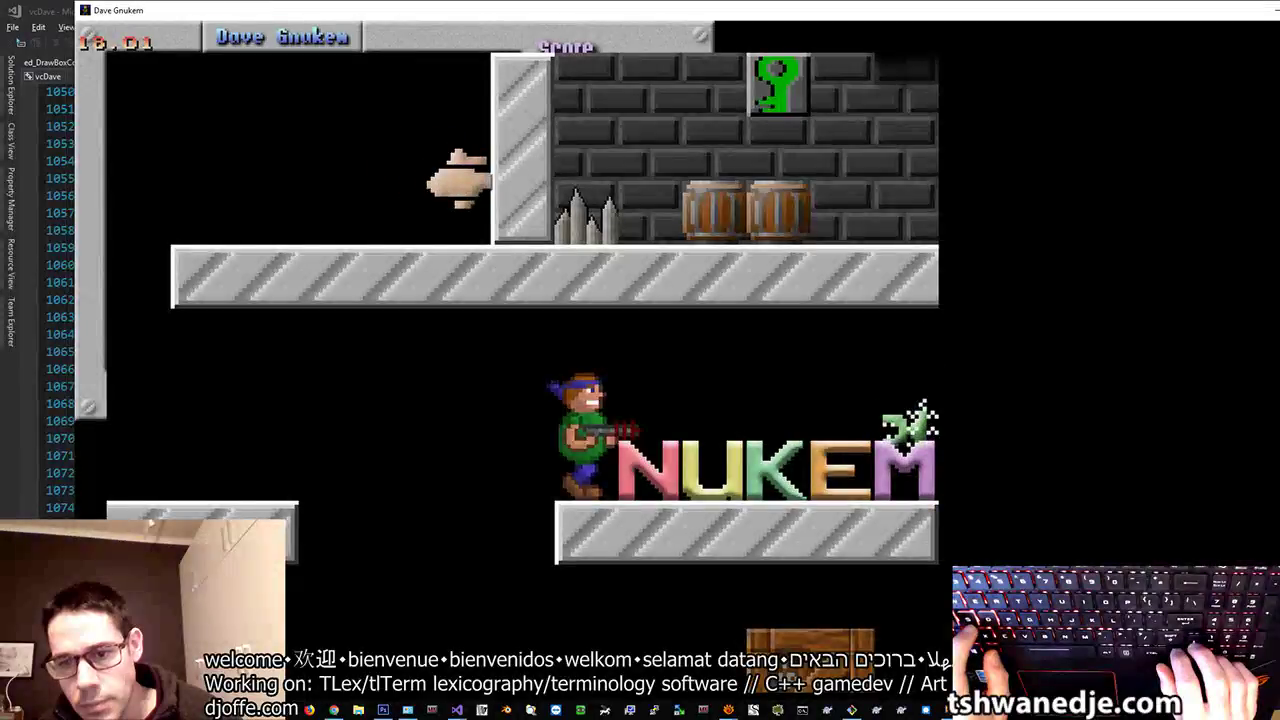
Step: Hop between the grey blocks and the ledge while examining the revealed NUKEM letter sprites
key("Left")
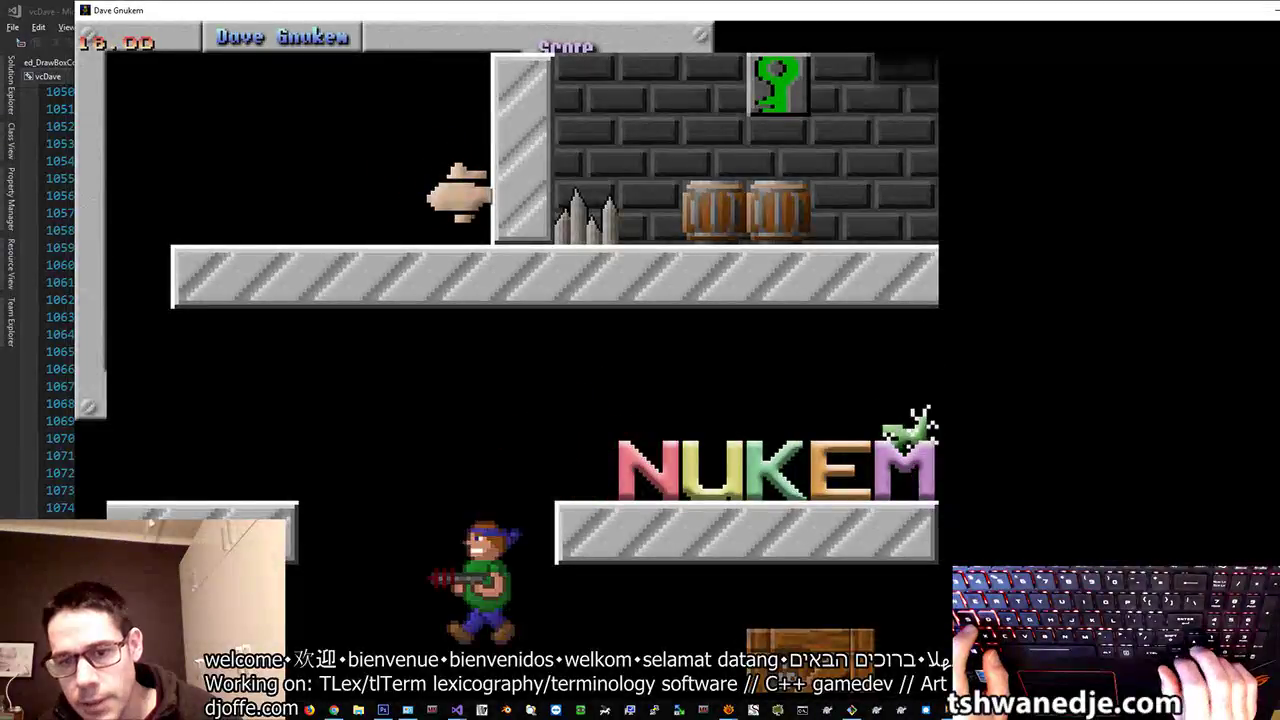
key("Right")
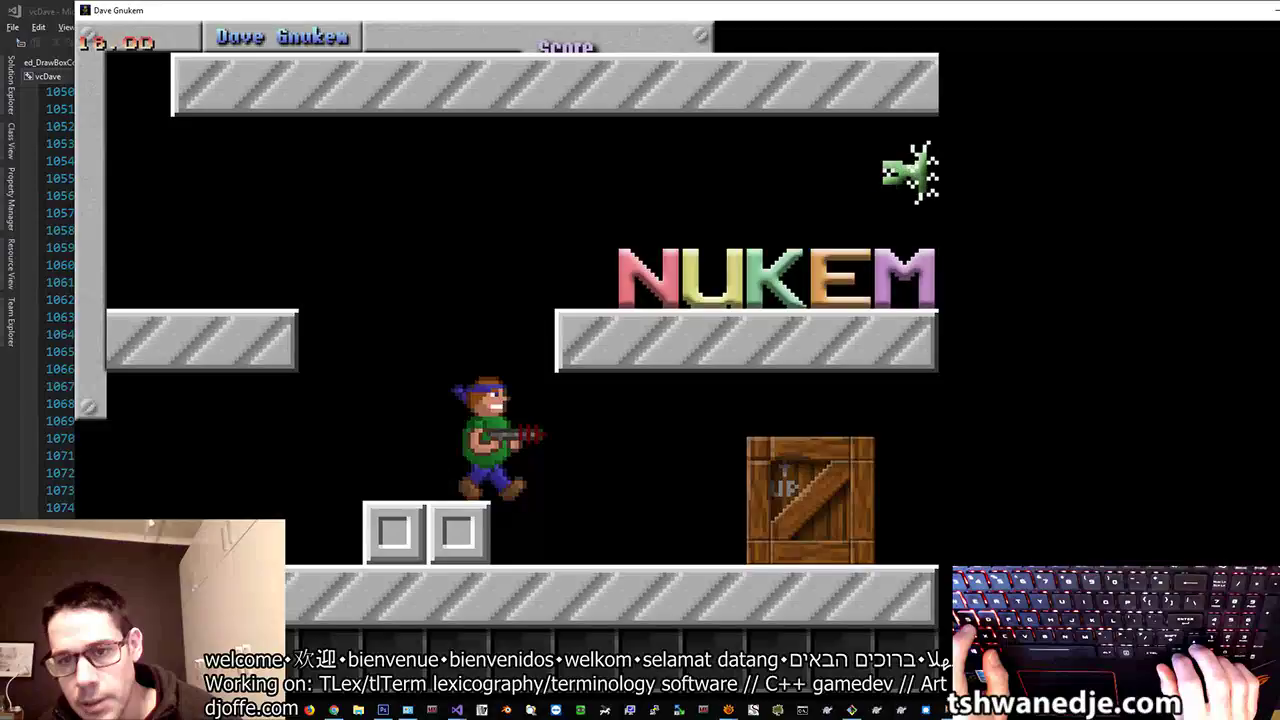
key("ctrl")
key("Right")
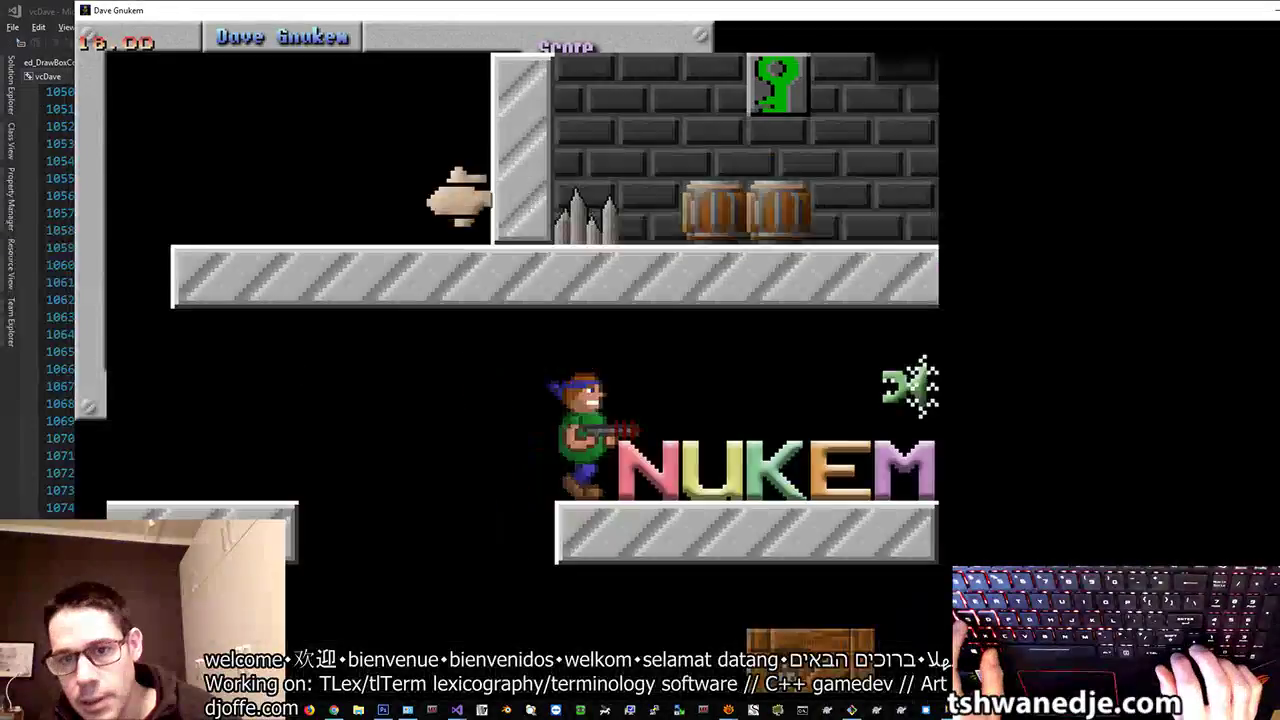
key("Left")
key("Right")
key("ctrl")
key("Right")
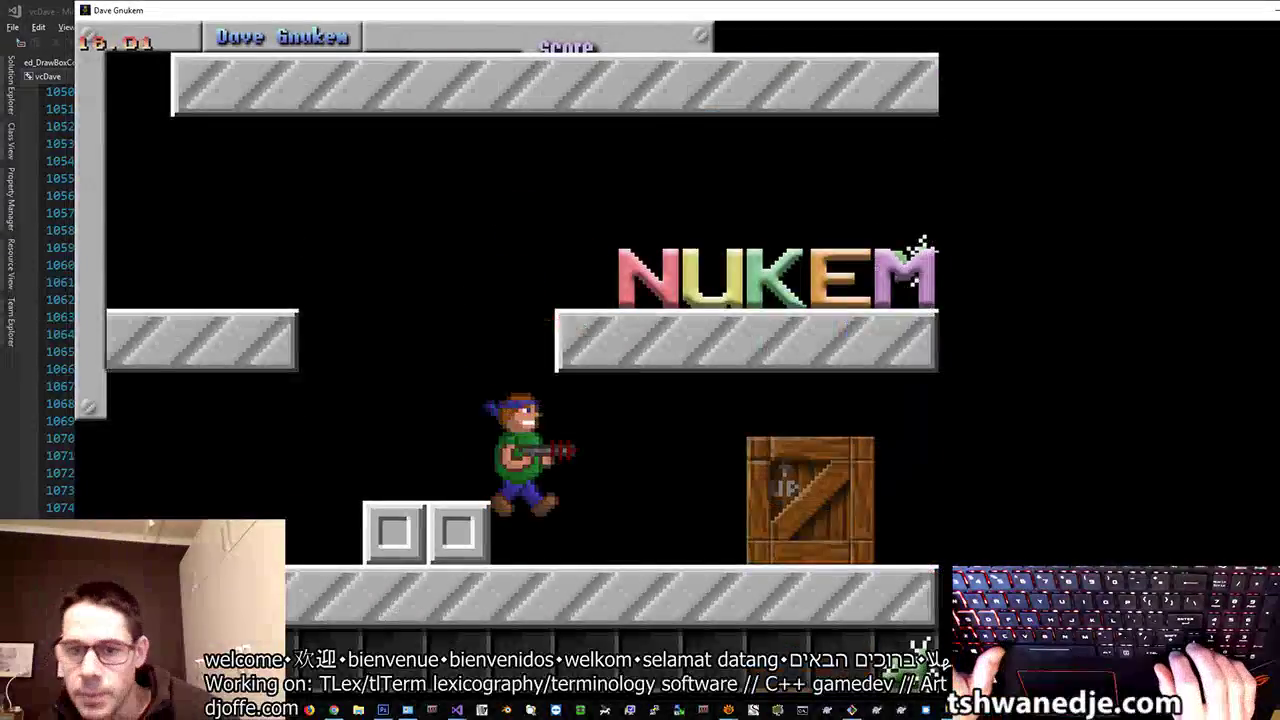
Step: Quit the running game and switch to Photoshop, with the whole sprites00.psd sheet in view
key("Escape")
key("Escape")
key("Escape")
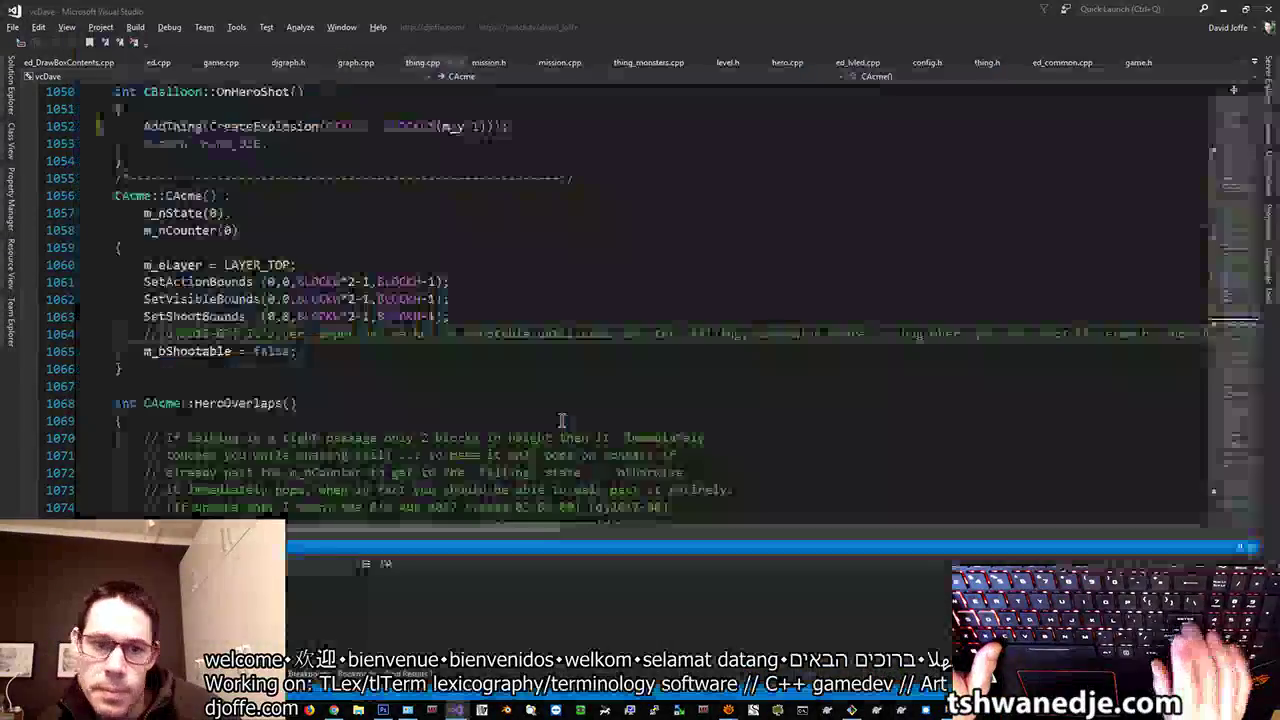
key("alt+Tab")
key("ctrl+minus")
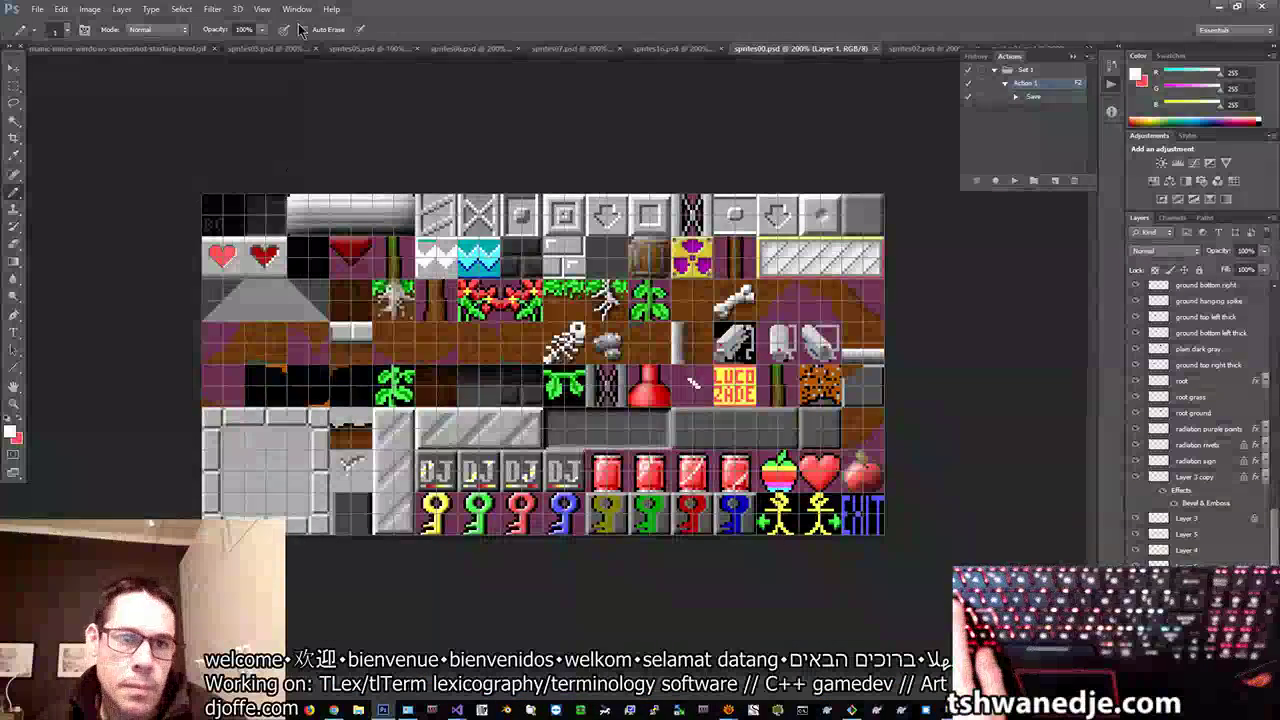
Step: Go through the open sprite sheets, including sprites02.psd, sprites16.psd and sprites03.psd, to reach sprites01.psd with the GNUKEM letters
key("alt+w")
left_click(318, 529)
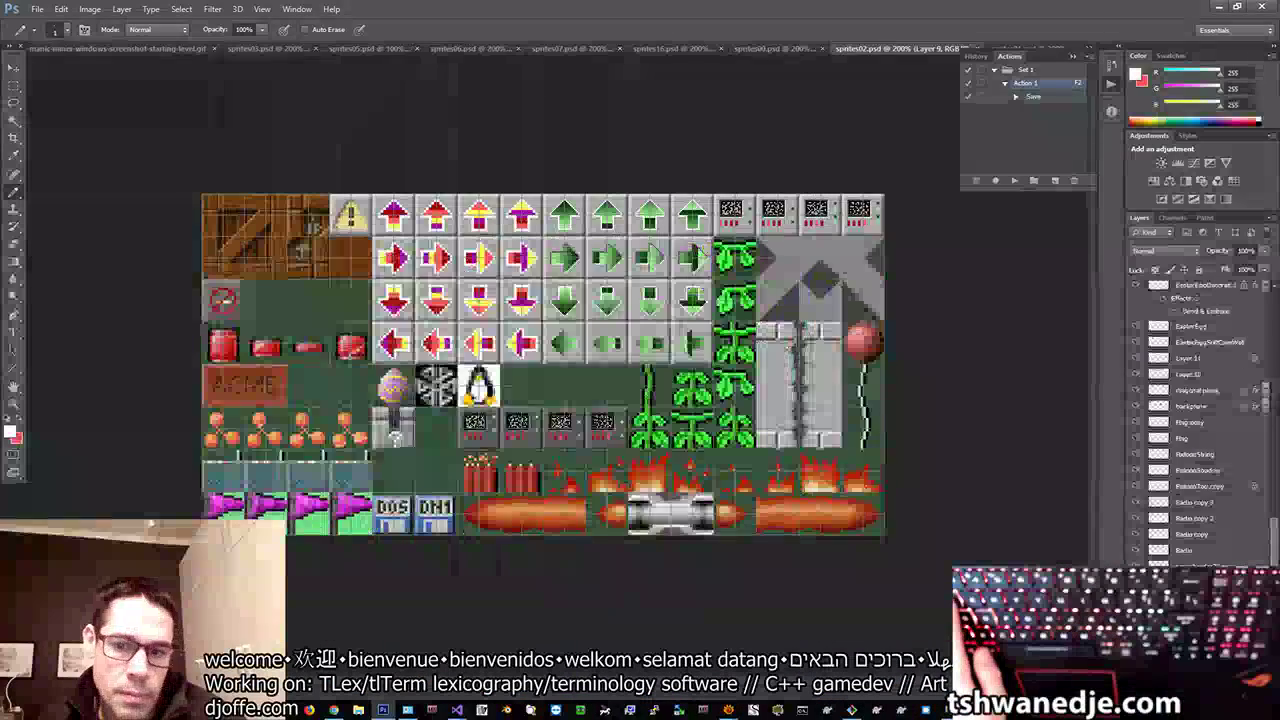
key("alt+w")
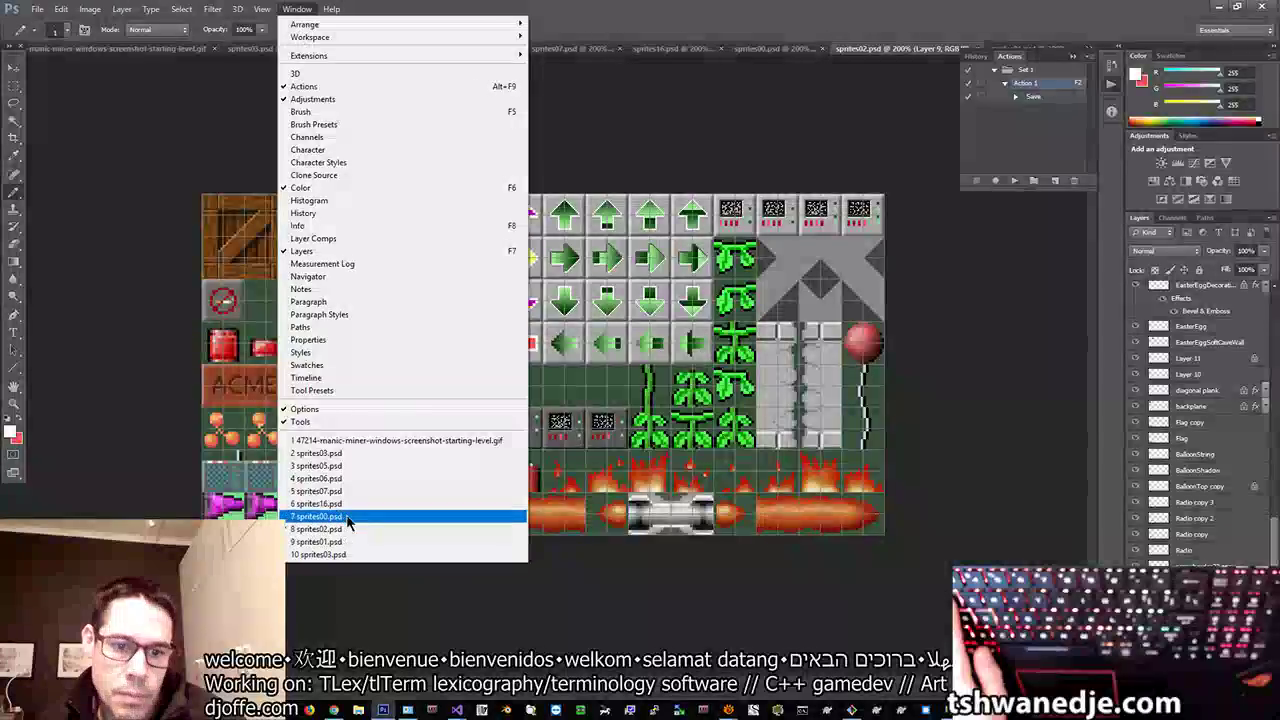
left_click(345, 516)
left_click(296, 10)
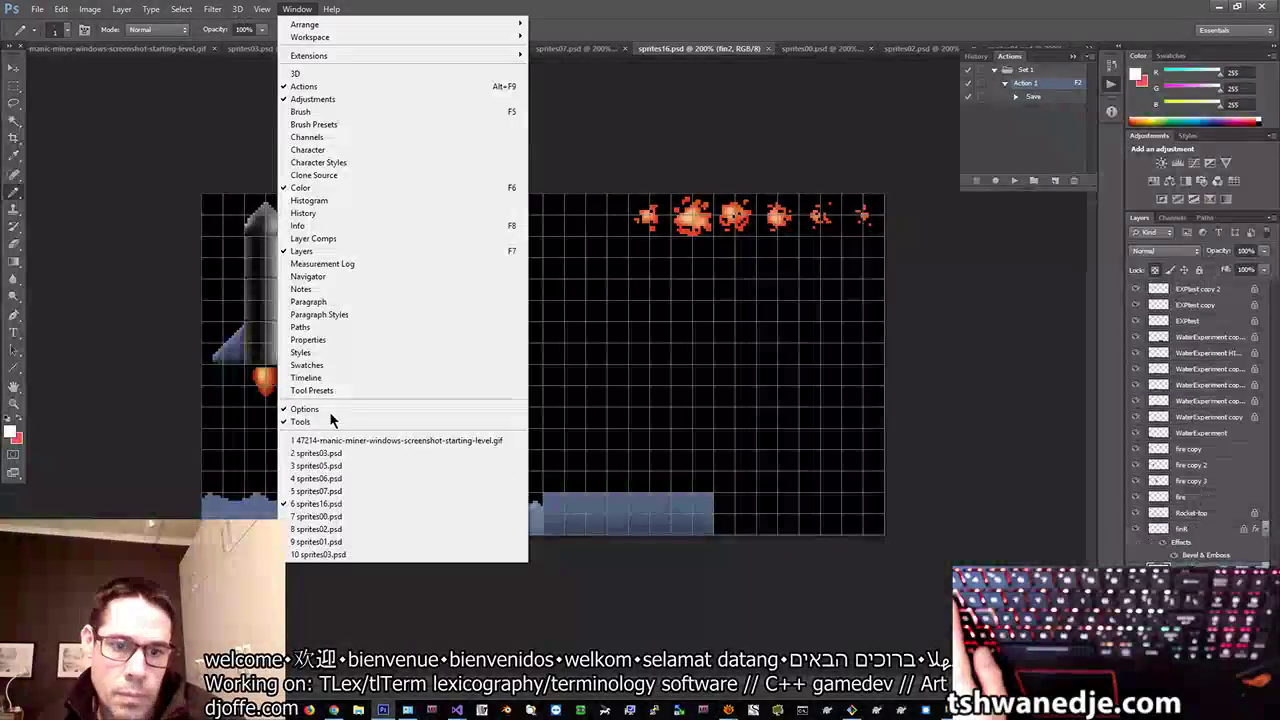
left_click(318, 453)
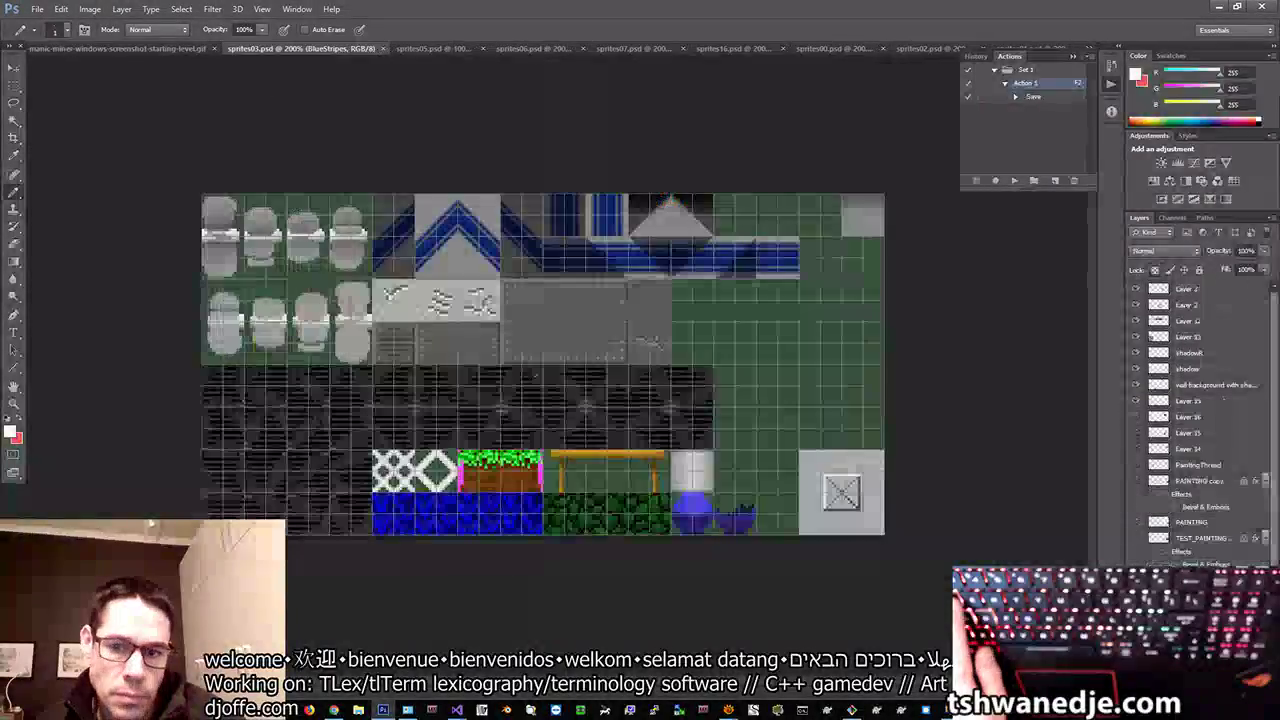
left_click(296, 9)
left_click(365, 555)
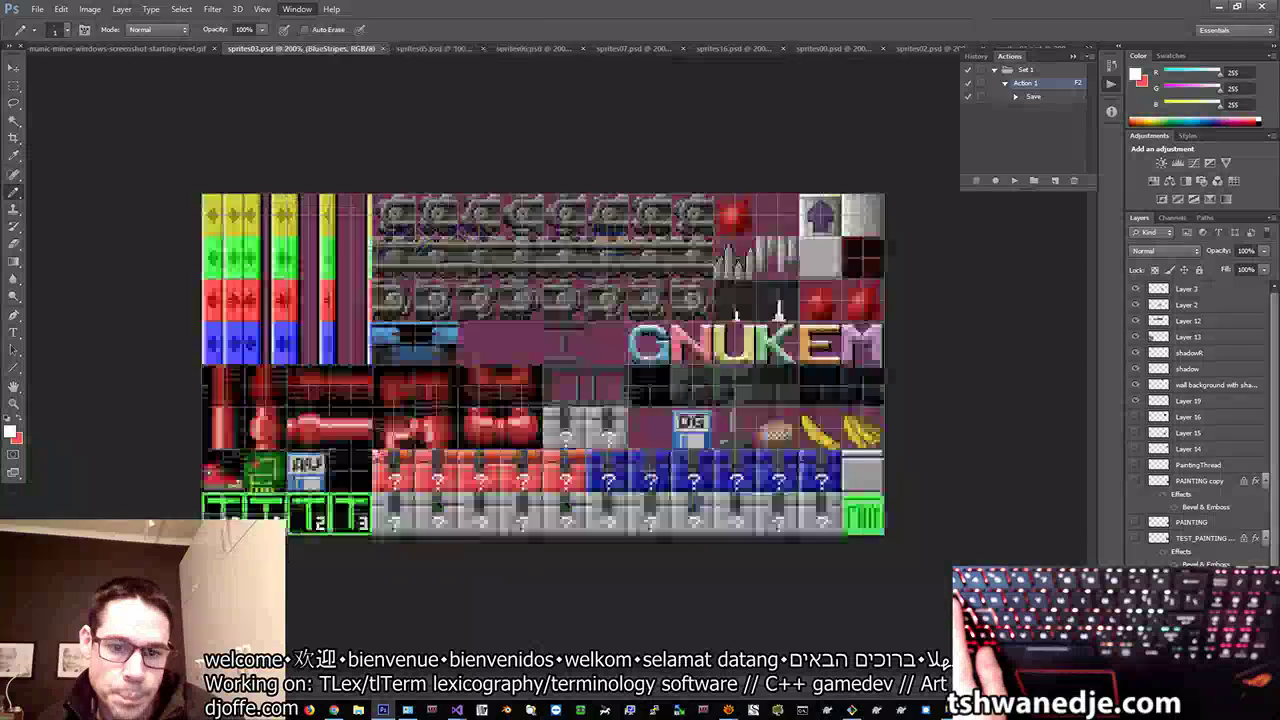
Step: Select the layer of the pink N in the GNUKEM row and enlarge the letter for pixel editing
key("z")
left_click(621, 356)
left_click(621, 356)
key("v")
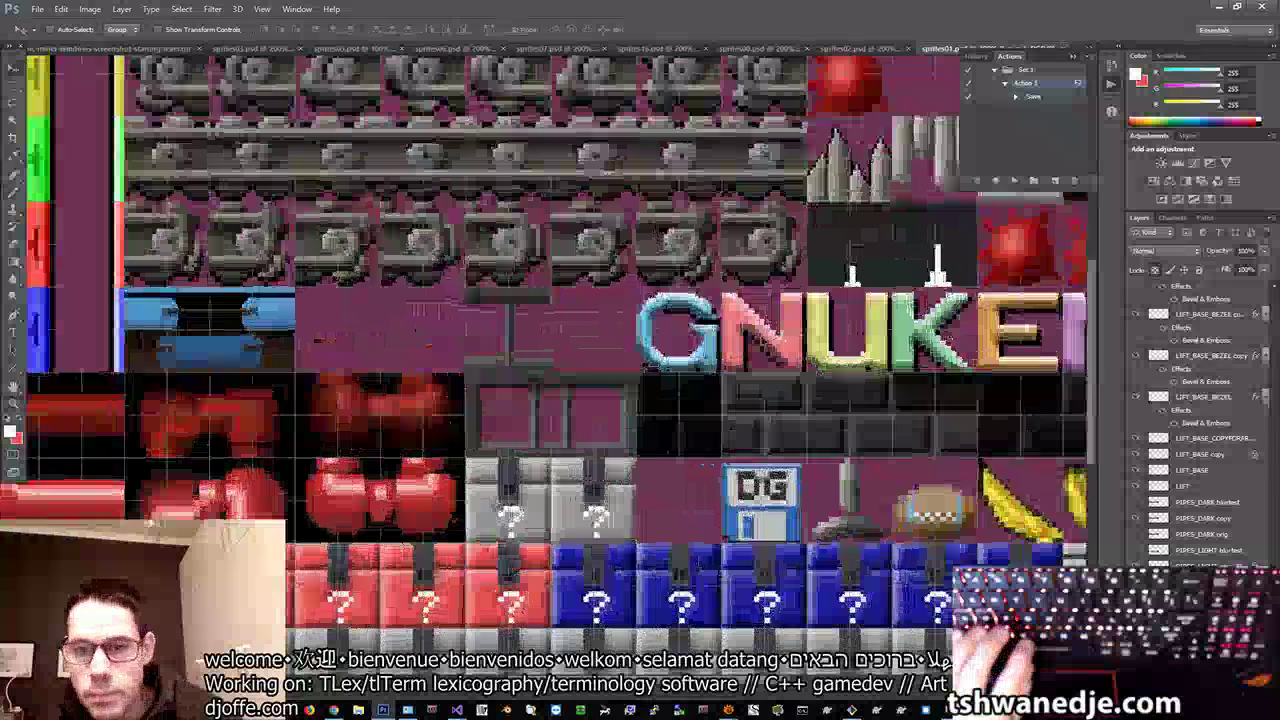
right_click(753, 331)
left_click(764, 340)
key("z")
left_click(775, 323)
left_click(775, 323)
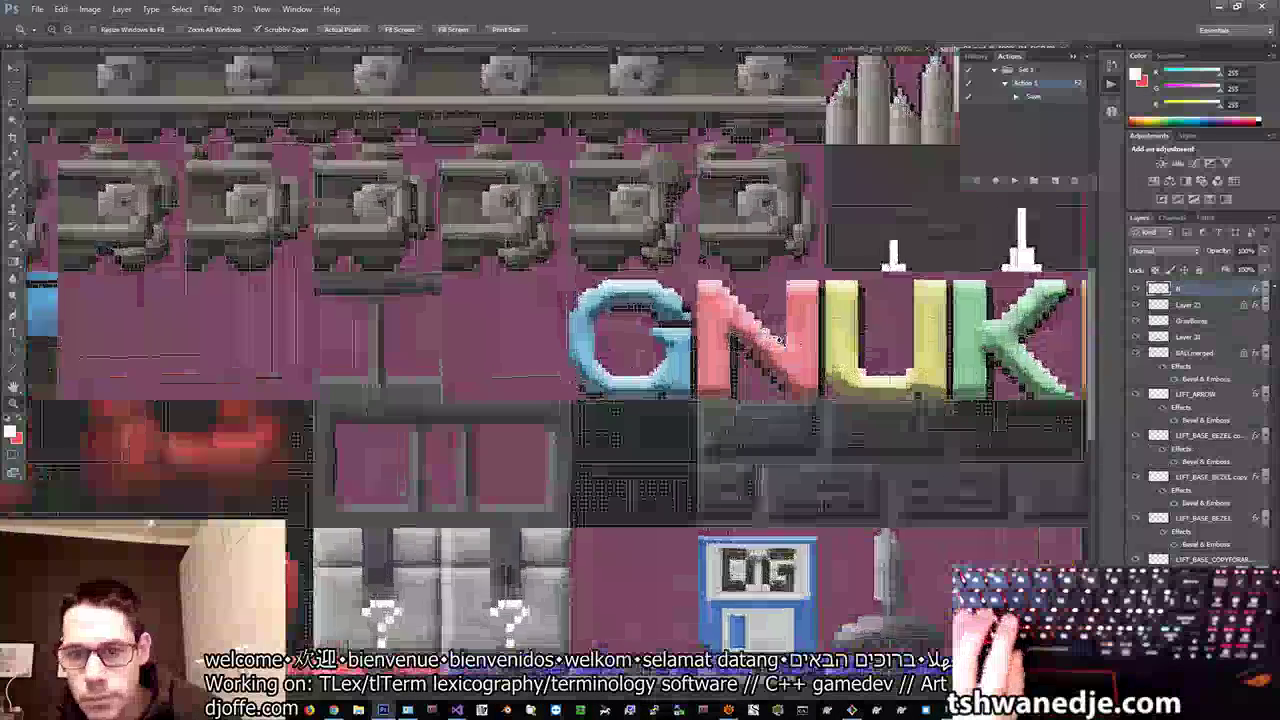
left_click(780, 325)
left_click(785, 327)
scroll(793, 330, "up", 3)
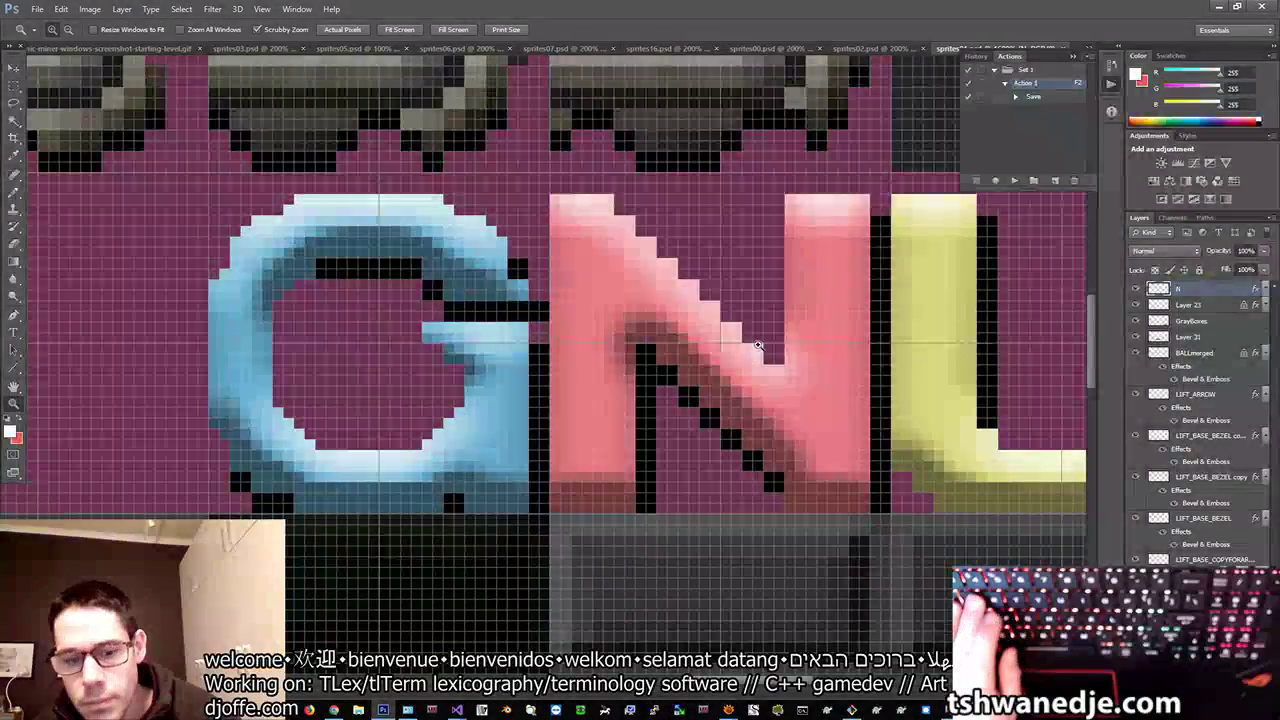
Step: Hide and show the N layer again to check which pixels belong to the letter
key("ctrl+6")
key("ctrl+2")
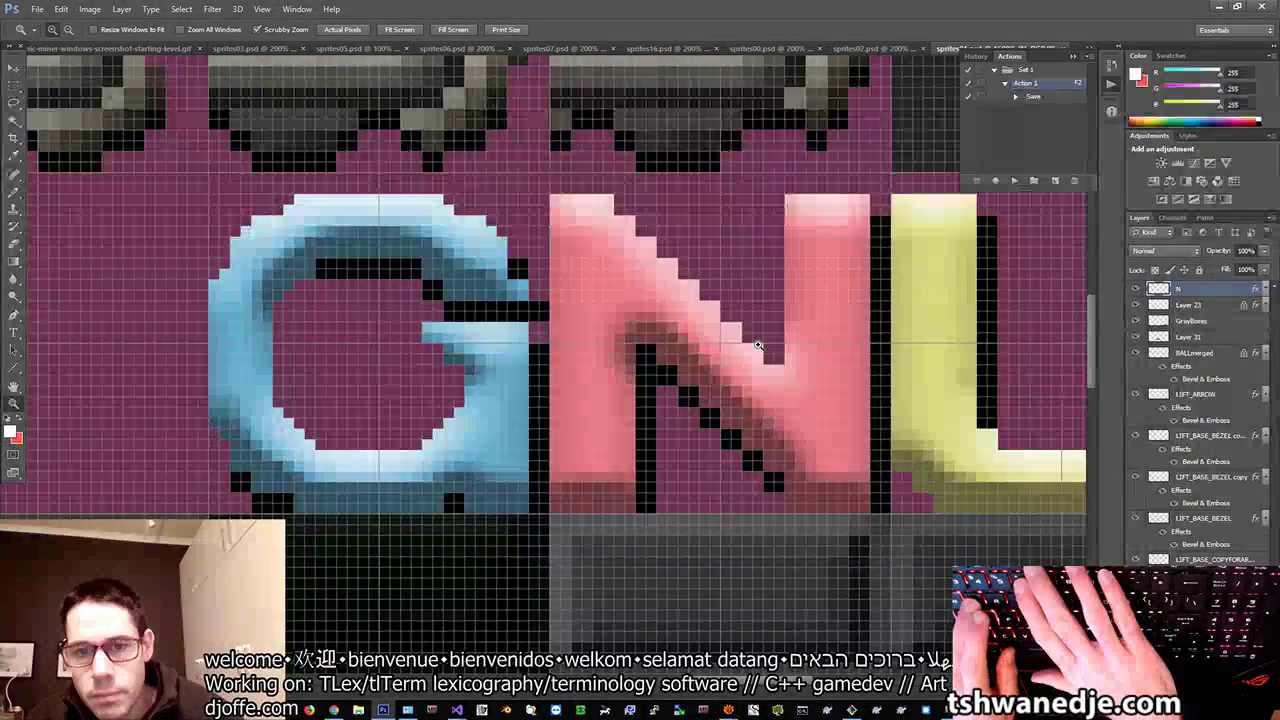
left_click(1135, 288)
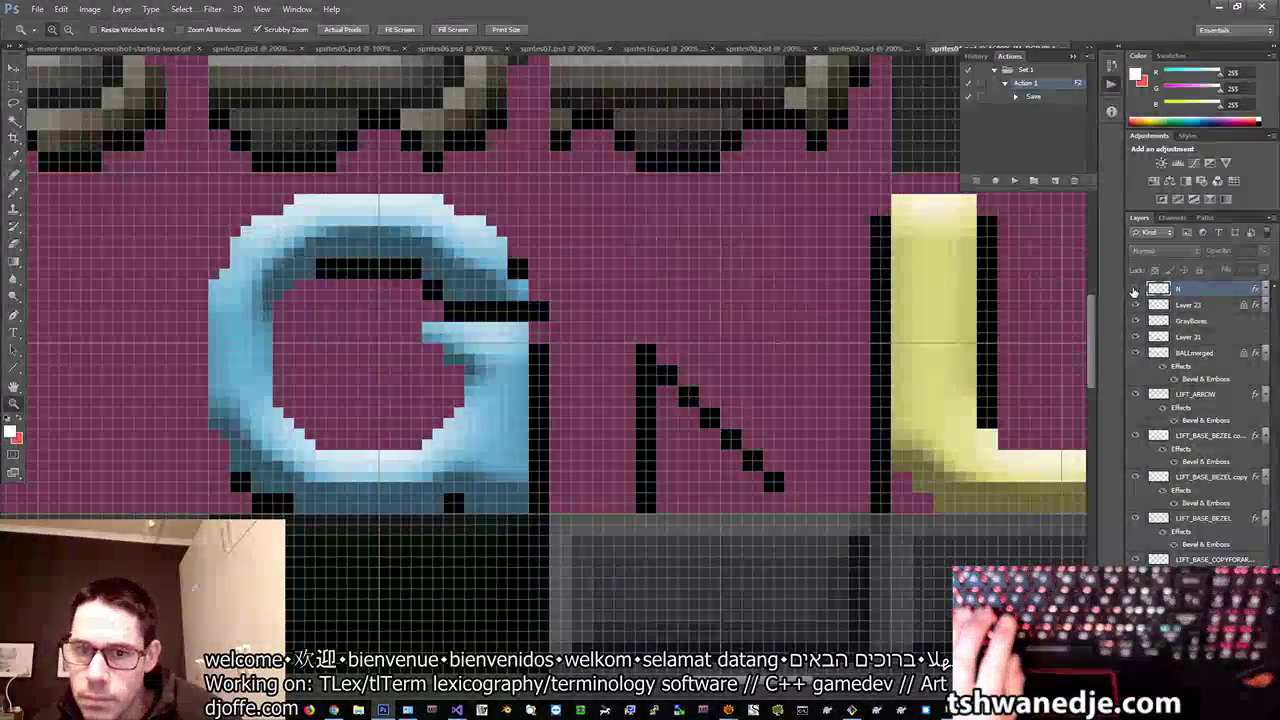
left_click(1135, 288)
left_click_drag(767, 273, 628, 307)
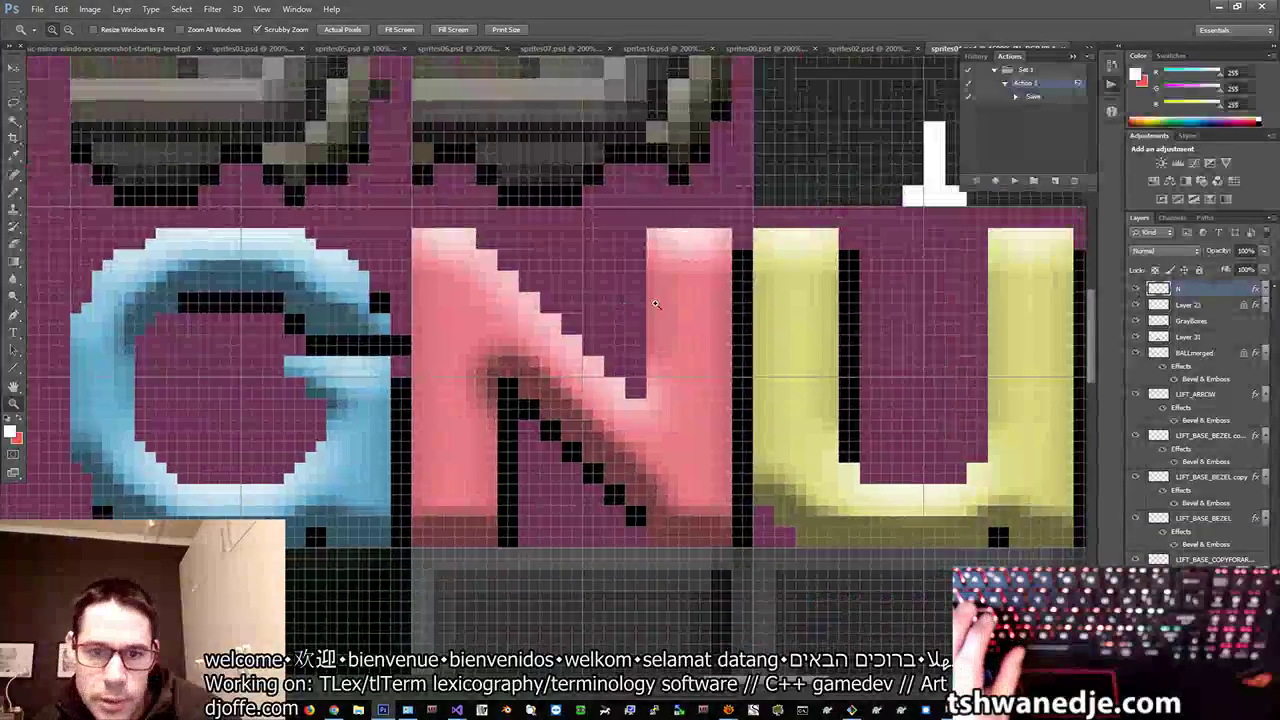
Step: Turn off the N layer's effects and sample the letter's flat pink (235, 121, 132) for the Pencil tool
key("b")
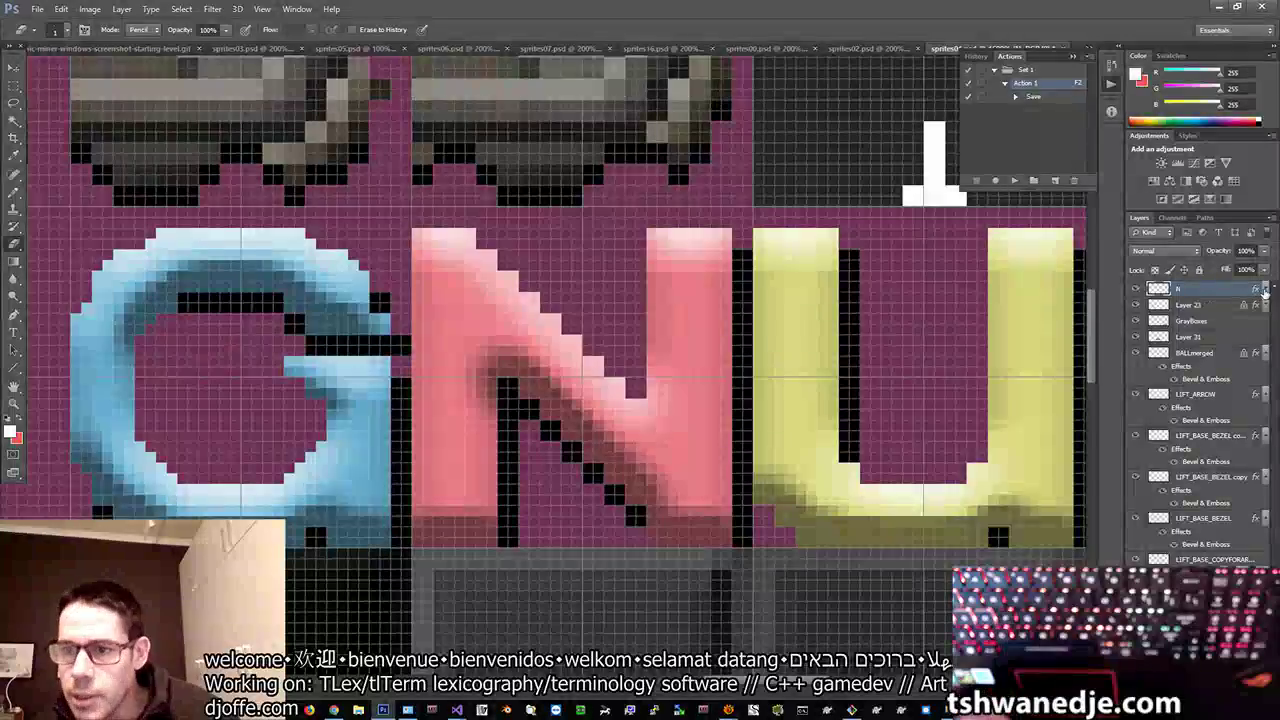
left_click(1163, 302)
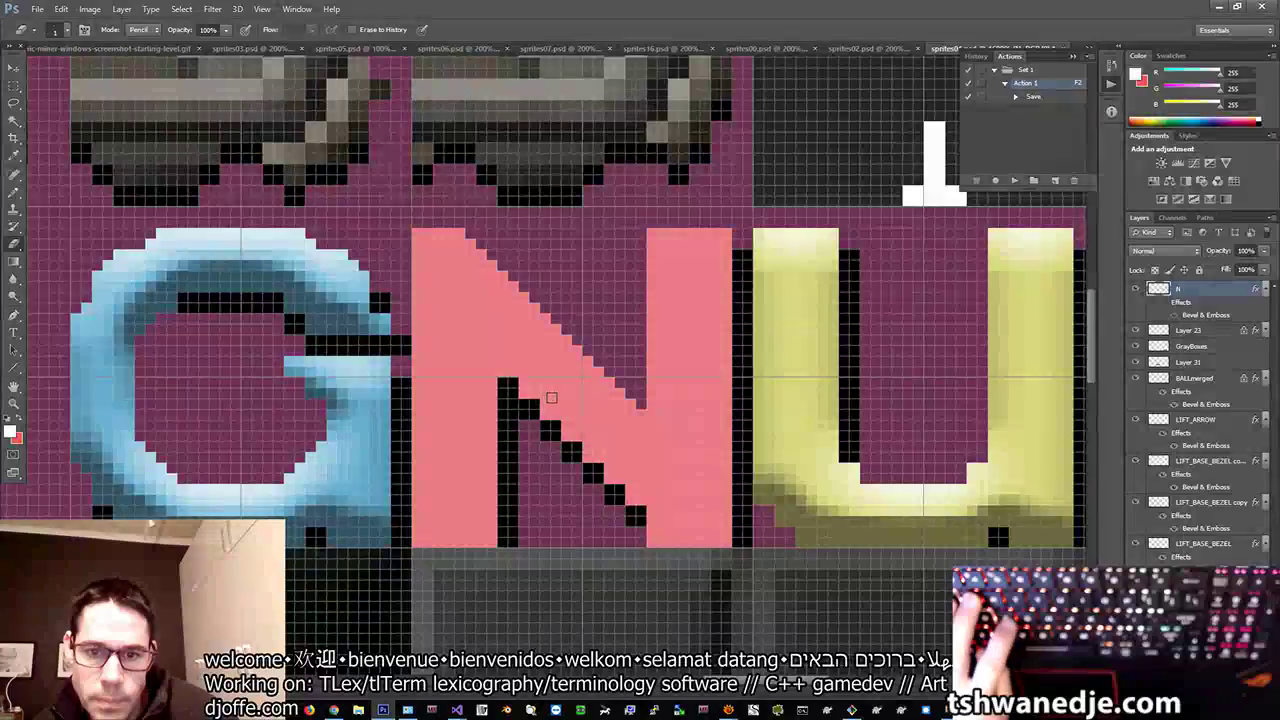
key("b")
left_click(541, 379, "alt")
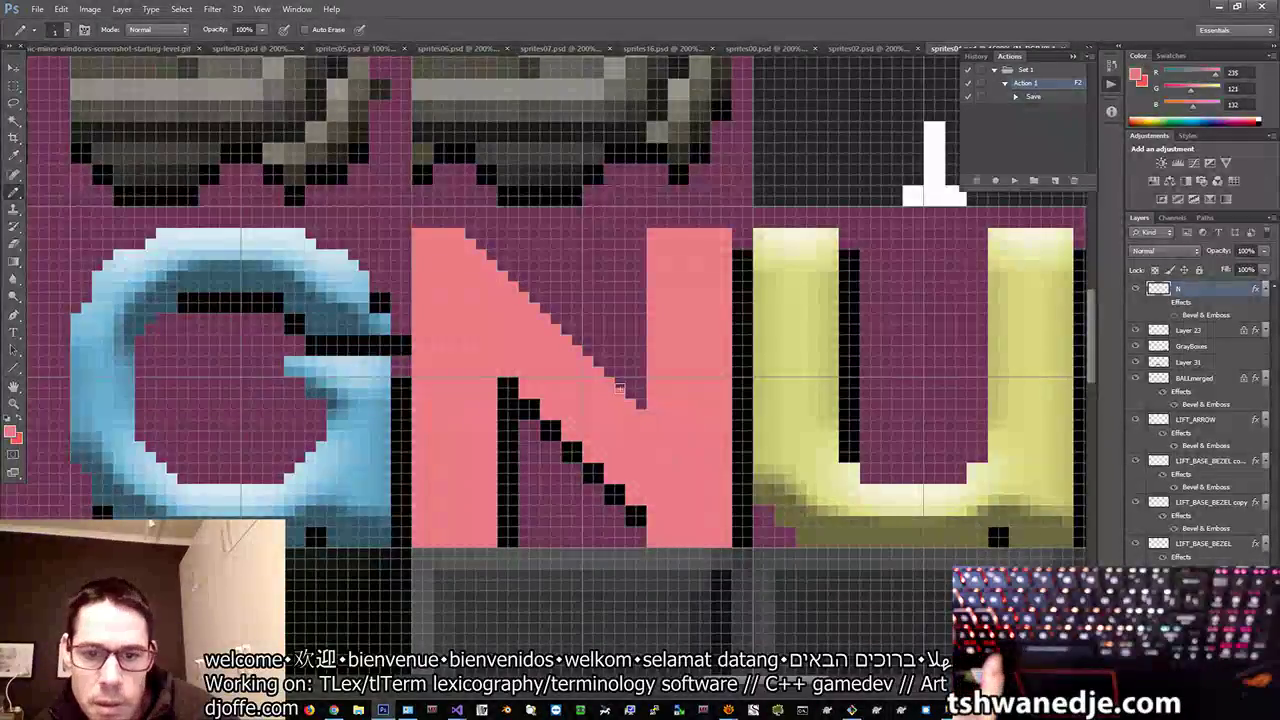
Step: Select the layer holding the letters' black shadow pixels and toggle its visibility repeatedly to compare the letters with and without them
right_click(525, 415)
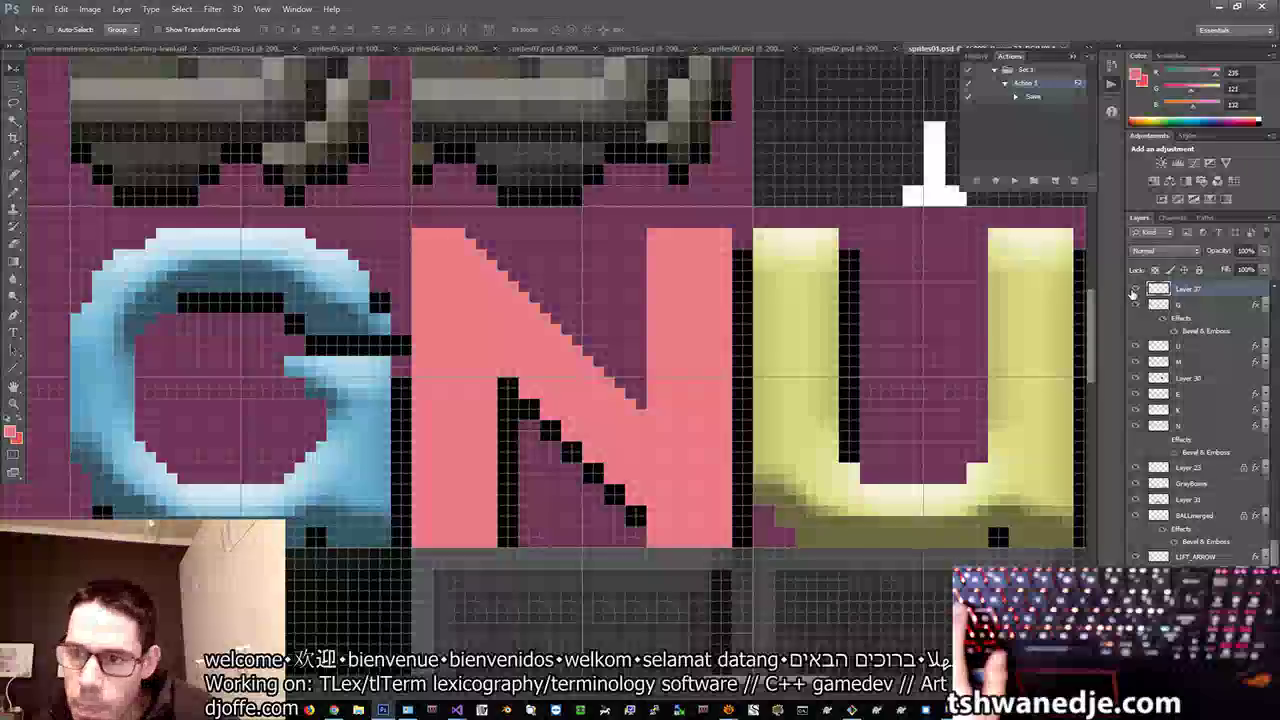
left_click(1134, 290)
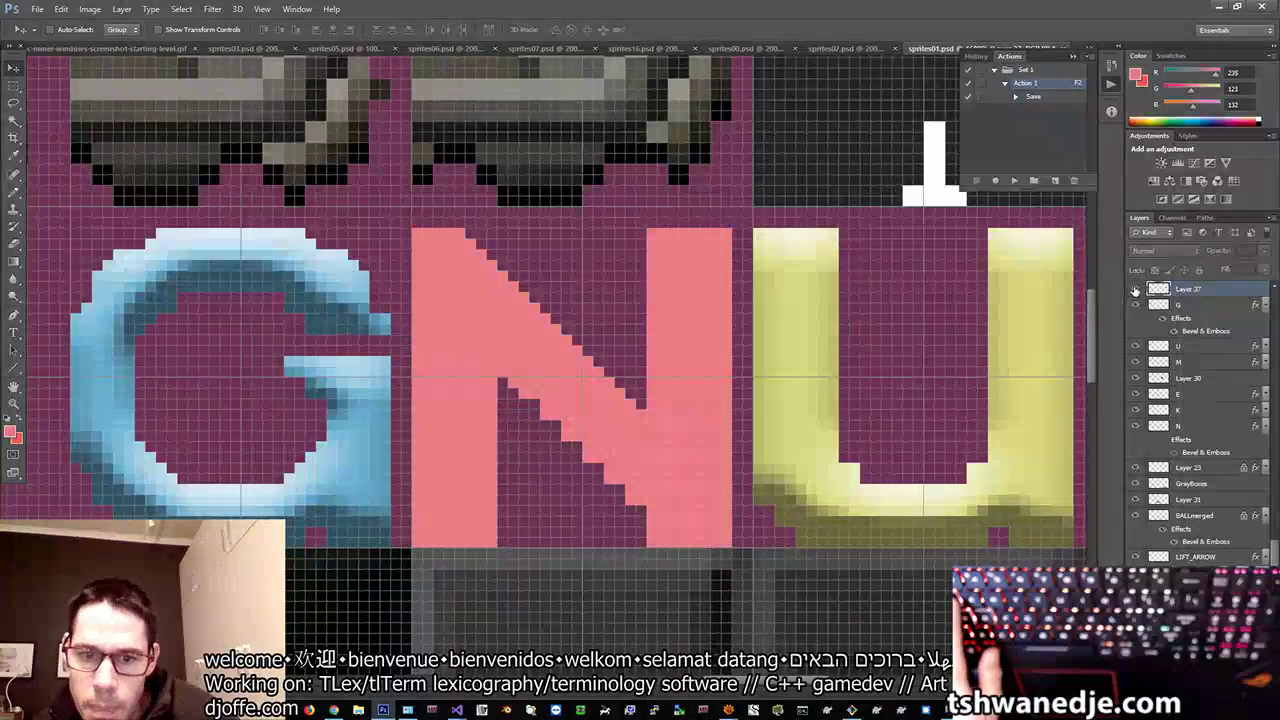
left_click(1134, 290)
left_click(1134, 290)
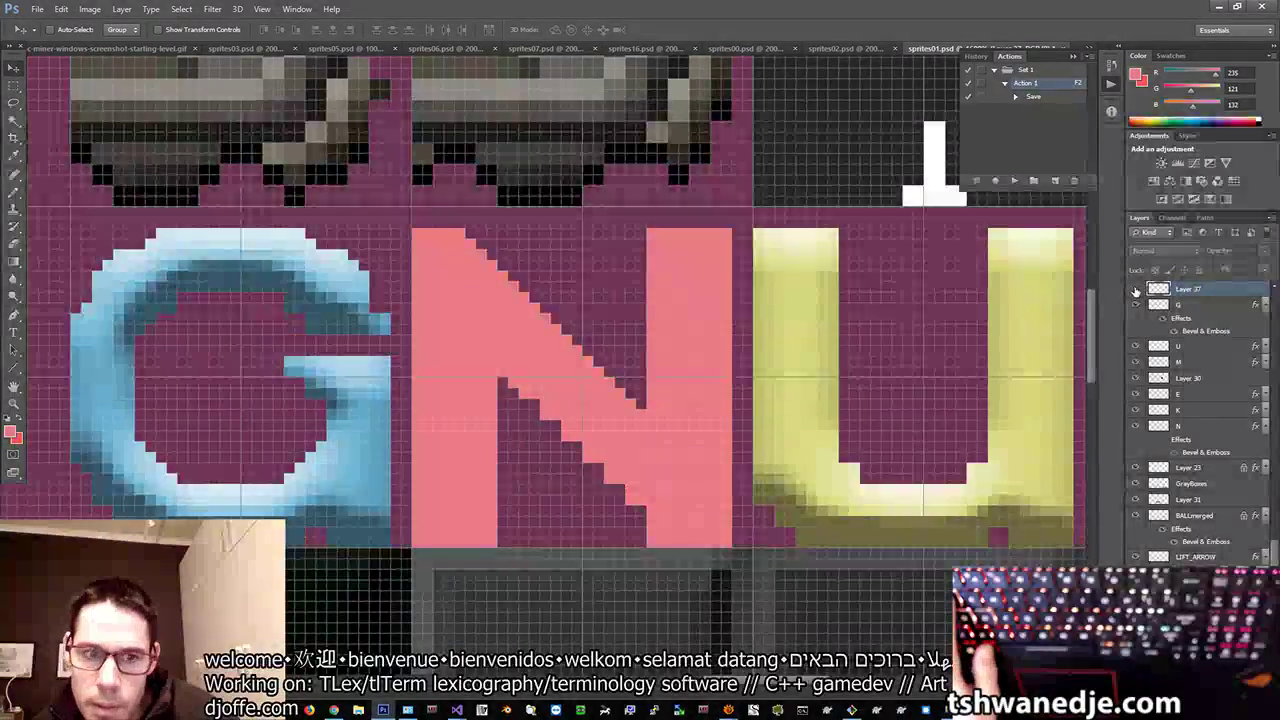
left_click(1134, 290)
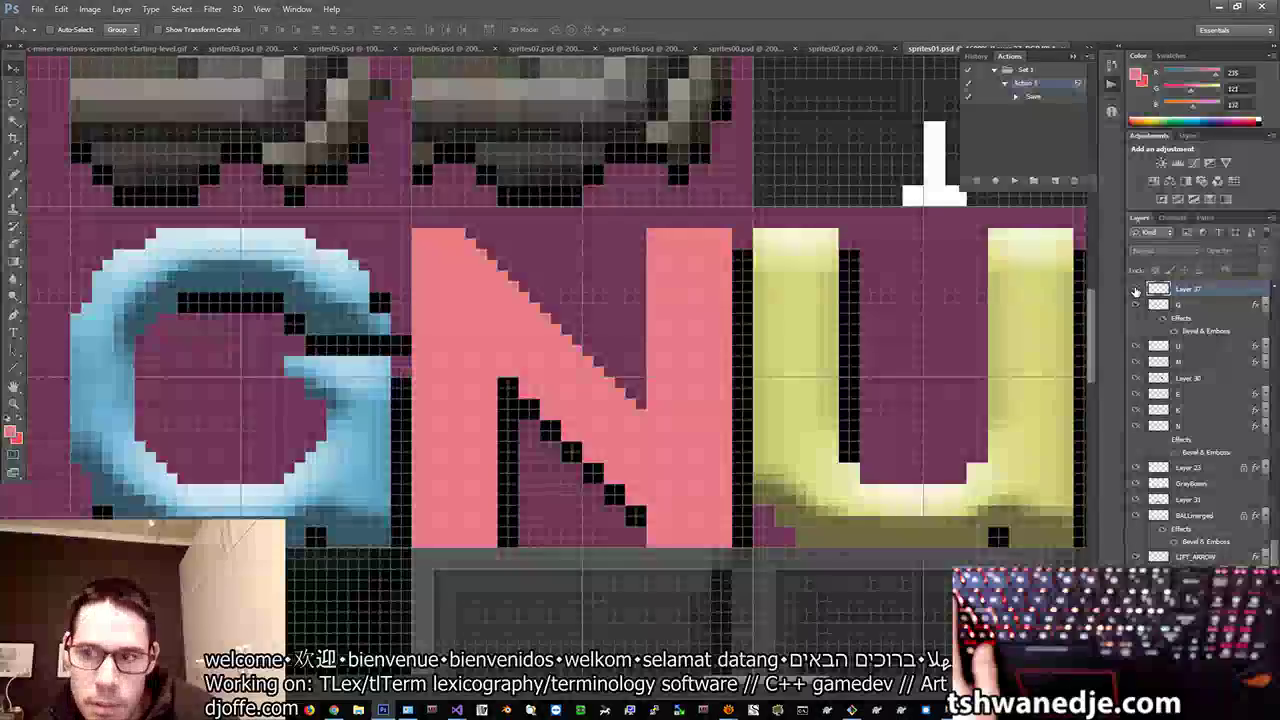
left_click(1134, 290)
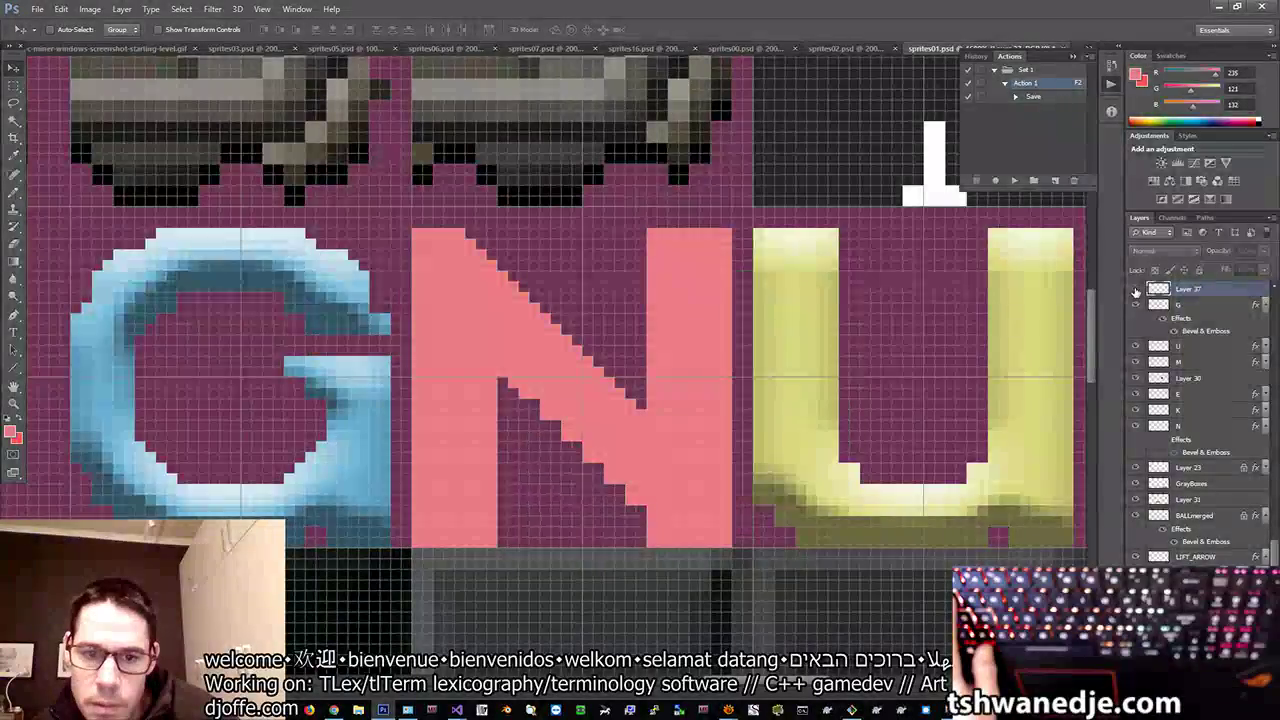
left_click(1135, 290)
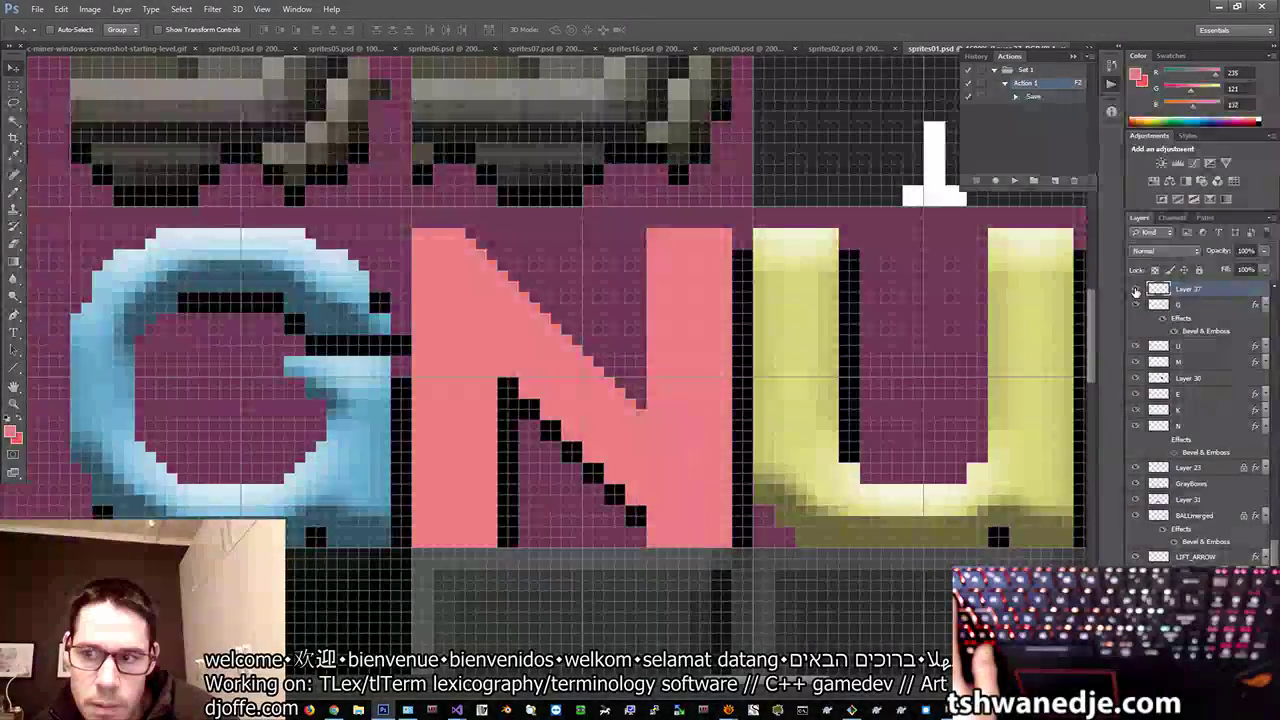
left_click(1135, 290)
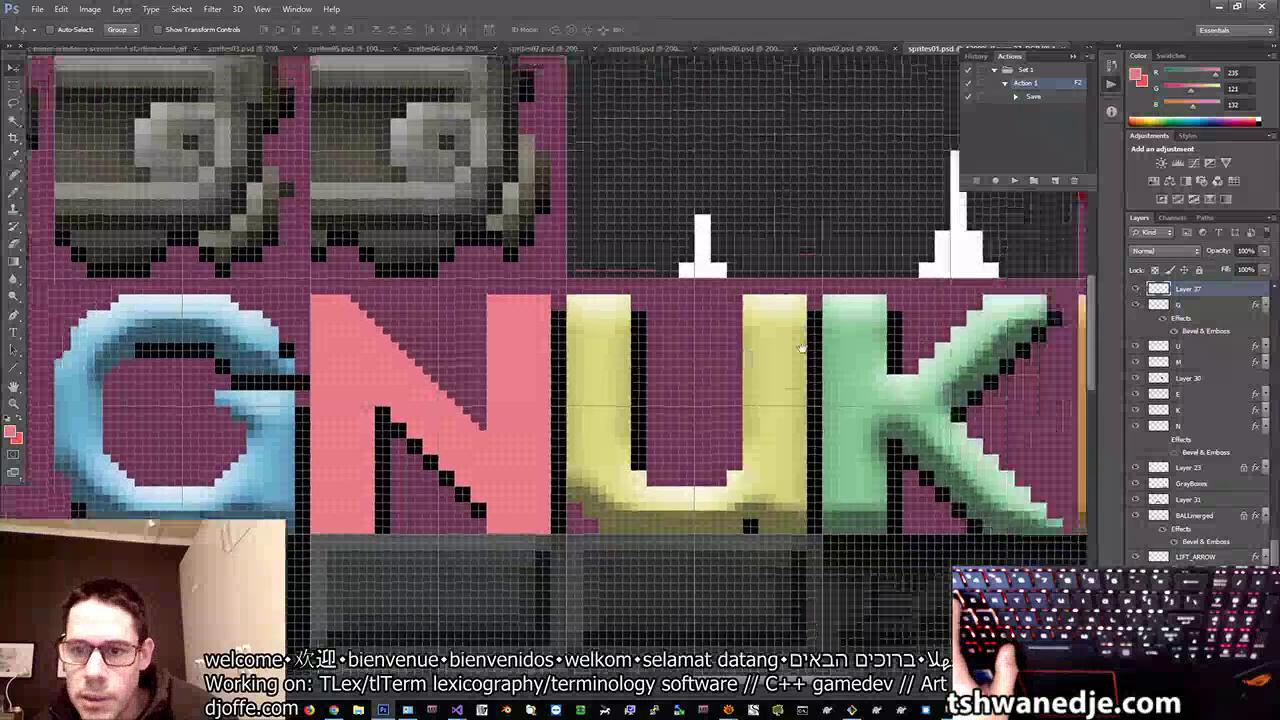
Step: Check the black shadow pixels across the whole GNUKEM row and move their layer, Layer 37, directly below the N layer
left_click_drag(801, 348, 773, 350)
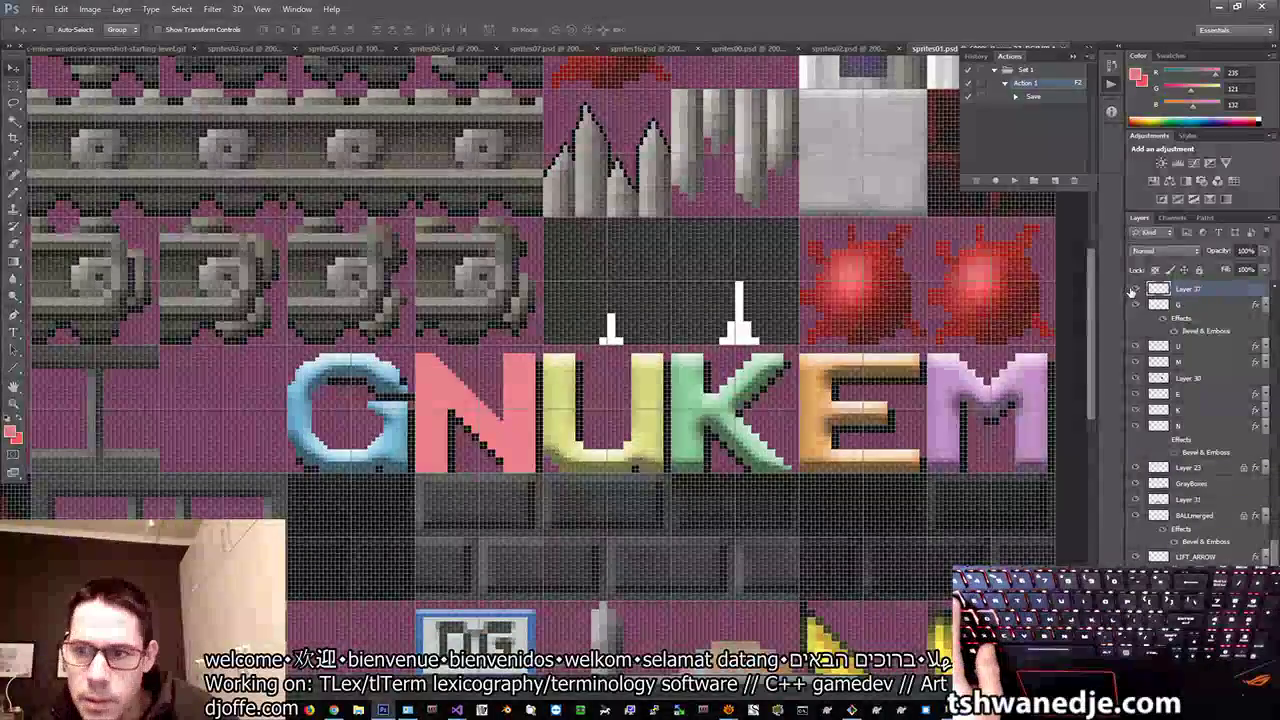
left_click(1133, 291)
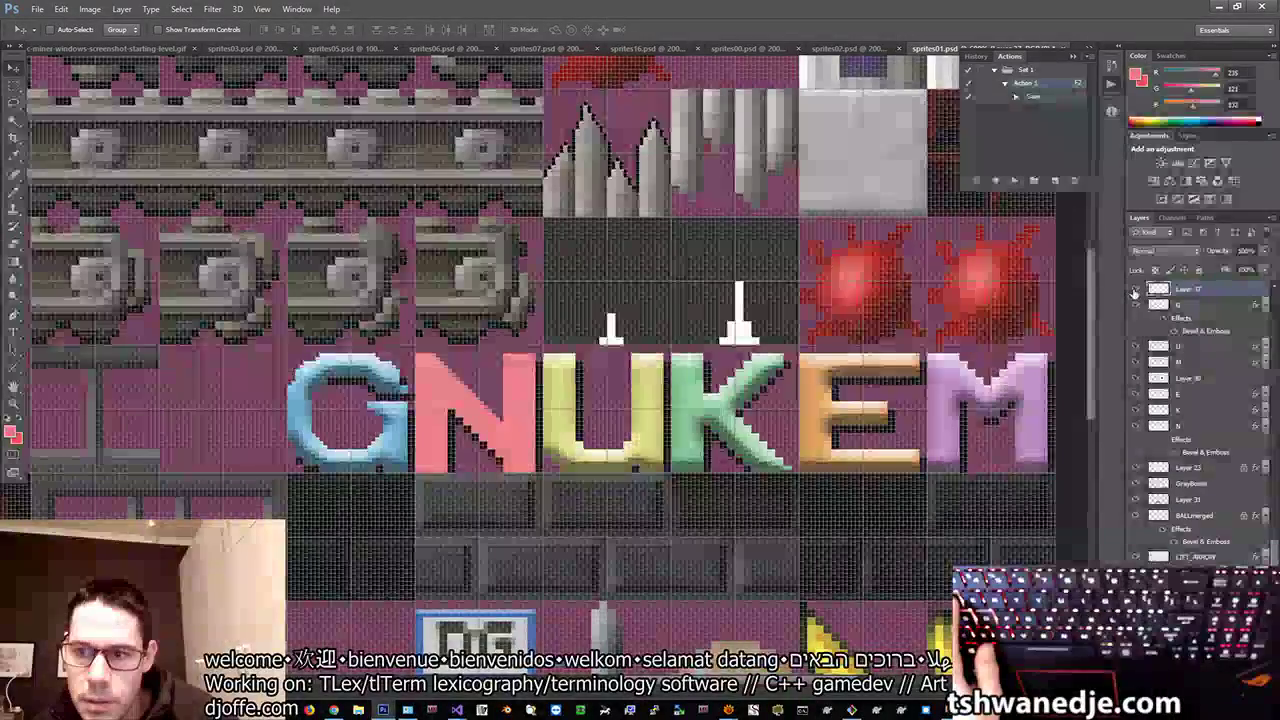
left_click_drag(1188, 290, 1197, 437)
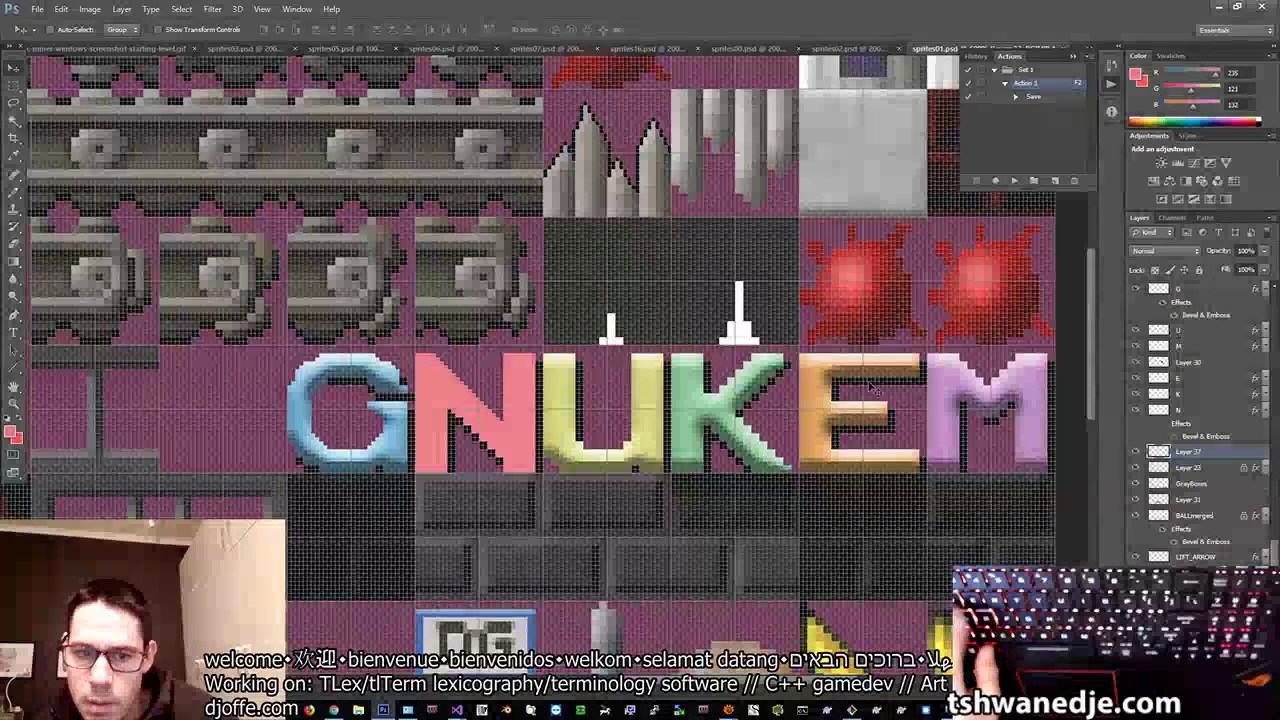
Step: Rename Layer 37, which holds the letters' black shadow pixels, to LETTER DROPSHADOW
left_click(495, 423)
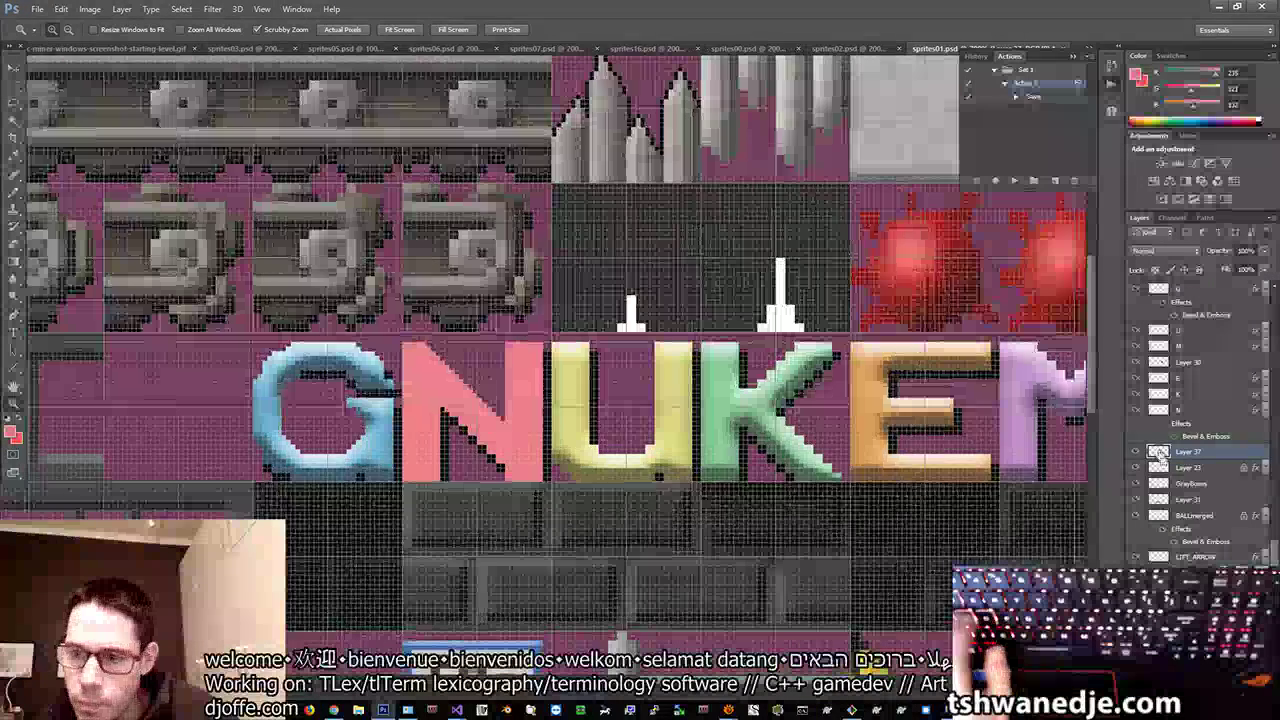
key("ctrl+minus")
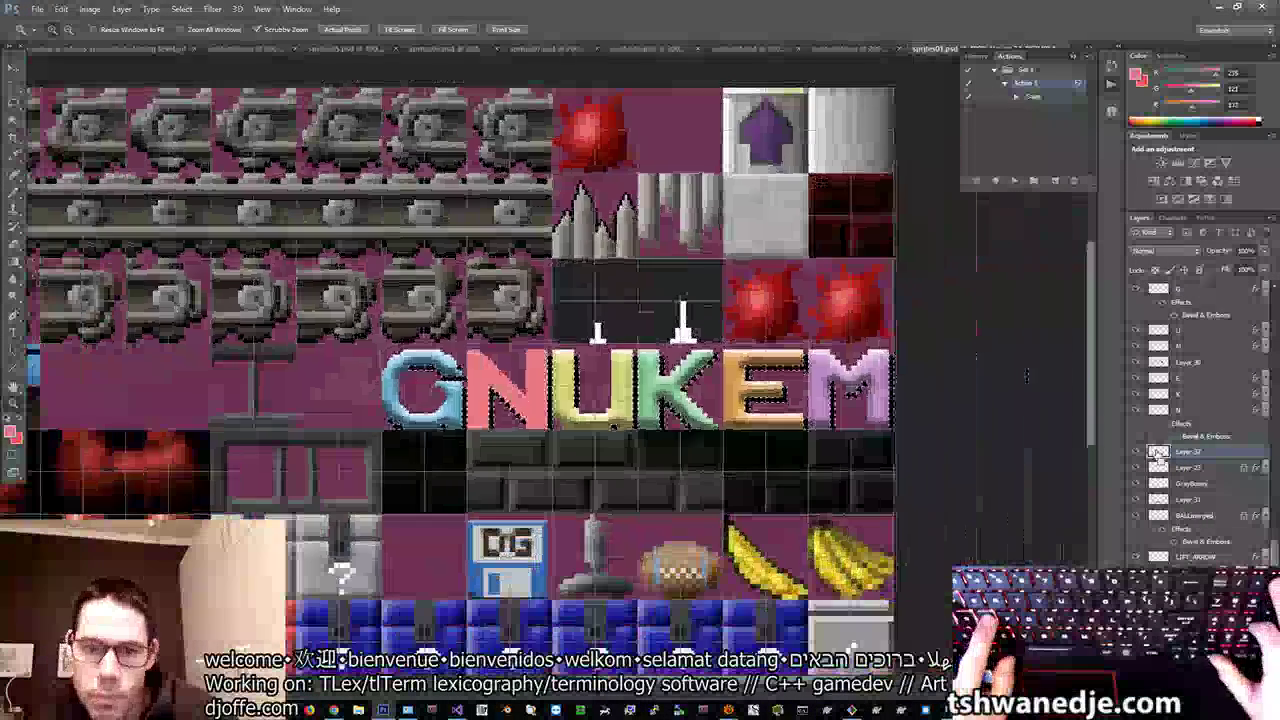
key("ctrl+plus")
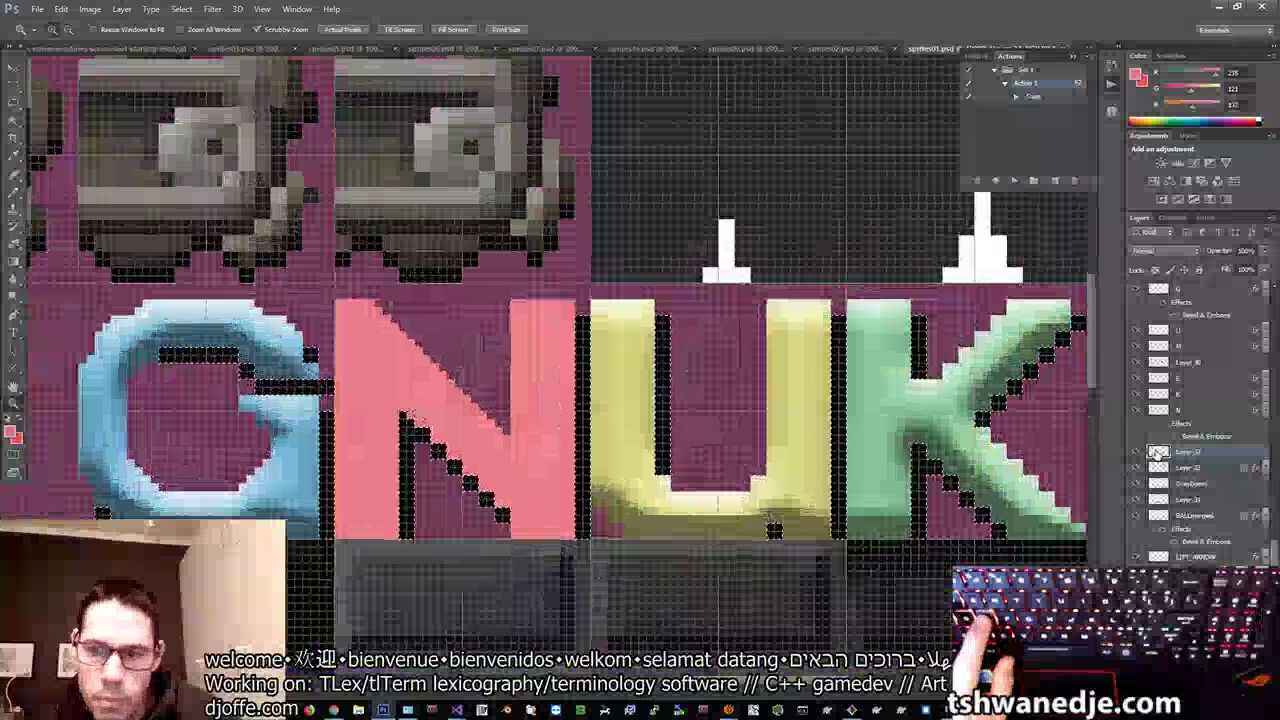
double_click(1190, 452)
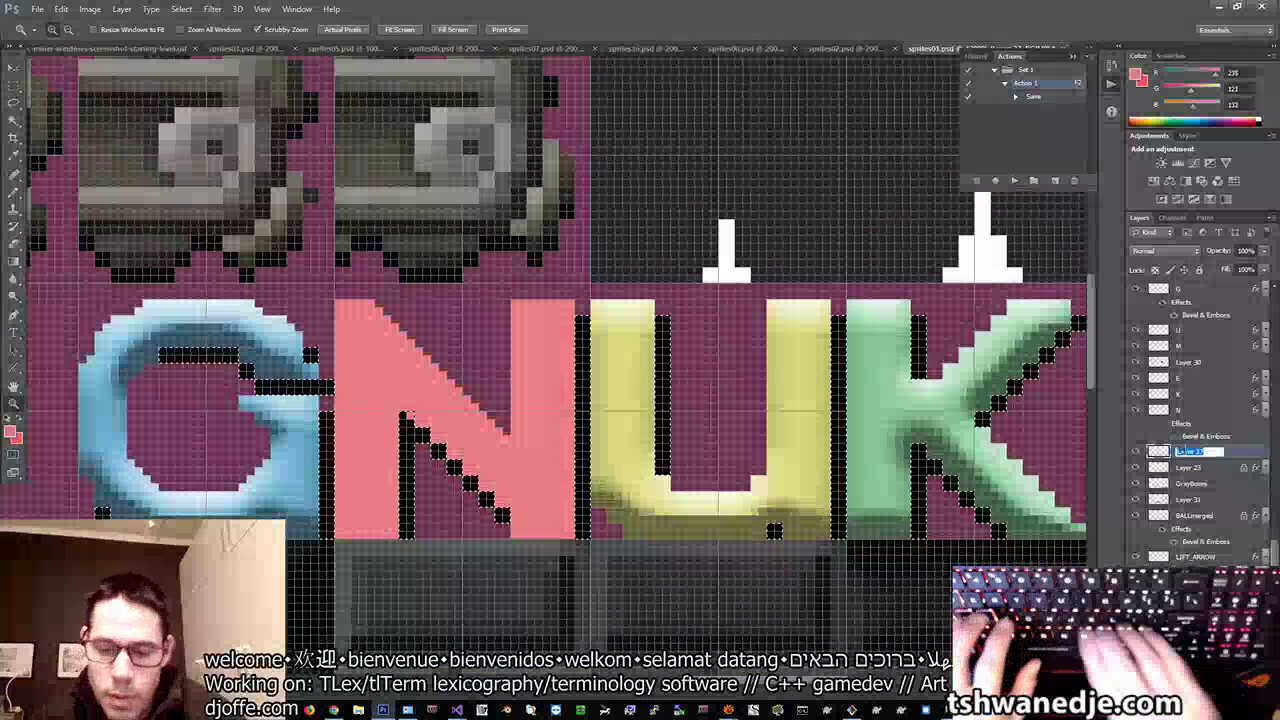
type("LETTER DROPSHADOW")
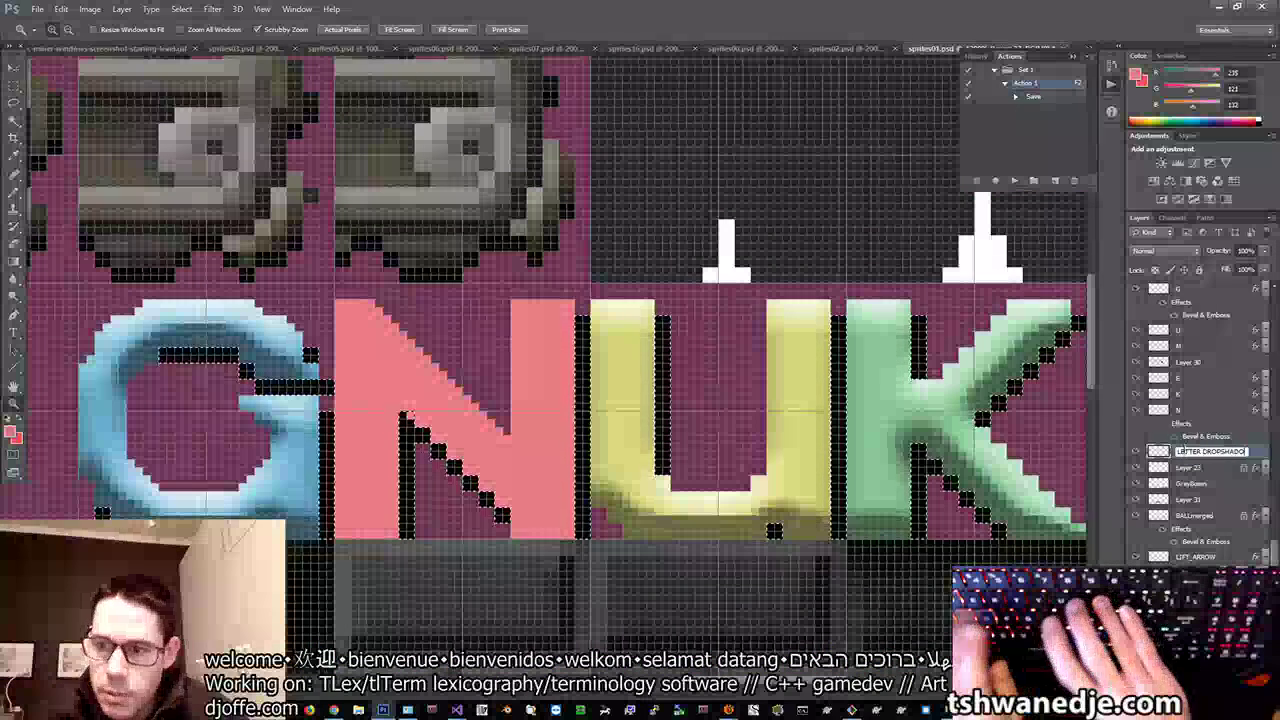
key("Return")
Step: On the N layer, refine the N's diagonal edges into finer steps with 1-pixel Pencil strokes in the letter's flat pink
left_click(1193, 413)
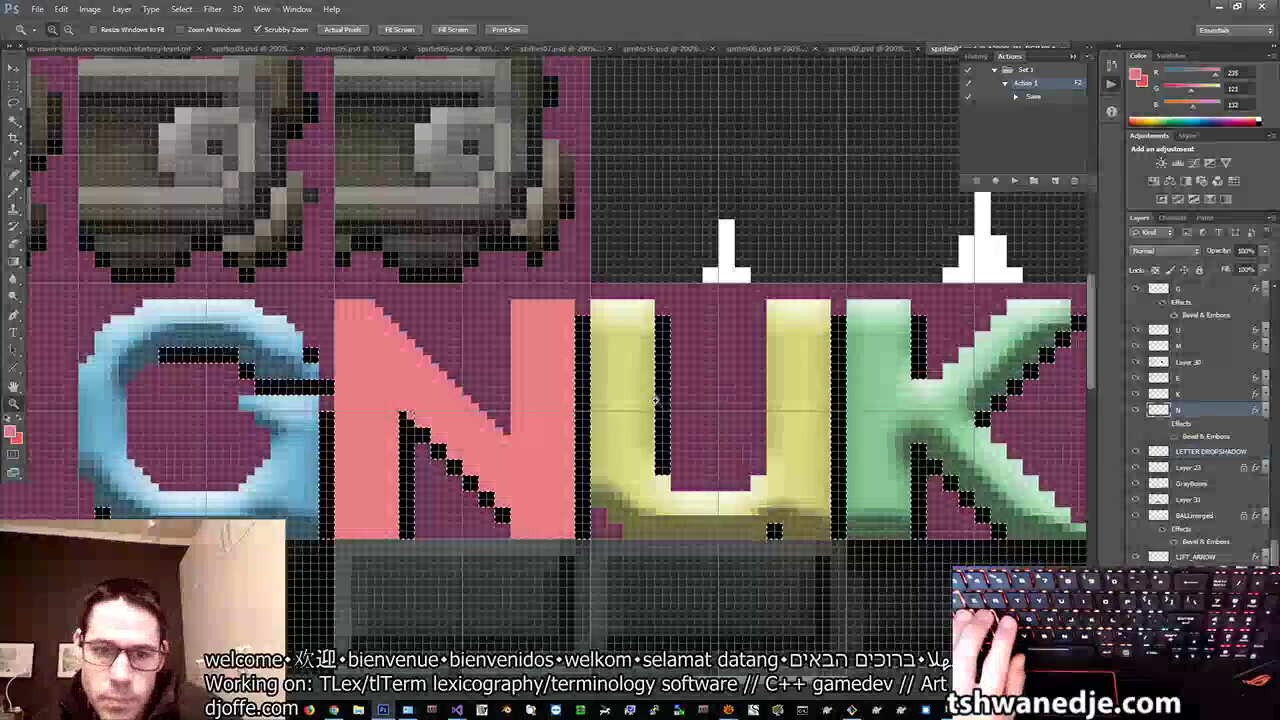
key("v")
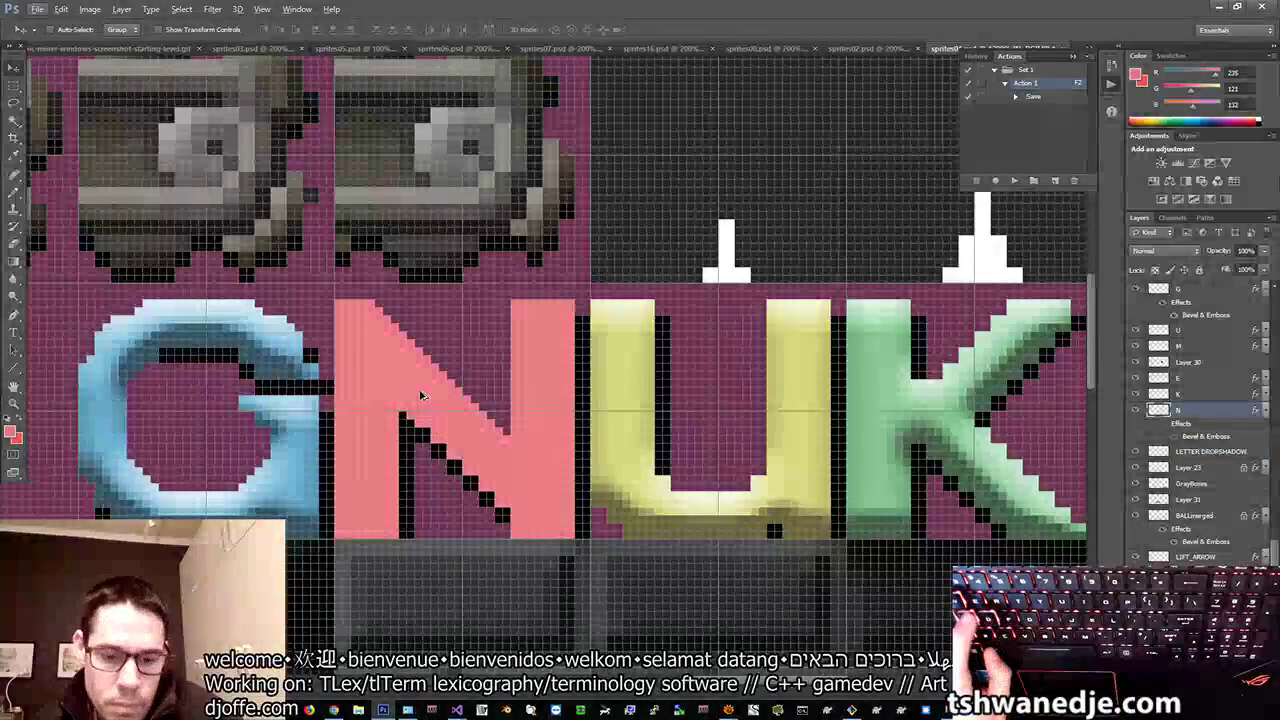
left_click(399, 376, "alt")
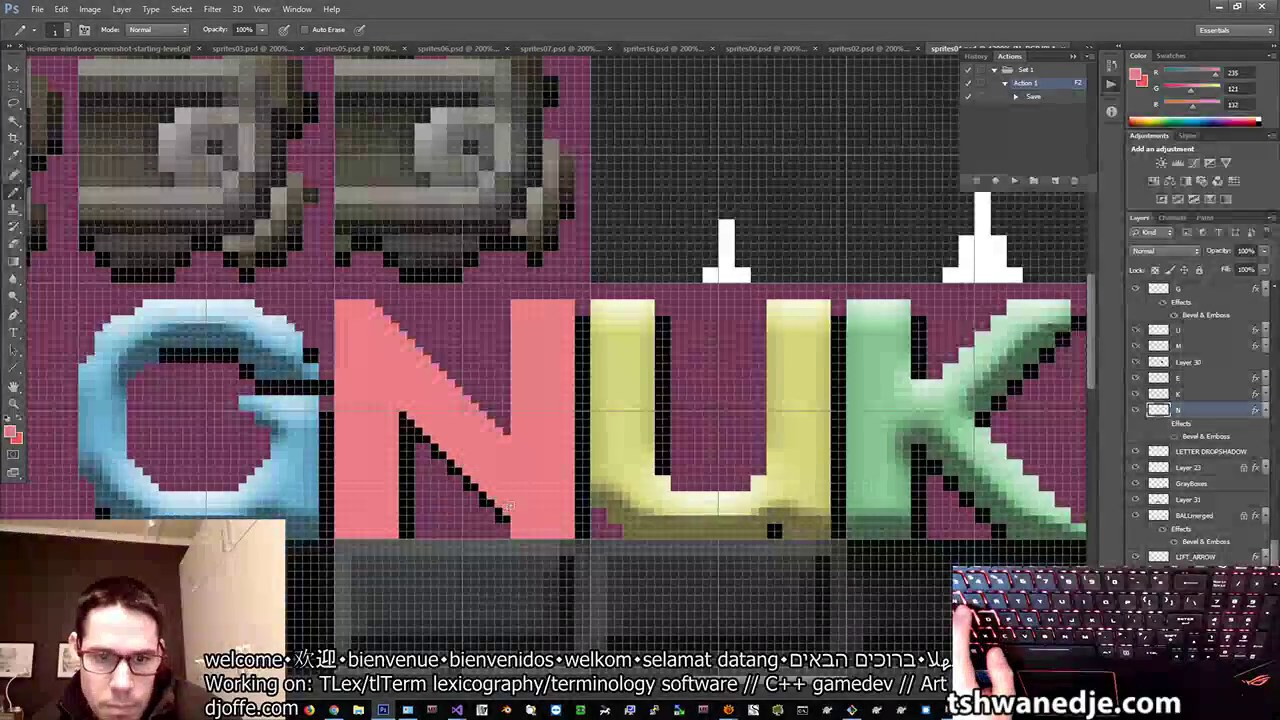
Step: Refine the N's upper diagonal edge in the alpha channel to match the letter's finer pixels, using the default black and white colours
key("d")
key("ctrl+6")
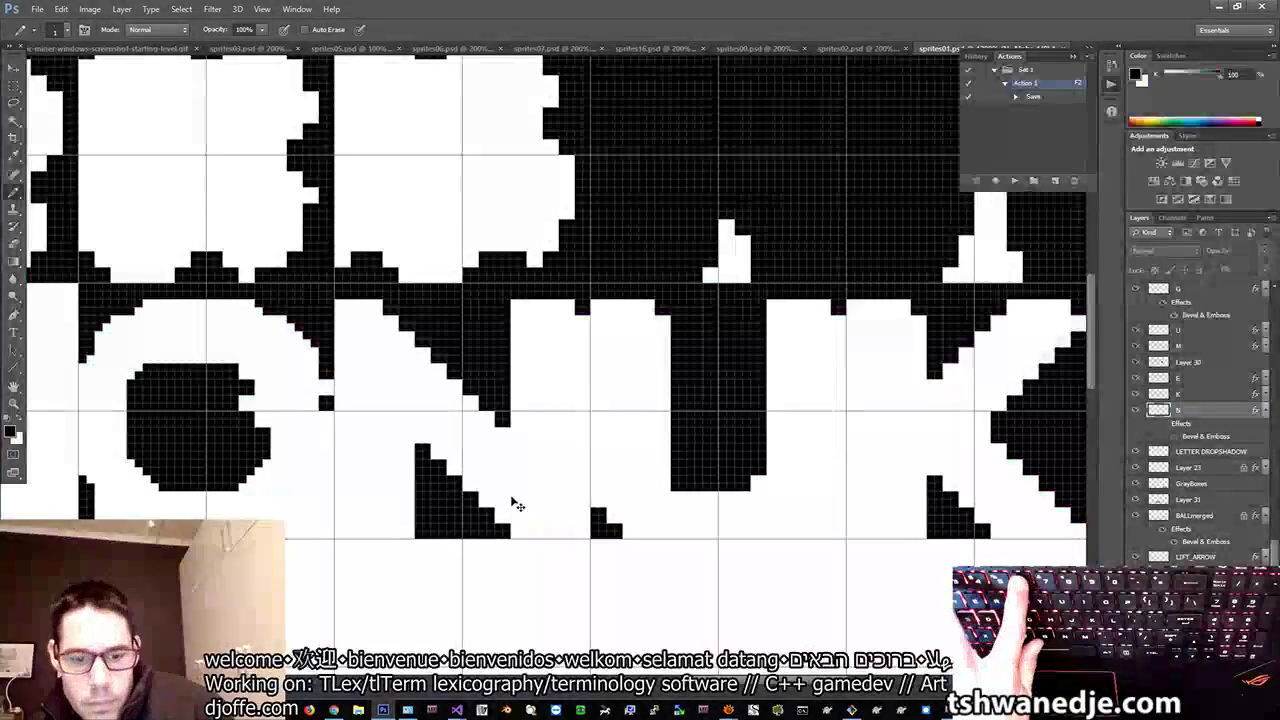
key("ctrl+2")
key("ctrl+6")
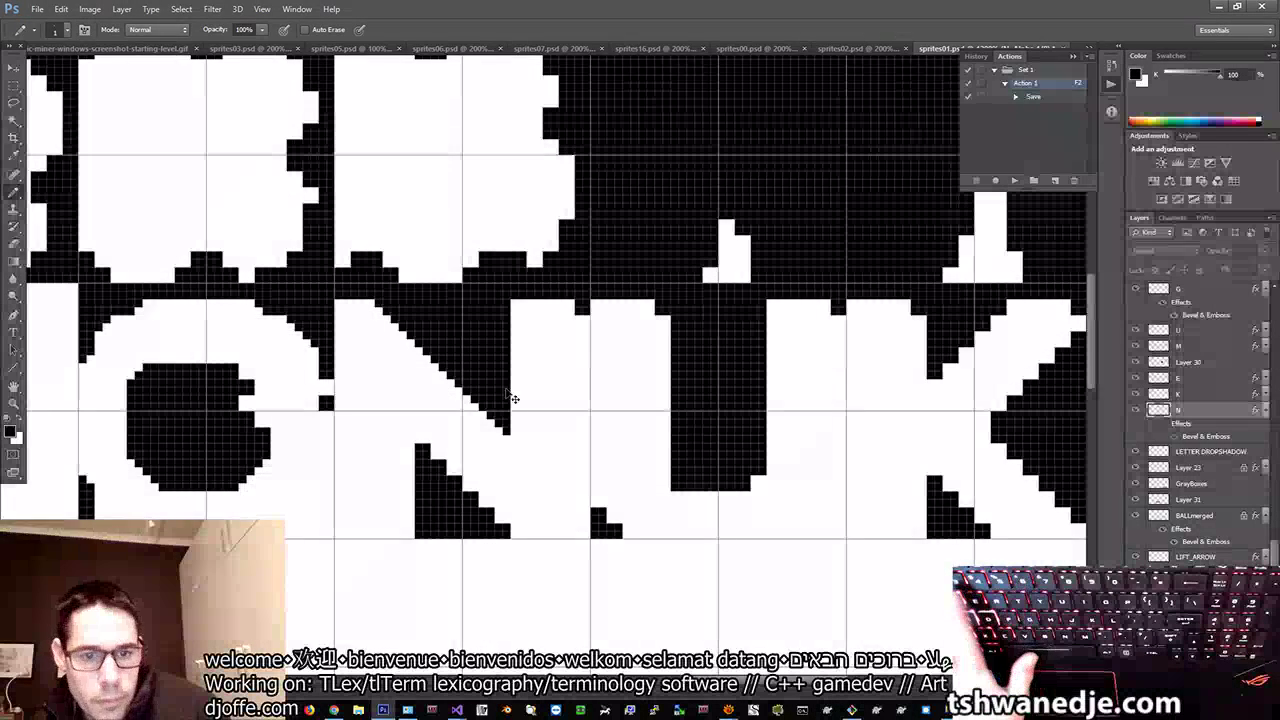
Step: Examine the alpha channel across the sprite sheet and closely around the G, N and U
key("ctrl+1")
key("z")
left_click(737, 317)
left_click(737, 317)
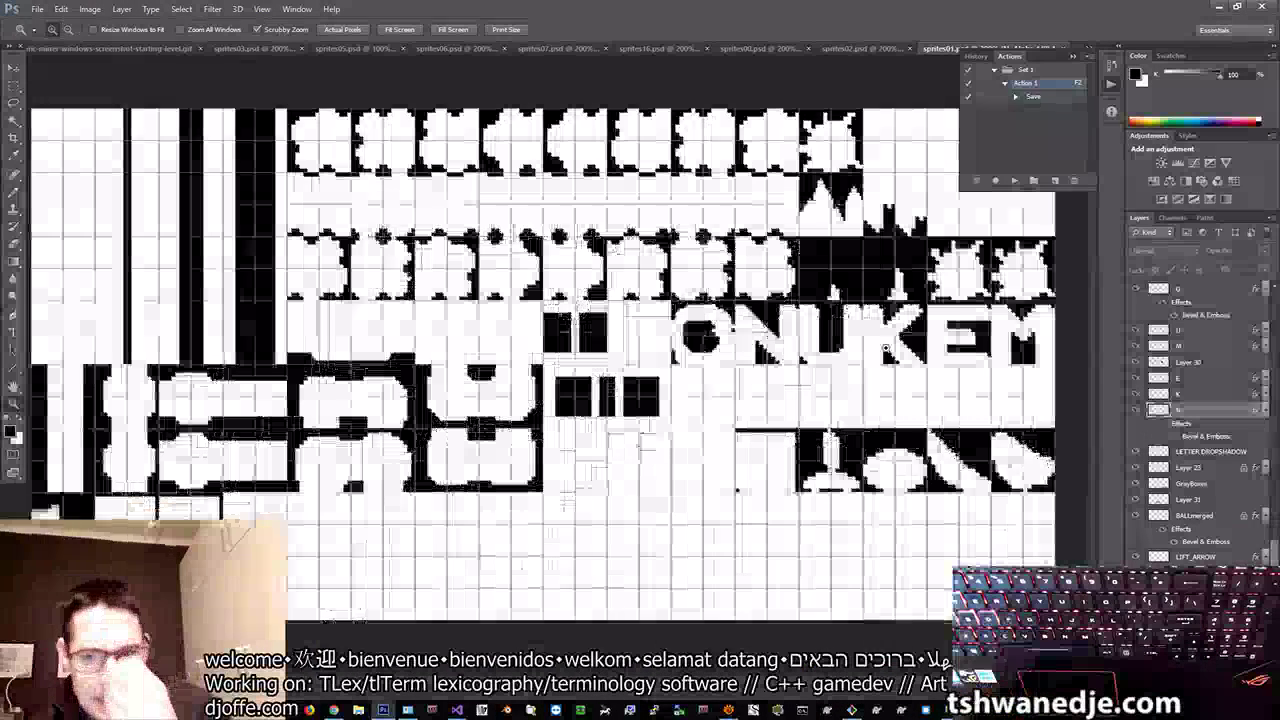
left_click(737, 317)
left_click(737, 317)
left_click(737, 317)
left_click_drag(736, 316, 735, 327)
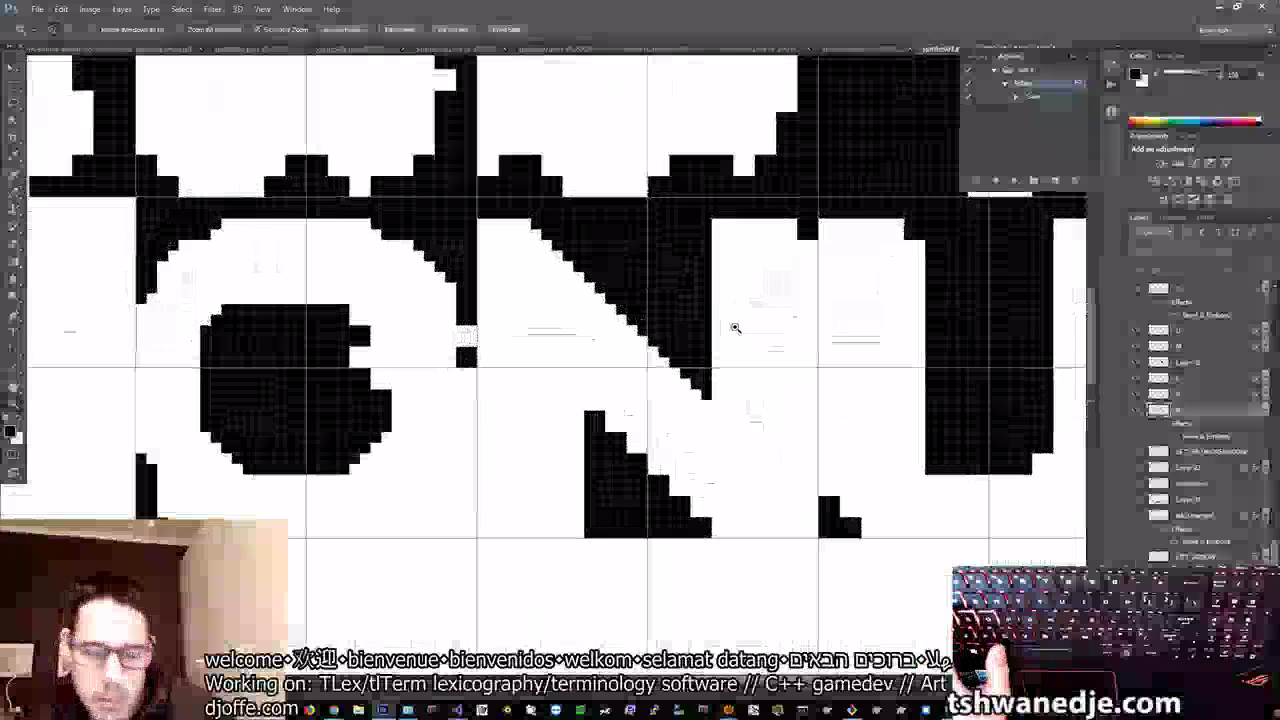
Step: Compare the N's colour pixels with its alpha mask by switching repeatedly between the composite and the alpha channel
key("ctrl+2")
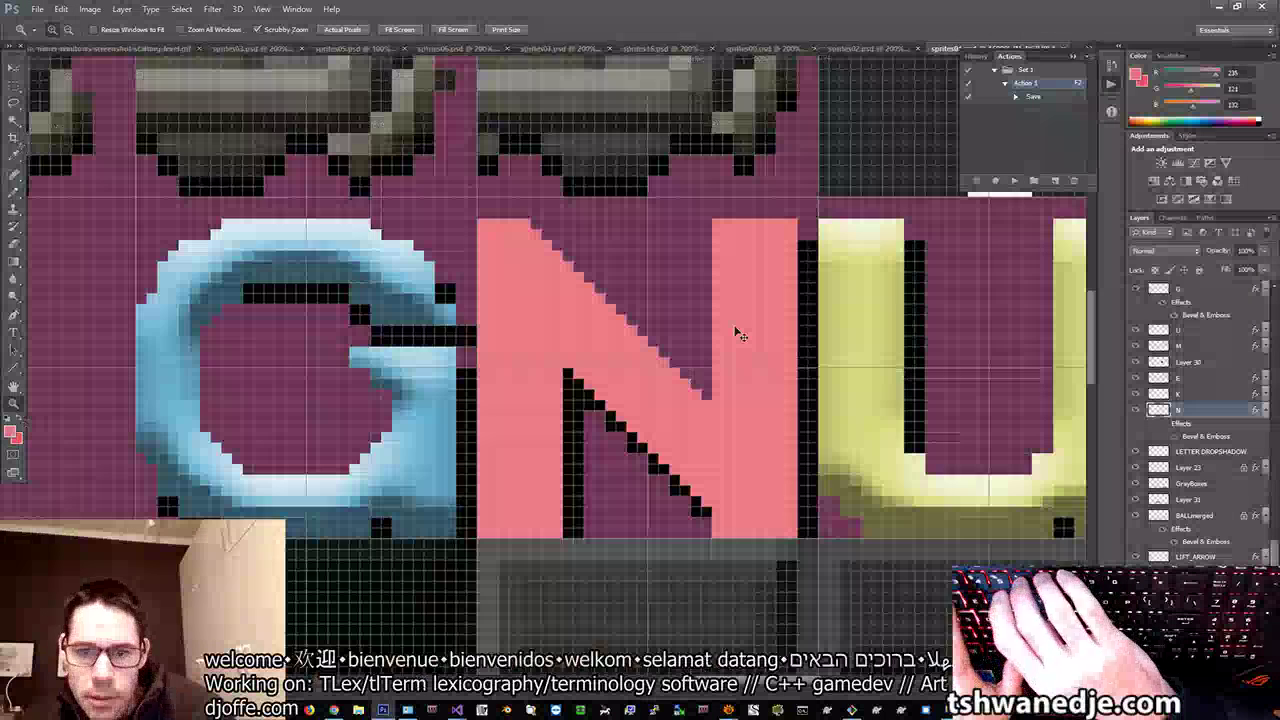
key("ctrl+6")
key("ctrl+2")
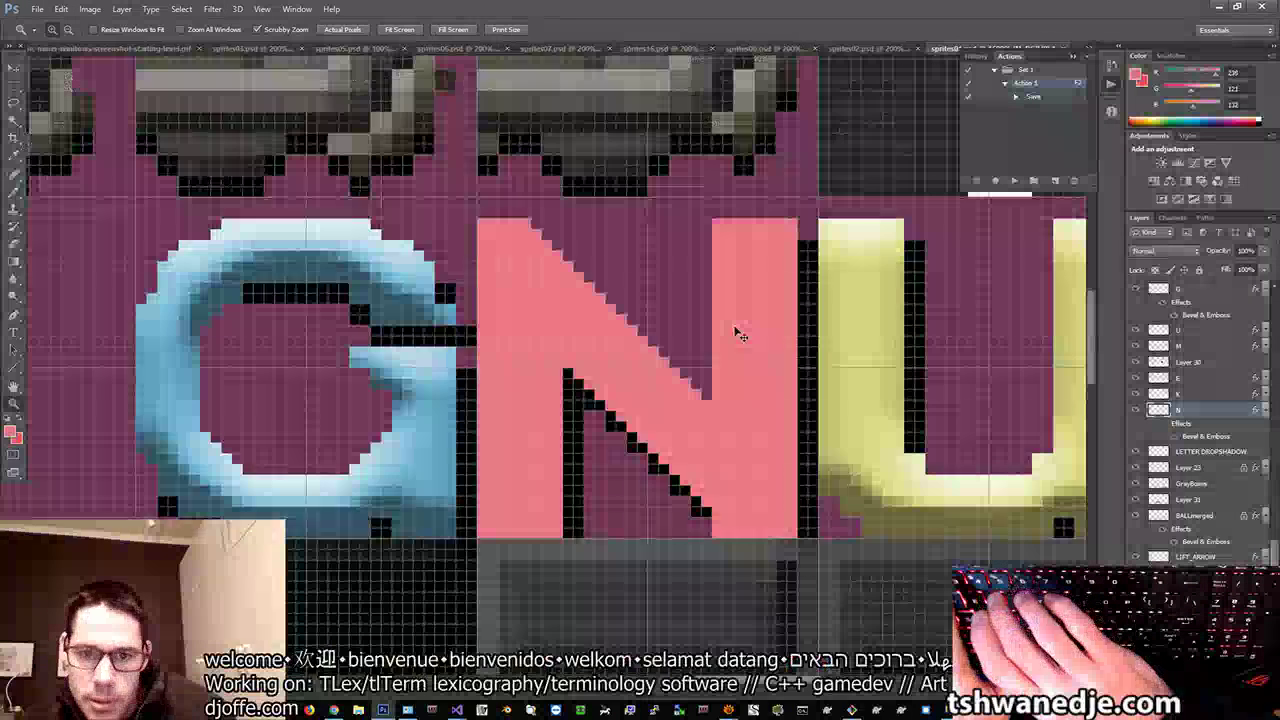
key("ctrl+6")
key("ctrl+2")
key("ctrl+6")
key("ctrl+2")
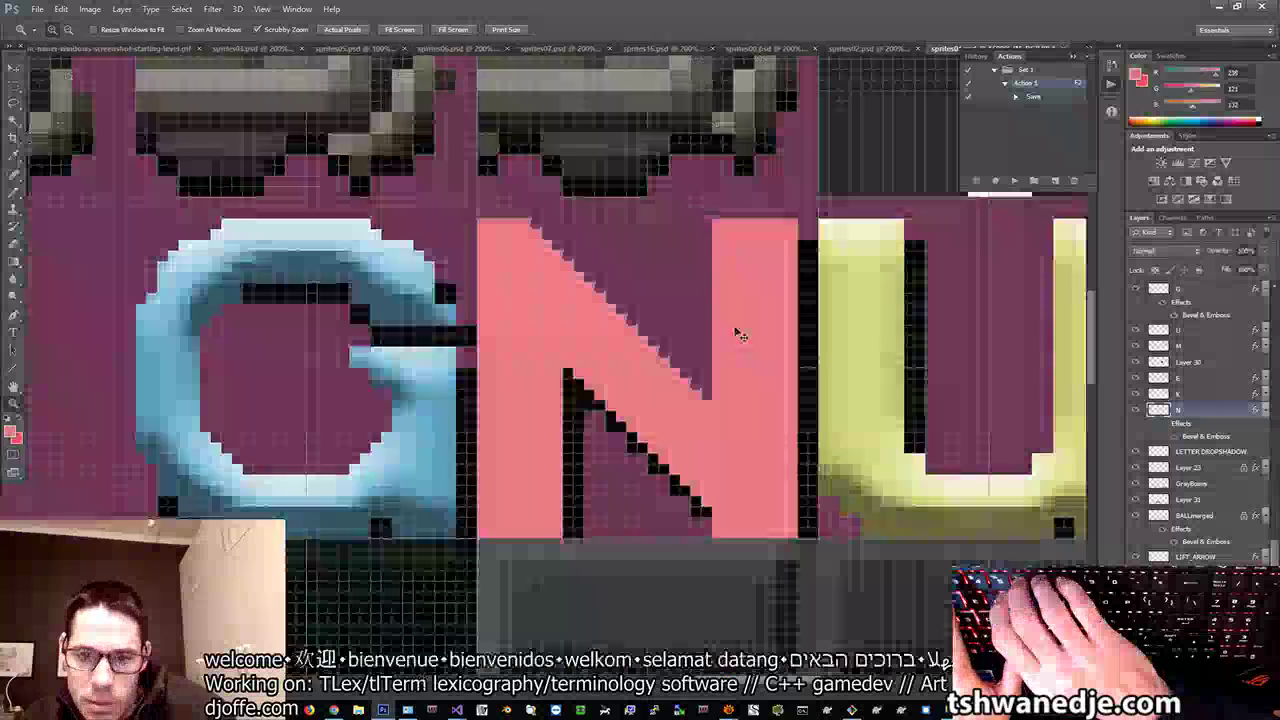
key("ctrl+6")
key("ctrl+2")
key("ctrl+6")
key("ctrl+2")
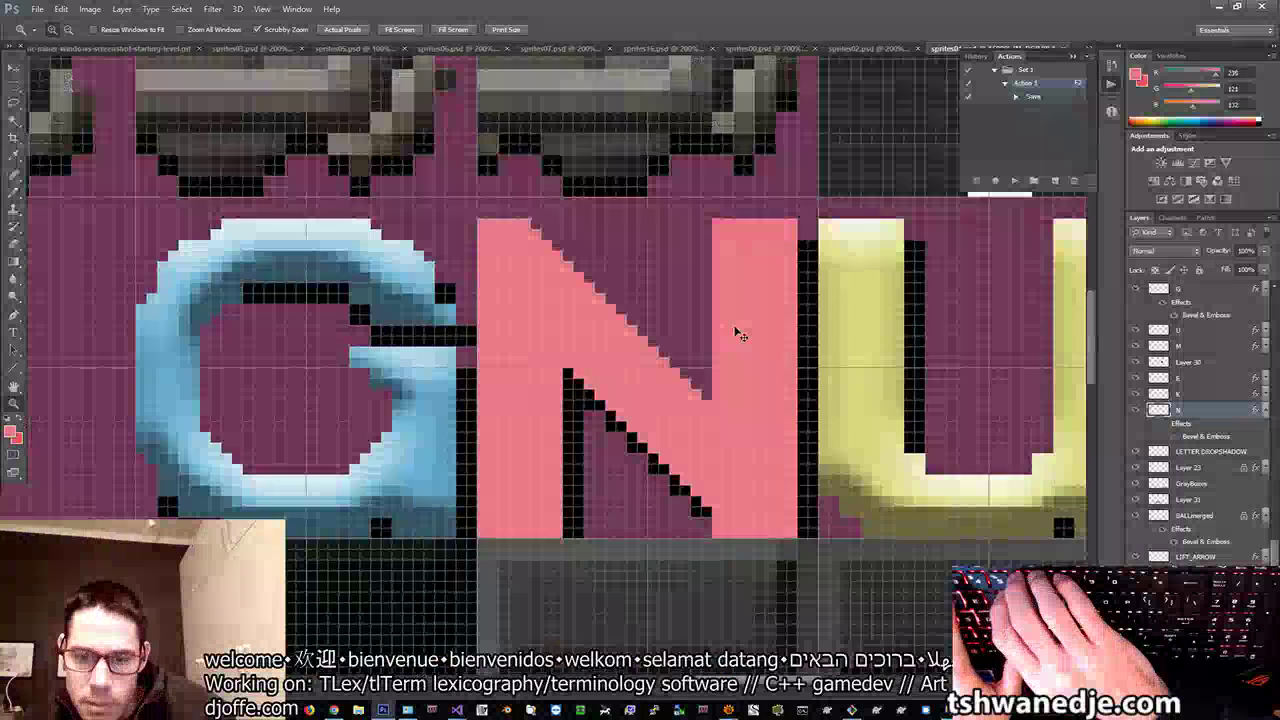
key("ctrl+6")
key("ctrl+2")
key("ctrl+6")
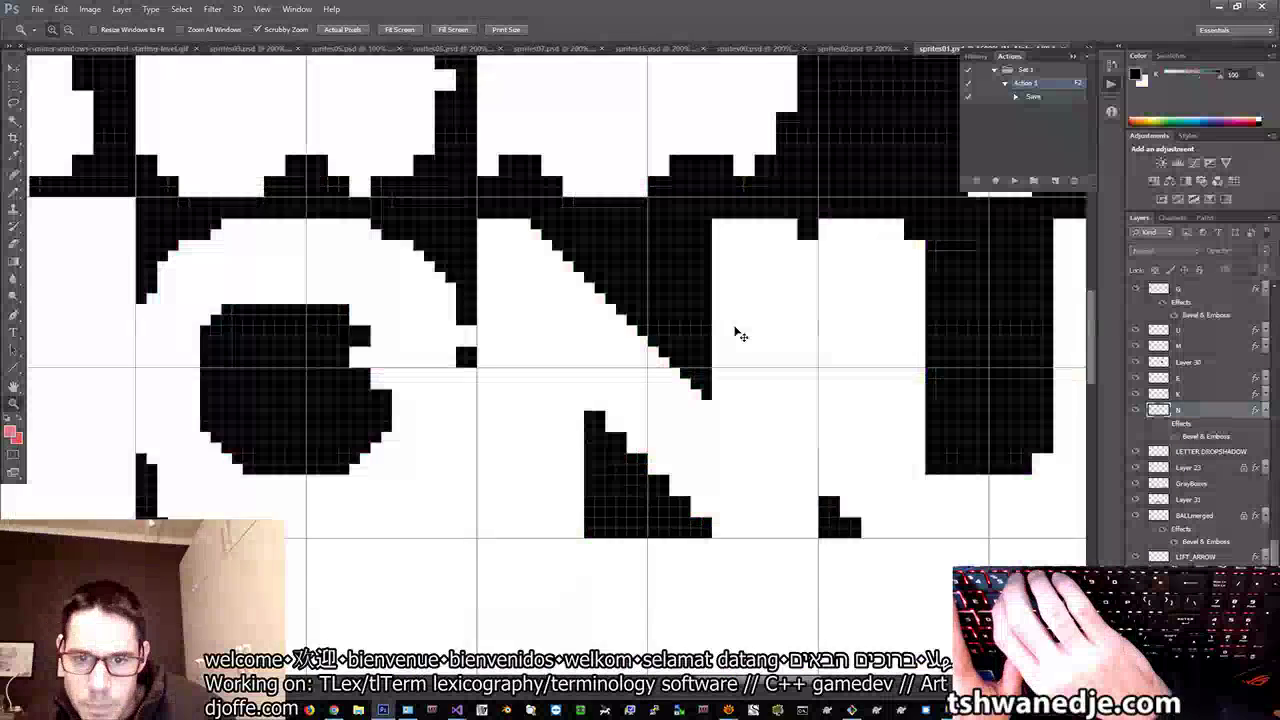
Step: Refine the N's diagonal shadow on the LETTER DROPSHADOW layer, match its lower edge in the alpha channel, and save the sprite sheet
key("ctrl+6")
key("ctrl+6")
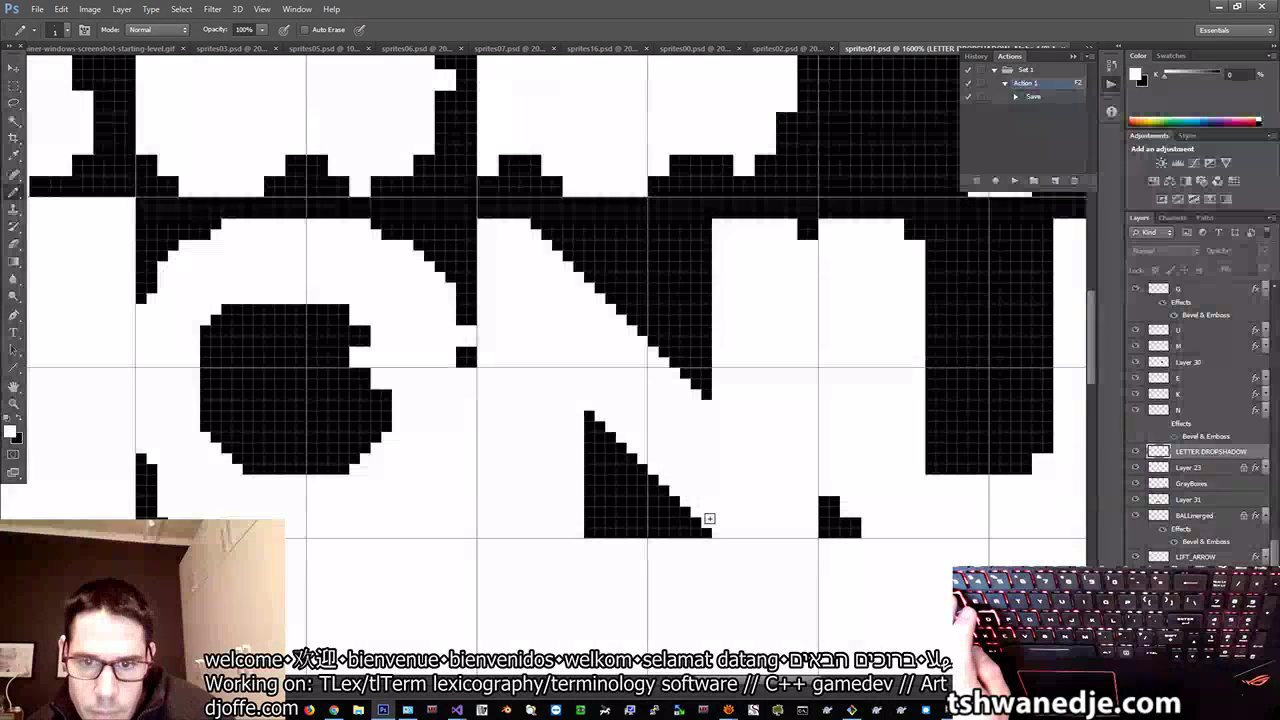
key("ctrl+2")
key("ctrl+6")
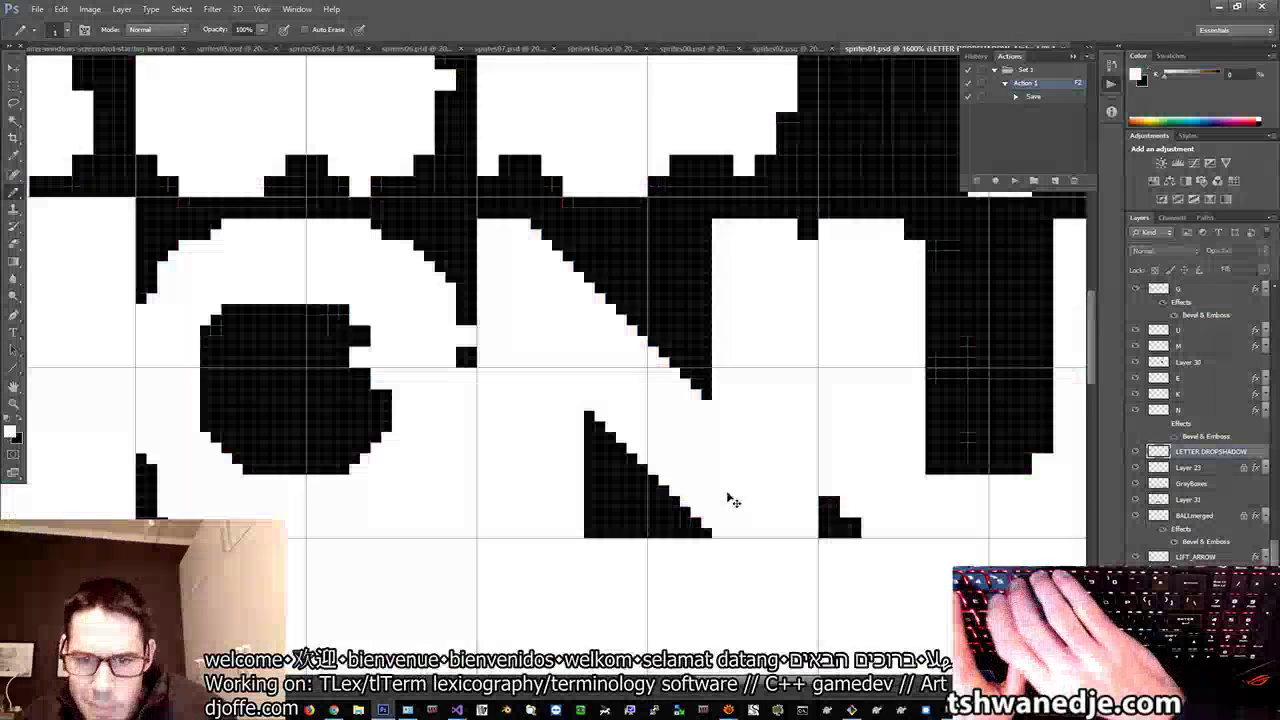
key("ctrl+2")
key("F2")
key("F2")
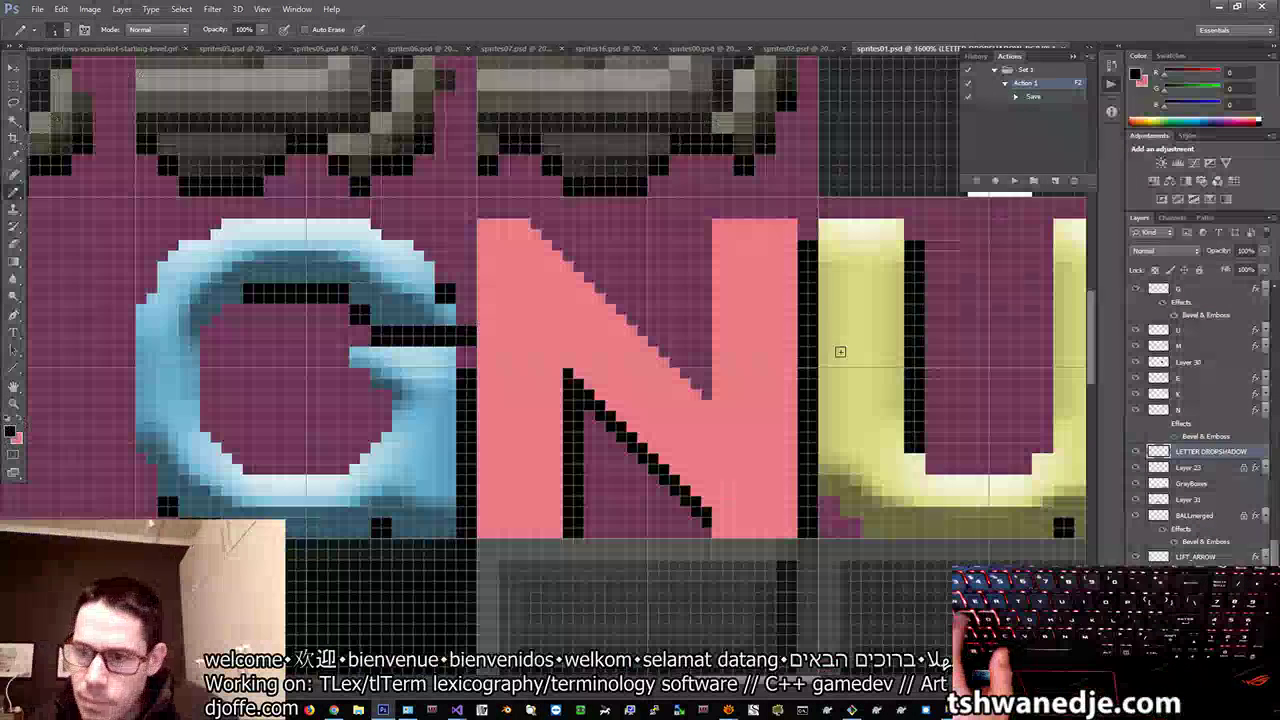
Step: Turn the N layer's Bevel & Emboss effect back on and check the N against the rest of the GNUKEM row
left_click(1174, 437)
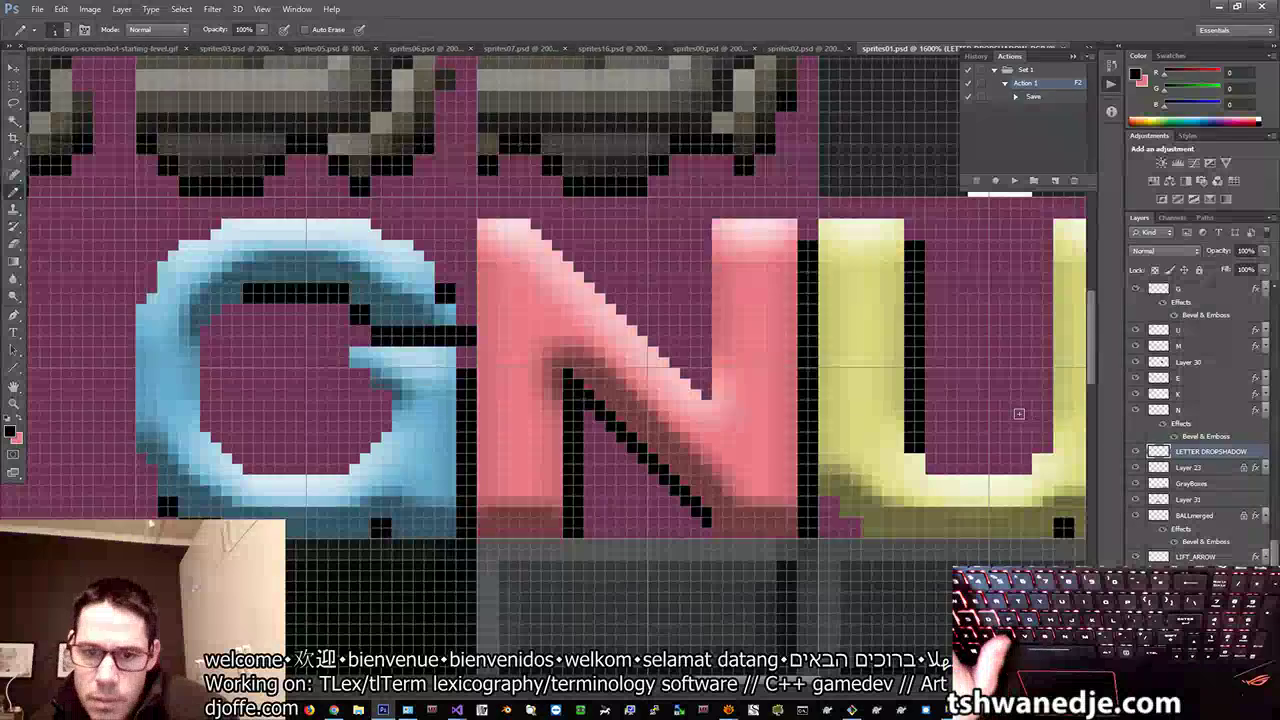
key("ctrl+minus")
key("ctrl+minus")
key("ctrl+minus")
key("ctrl+minus")
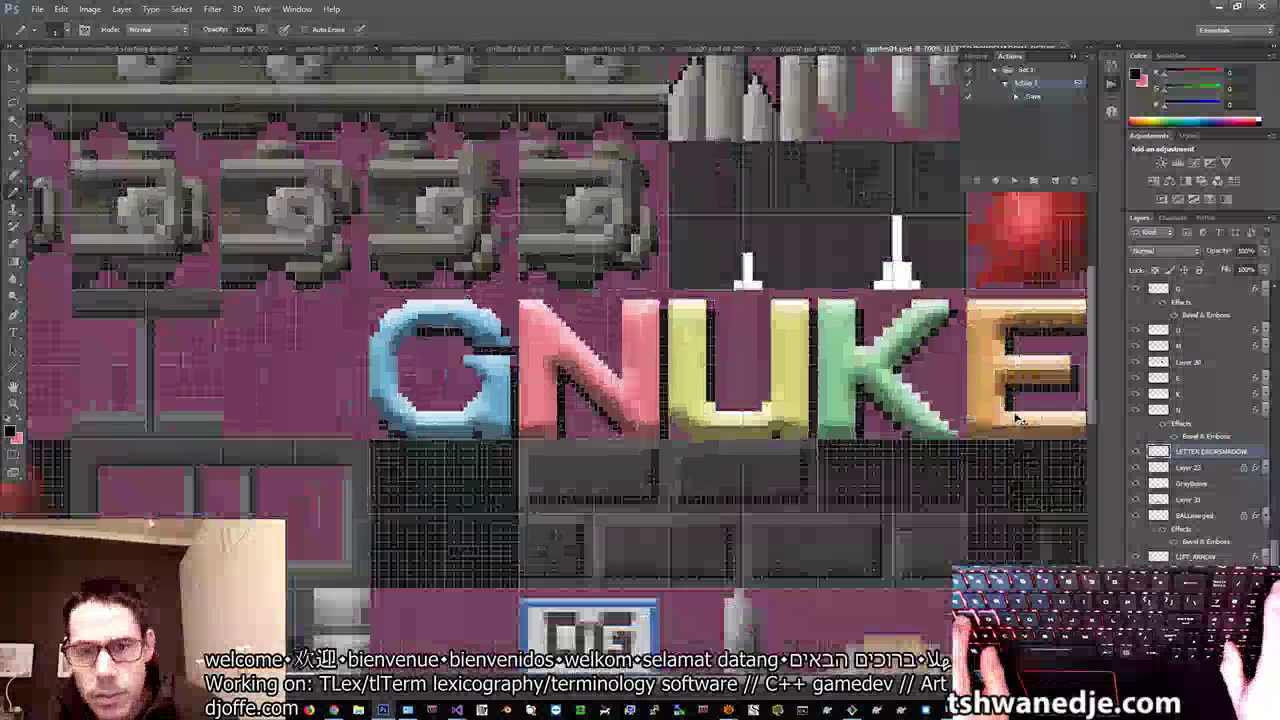
key("ctrl+minus")
key("ctrl+minus")
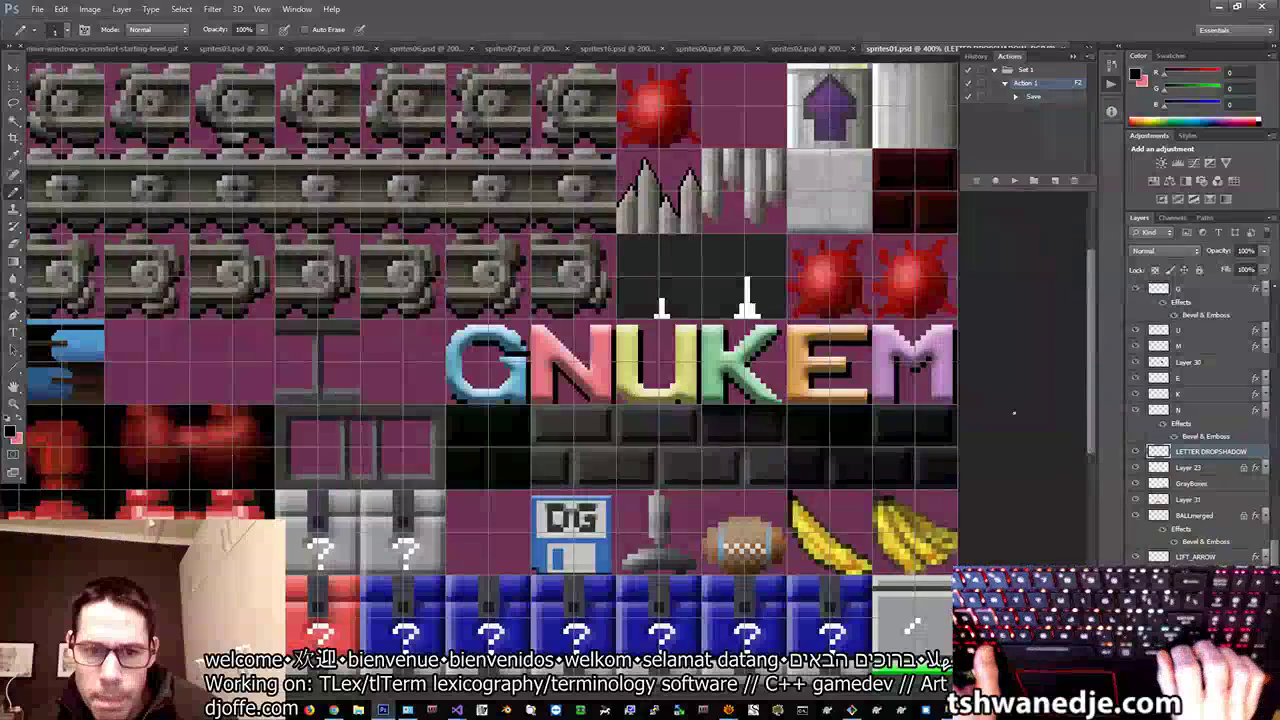
Step: Switch to Total Commander and run the updatesprites script in the sprites32 folder
key("alt+Tab")
key("alt+Tab")
key("Tab")
key("Return")
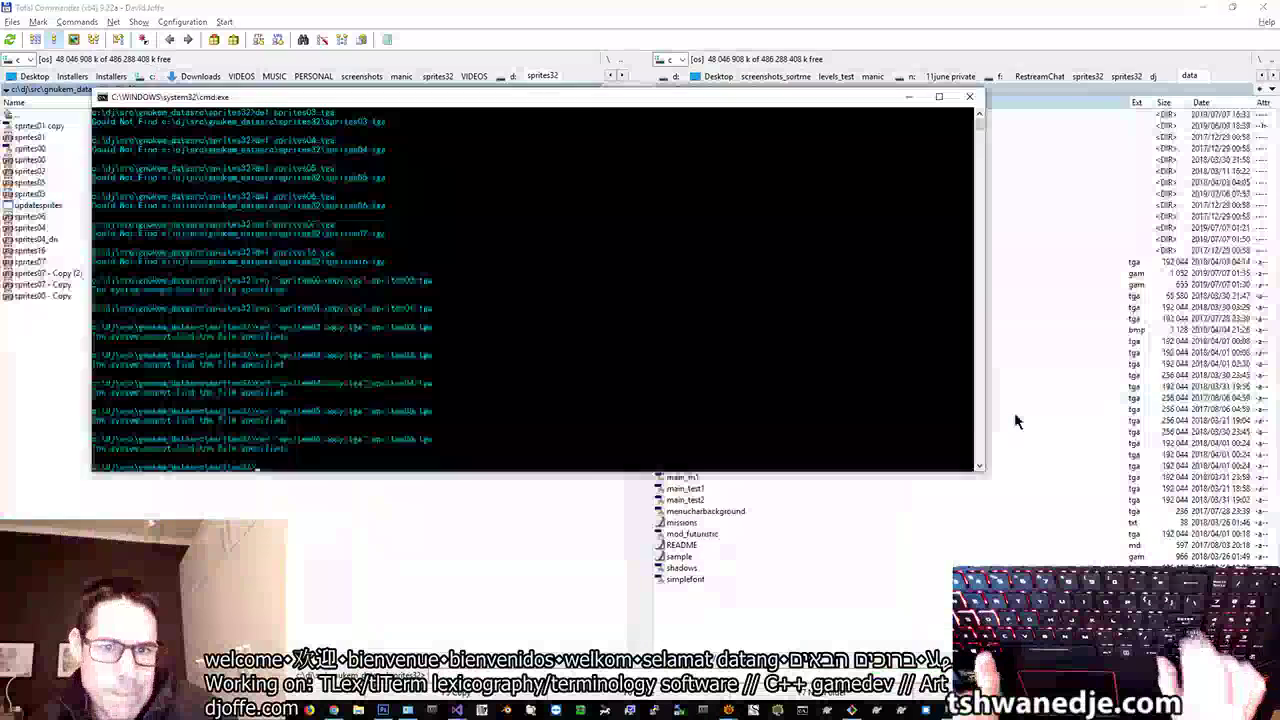
Step: Switch to Visual Studio, launch Dave Gnukem with debugging, and start a game
key("alt+Tab")
key("alt+Tab")
key("F5")
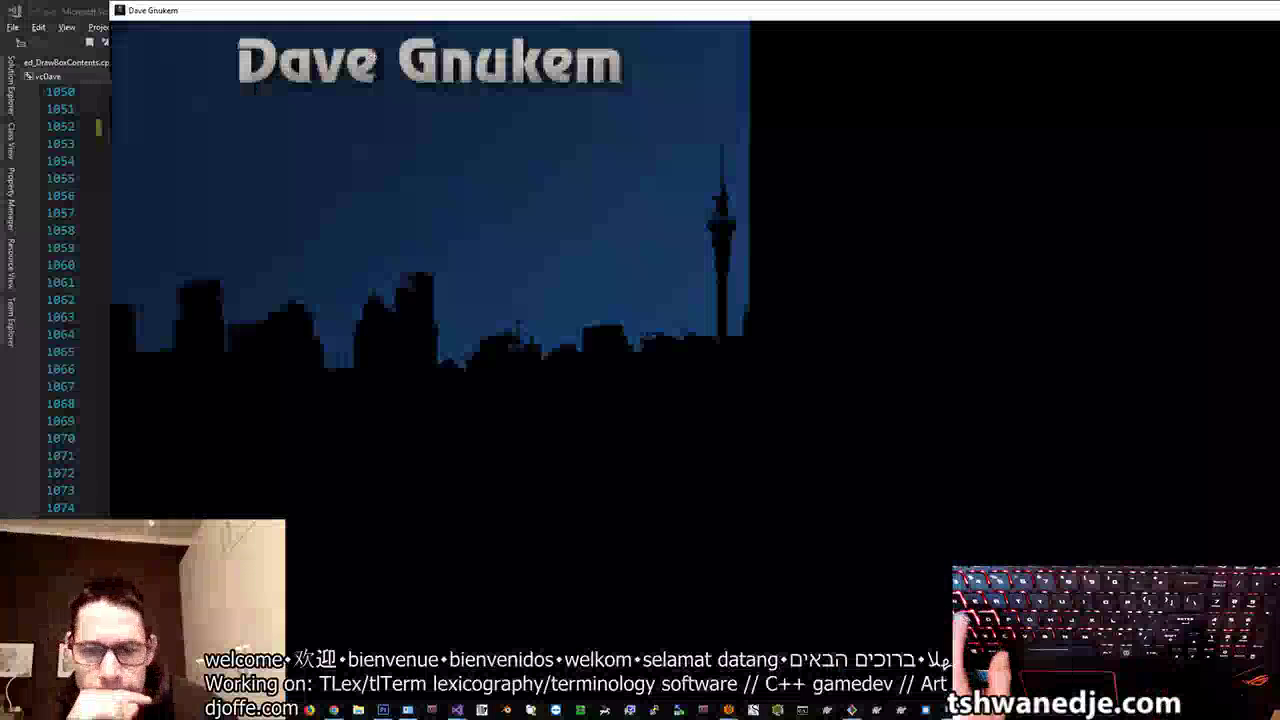
key("Return")
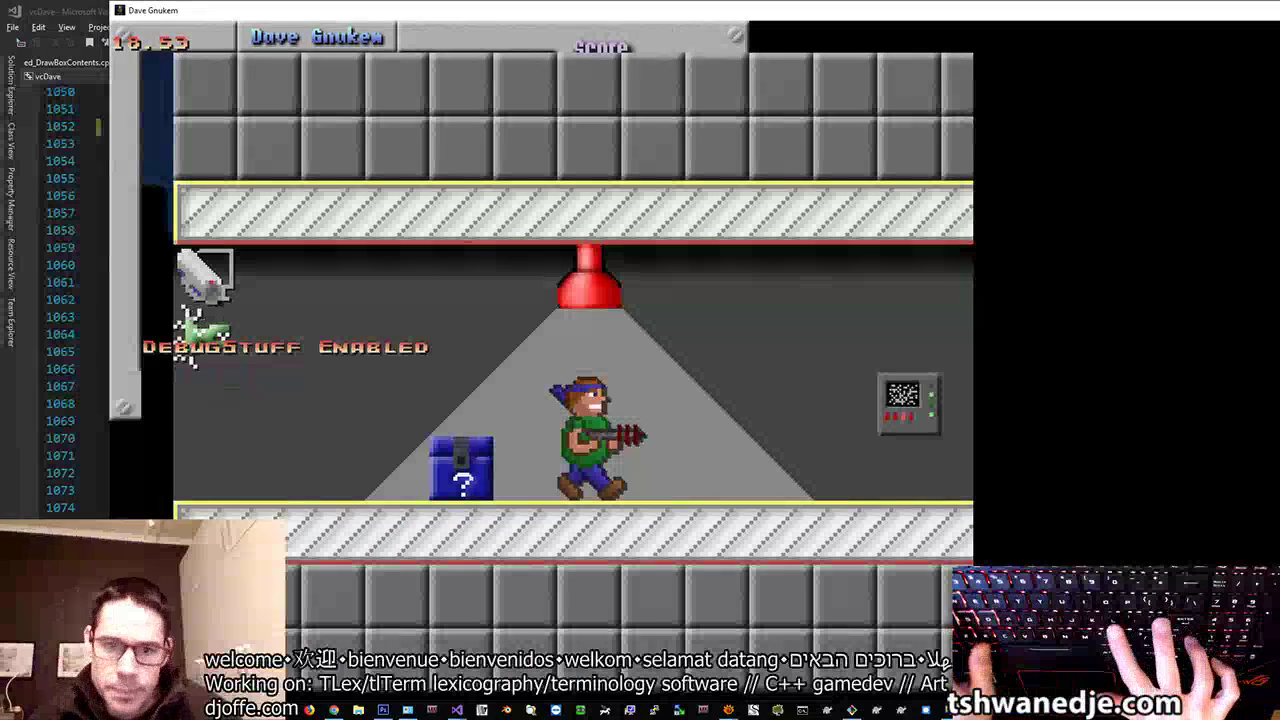
Step: Skip ahead through the game's levels to the one with the spiked ball and the DJ sign
key("ctrl+Page_Down")
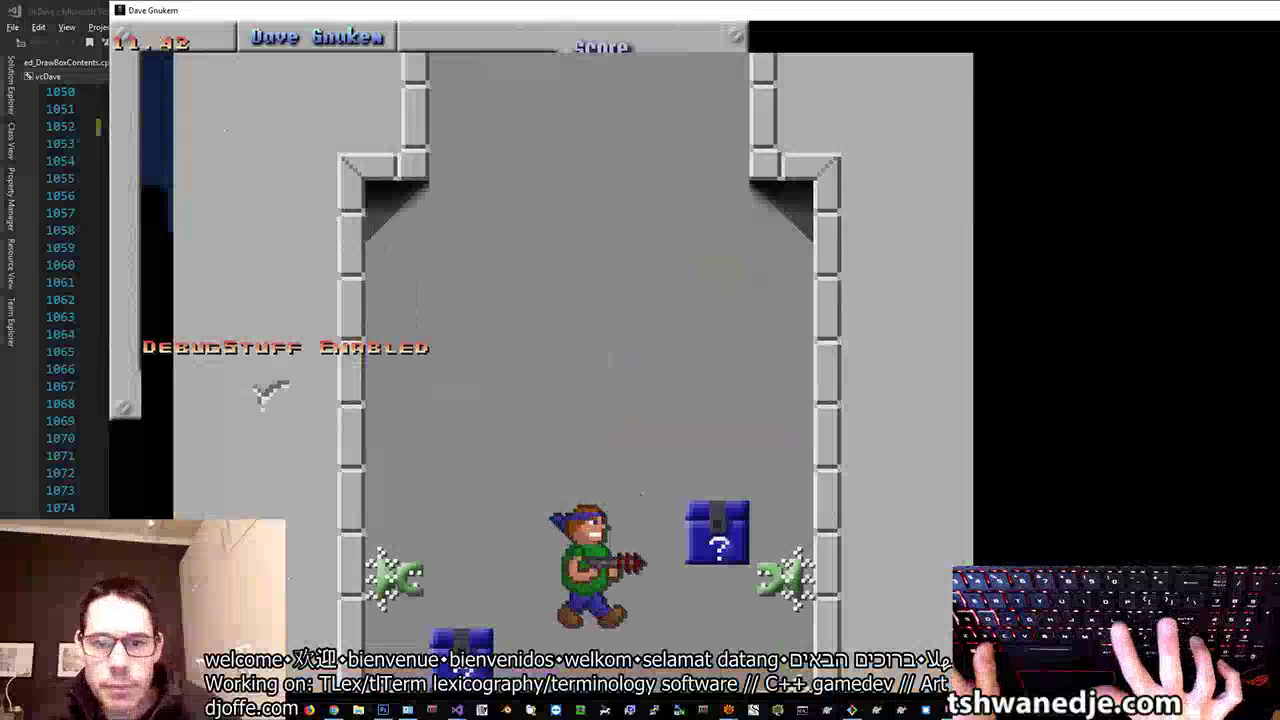
key("Page_Down")
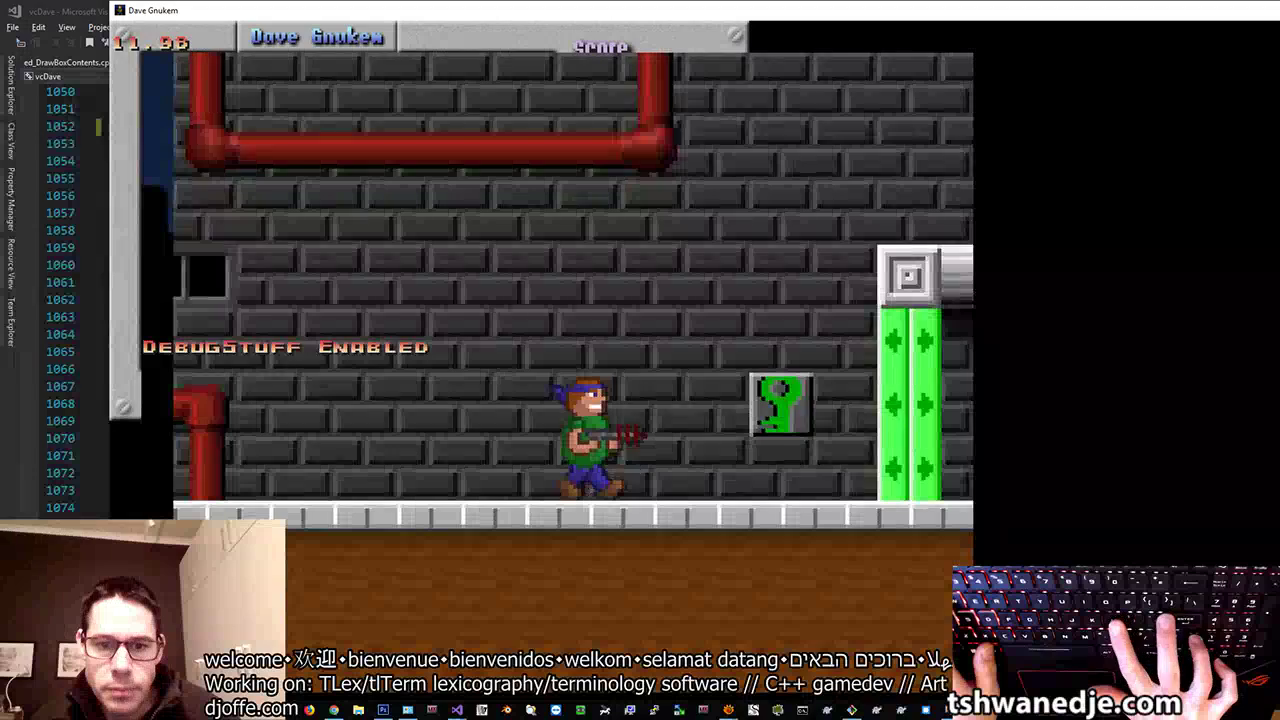
key("Page_Down")
Step: Move Dave past the spiked ball and wooden crates, jumping and shooting, up to the crate beside the fires
key("Right")
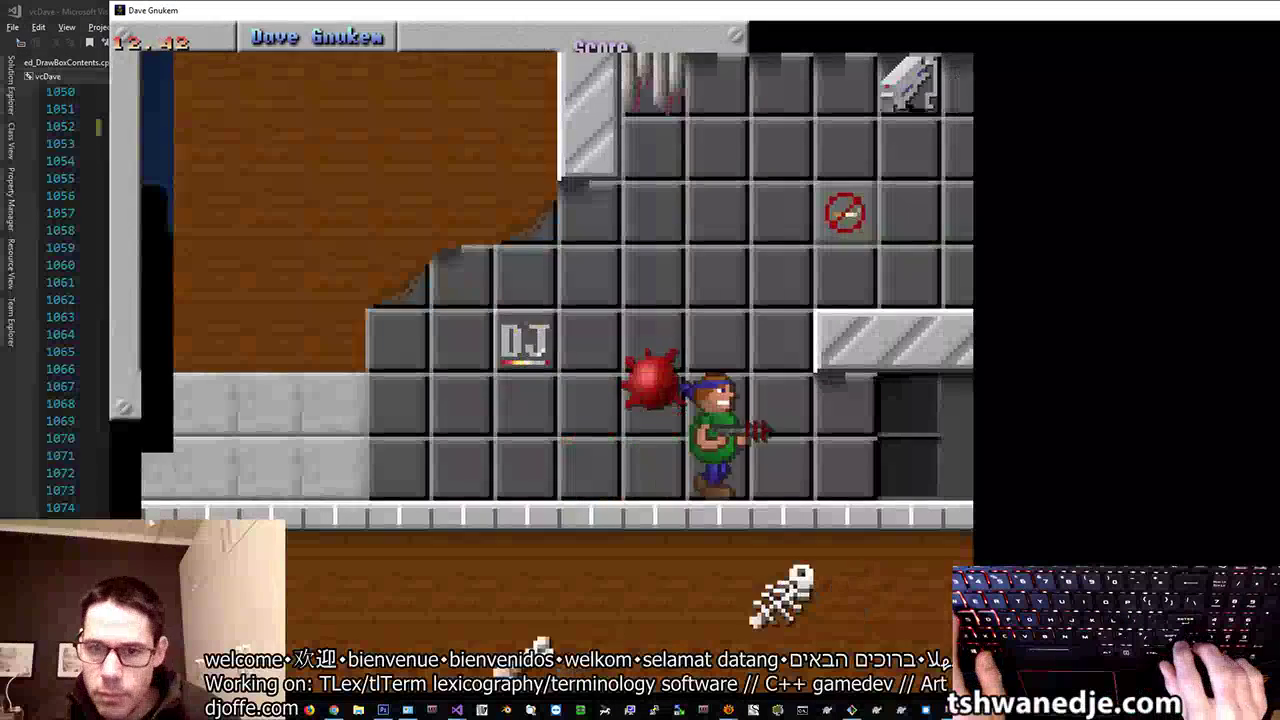
key("Right")
key("alt")
key("ctrl")
key("alt")
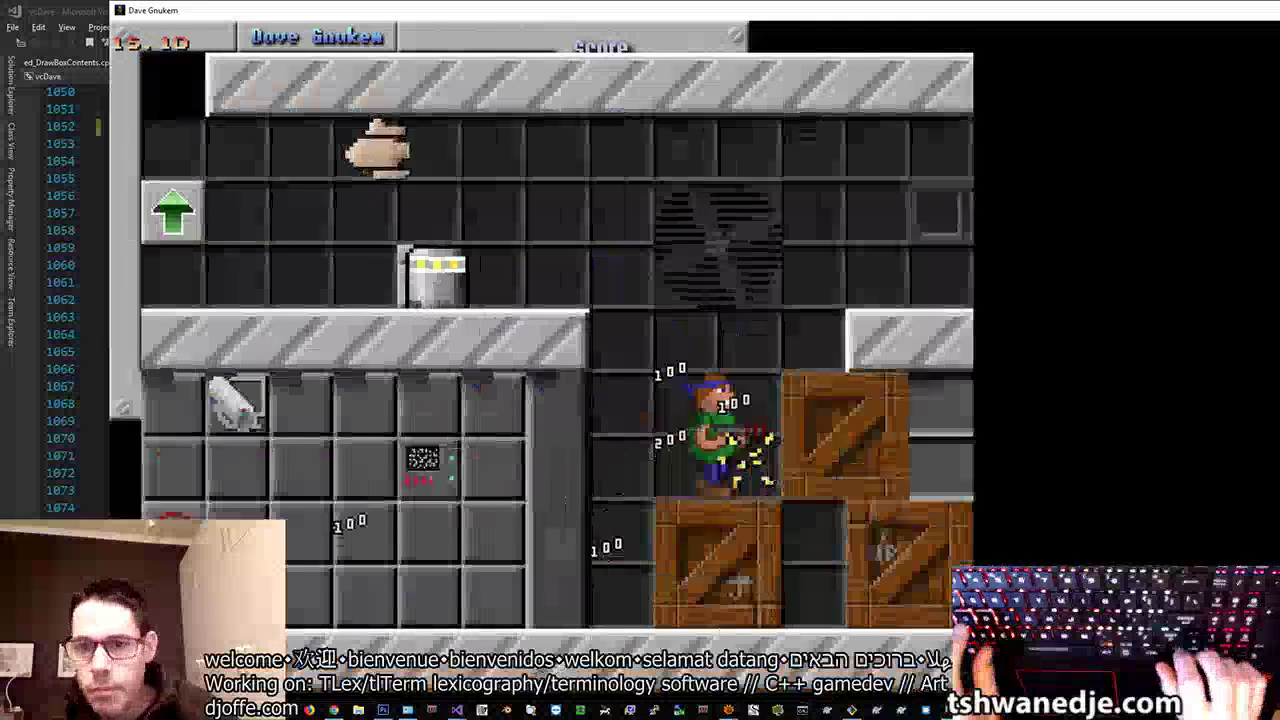
key("ctrl")
key("Left")
key("alt")
key("Left")
key("alt")
key("alt")
key("alt")
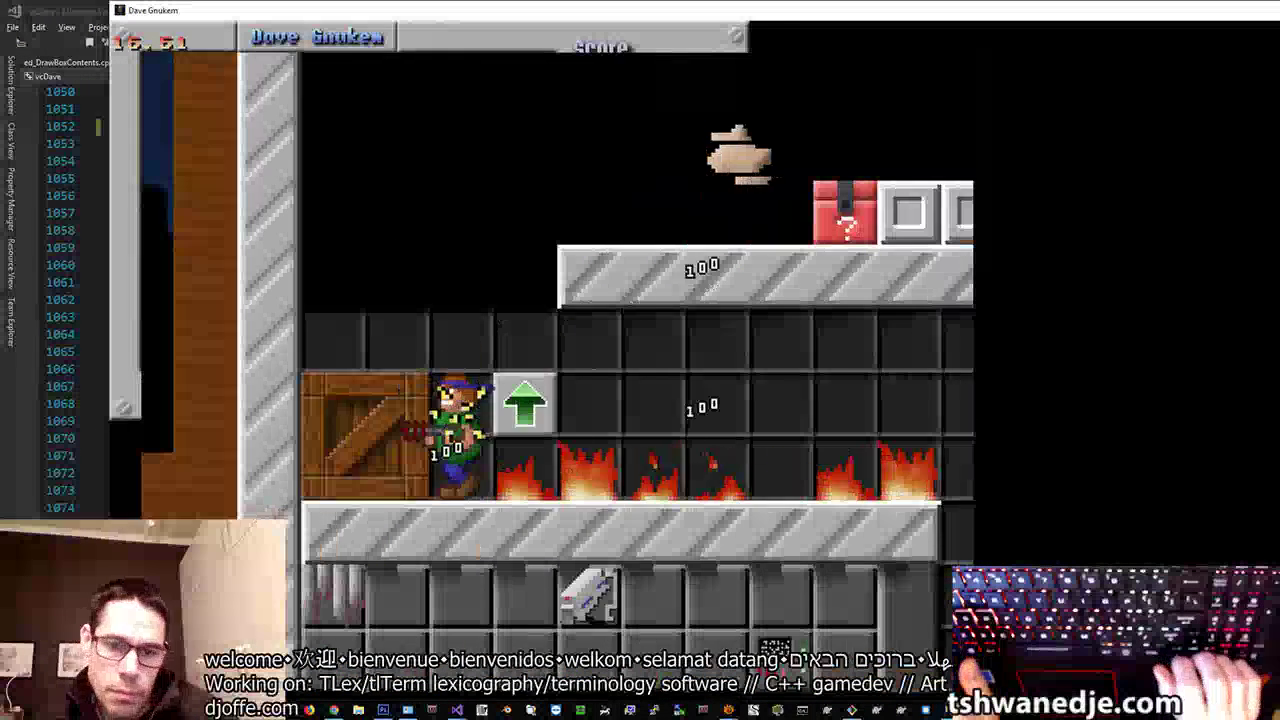
Step: Take Dave up past the fires and grey blocks, shooting along the way, to reach the ledge with the N letter
key("ctrl")
key("Right")
key("ctrl")
key("alt")
key("alt")
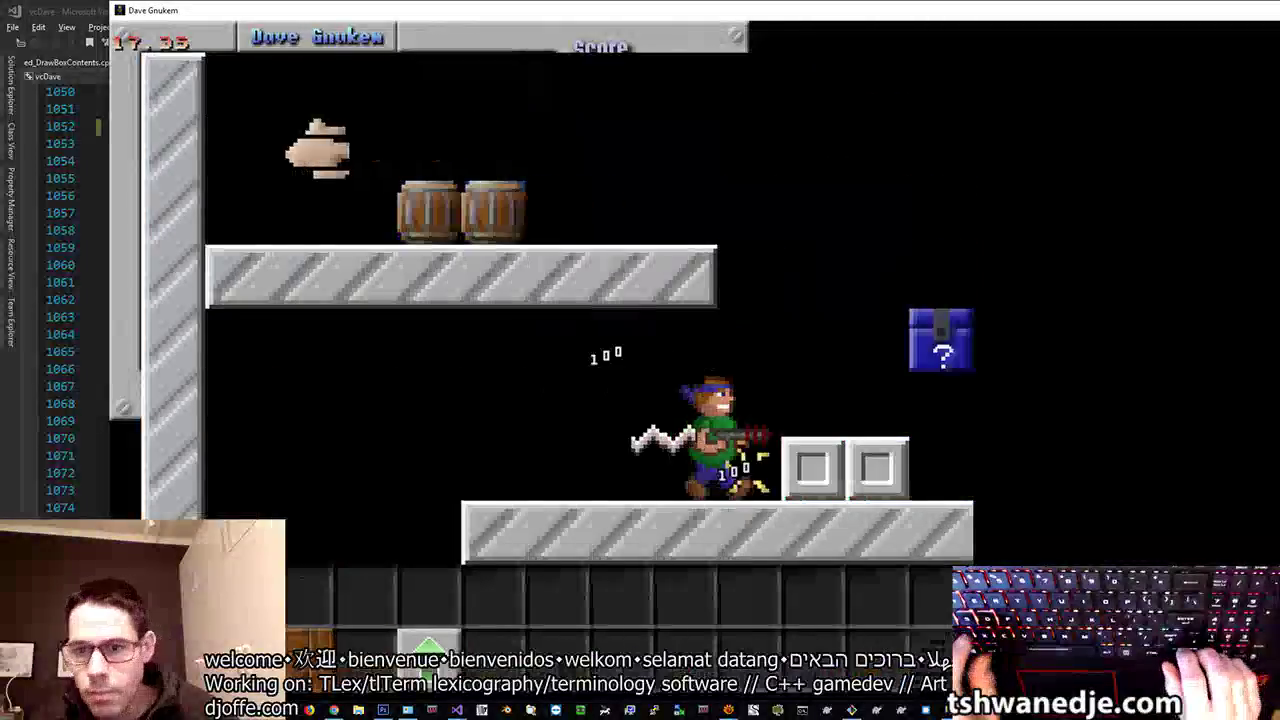
key("ctrl")
key("Right")
key("alt")
key("ctrl")
key("Left")
key("alt")
key("Right")
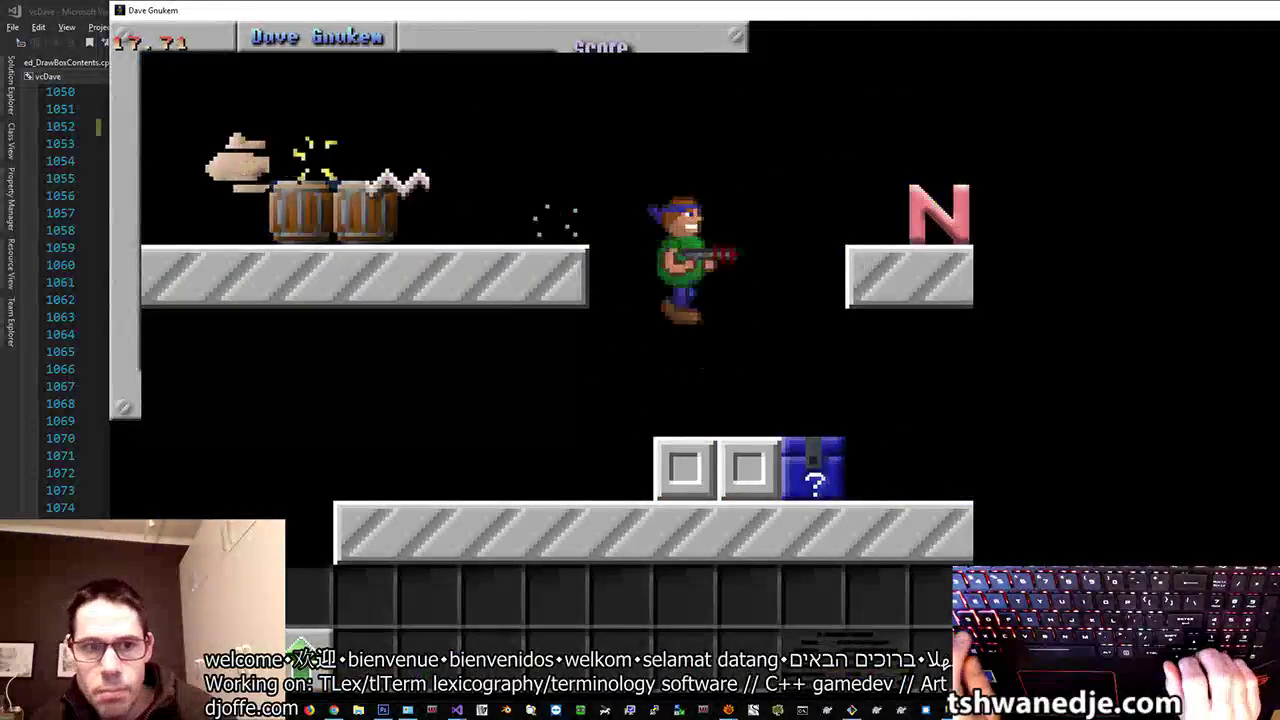
Step: Move Dave over the grey blocks below the N ledge and shoot open the blue question-mark box
key("Right")
key("ctrl")
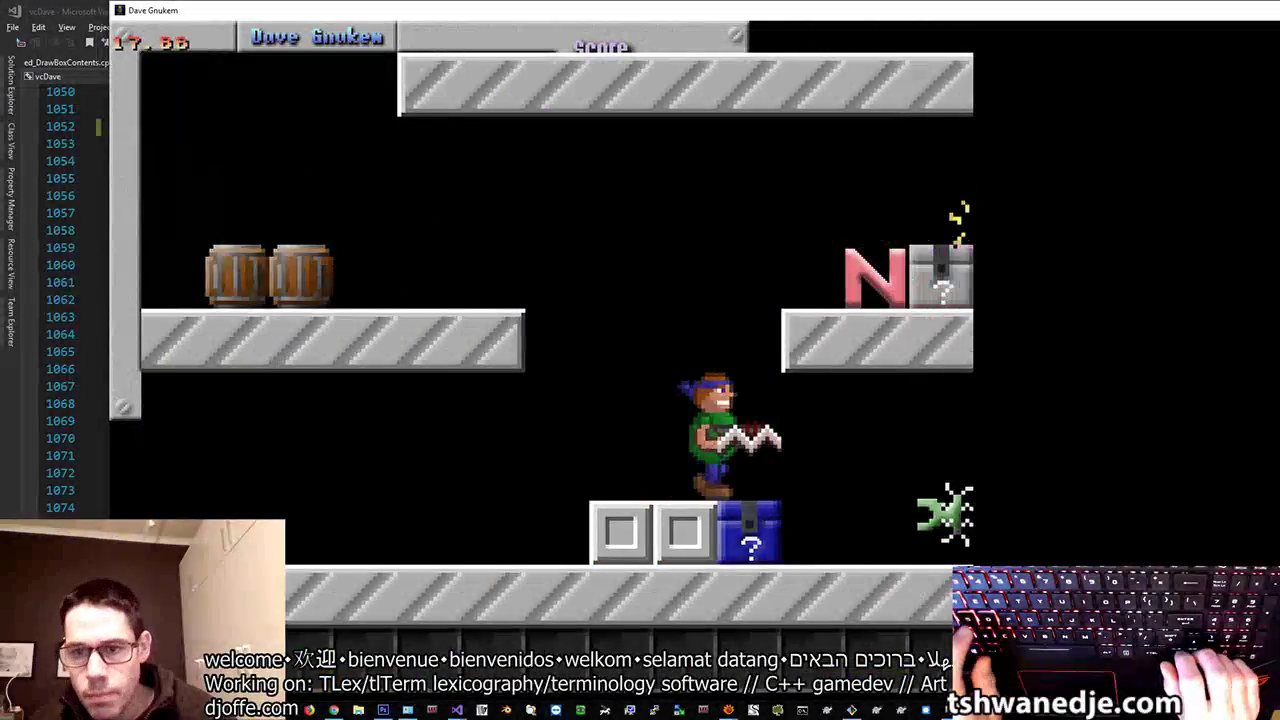
key("ctrl")
key("Right")
key("Left")
key("ctrl")
key("Left")
key("alt")
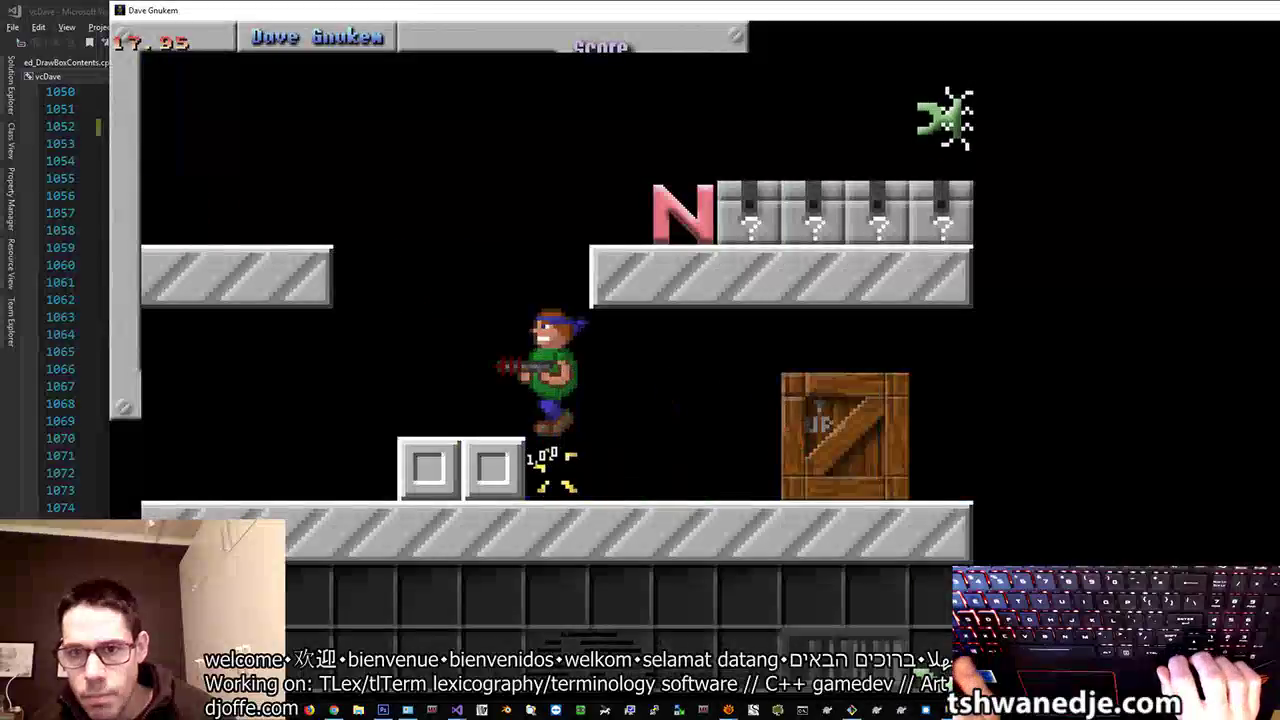
Step: Jump Dave up to the N ledge and shoot open the grey boxes to line up the U, K, E and M letters
key("Right")
key("alt")
key("Right")
key("ctrl")
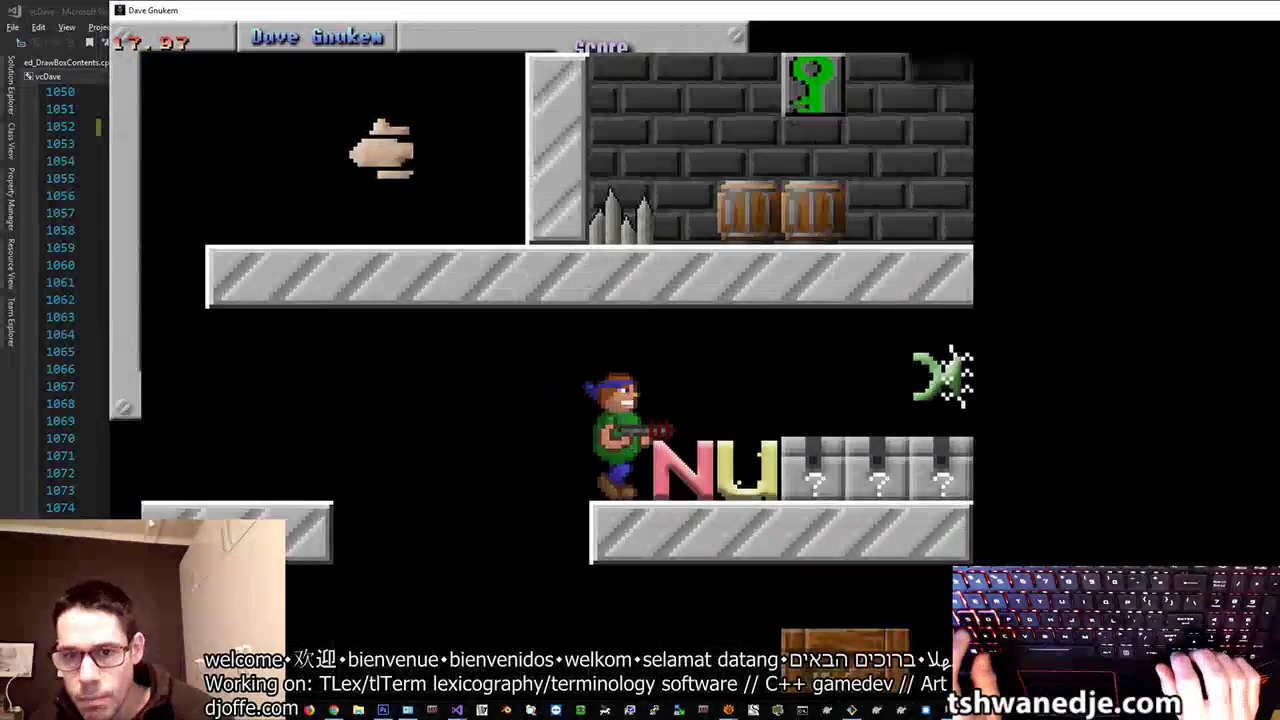
key("ctrl")
key("ctrl")
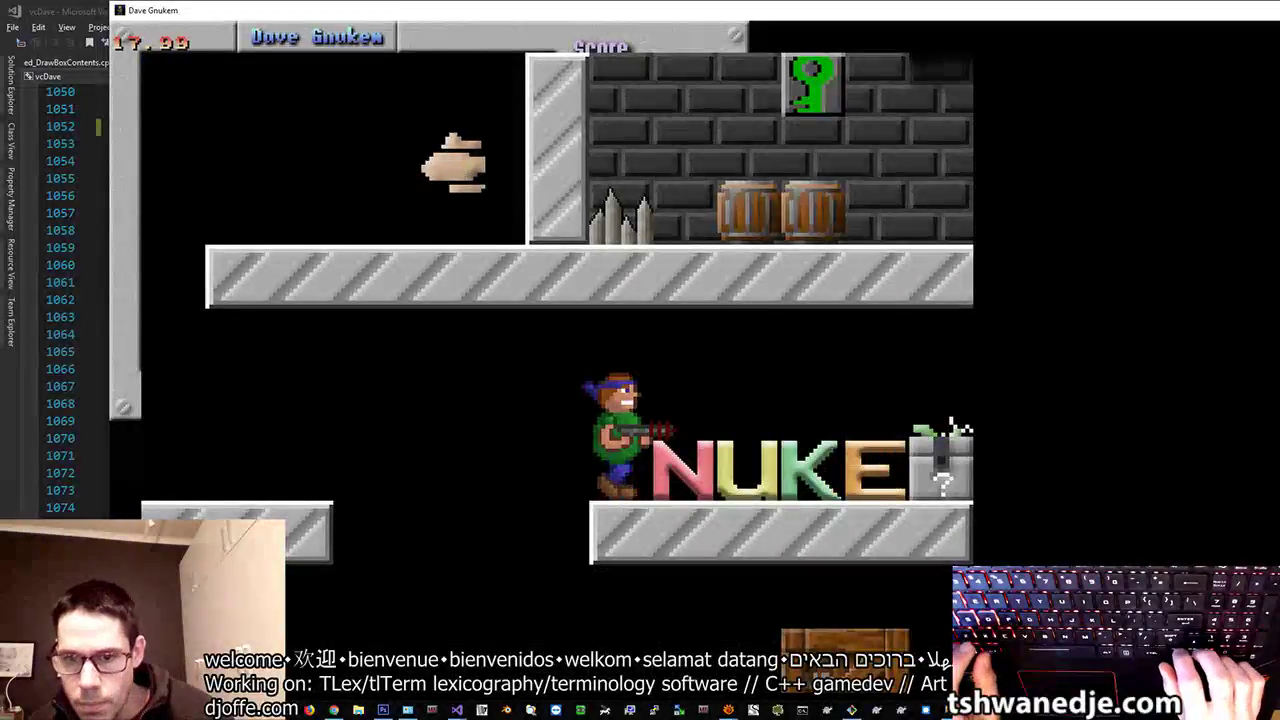
key("ctrl")
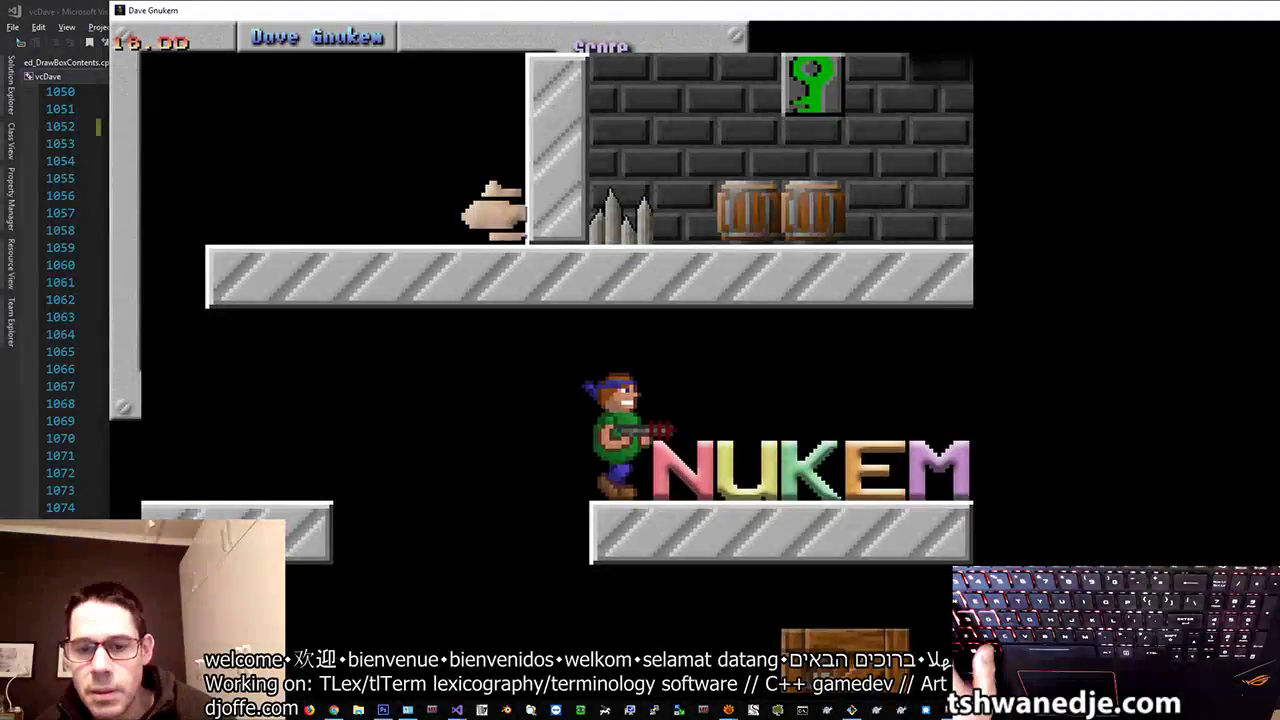
Step: Take Dave back across the gap onto the two barrels, and jump and shoot the beige enemy on the upper ledge
key("Left")
key("ctrl")
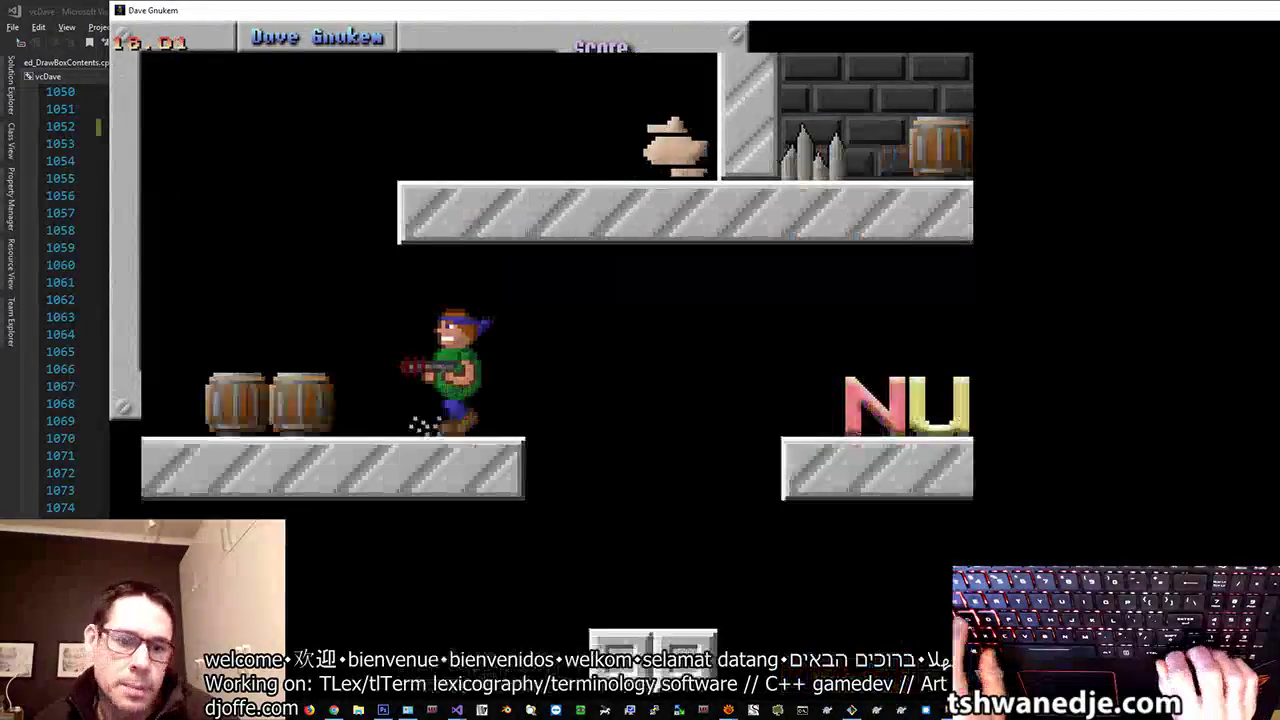
key("ctrl")
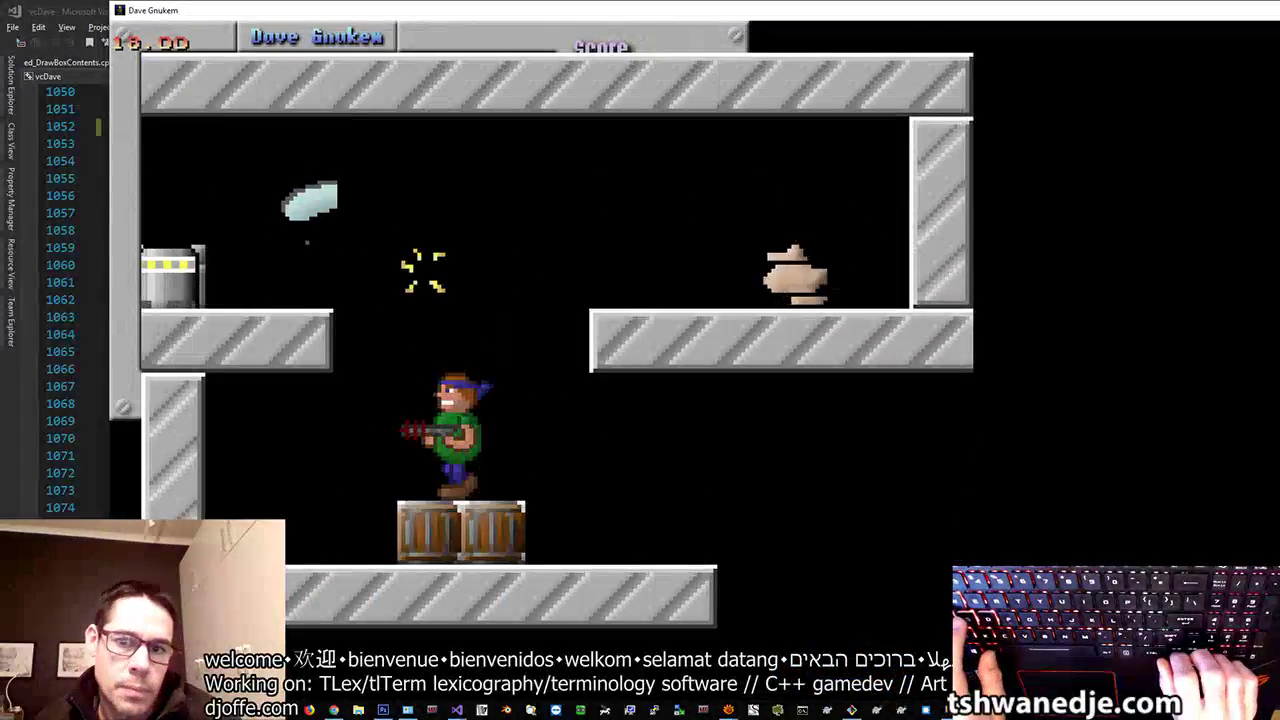
key("ctrl")
key("Right")
key("Left")
key("Right")
key("alt")
key("ctrl")
key("Right")
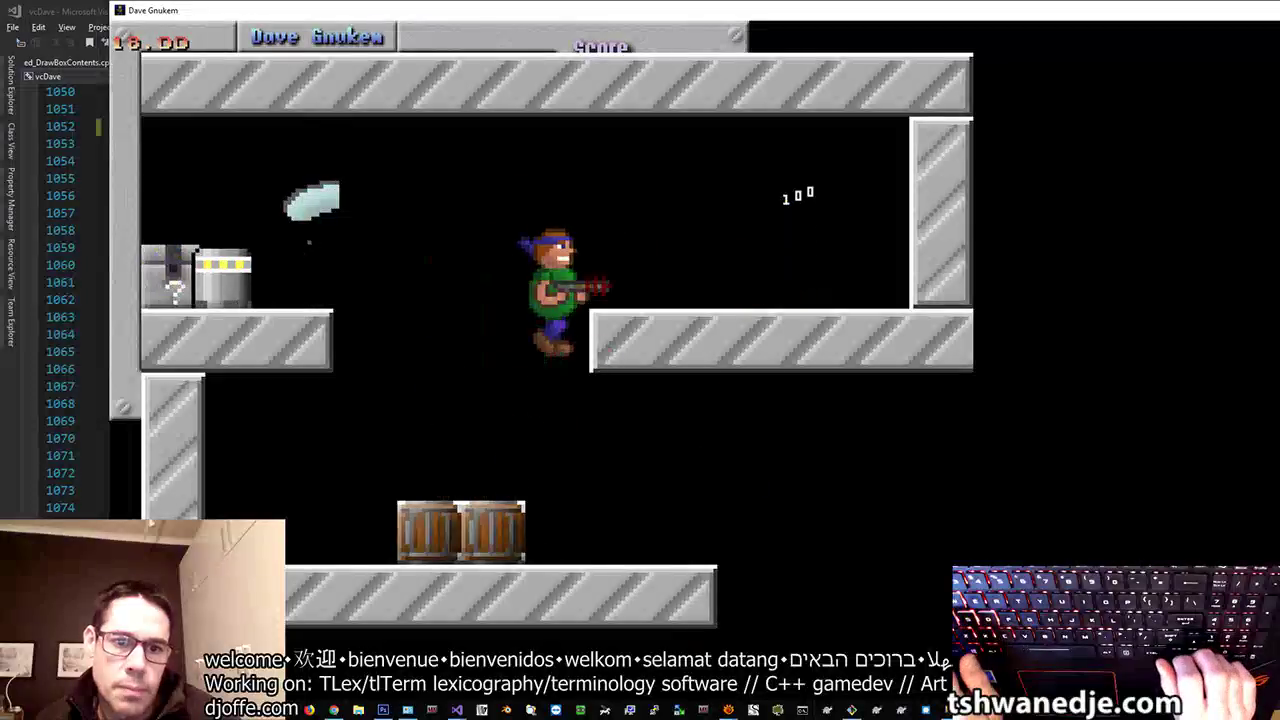
Step: Jump and shoot the robot and the grey box on the opposite upper ledge to release the G letter
key("Left")
key("ctrl")
key("alt")
key("alt")
key("ctrl")
key("alt")
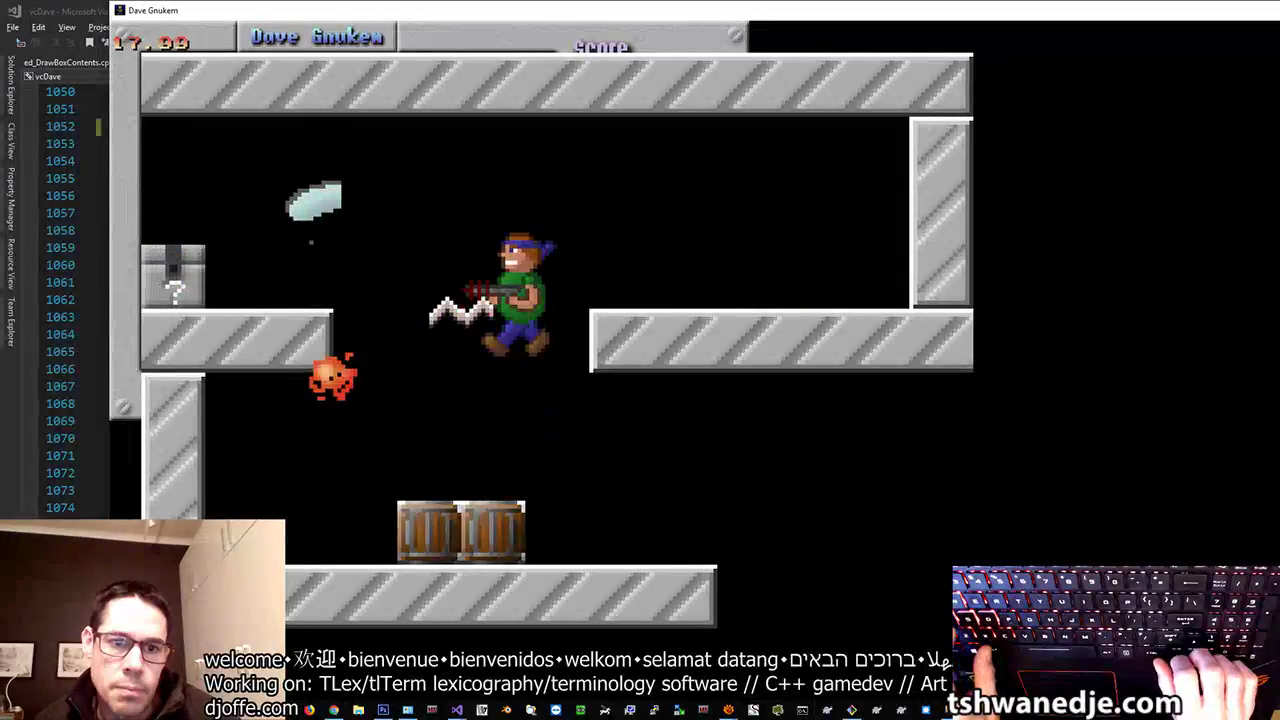
key("alt")
key("alt")
key("ctrl")
key("Left")
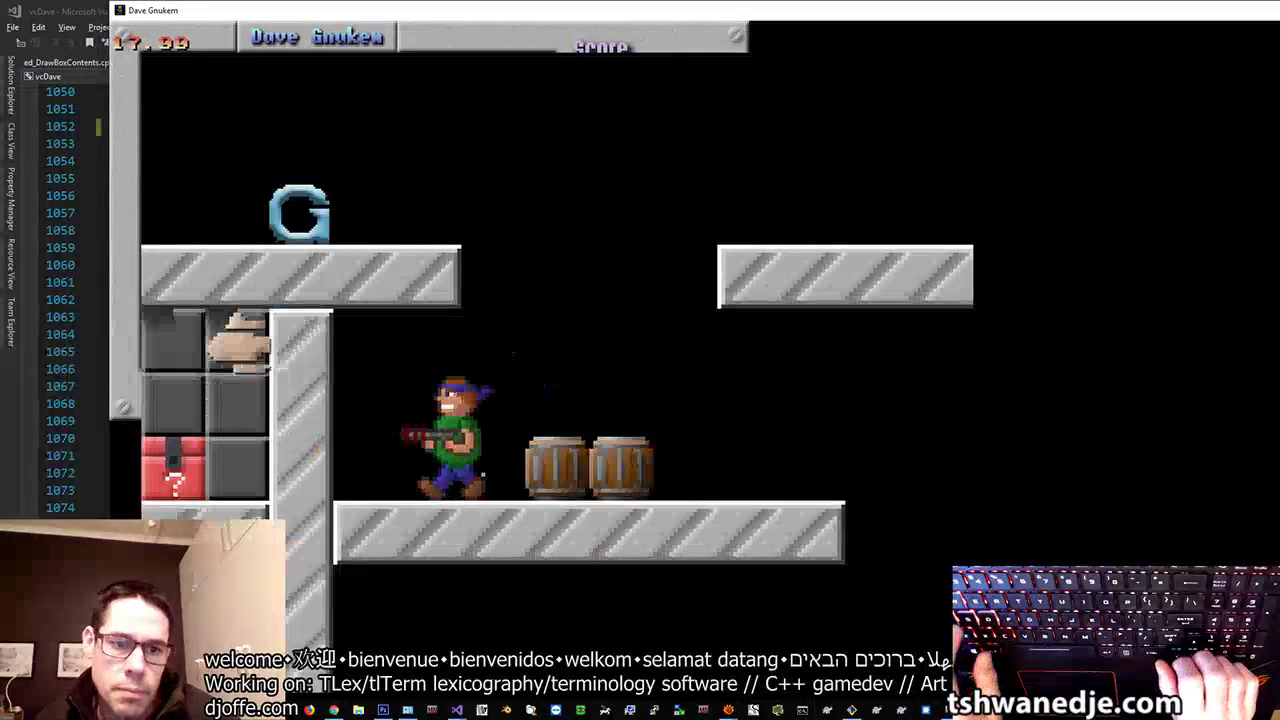
Step: Climb Dave back onto the barrels and shoot the robot approaching behind the G letter
key("Right")
key("ctrl")
key("Left")
key("alt")
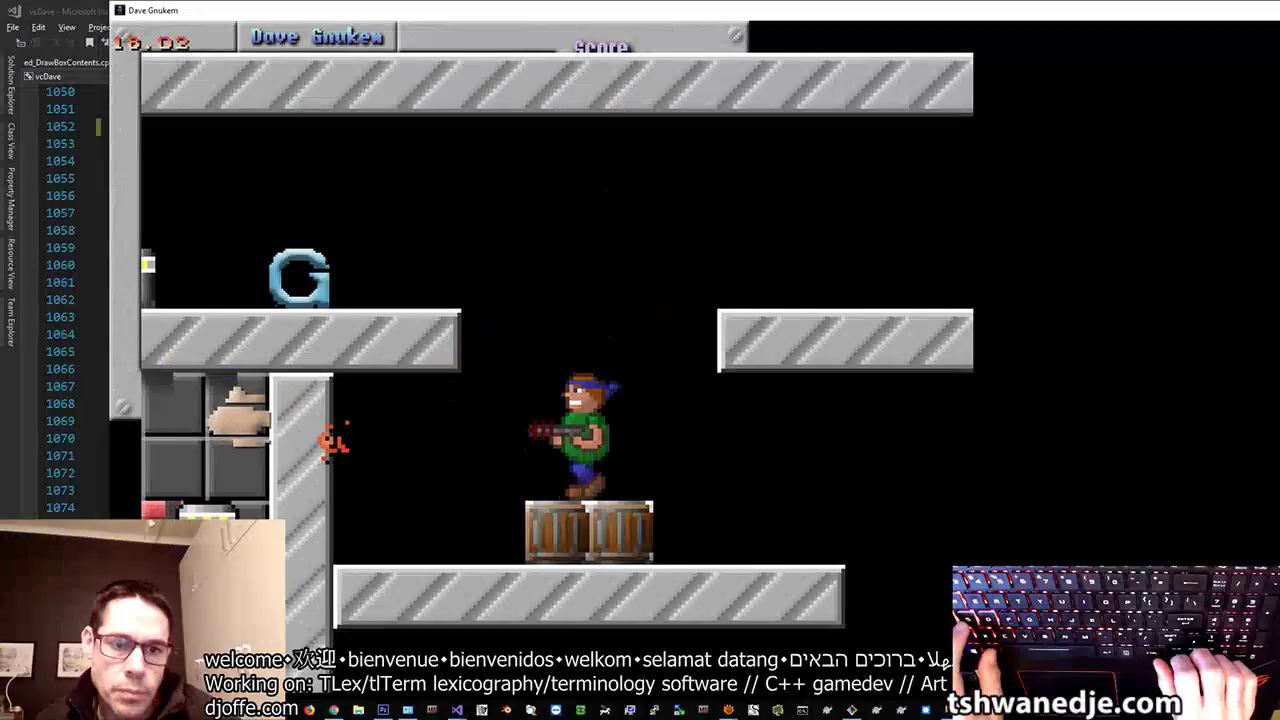
key("alt")
key("ctrl")
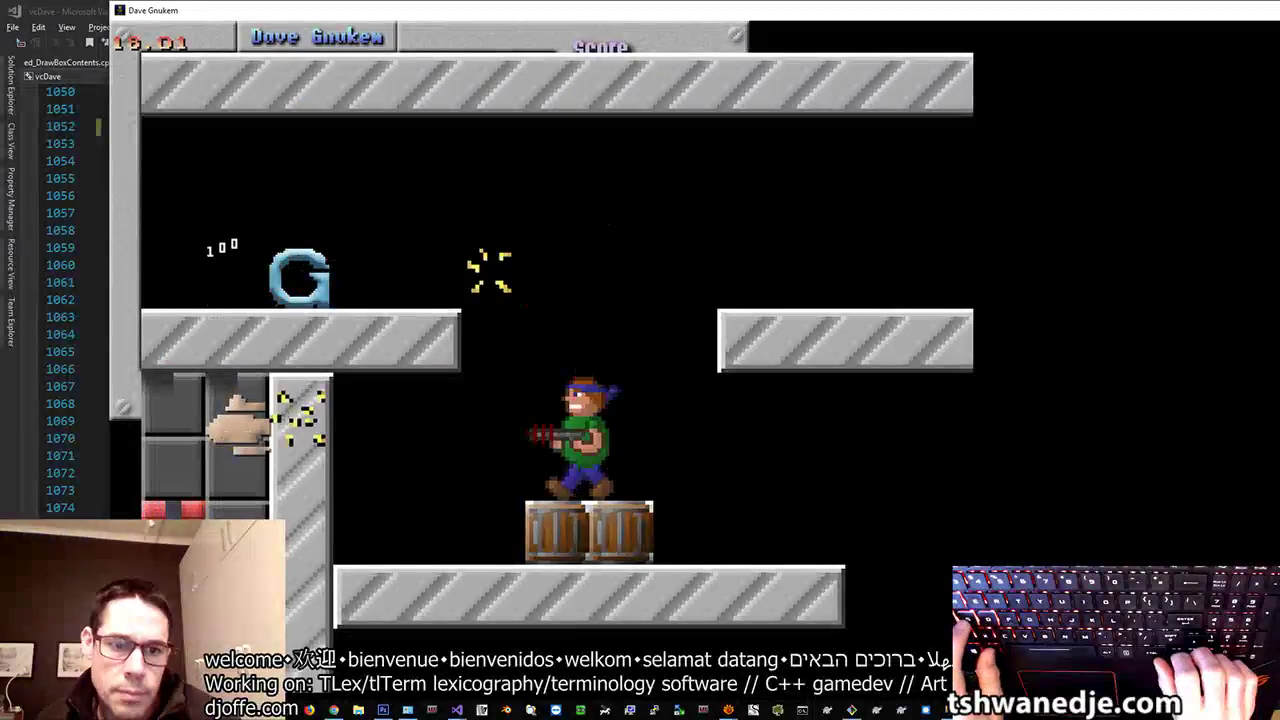